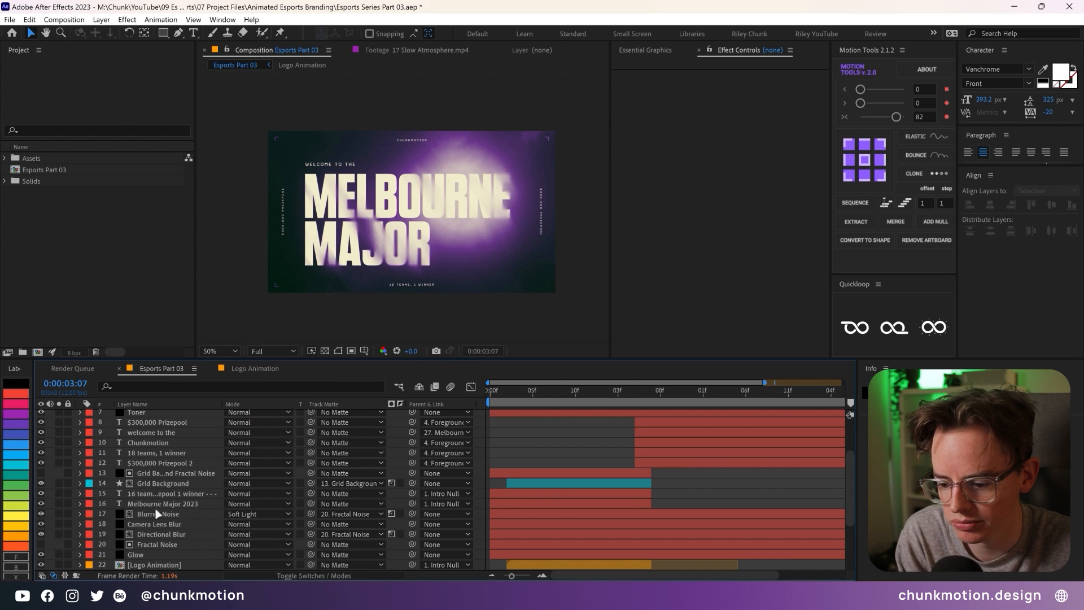
# - Hide the "welcome to the" text layer in the Esports Part 03 composition
pyautogui.scroll(1, 164, 497)
pyautogui.click(143, 464)
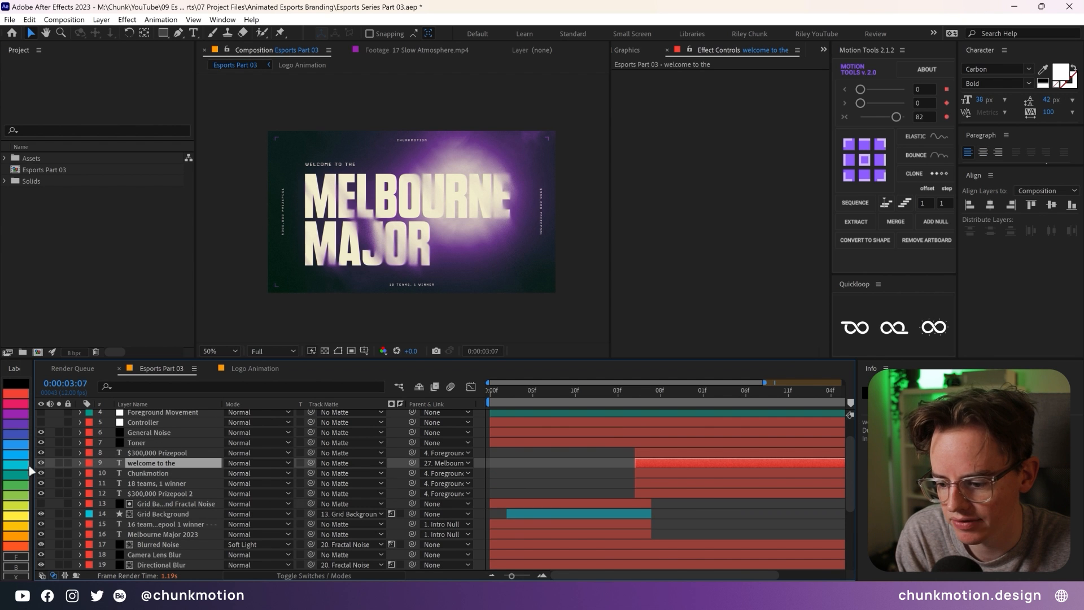
# - Replace the text of the "Melbourne major" title layer with "Taiga"
pyautogui.scroll(-3, 135, 475)
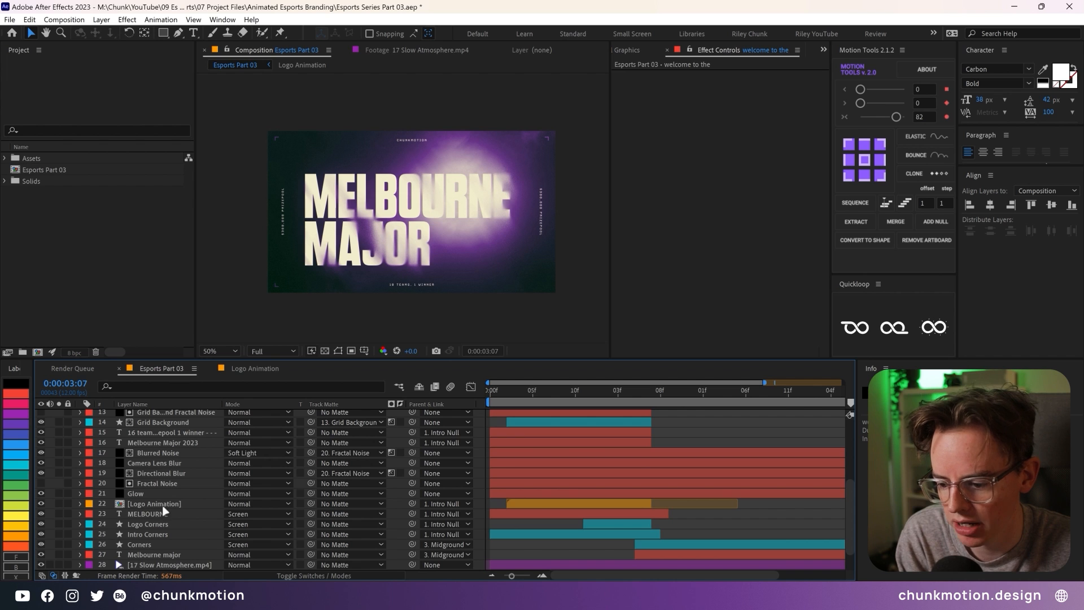
pyautogui.scroll(-1, 162, 514)
pyautogui.doubleClick(160, 525)
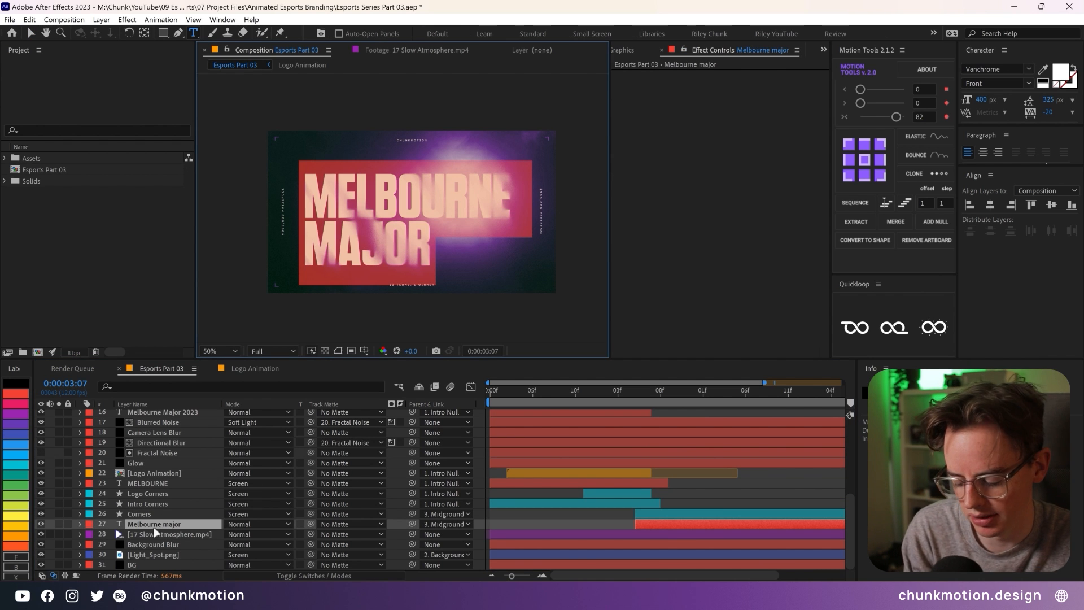
pyautogui.write('Taiga')
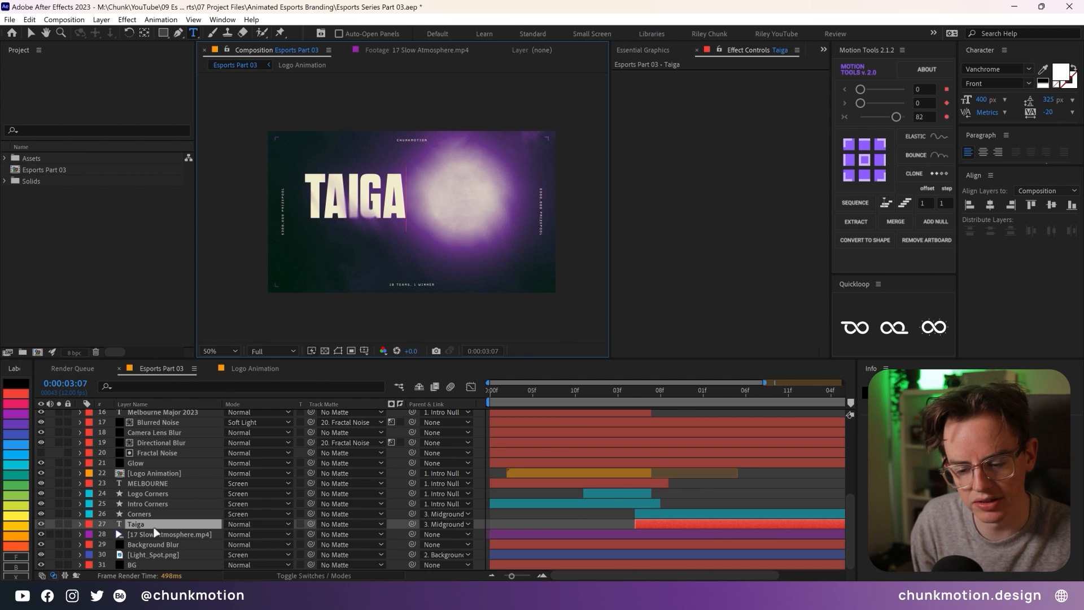
pyautogui.click(155, 528)
# - Right-align the Taiga text, move it over the glow on the frame's right side and set its anchor point to the middle right
pyautogui.click(998, 152)
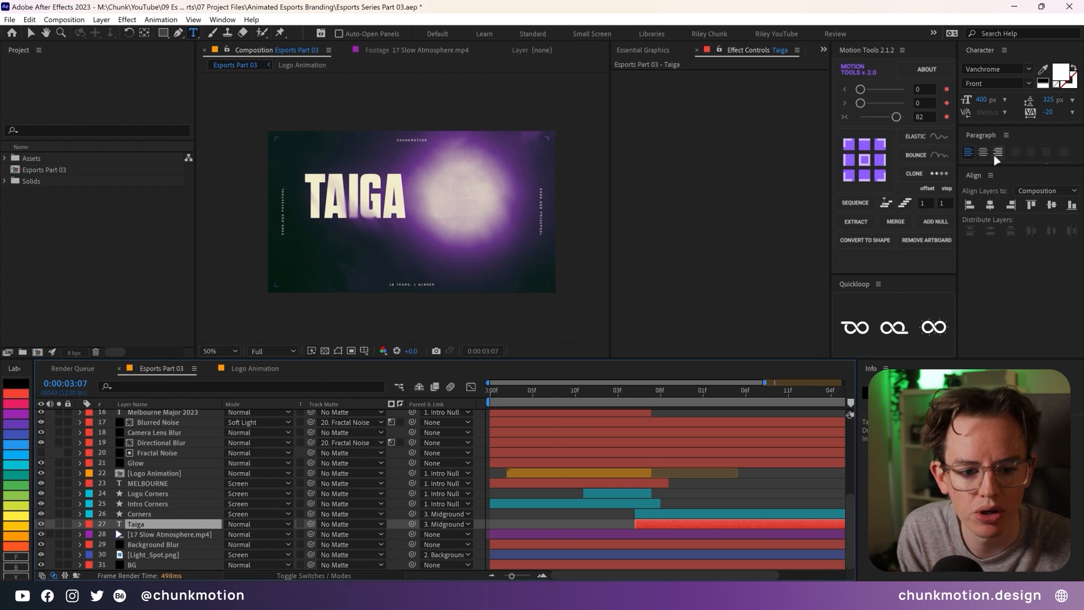
pyautogui.click(338, 351)
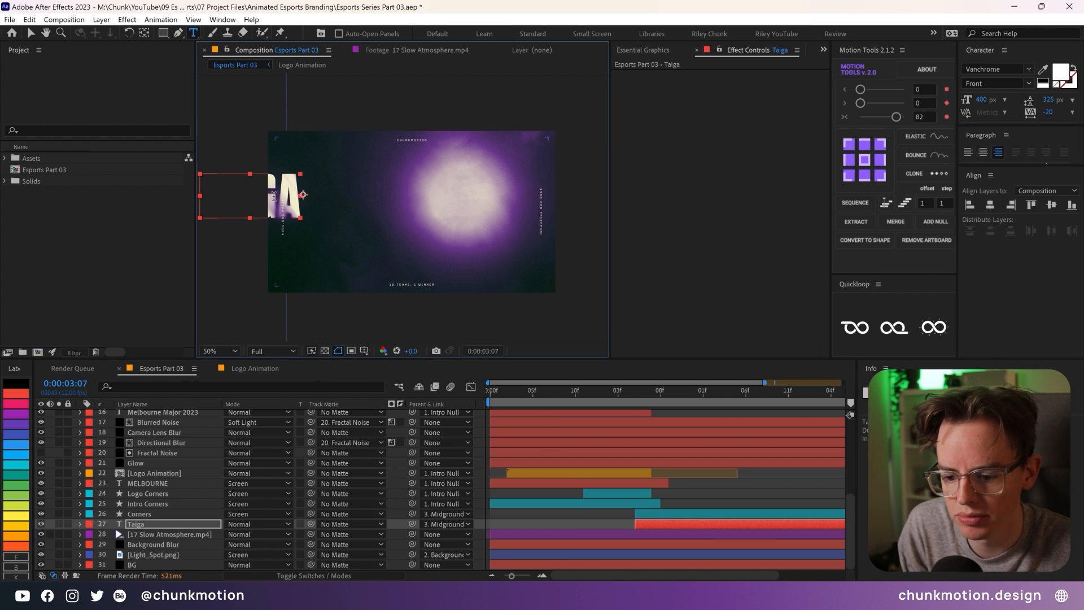
pyautogui.press('v')
pyautogui.moveTo(290, 202); pyautogui.dragTo(515, 222)
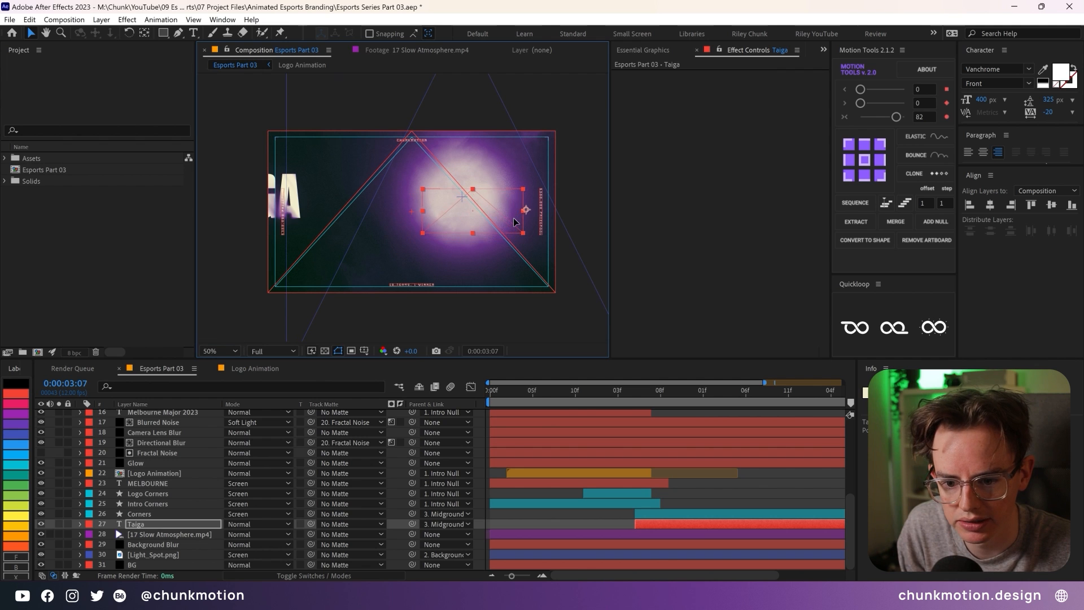
pyautogui.click(881, 161)
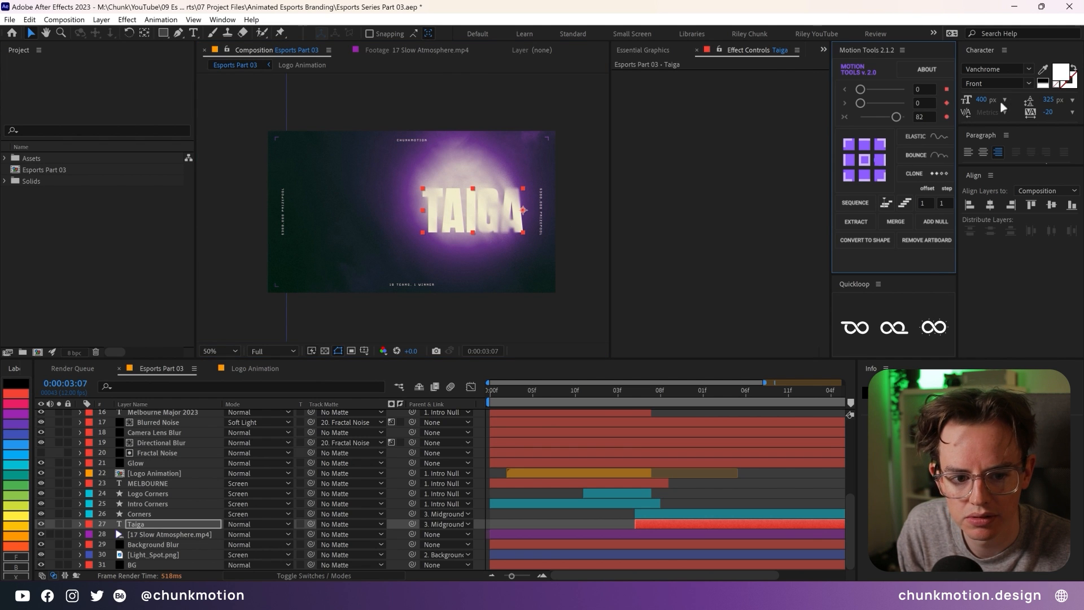
# - Set the Taiga text's font size to 420 px and its scale to 132%
pyautogui.click(984, 100)
pyautogui.write('420')
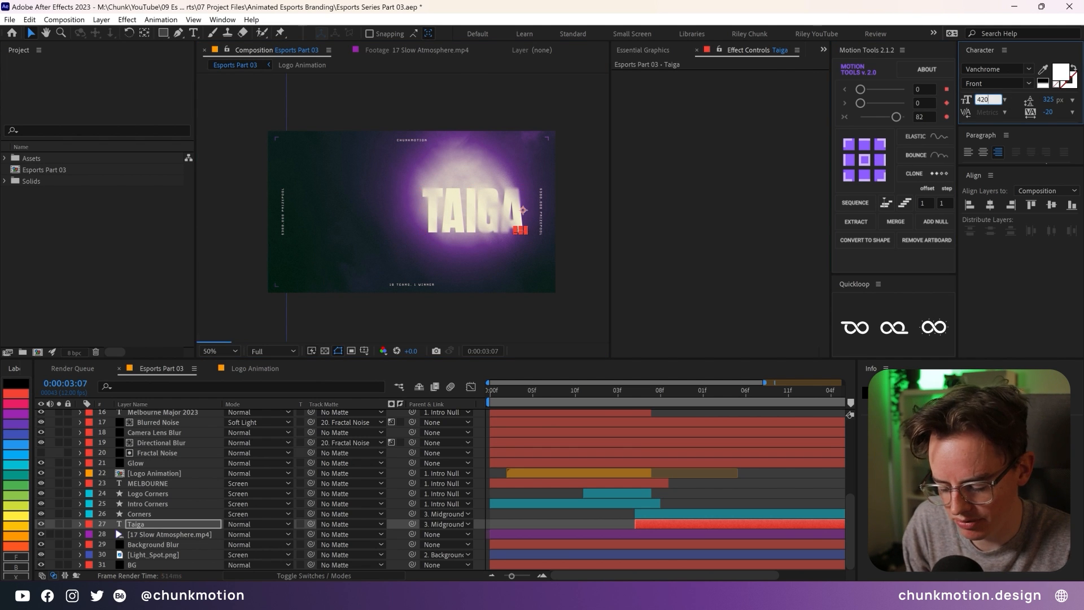
pyautogui.press('Return')
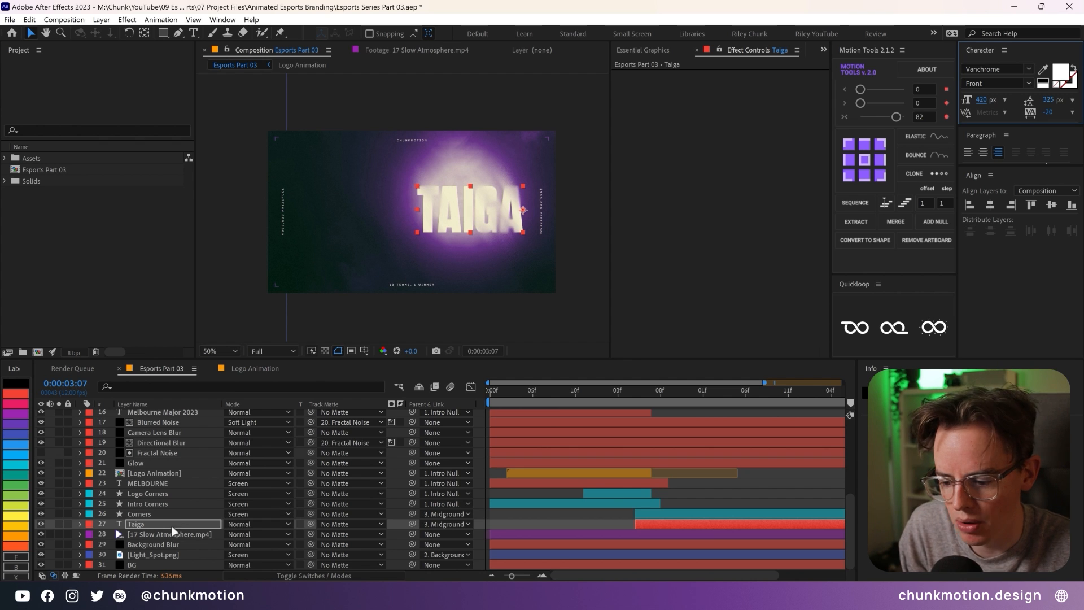
pyautogui.press('s')
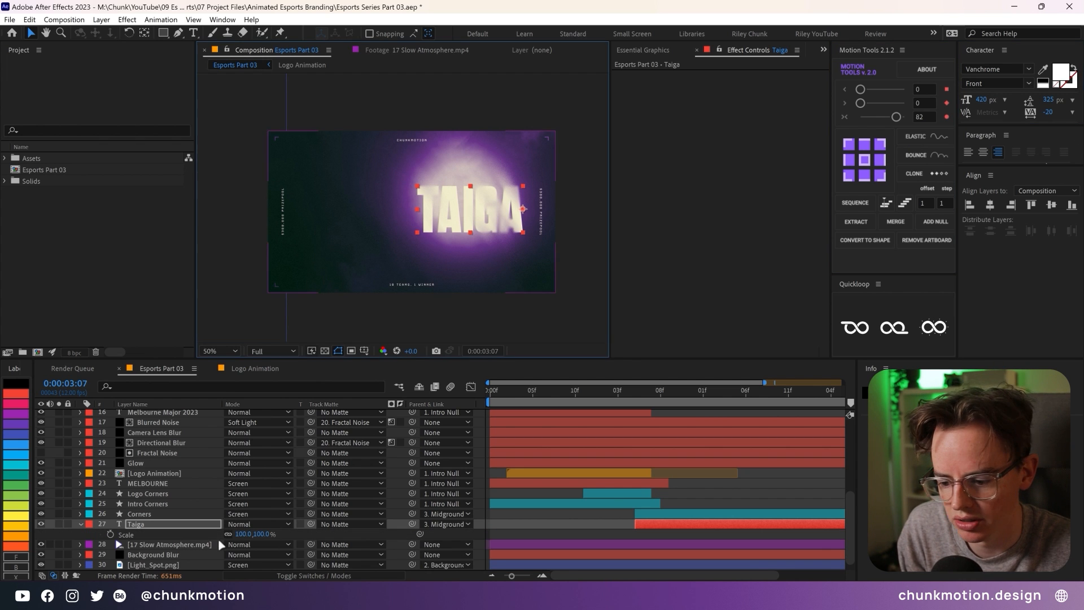
pyautogui.moveTo(246, 535); pyautogui.dragTo(258, 535)
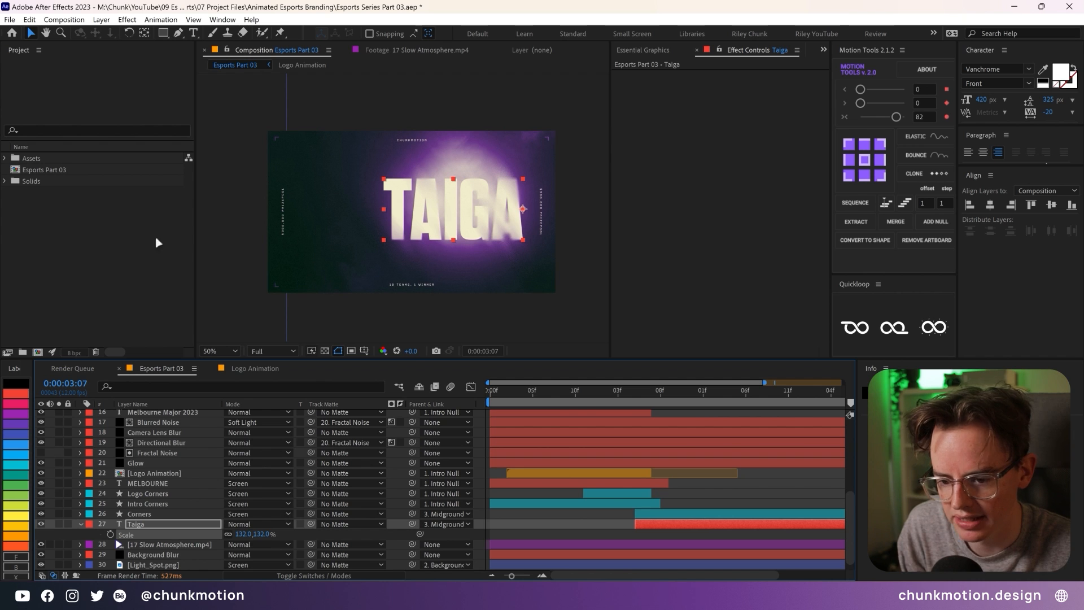
# - Add the Taiga (OG) image from the Player Assets folder to the composition, between the General Noise and Toner layers
pyautogui.click(7, 160)
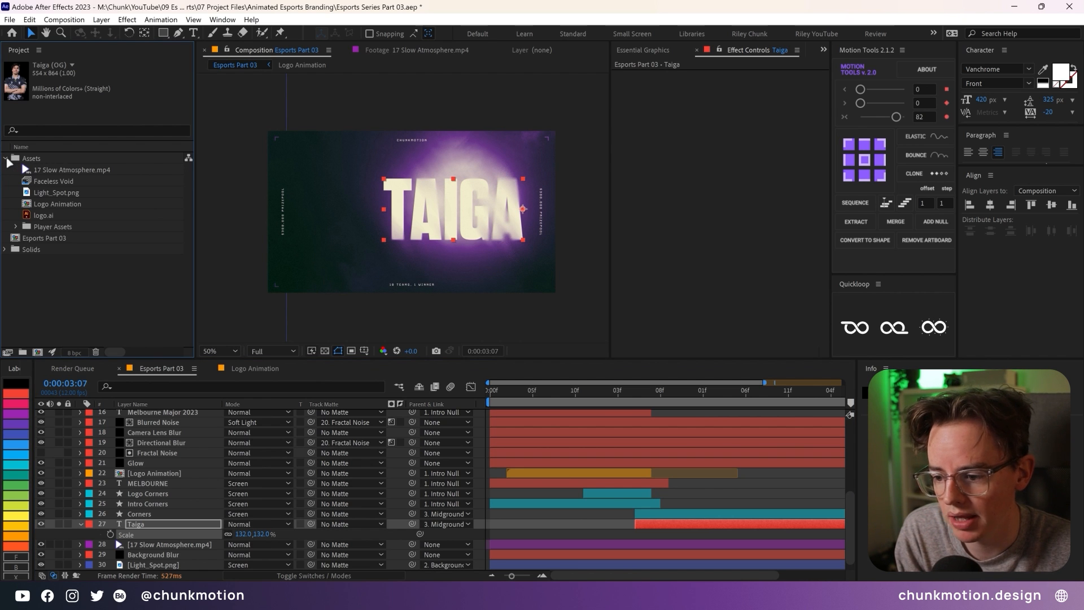
pyautogui.click(16, 227)
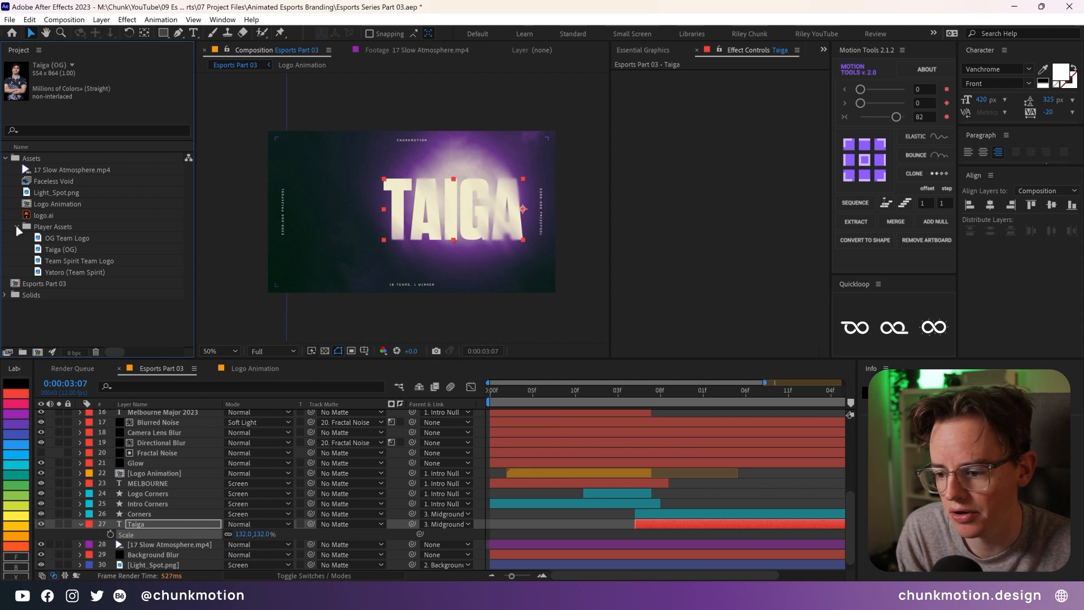
pyautogui.click(59, 253)
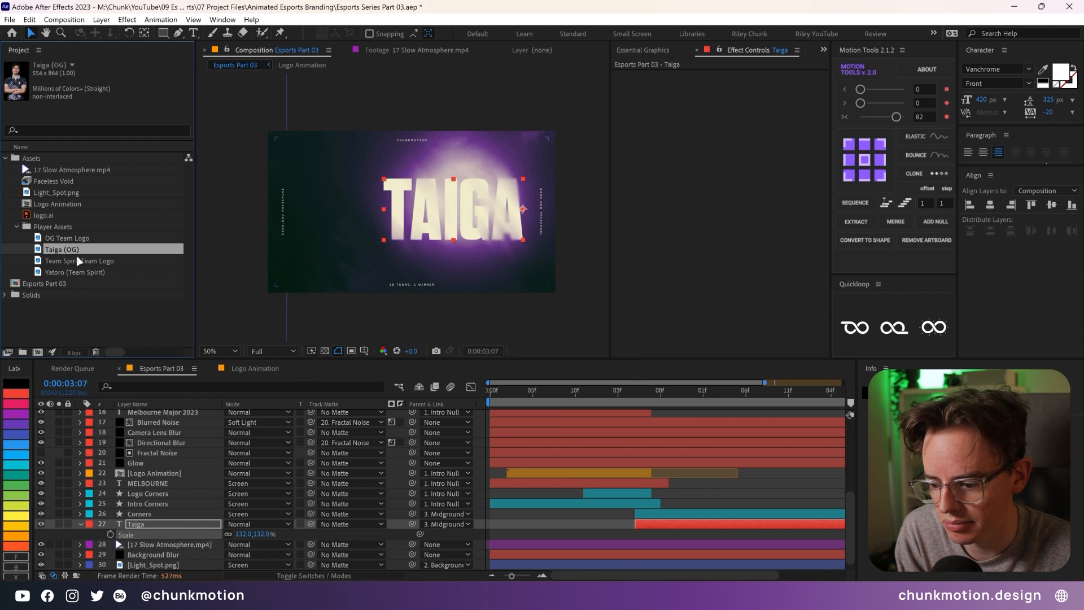
pyautogui.moveTo(59, 253); pyautogui.dragTo(144, 475)
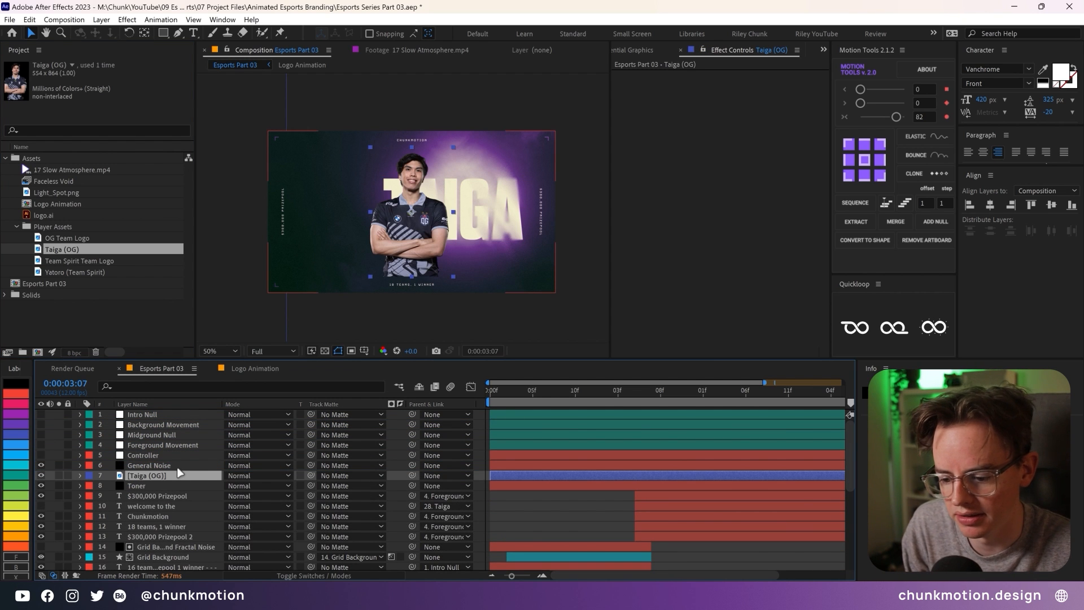
# - Scale the Taiga (OG) image to about 134.4% and position it in the left half of the frame beside the name
pyautogui.press('s')
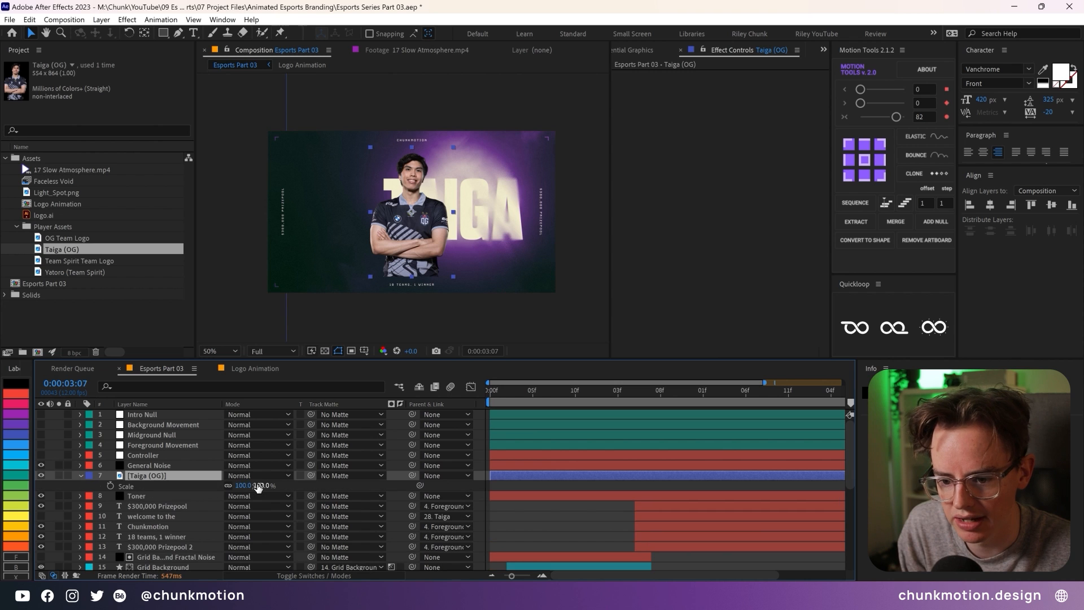
pyautogui.moveTo(249, 486); pyautogui.dragTo(520, 241)
pyautogui.moveTo(417, 216); pyautogui.dragTo(361, 227)
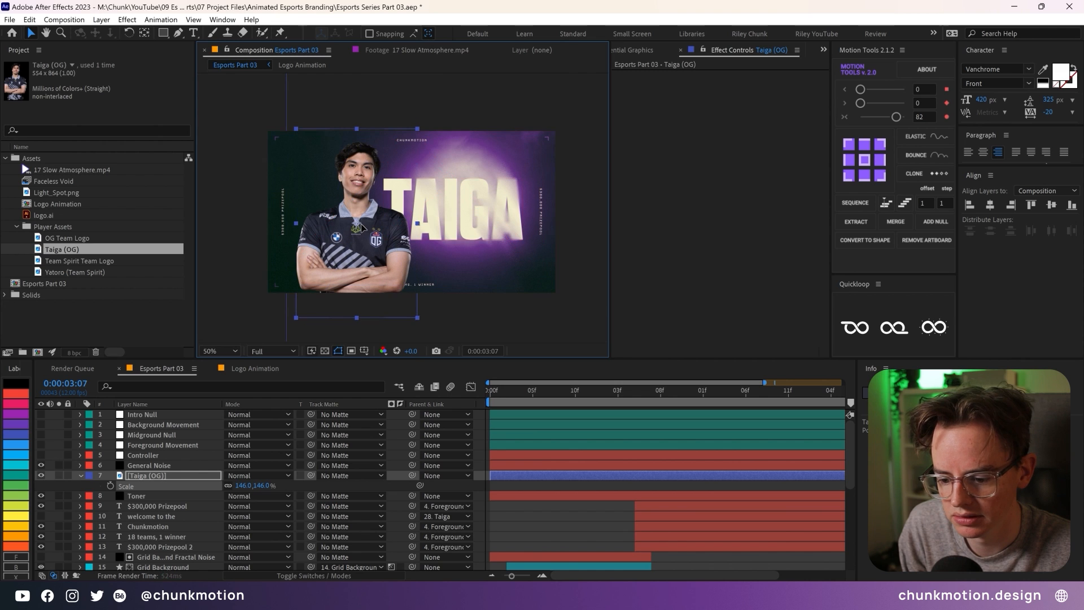
pyautogui.moveTo(244, 485); pyautogui.dragTo(226, 491)
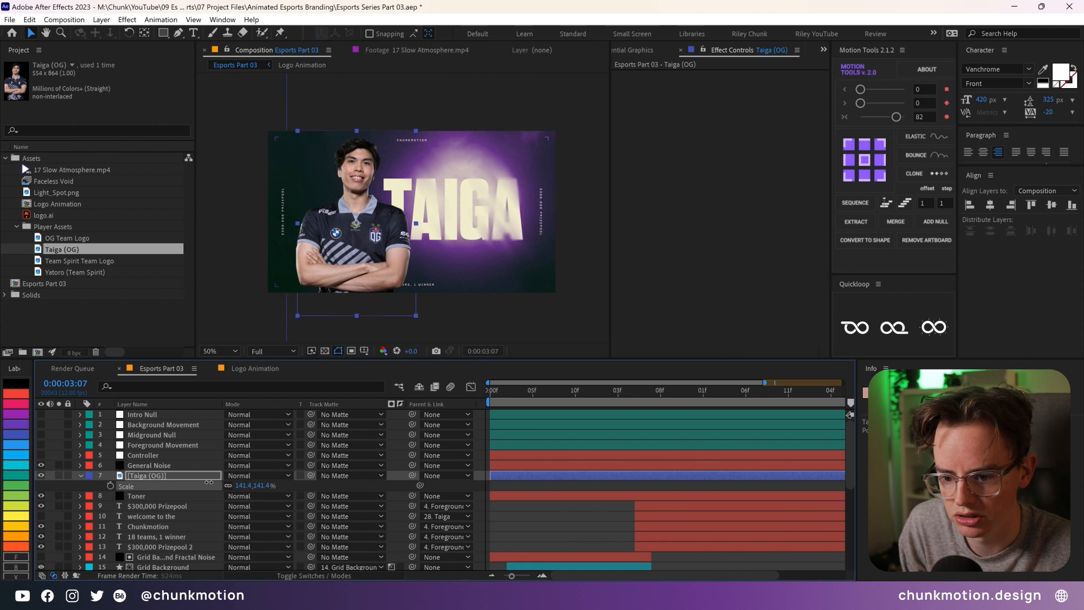
pyautogui.moveTo(382, 241); pyautogui.dragTo(382, 232)
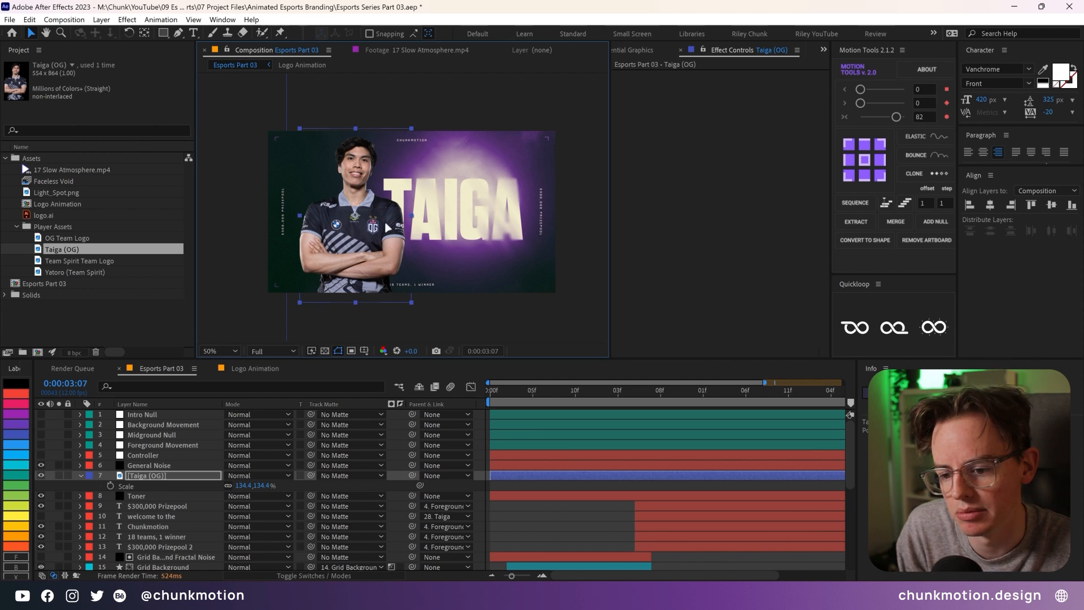
# - Parent the Taiga (OG) image layer to the Foreground Movement null
pyautogui.click(449, 477)
pyautogui.click(497, 95)
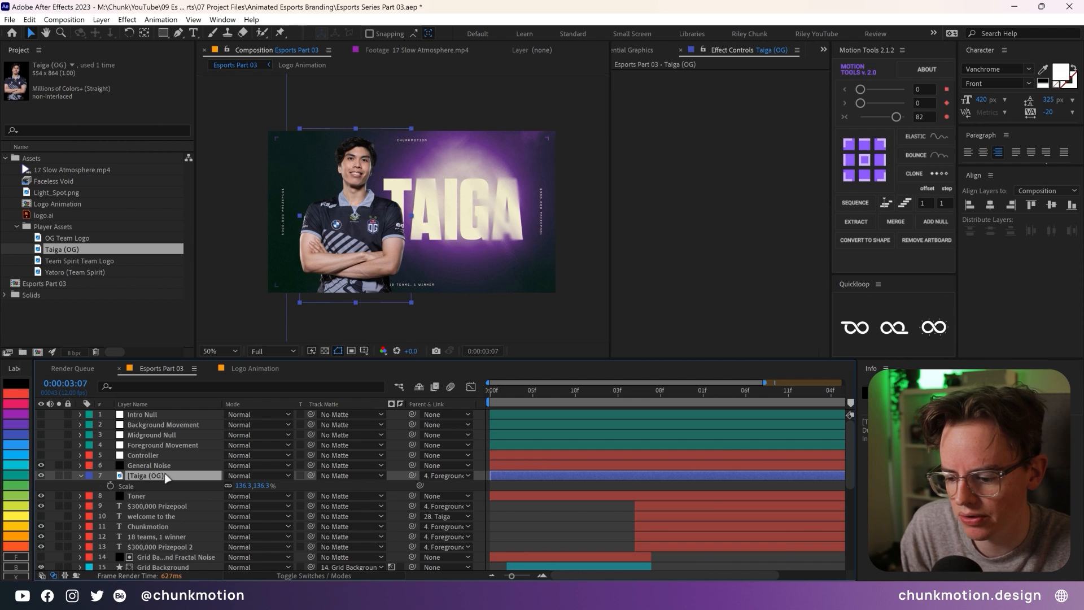
# - Move the Light_Spot.png glow behind the player and parent it to the Taiga (OG) layer
pyautogui.scroll(-6, 170, 471)
pyautogui.click(163, 555)
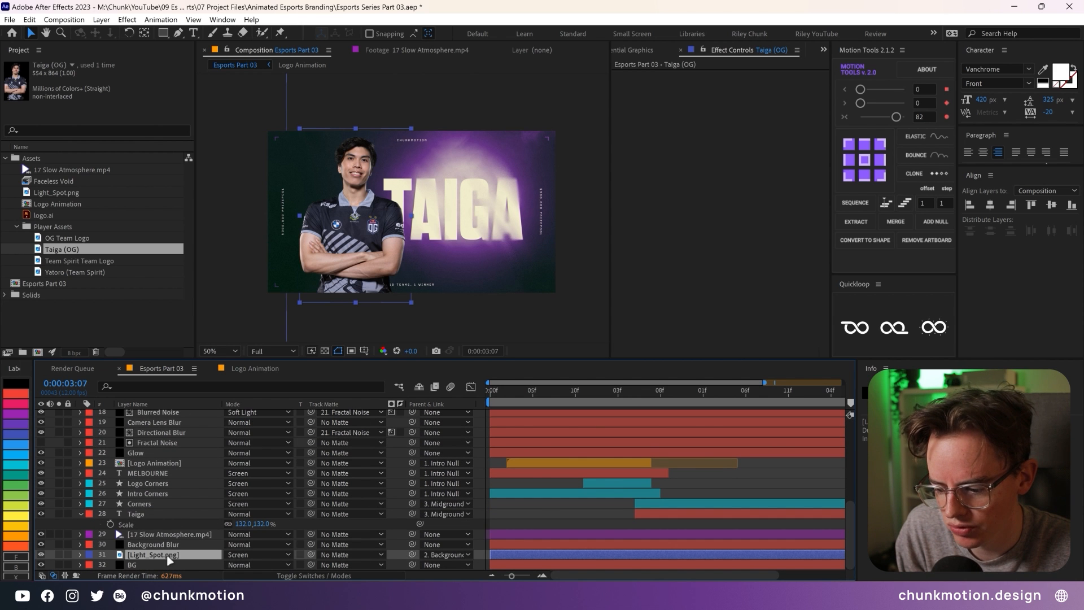
pyautogui.click(449, 210)
pyautogui.moveTo(375, 218); pyautogui.dragTo(362, 220)
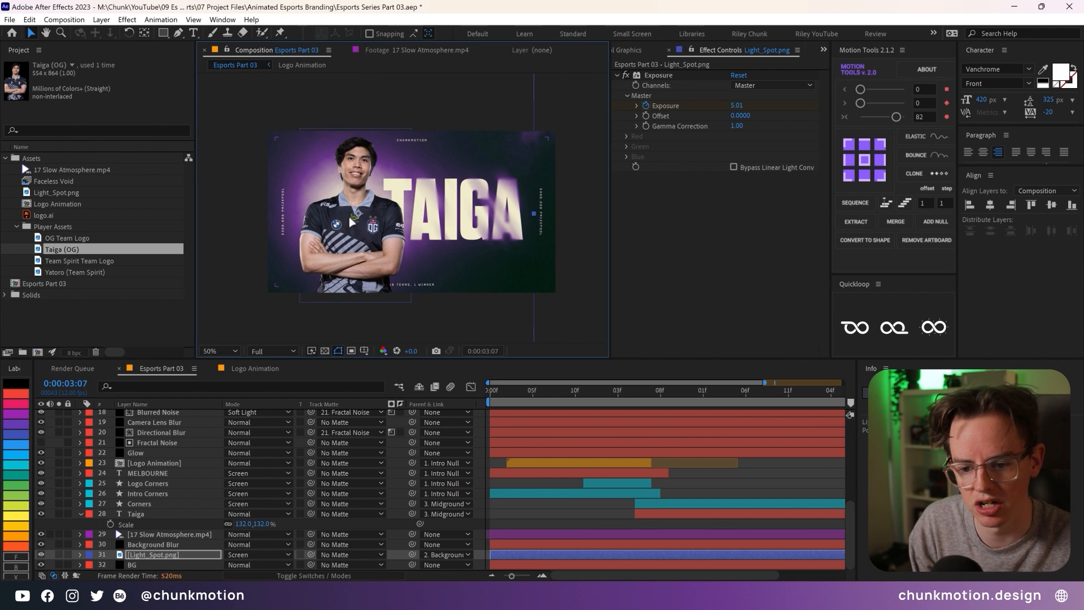
pyautogui.click(446, 555)
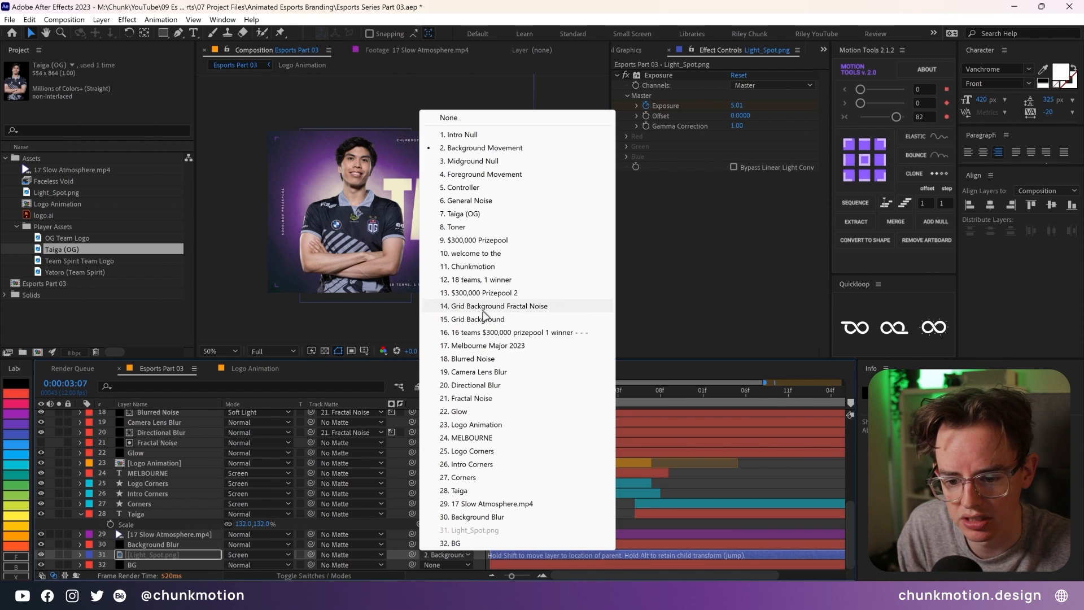
pyautogui.click(463, 215)
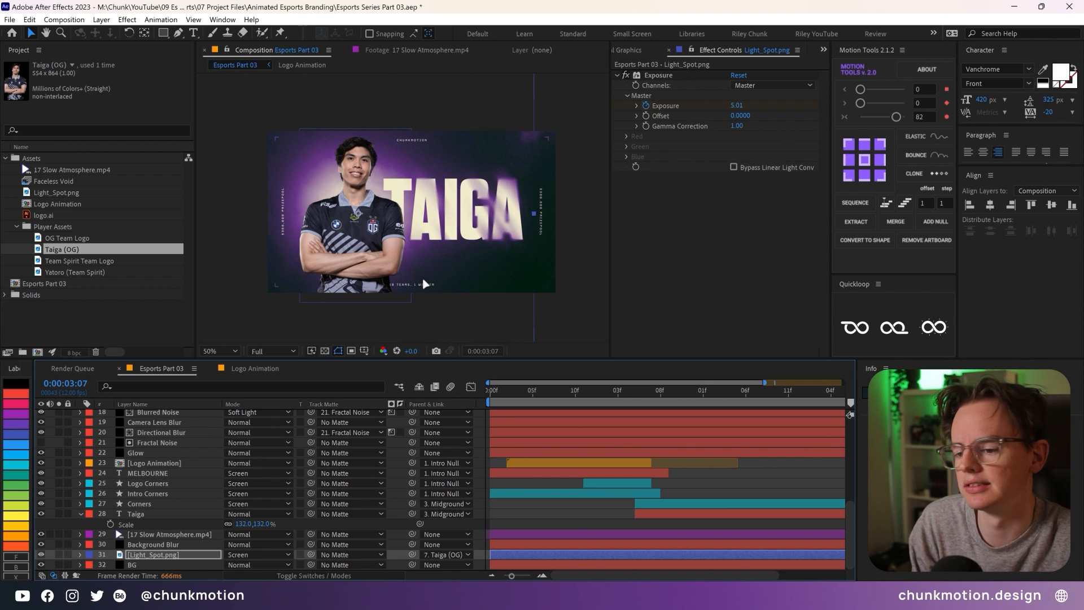
# - Start an expression on the Taiga text layer's Scale with "maxWidth = 1000;" and "maxHeight = 600;" on separate lines
pyautogui.click(362, 526)
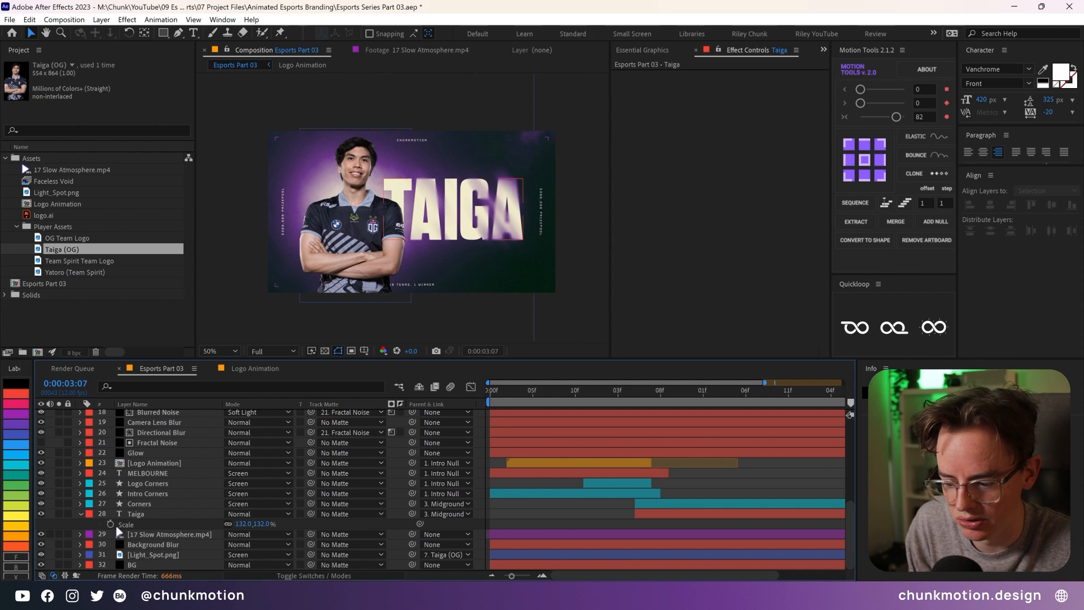
pyautogui.keyDown('alt'); pyautogui.click(113, 525); pyautogui.keyUp('alt')
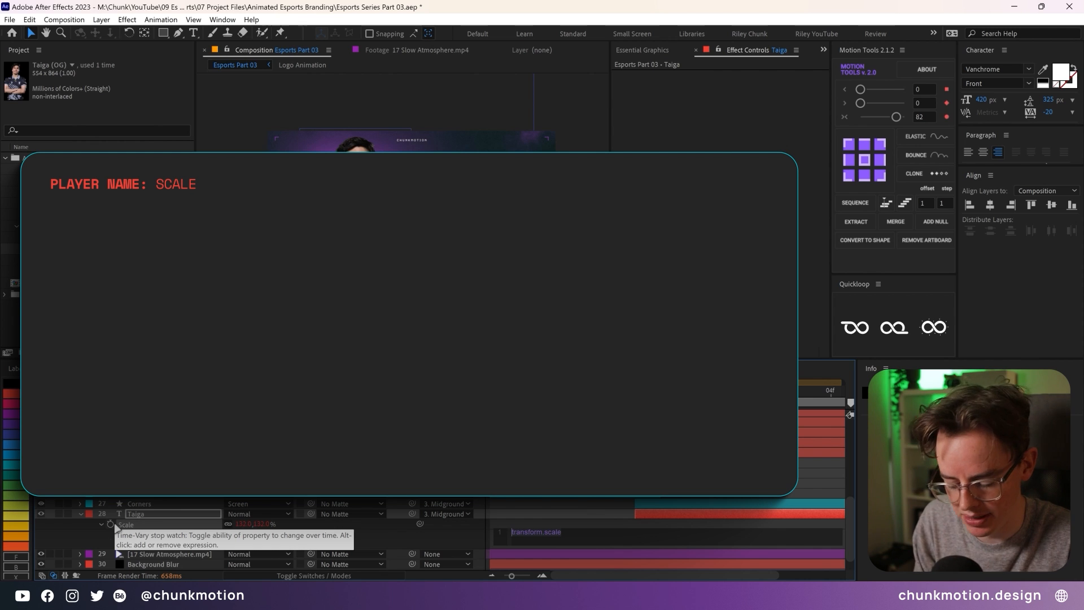
pyautogui.write('max')
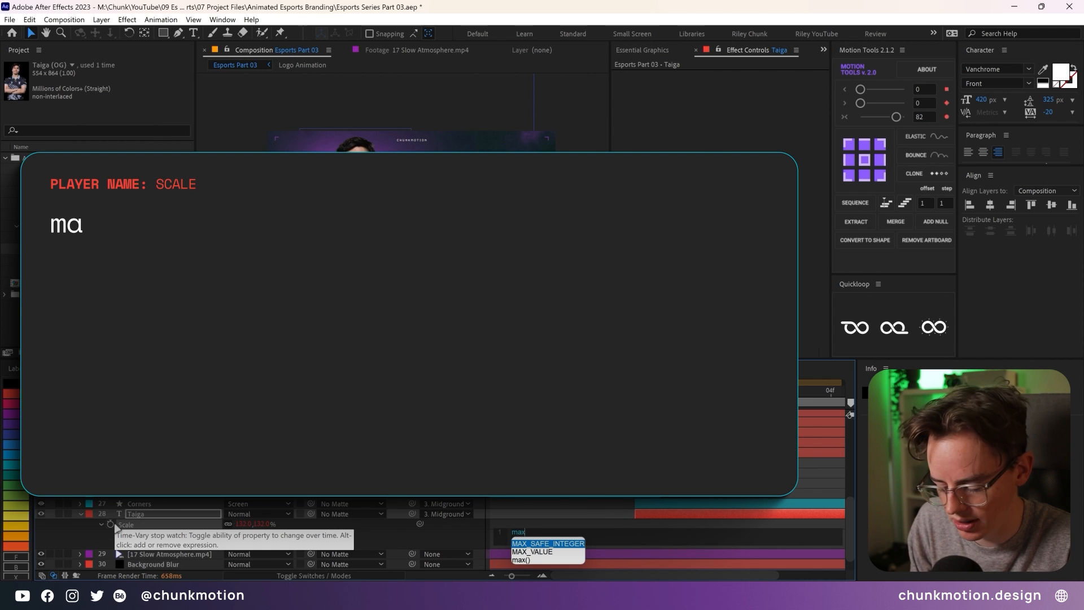
pyautogui.write('Width = 1000; ')
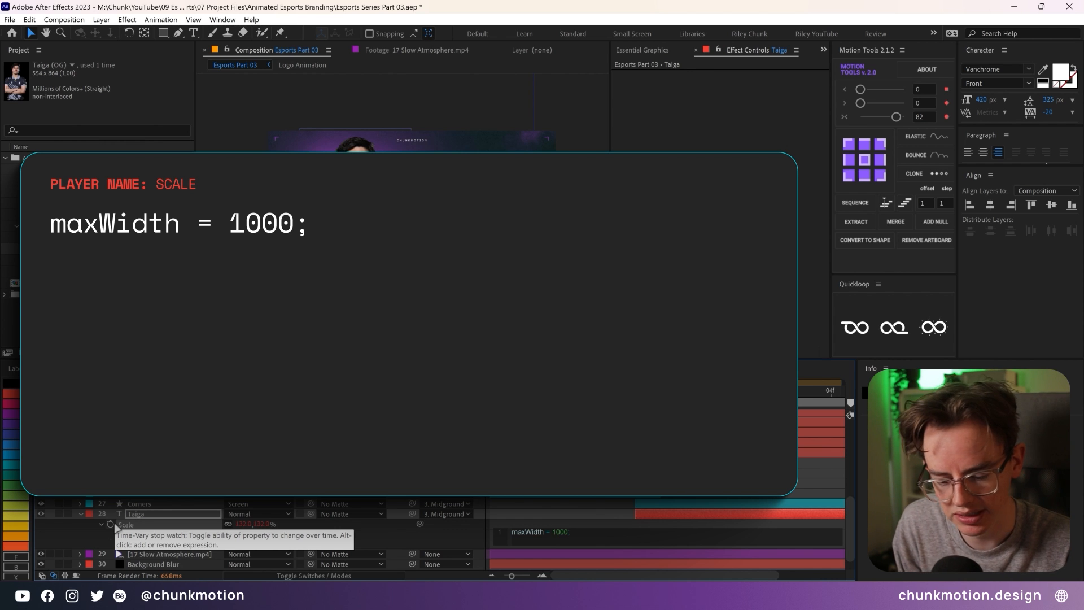
pyautogui.write('max')
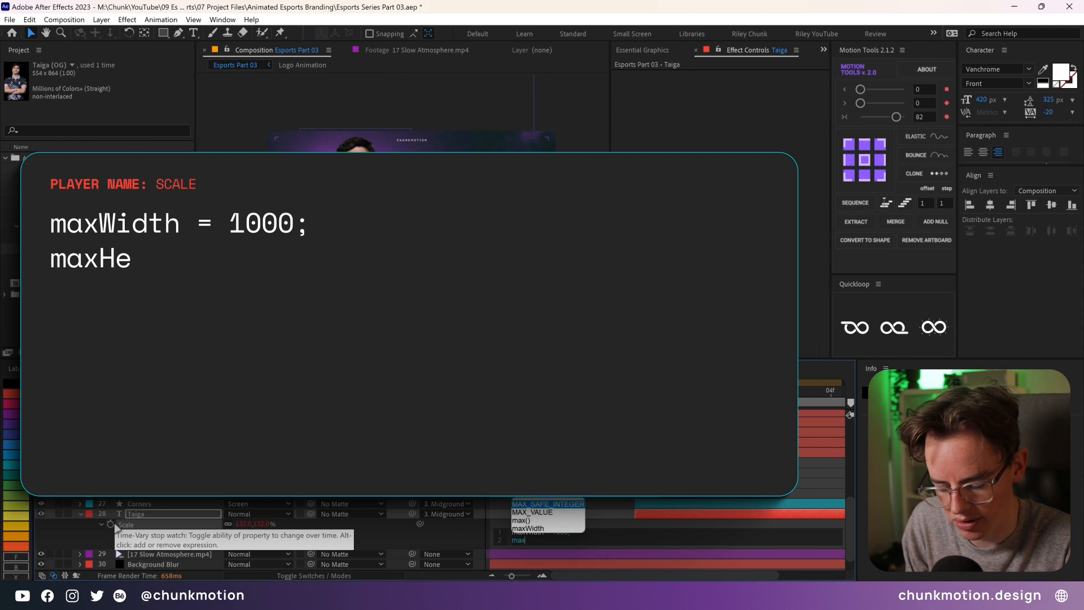
pyautogui.write('Height = 600;')
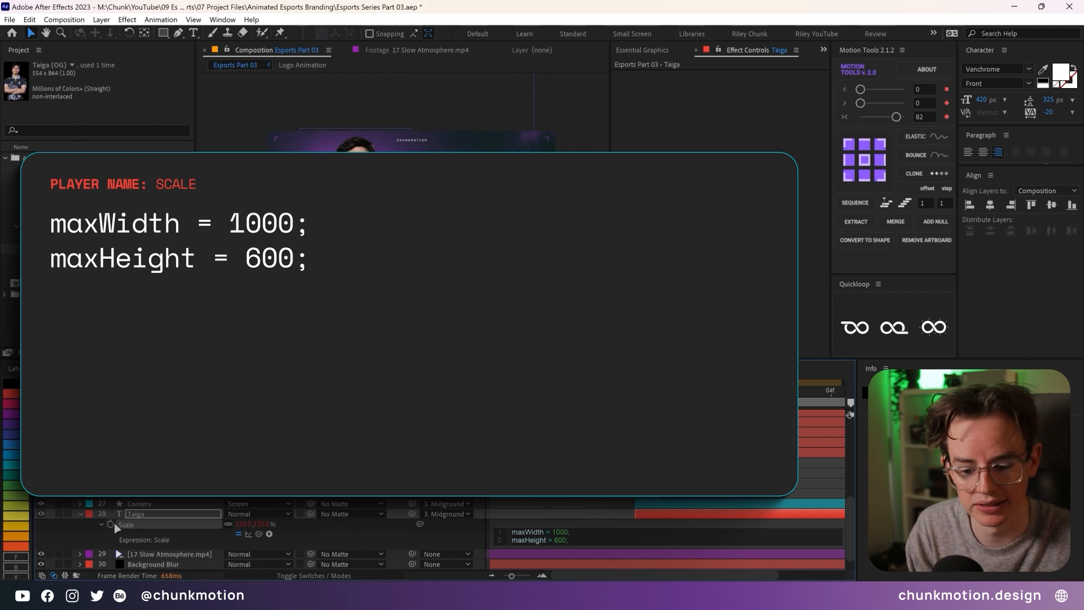
# - After a blank line in the Taiga layer's Scale expression, add "rect = sourceRectAtTime(5)"
pyautogui.press('Return')
pyautogui.press('Return')
pyautogui.write('re')
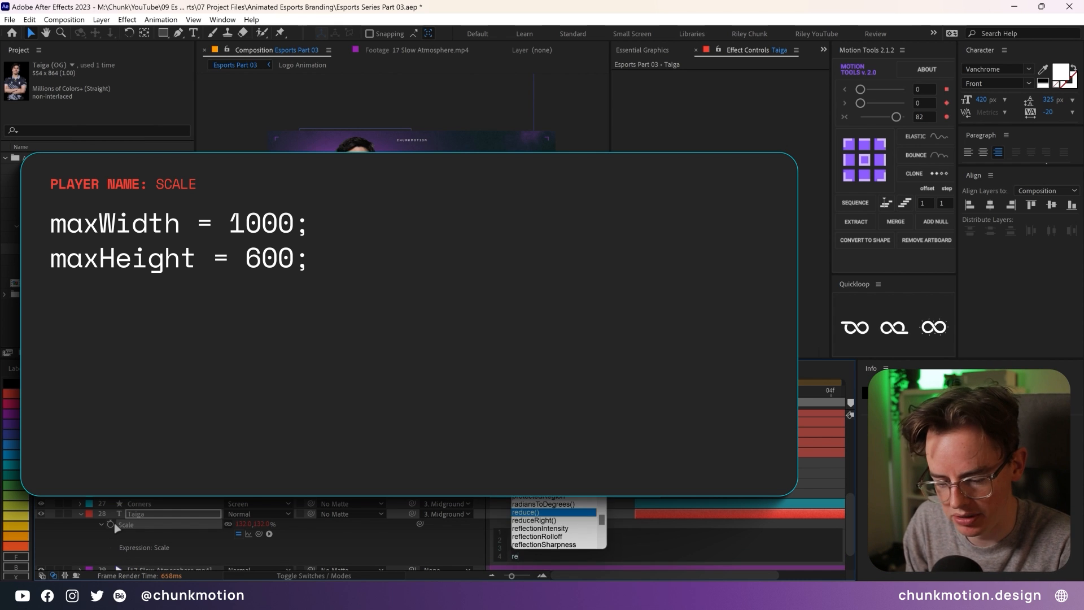
pyautogui.write('ct =')
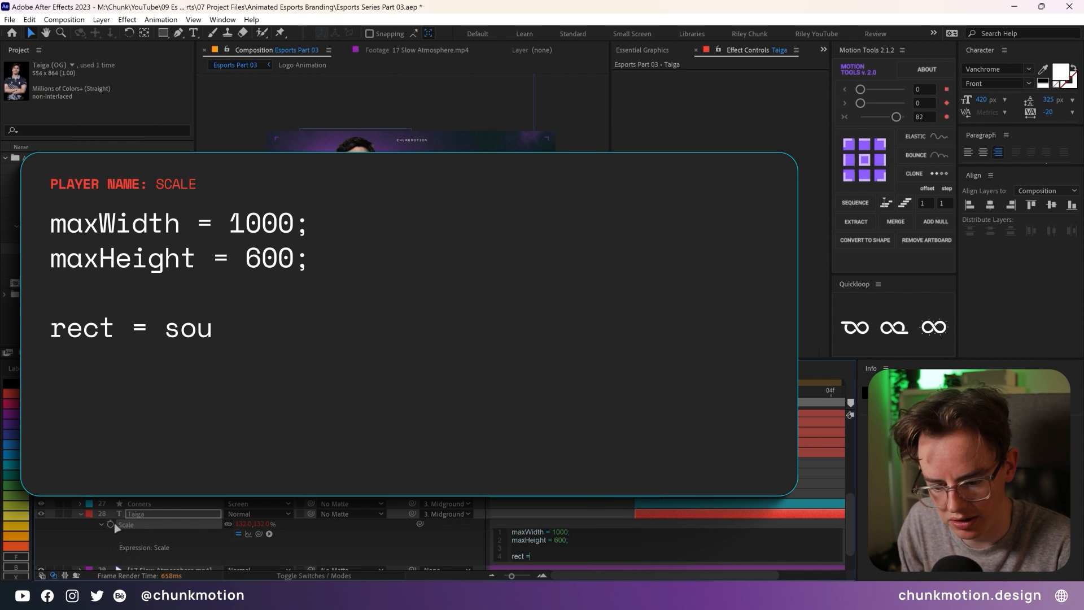
pyautogui.write(' sourceRectAtTime(5')
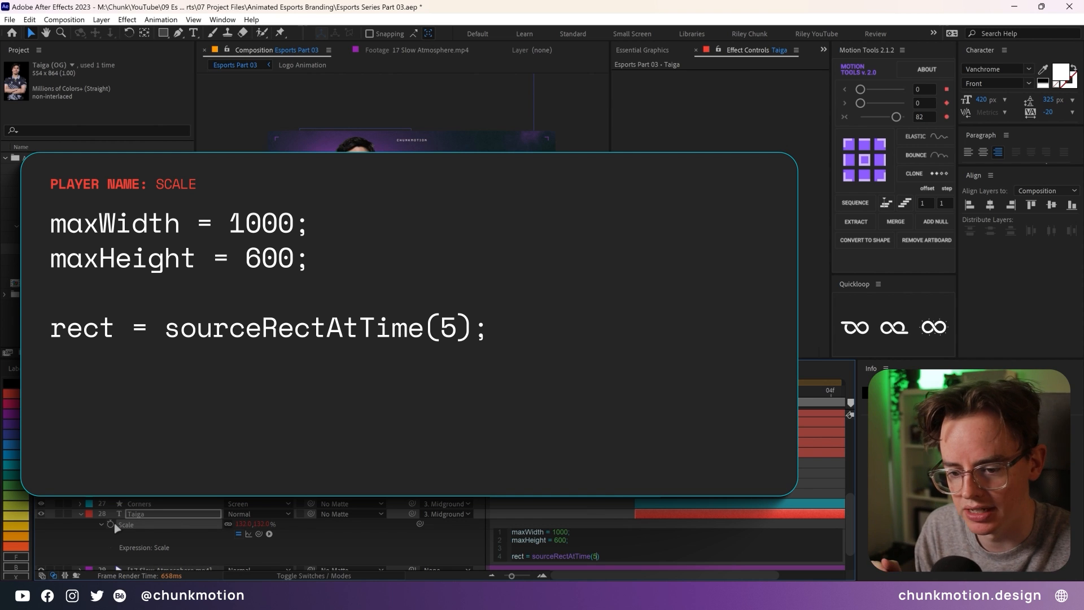
# - Add "startingWidth = rect.width;" and "startingHeight = rect.height;" as two new lines of the Scale expression
pyautogui.press('Return')
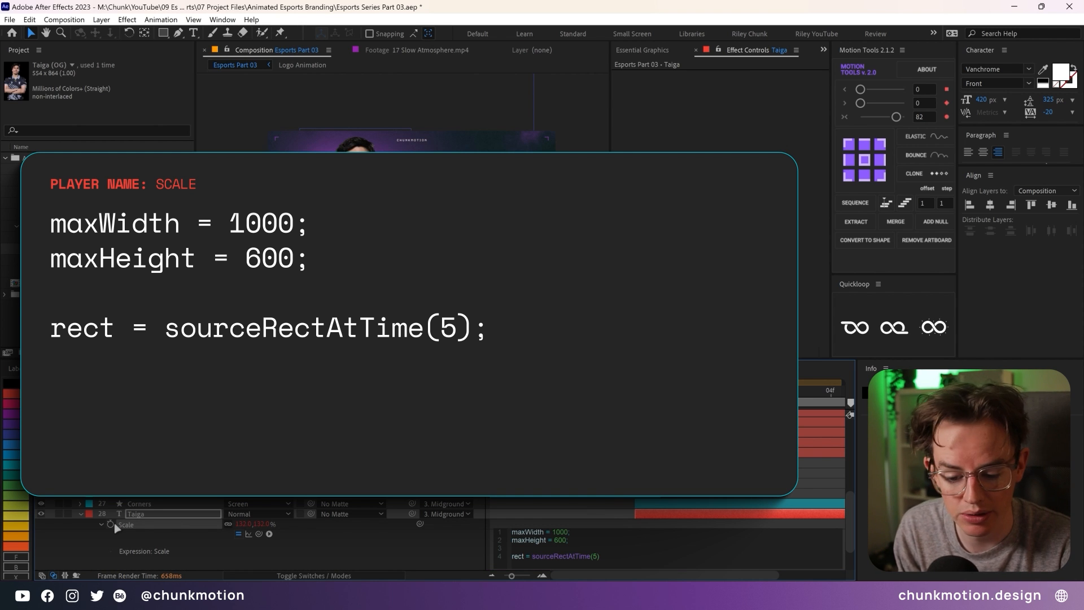
pyautogui.write('start')
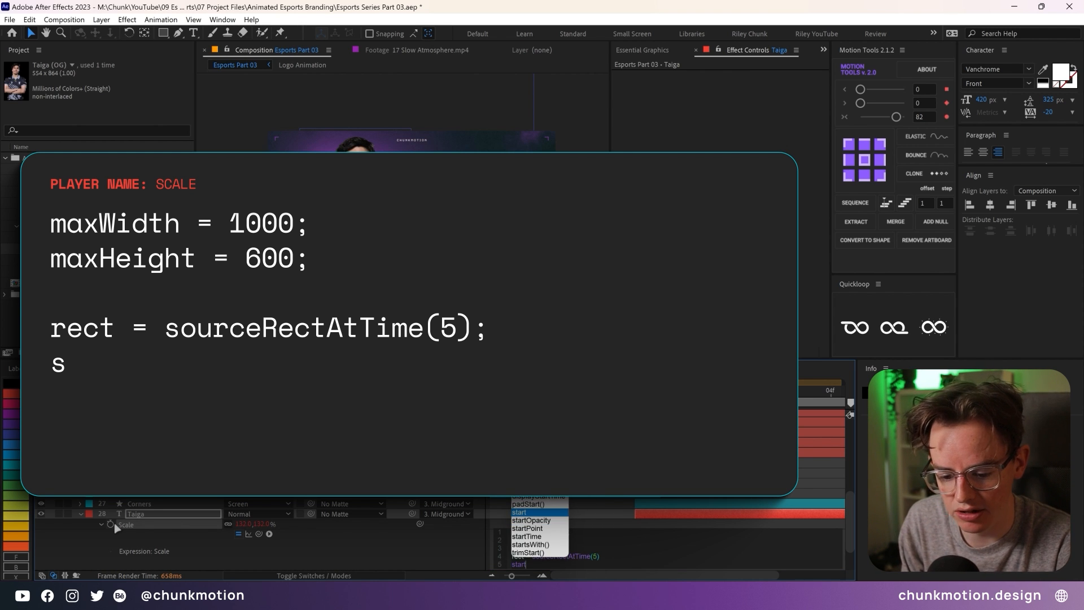
pyautogui.write('ingWid')
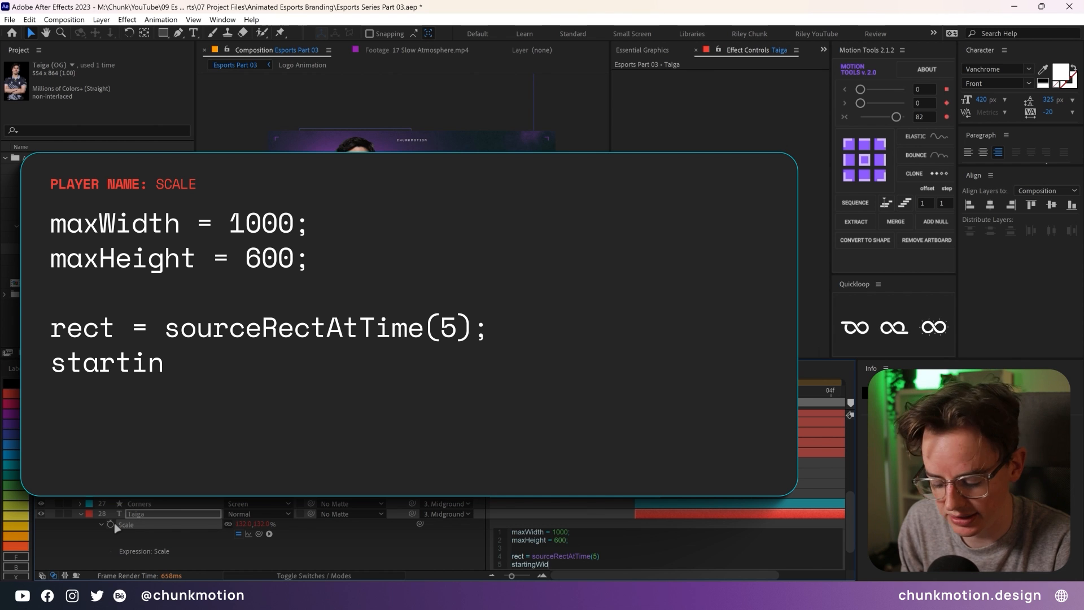
pyautogui.write('th =')
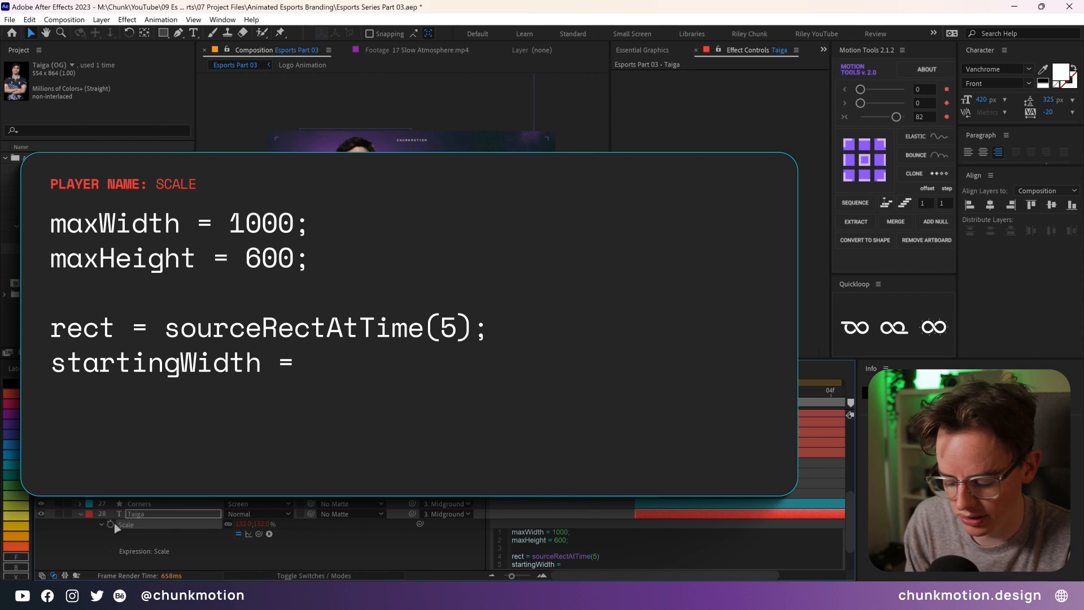
pyautogui.write(' rect')
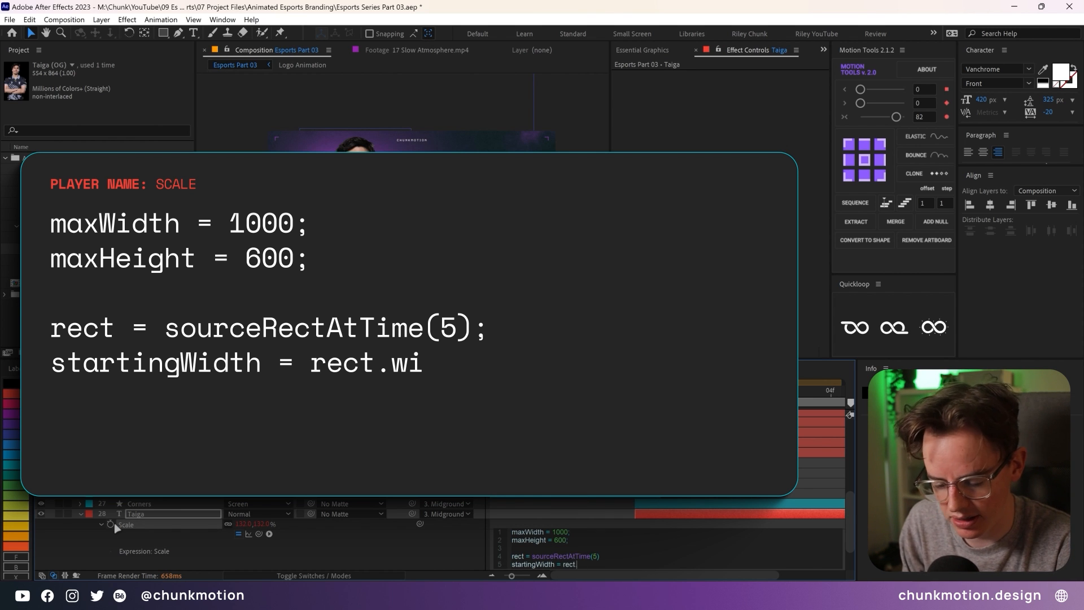
pyautogui.write('.width;')
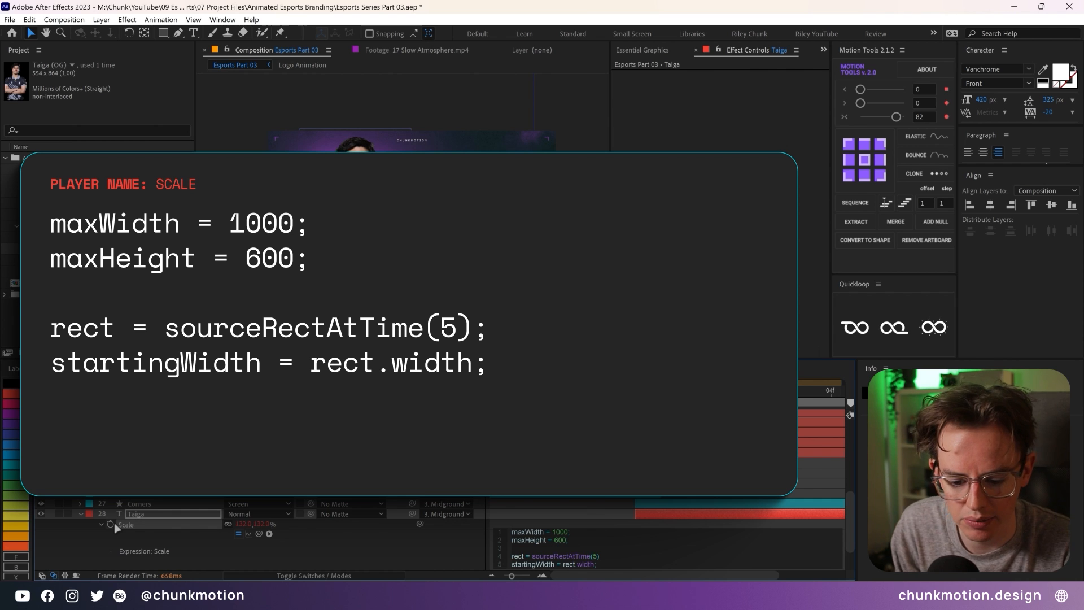
pyautogui.press('Return')
pyautogui.write('s')
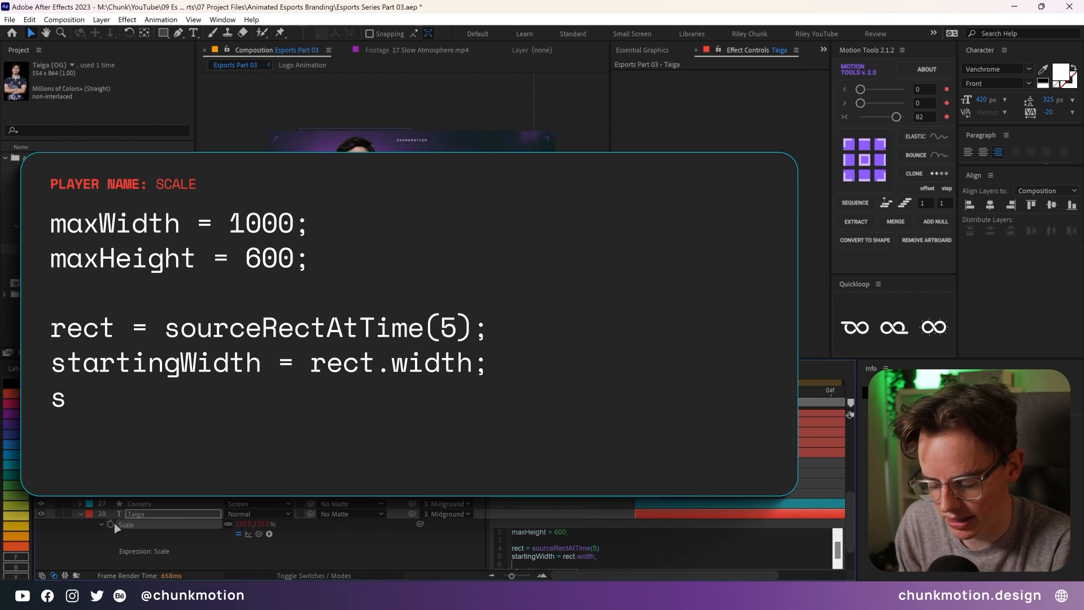
pyautogui.write('tartingHeight')
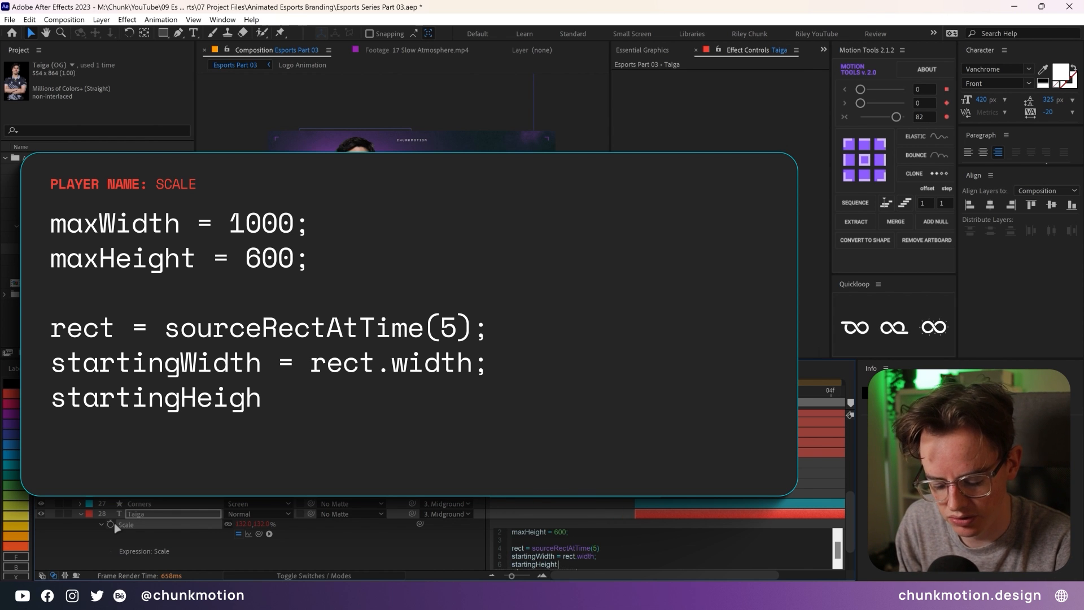
pyautogui.write(' = rect.height;')
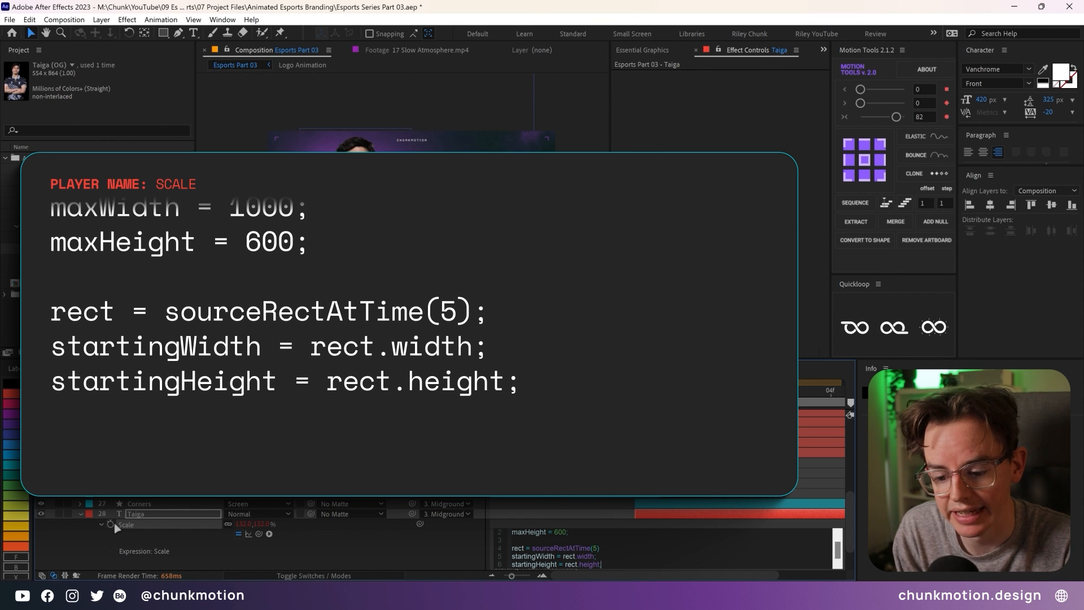
# - After a blank line, begin the ratio condition "scaleChange = startingWidth/startingHeight > maxWidth/maxHeight" in the Scale expression
pyautogui.press('Return')
pyautogui.press('Return')
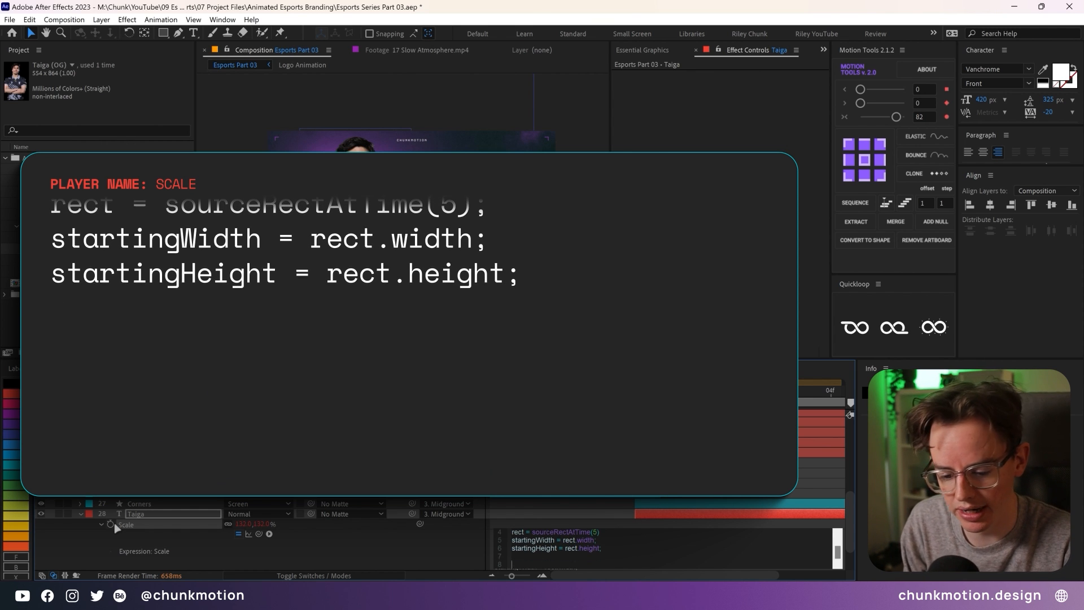
pyautogui.write('scaleChange =')
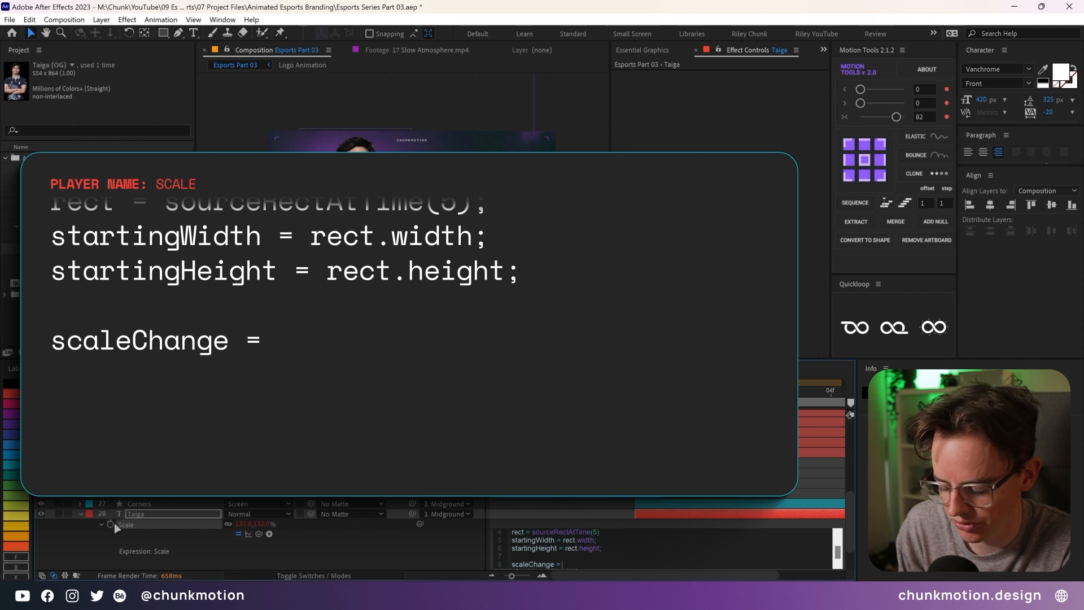
pyautogui.write('startingW')
pyautogui.press('Return')
pyautogui.write('/startingH')
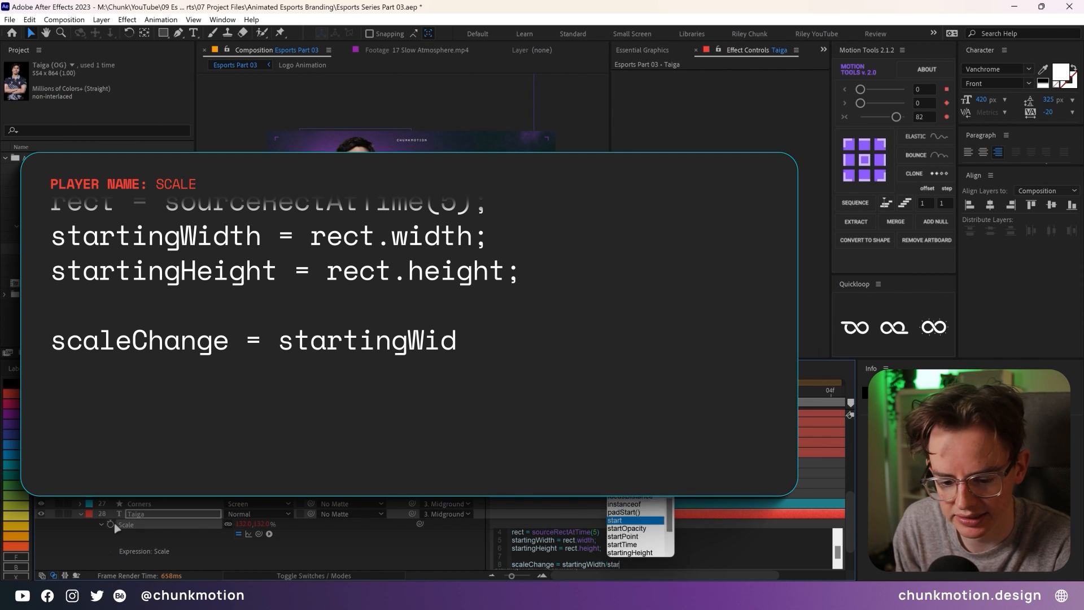
pyautogui.press('Return')
pyautogui.write('>')
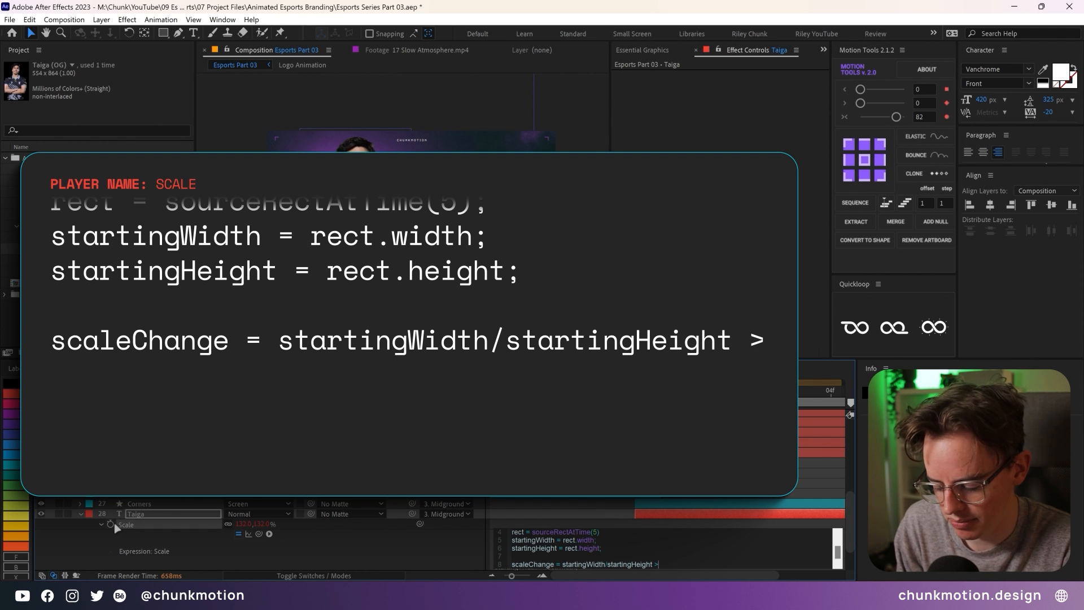
pyautogui.write(' max')
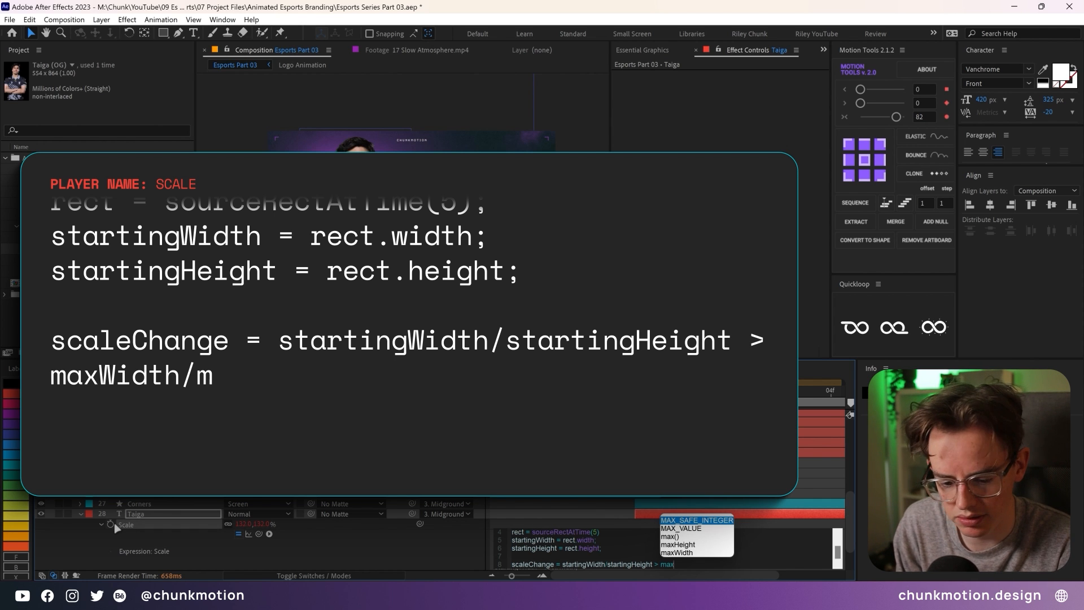
pyautogui.write('W')
pyautogui.press('Return')
pyautogui.write('/maxH')
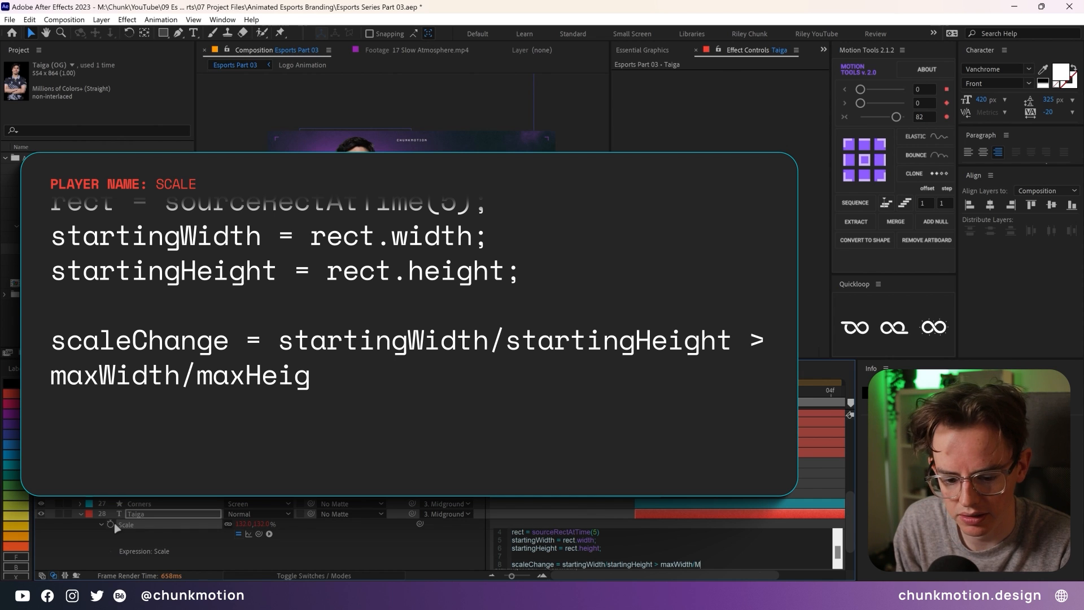
pyautogui.press('Return')
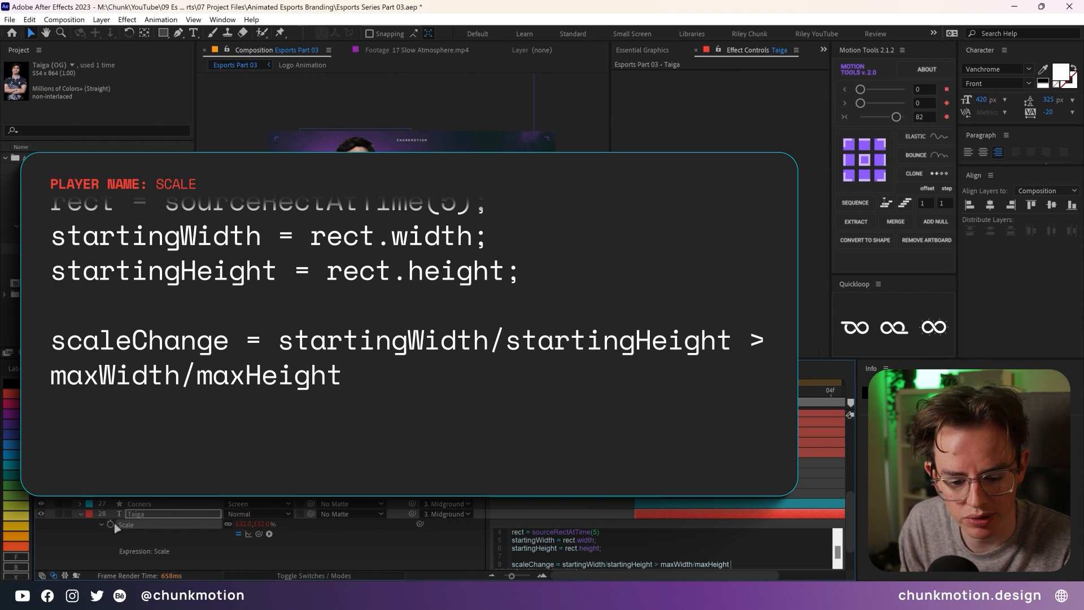
# - Complete the scaleChange condition with "? maxWidth/startingWidth : maxHeight/startingHeight;"
pyautogui.write('?')
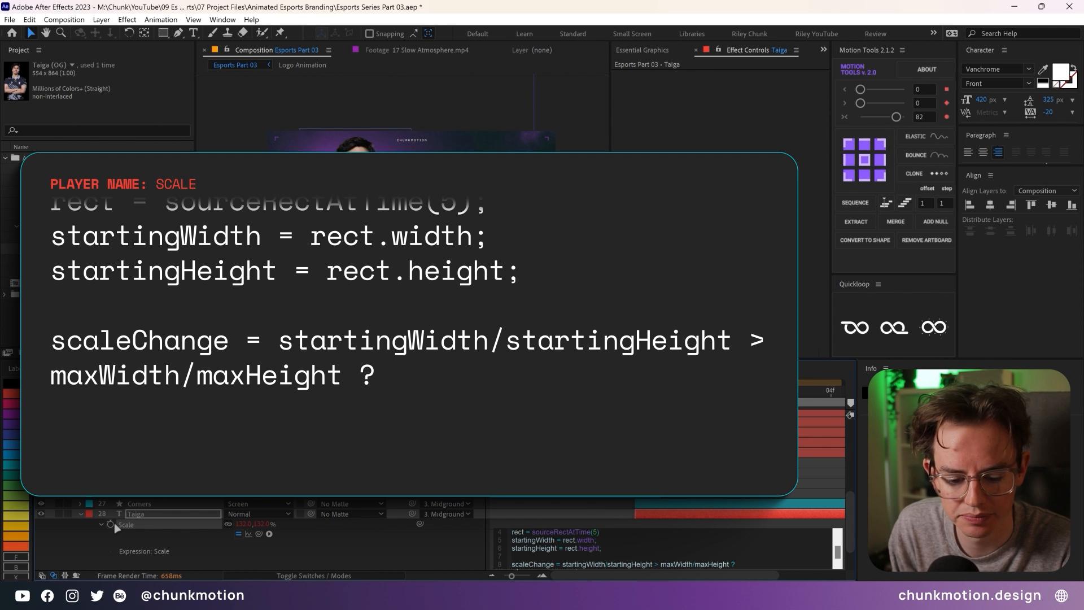
pyautogui.write(' maxW')
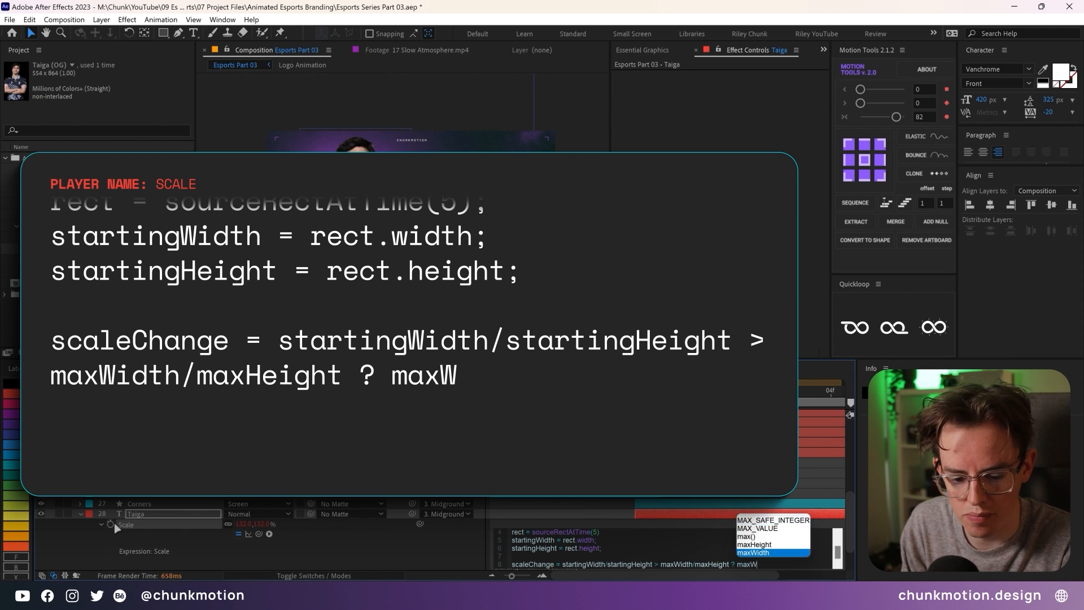
pyautogui.write('idth/startingW')
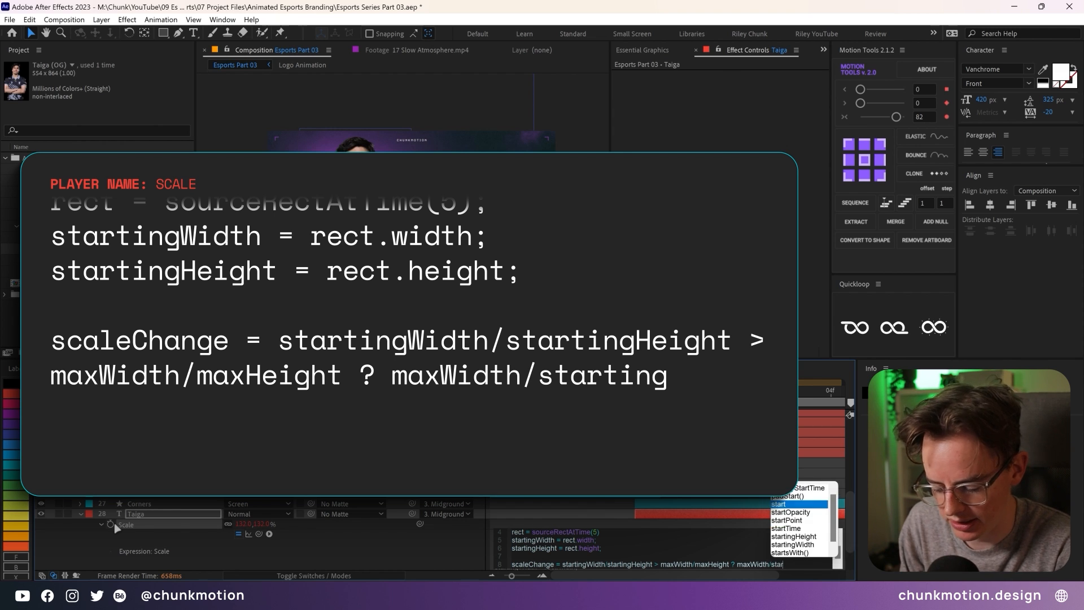
pyautogui.write('idth')
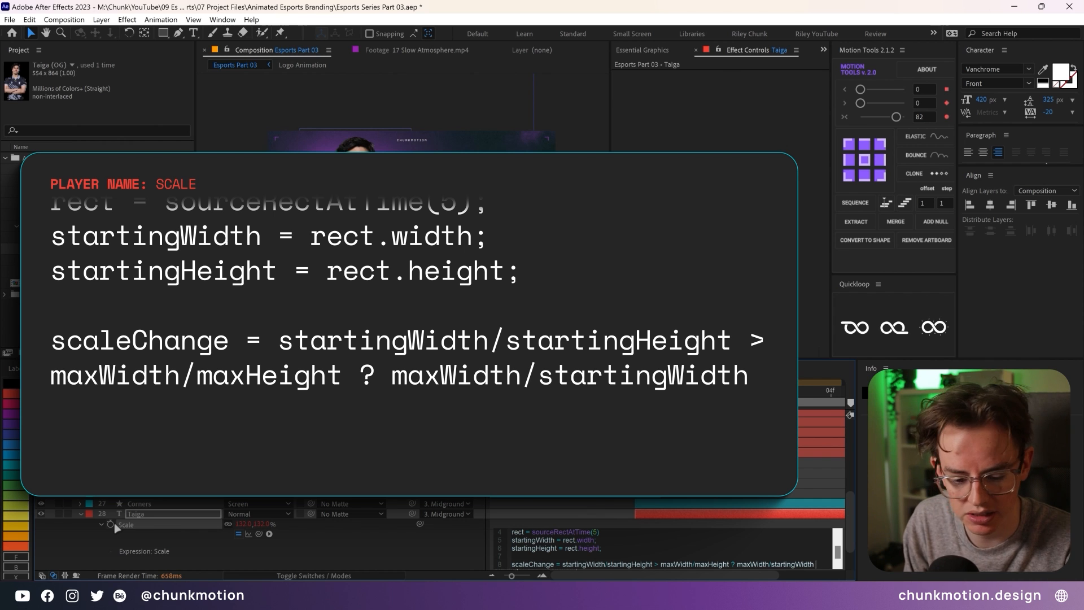
pyautogui.write(': ma')
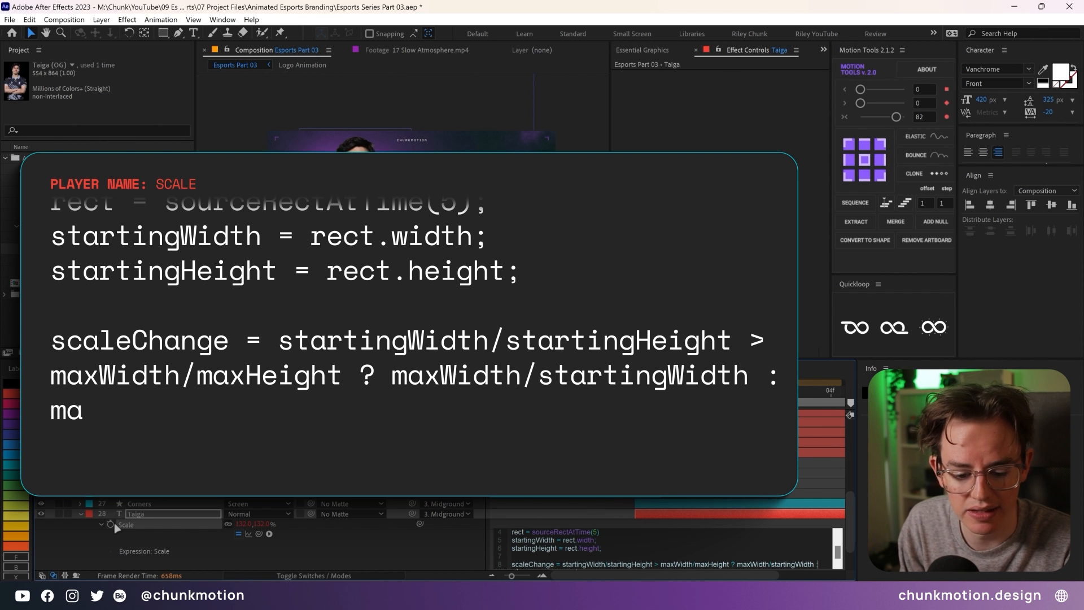
pyautogui.write('xHeight')
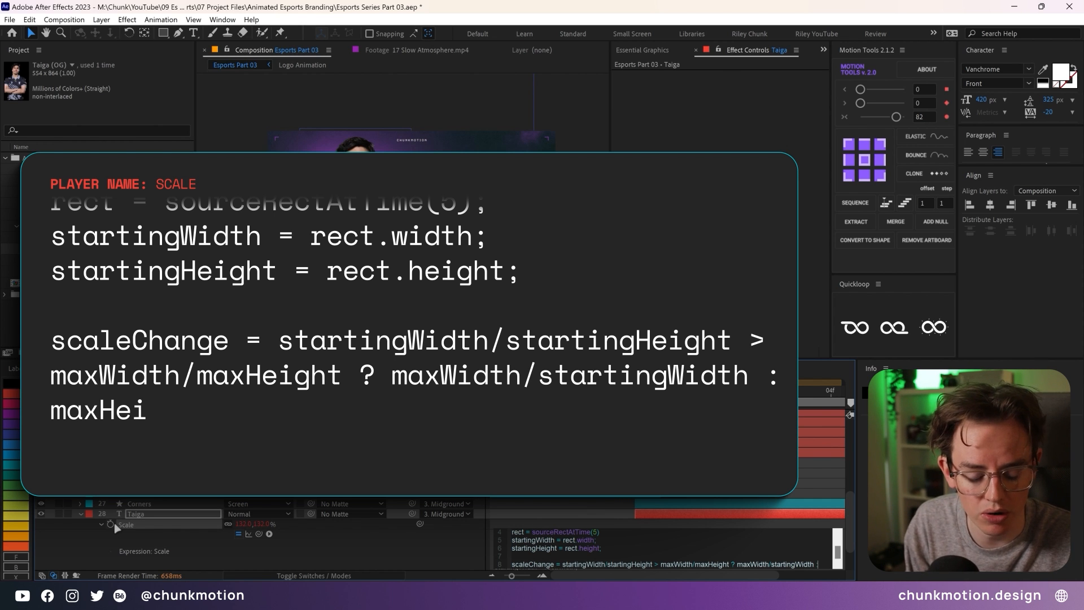
pyautogui.write('/star')
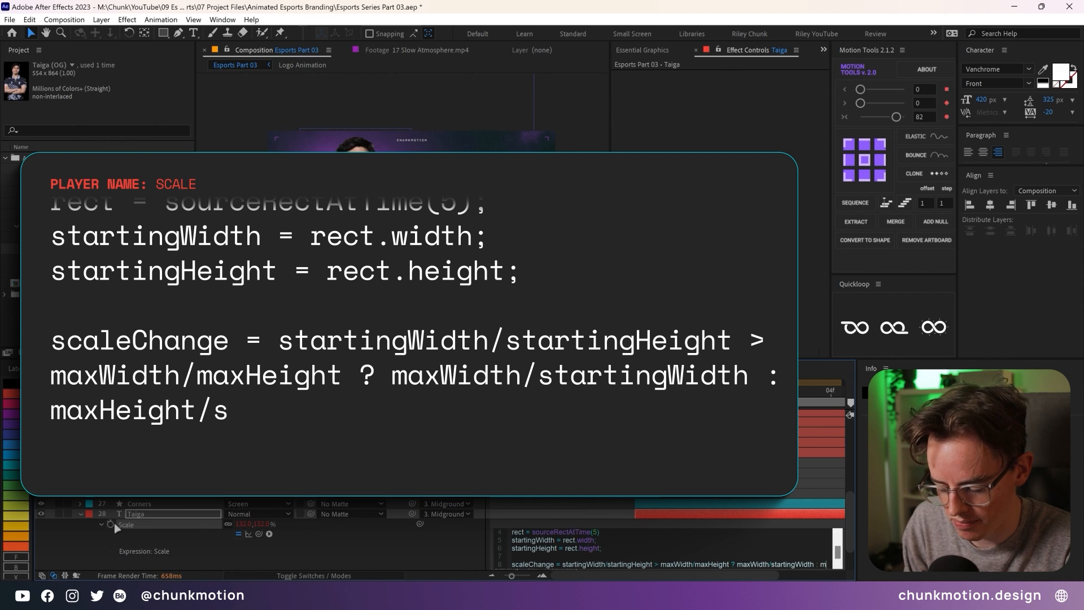
pyautogui.write('tin')
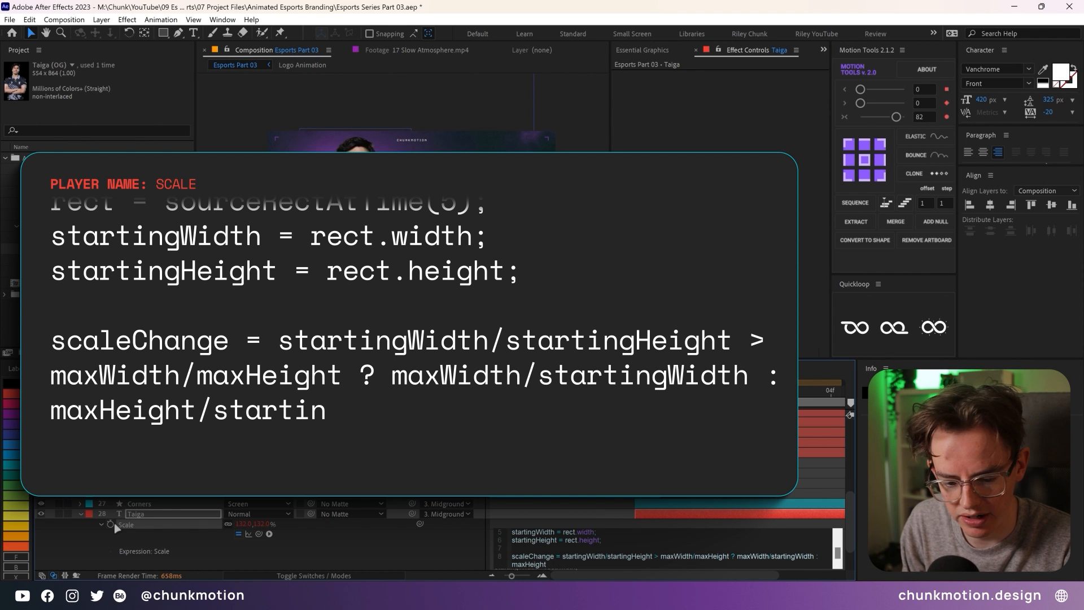
pyautogui.write('gHeight')
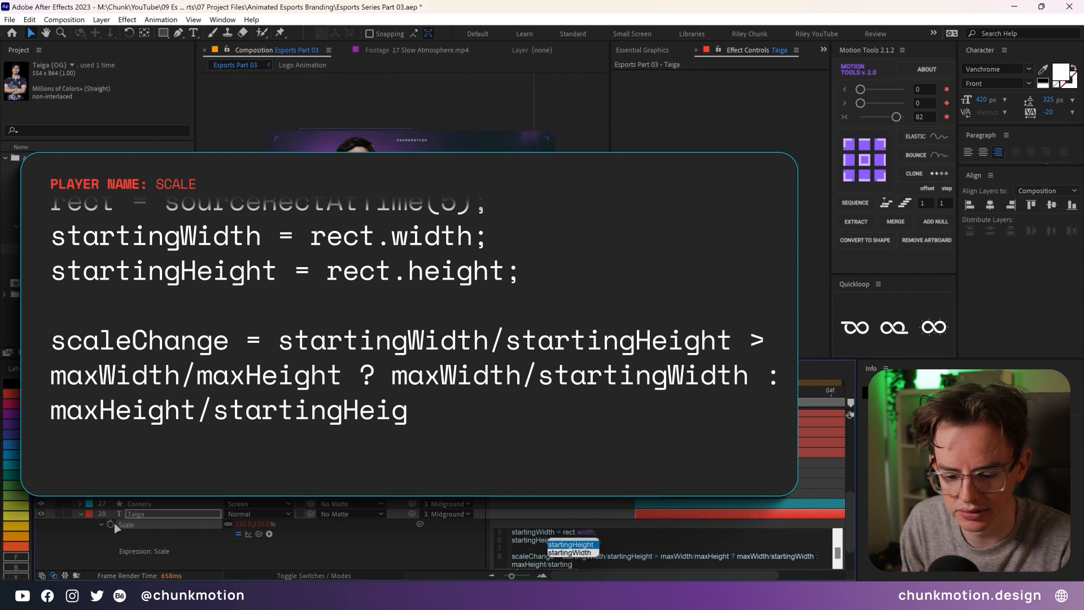
pyautogui.write(';')
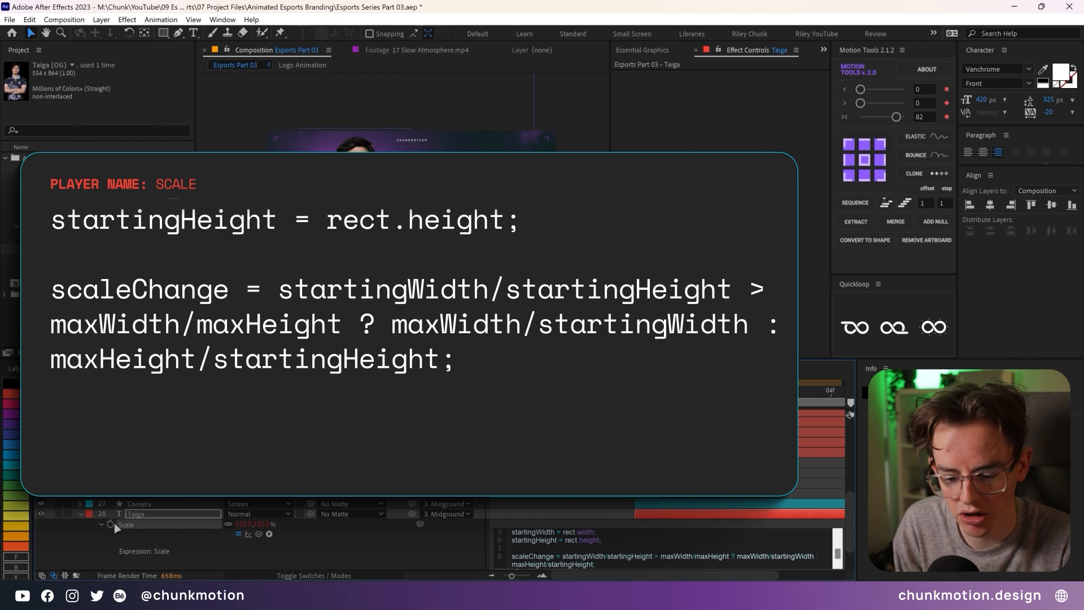
# - End the Scale expression with "value*scaleChange" after a blank line and apply it to the Taiga layer
pyautogui.press('Return')
pyautogui.press('Return')
pyautogui.write('value')
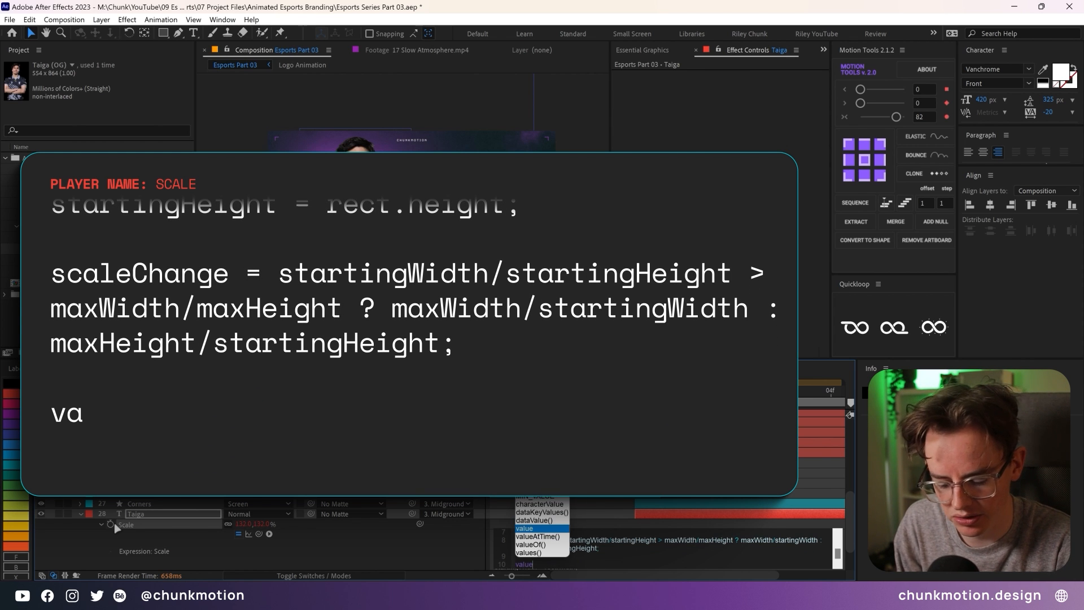
pyautogui.write('*scaleChange')
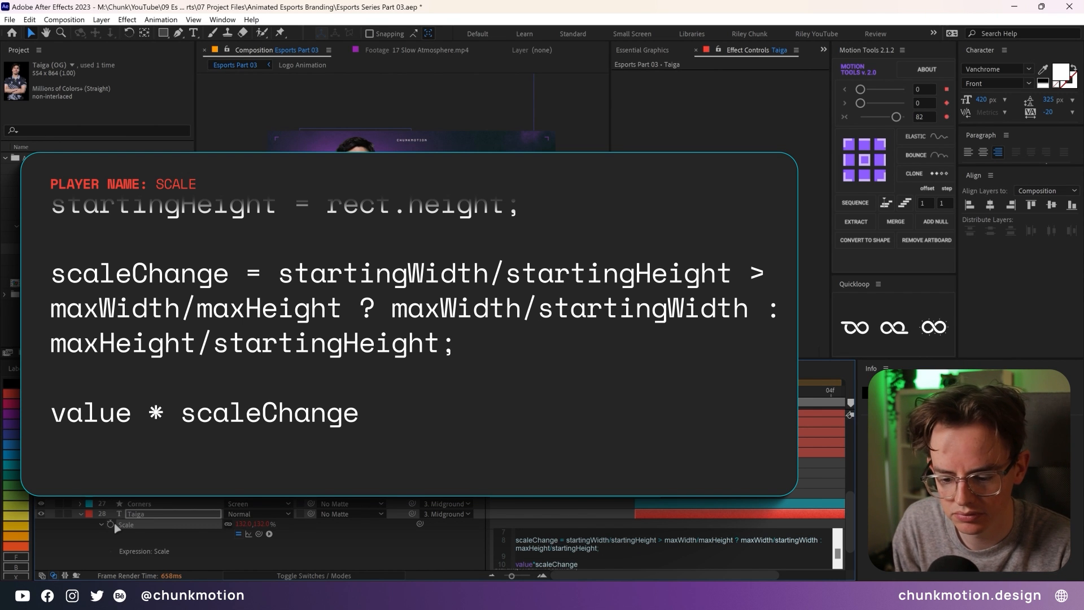
pyautogui.click(354, 553)
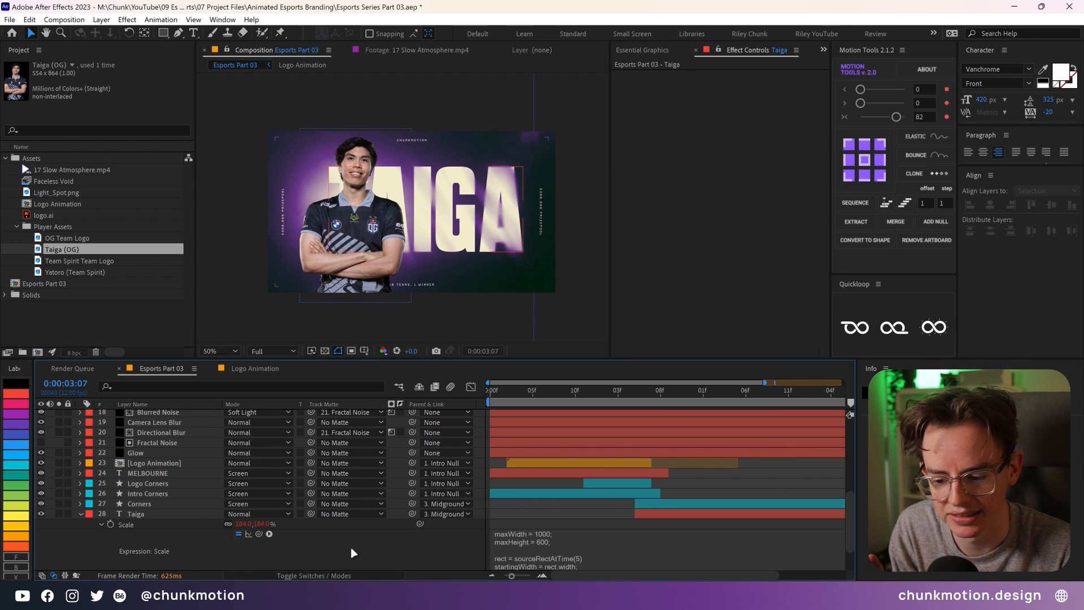
# - Reset the Taiga text layer's base Scale so that only the expression determines the size of the name
pyautogui.click(244, 524)
pyautogui.write('132')
pyautogui.press('Tab')
pyautogui.press('Return')
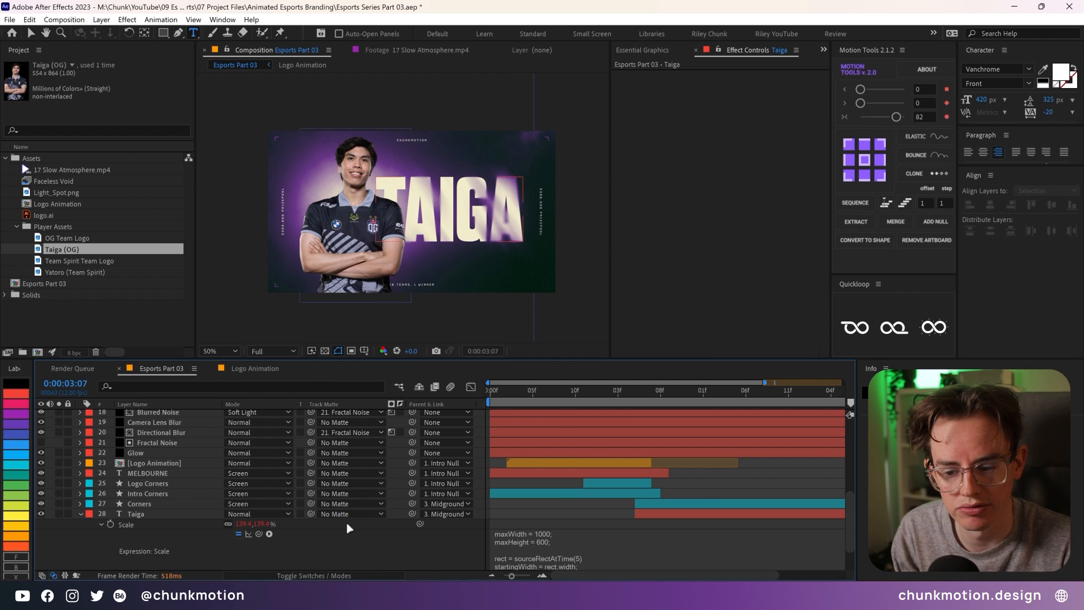
# - Replace the player name text "Taiga" with "BZM" to test the automatic scaling
pyautogui.click(148, 515)
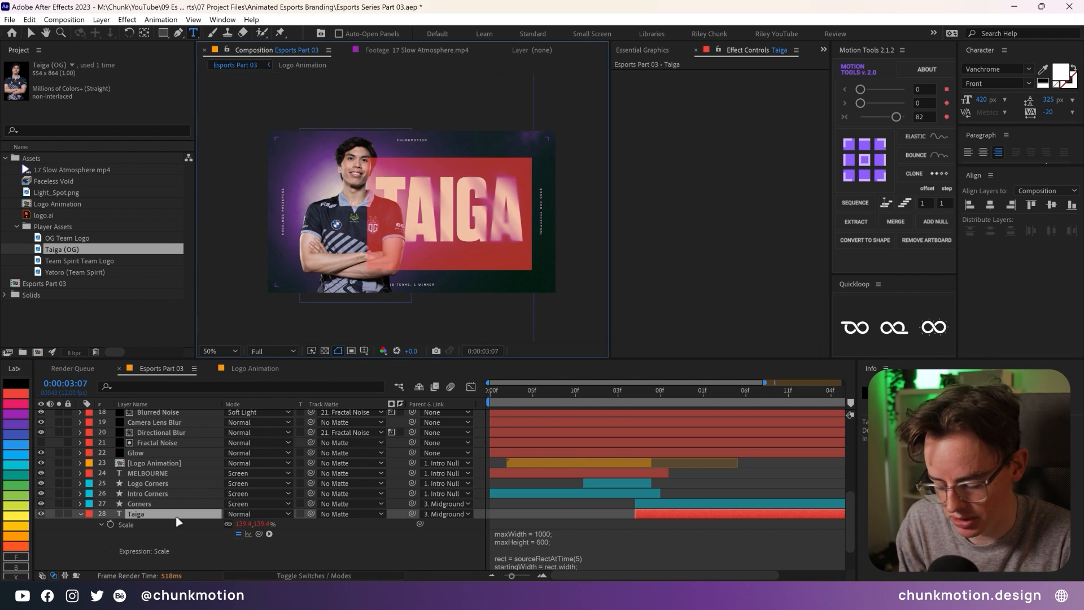
pyautogui.write('BZM')
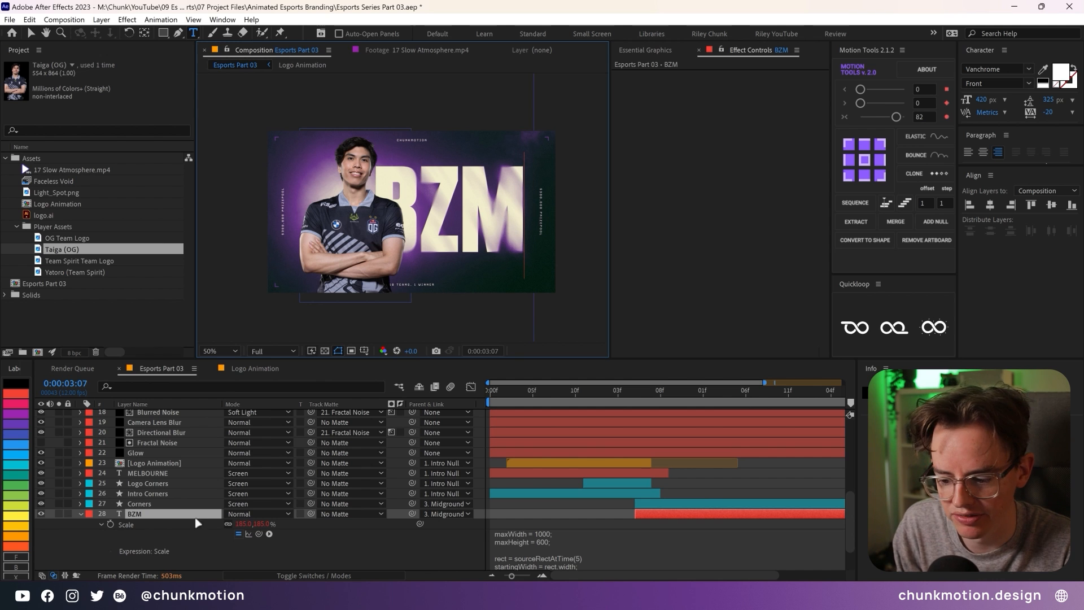
# - Replace the player name text "BZM" with "FY" to test the automatic scaling on a two-letter name
pyautogui.click(164, 517)
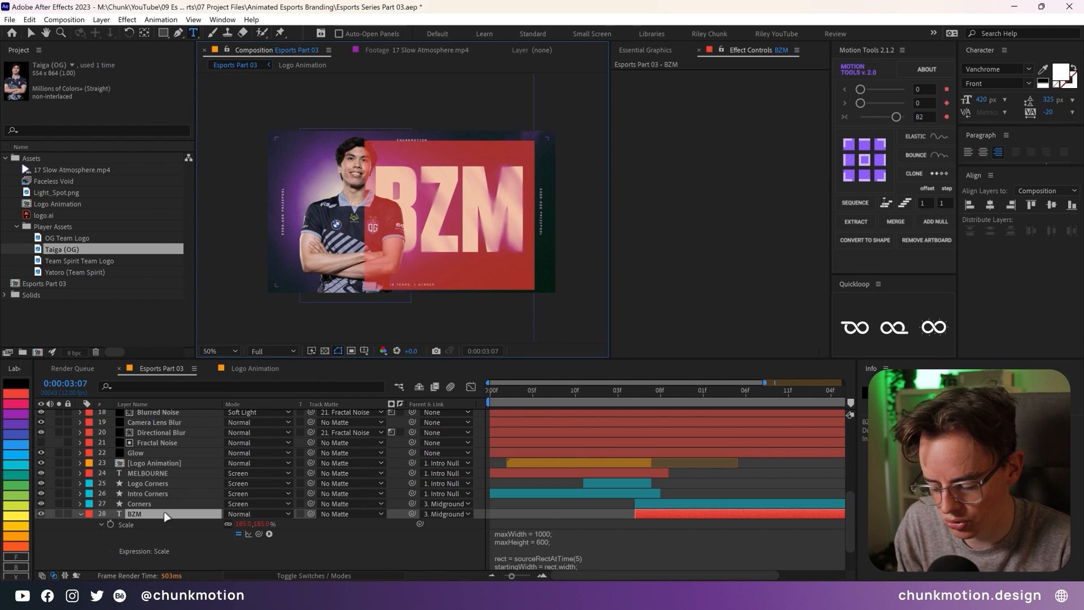
pyautogui.write('FY')
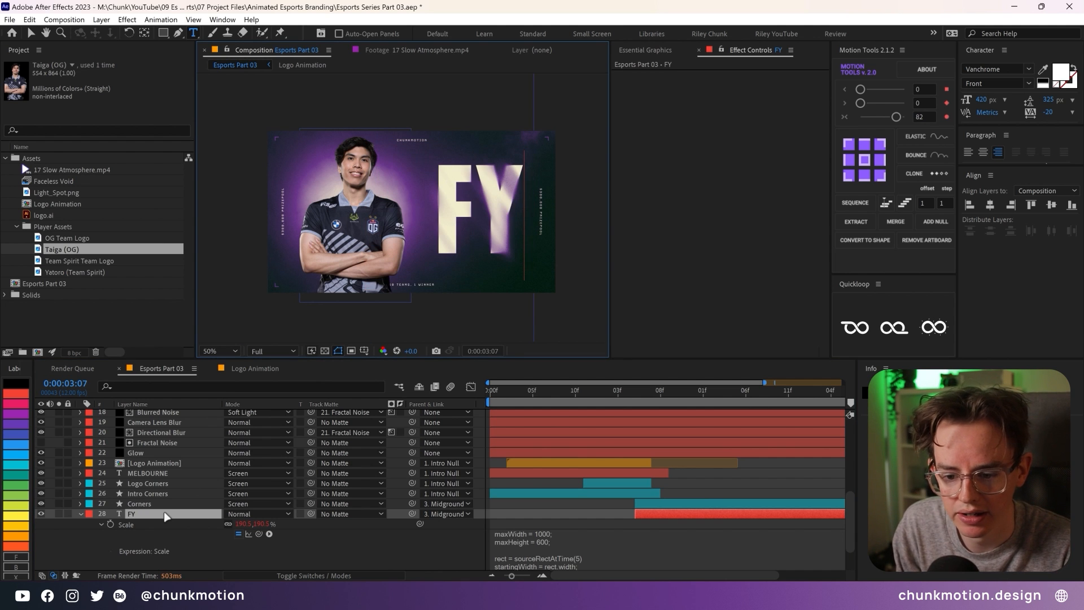
pyautogui.click(400, 528)
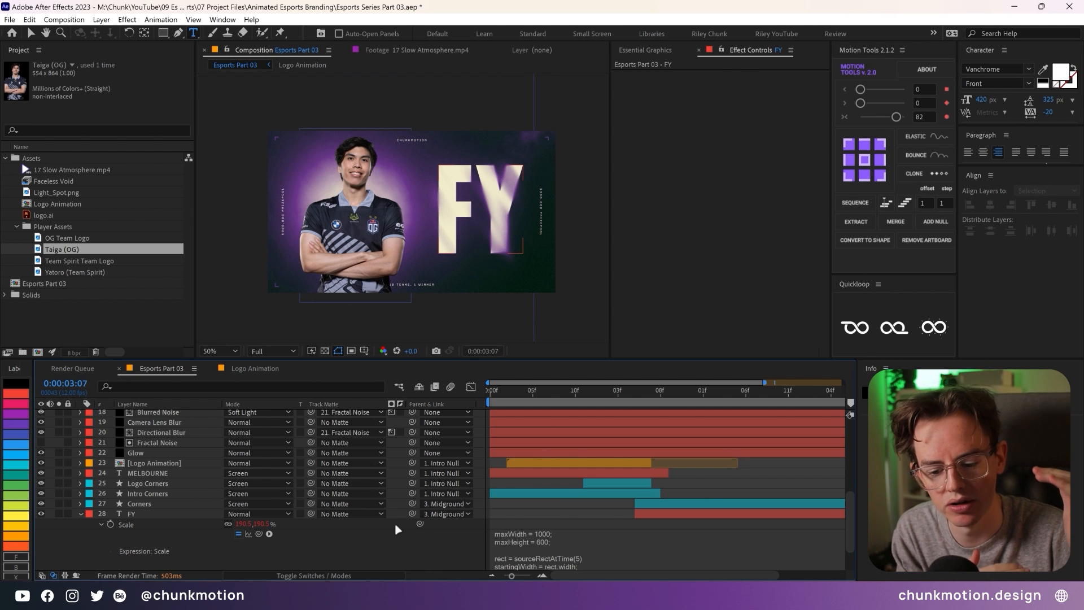
# - Set maxHeight to 800 in the name layer's Scale expression and apply it
pyautogui.click(562, 541)
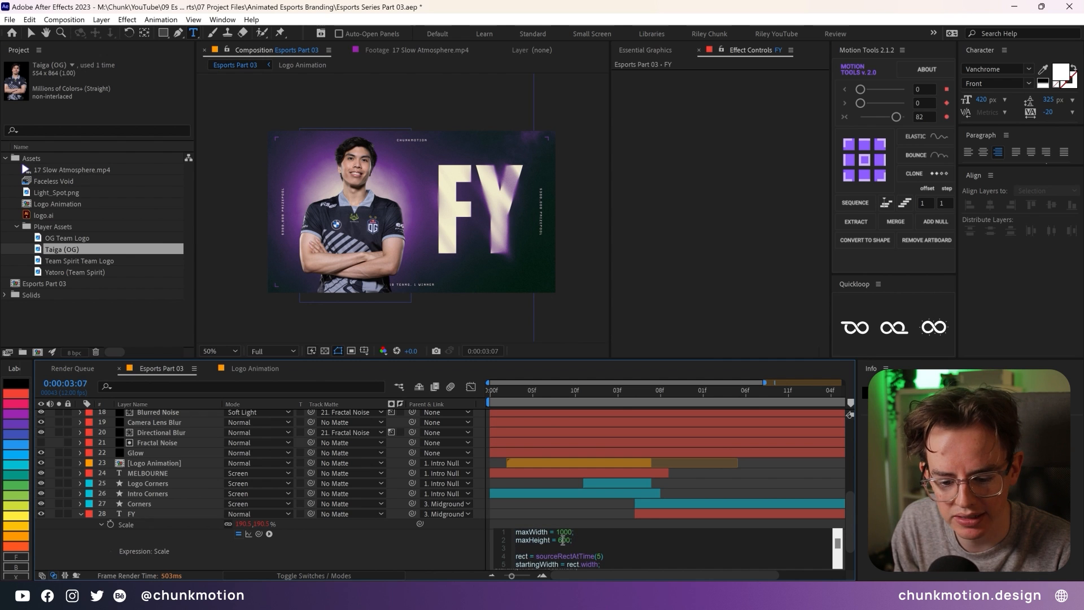
pyautogui.write('8')
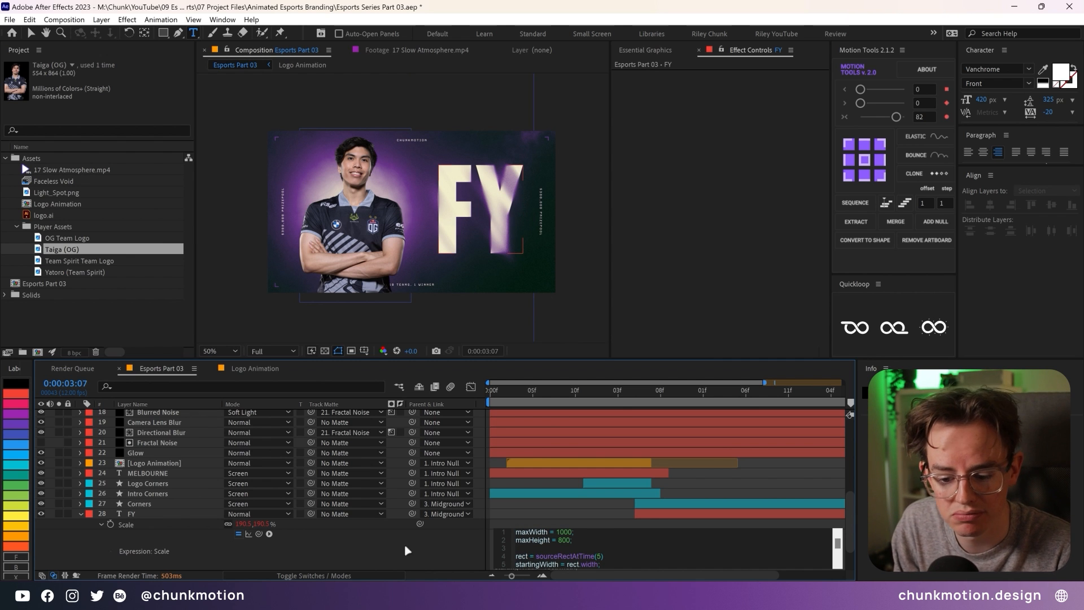
pyautogui.click(404, 544)
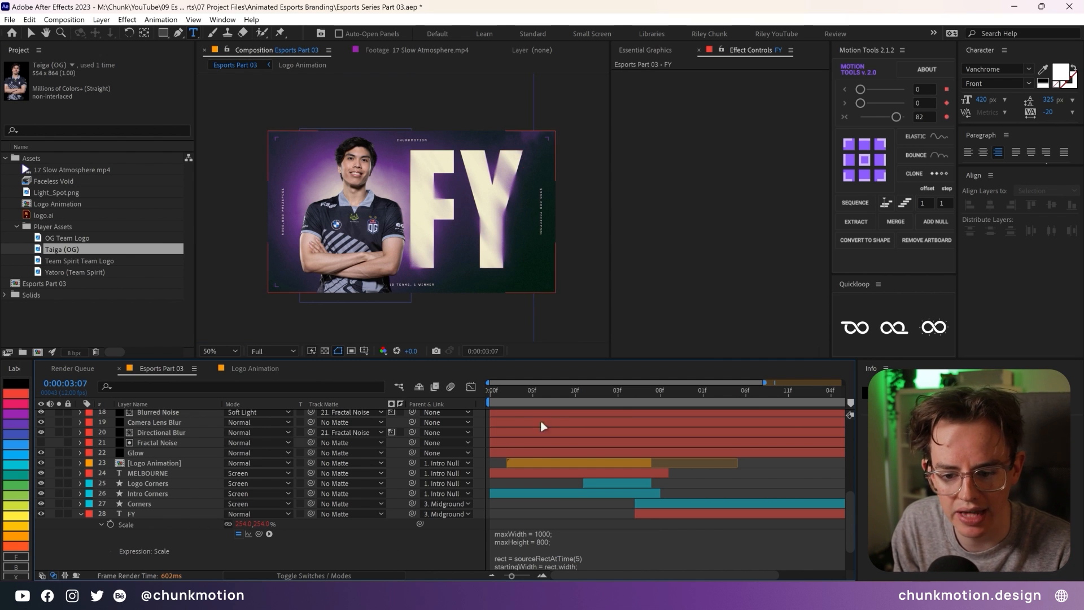
# - Test the scaling with the player name "Taiga" and with "nothing tosay" split over two lines
pyautogui.click(172, 516)
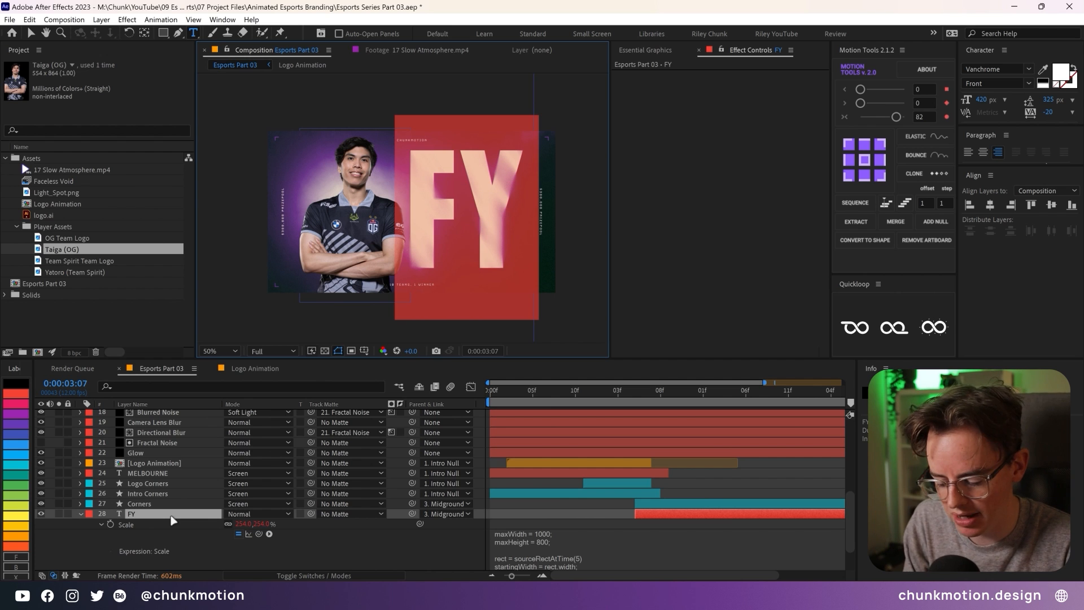
pyautogui.write('Taiga')
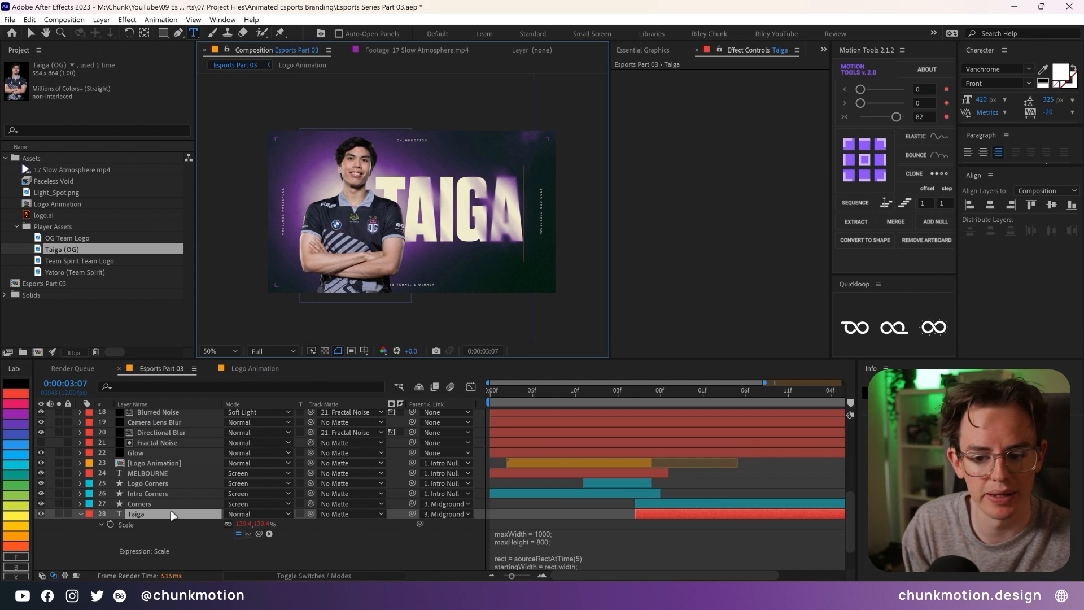
pyautogui.doubleClick(173, 516)
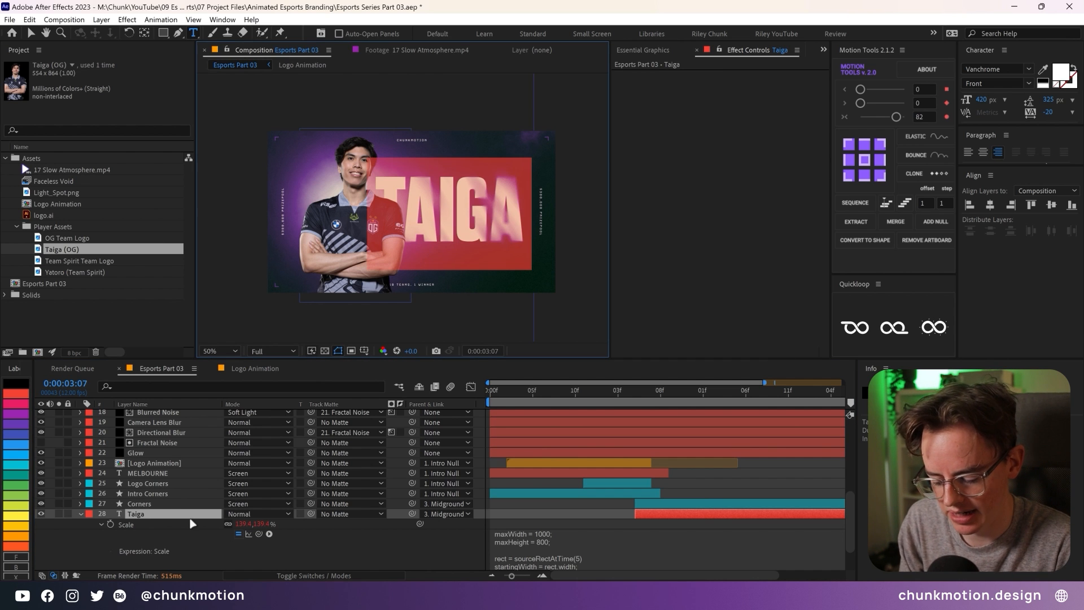
pyautogui.write('nothingtosay')
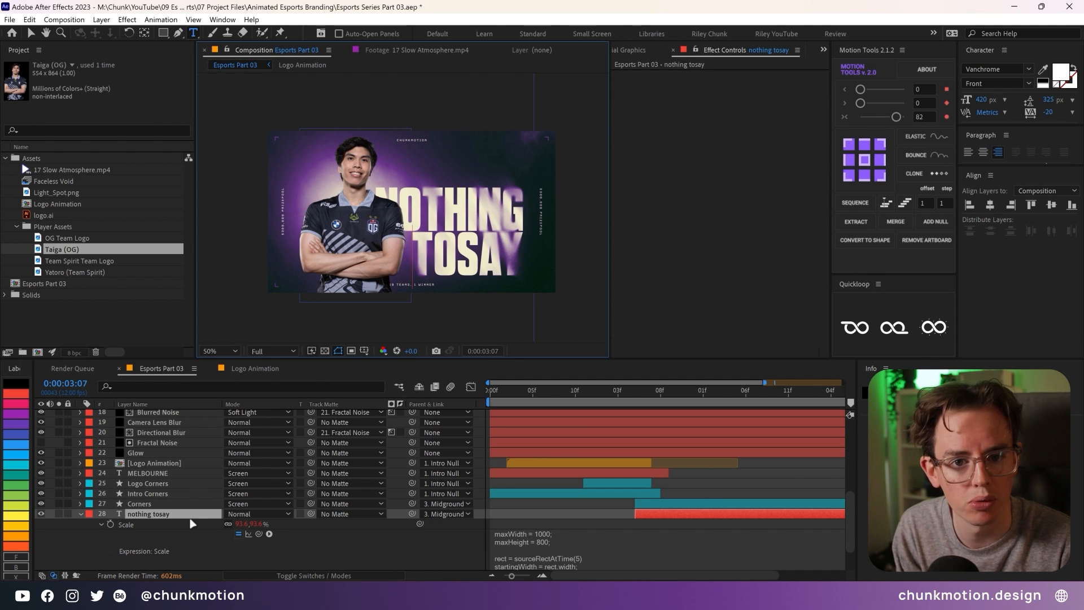
# - Add an expression to the name layer's Anchor Point, replacing the default code with "rect = sourceRectAtTime(5);"
pyautogui.click(195, 519)
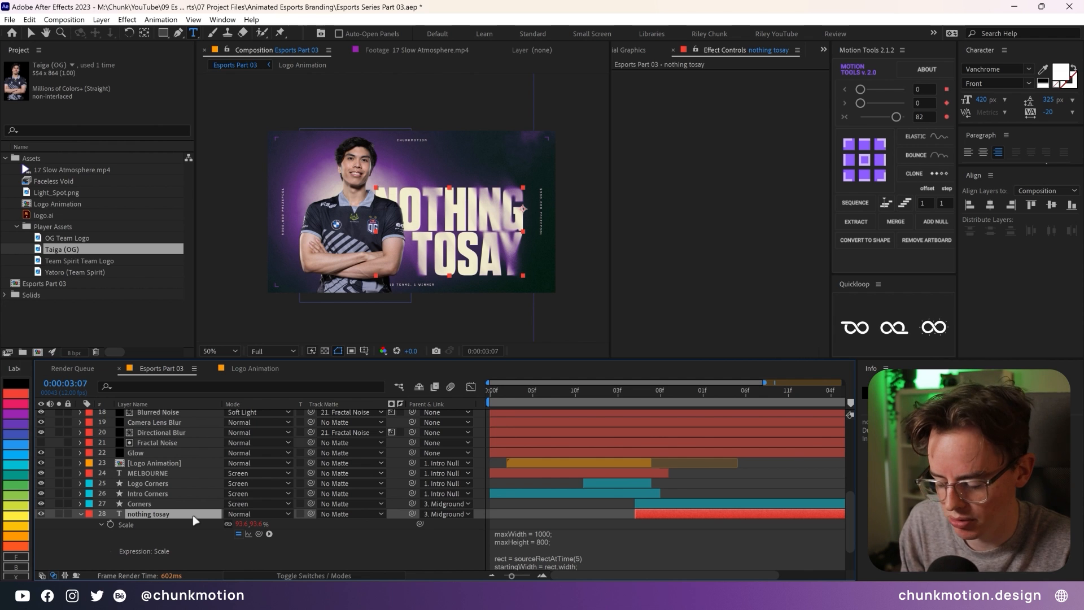
pyautogui.press('a')
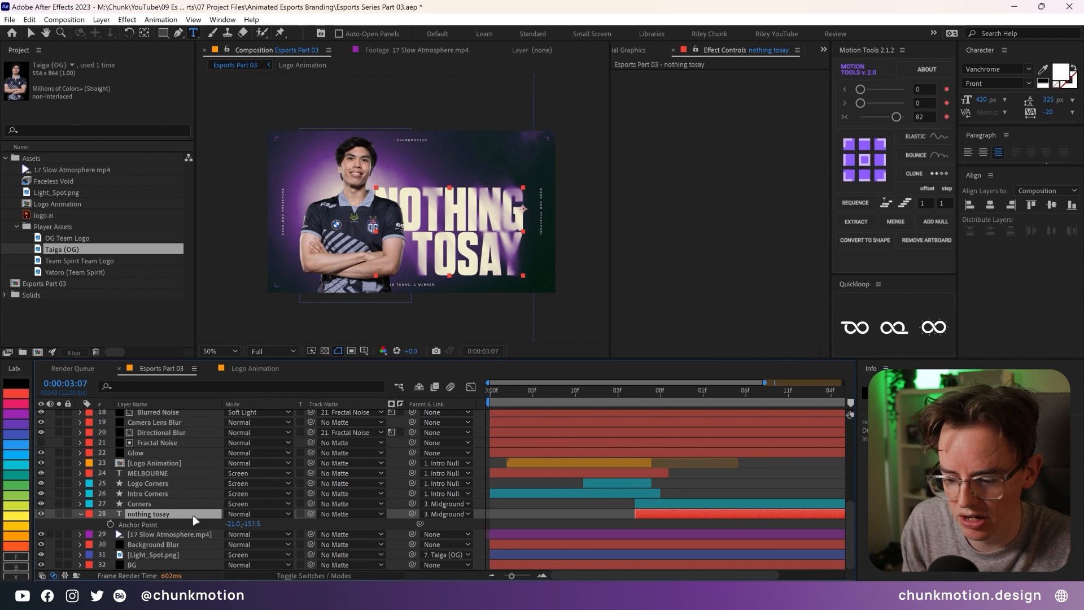
pyautogui.keyDown('alt'); pyautogui.click(111, 525); pyautogui.keyUp('alt')
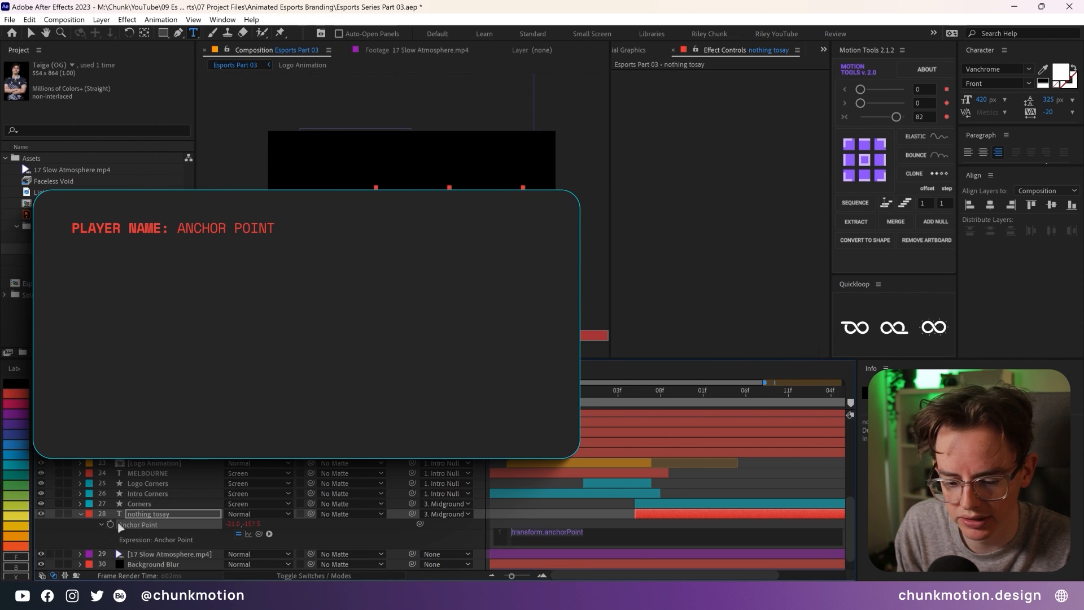
pyautogui.press('BackSpace')
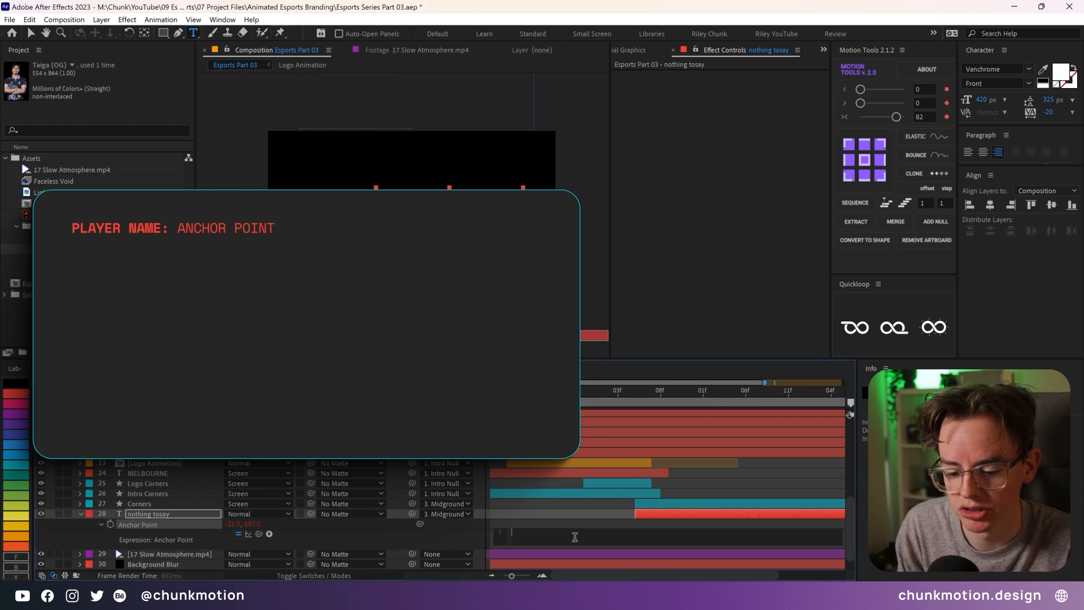
pyautogui.write('rec')
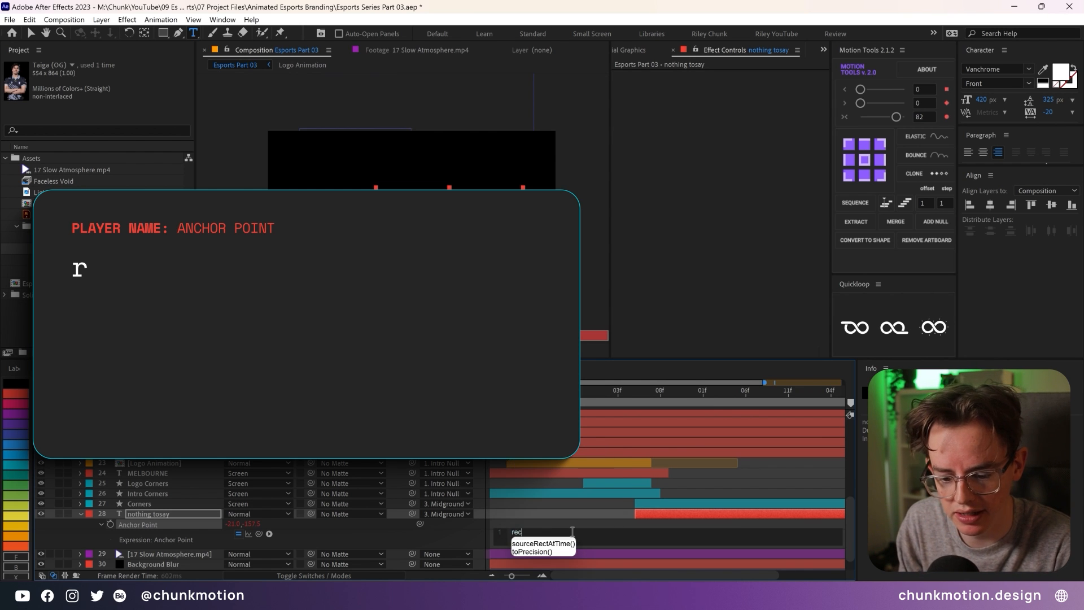
pyautogui.write('t')
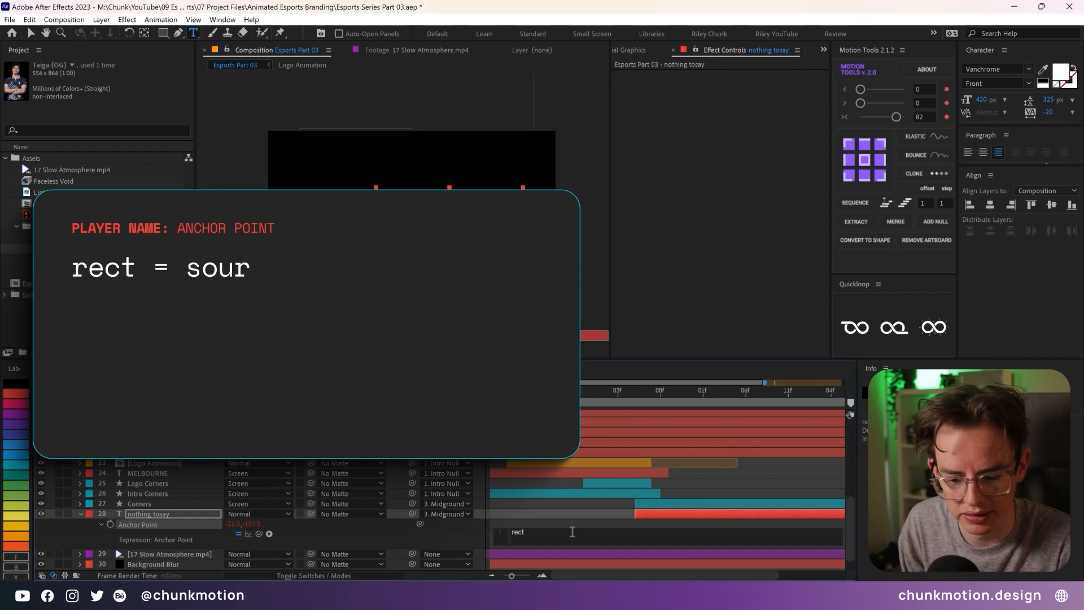
pyautogui.write(' = source')
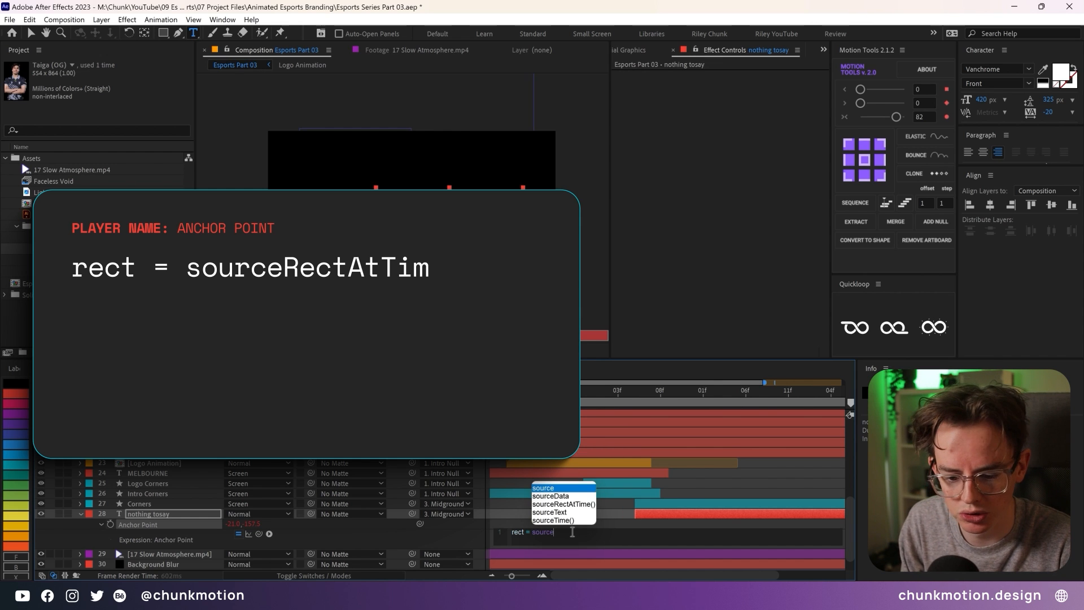
pyautogui.write('RectAtTime(5);')
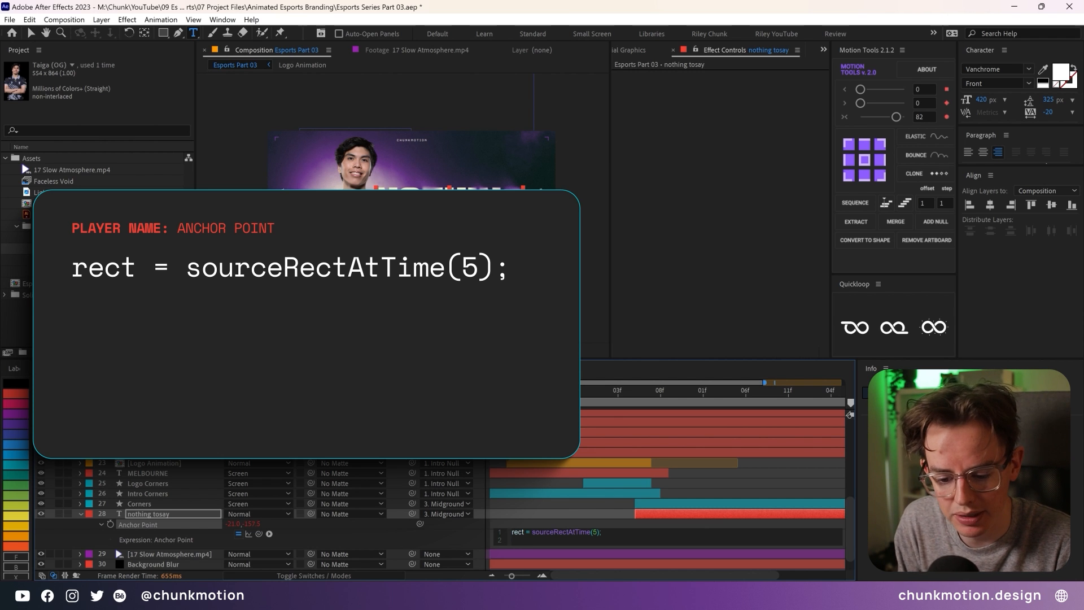
# - Add the line "x = rect.left + rect.width;" to the Anchor Point expression
pyautogui.write('x =')
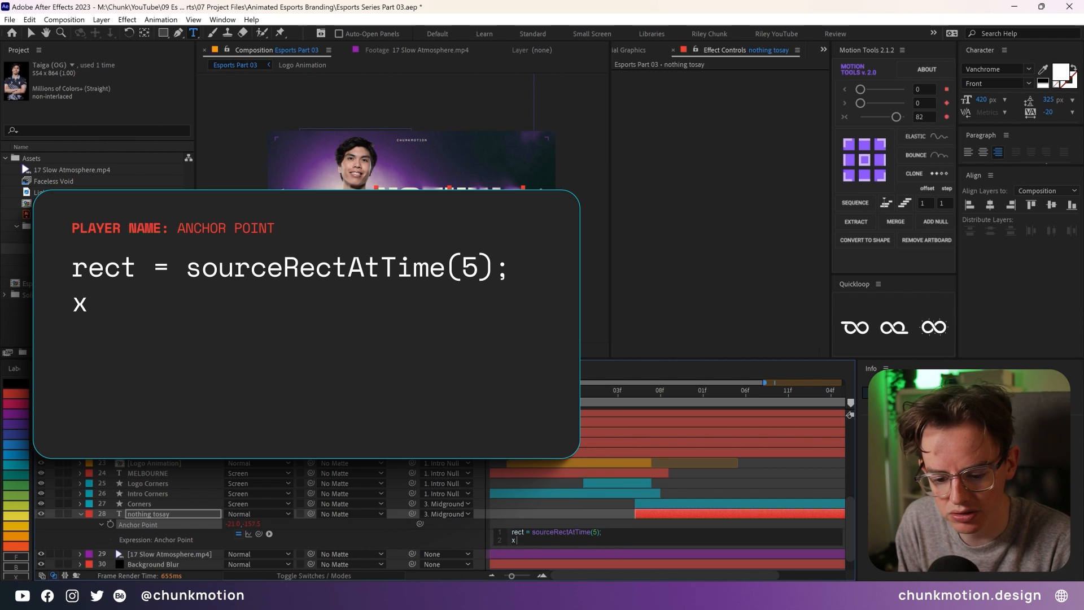
pyautogui.write(' rect.to')
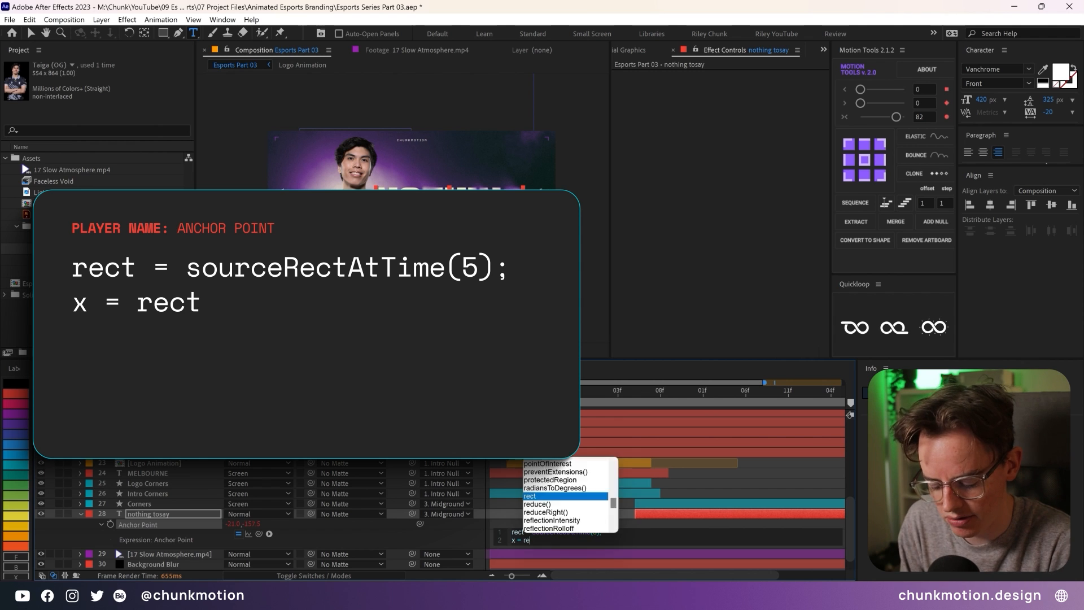
pyautogui.press('BackSpace')
pyautogui.press('BackSpace')
pyautogui.write('left + rect.width')
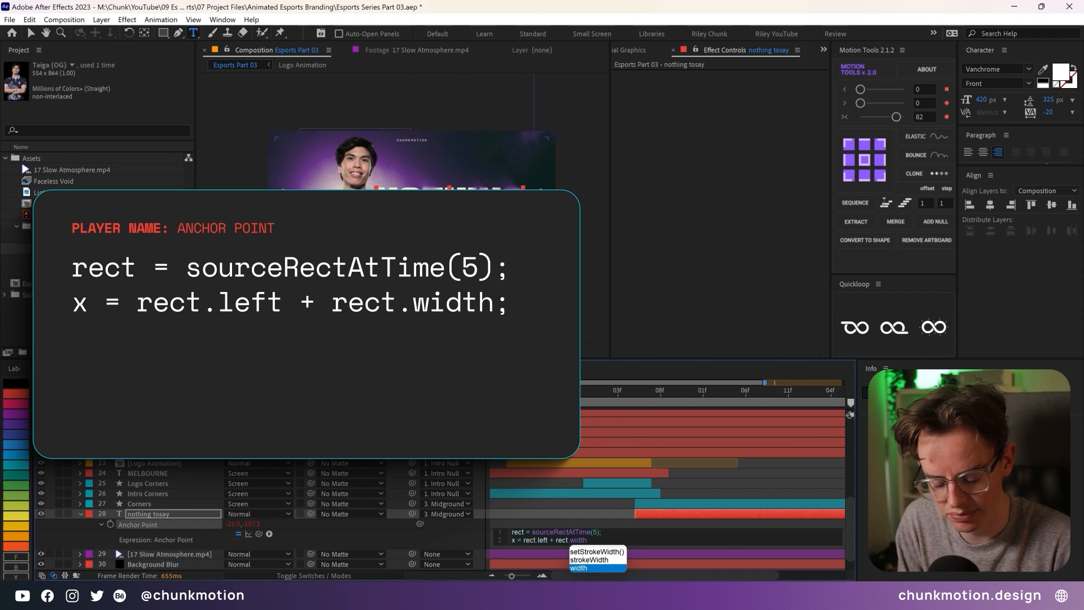
pyautogui.write(';')
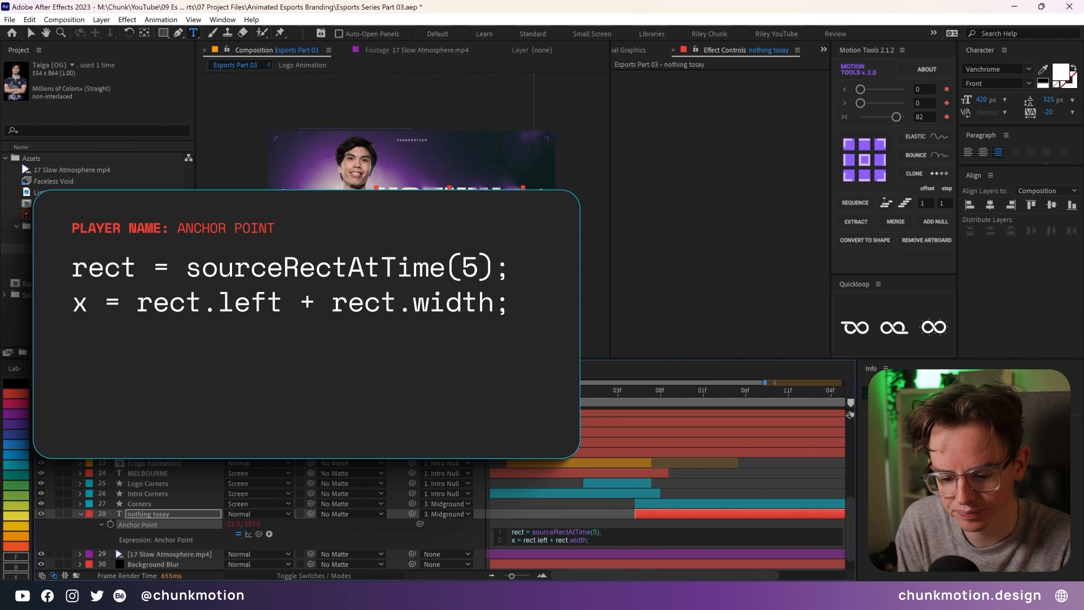
# - Add the line "y = rect.top + rect.height/2;" to the Anchor Point expression
pyautogui.press('Return')
pyautogui.write('y')
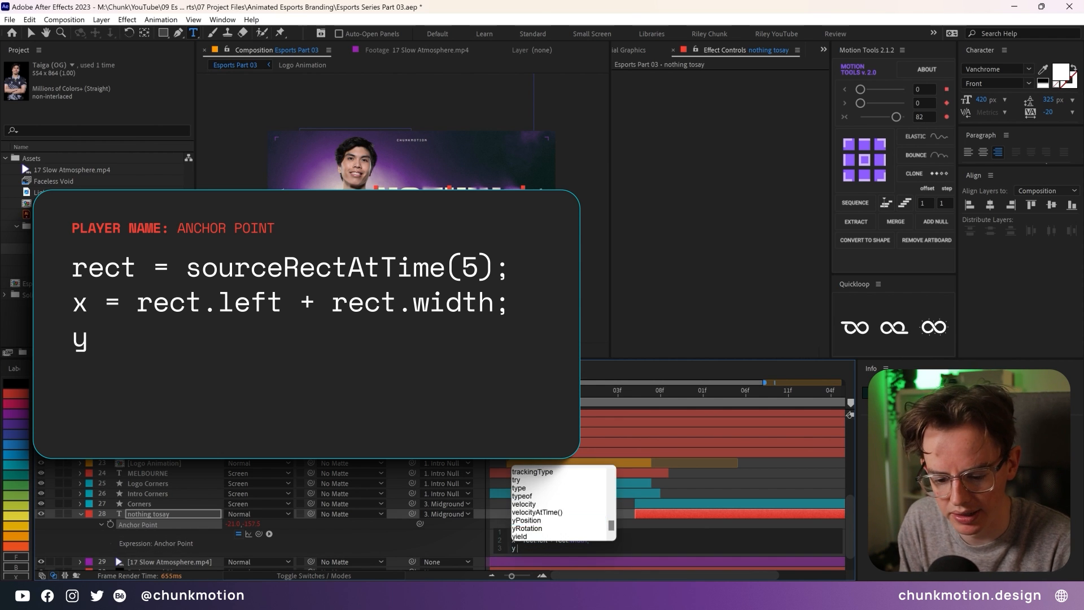
pyautogui.write(' = rec')
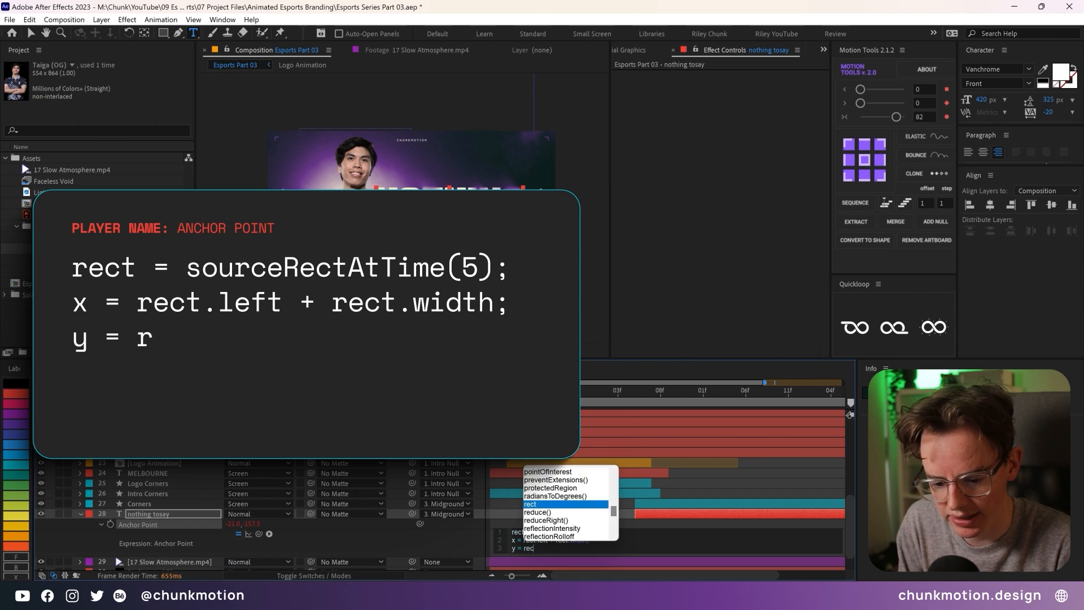
pyautogui.write('t.top +')
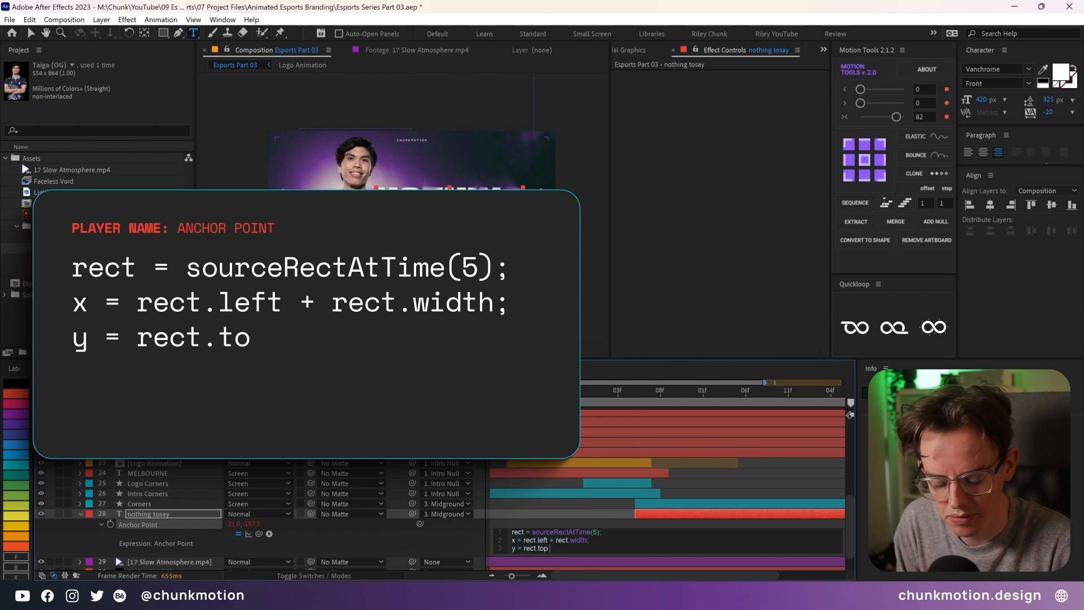
pyautogui.write('ct')
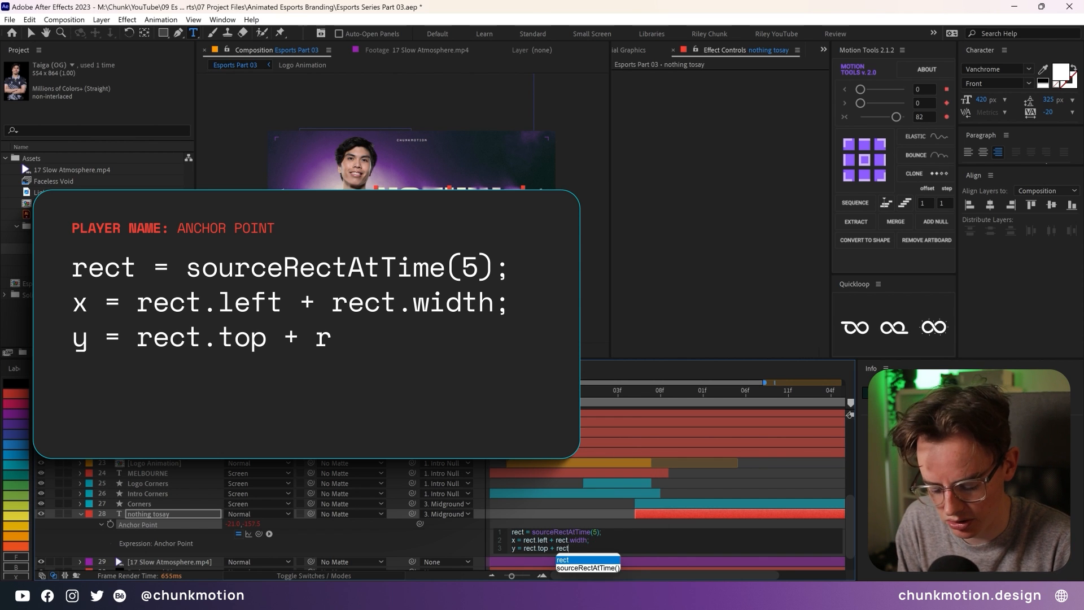
pyautogui.write('.height')
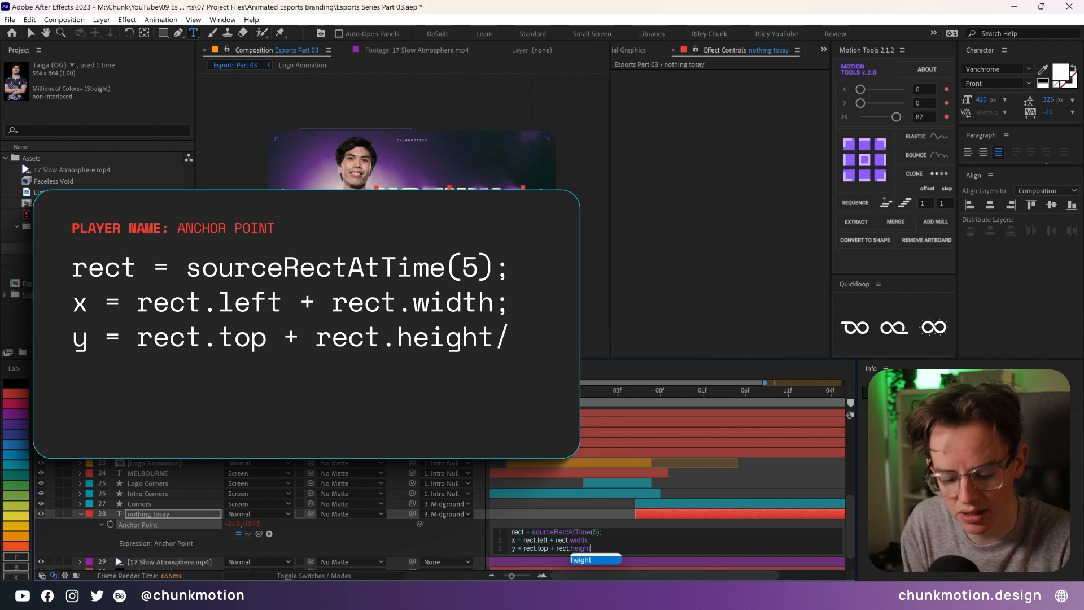
pyautogui.write('/2;')
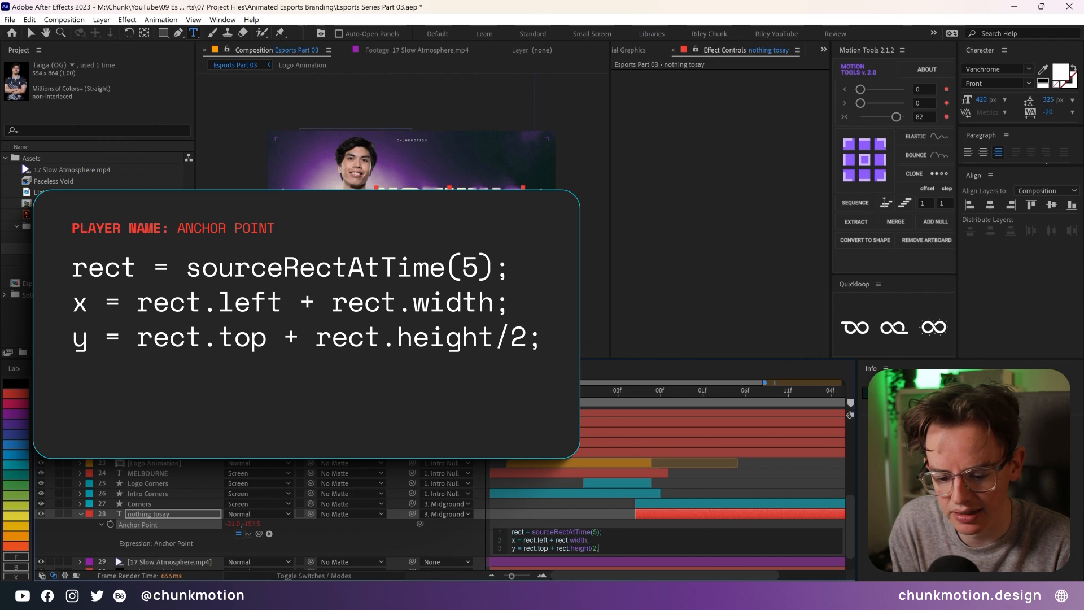
# - End the Anchor Point expression with "[x,y]" after a blank line and apply it
pyautogui.press('Return')
pyautogui.press('Return')
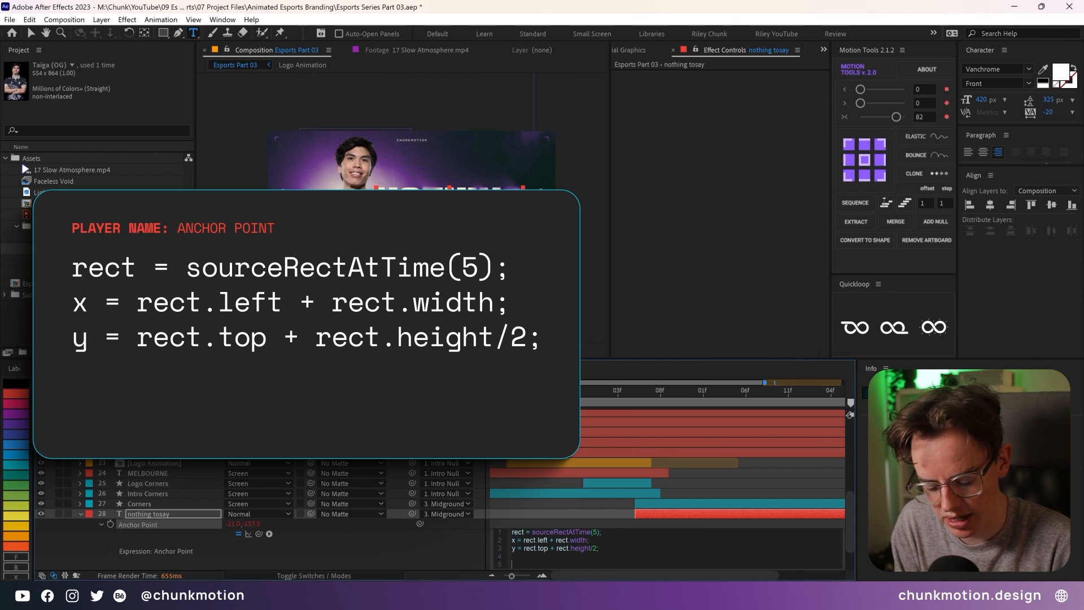
pyautogui.write('[x,y]')
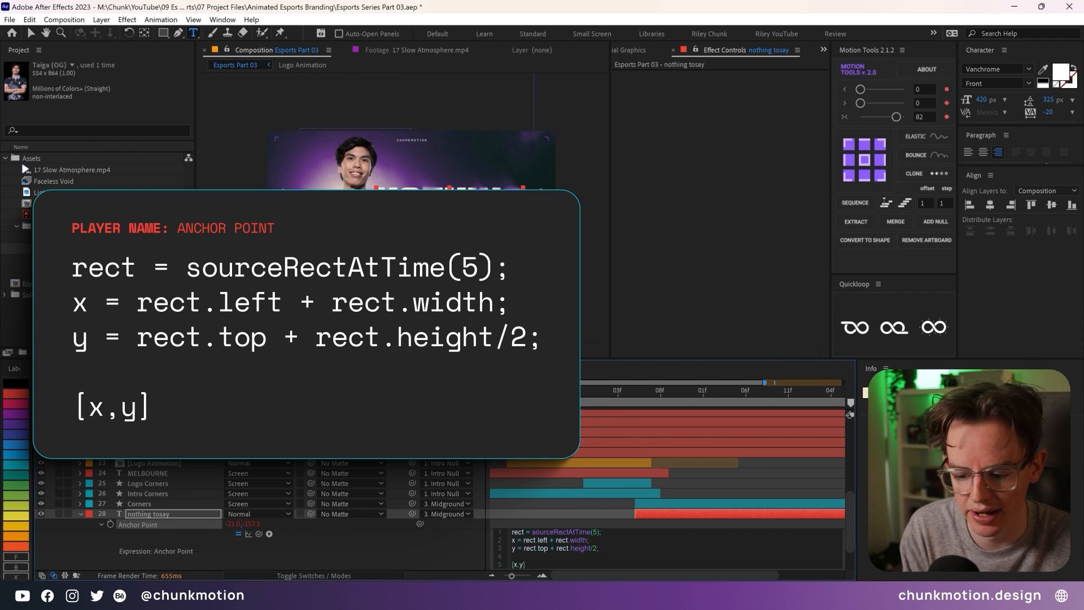
pyautogui.click(365, 550)
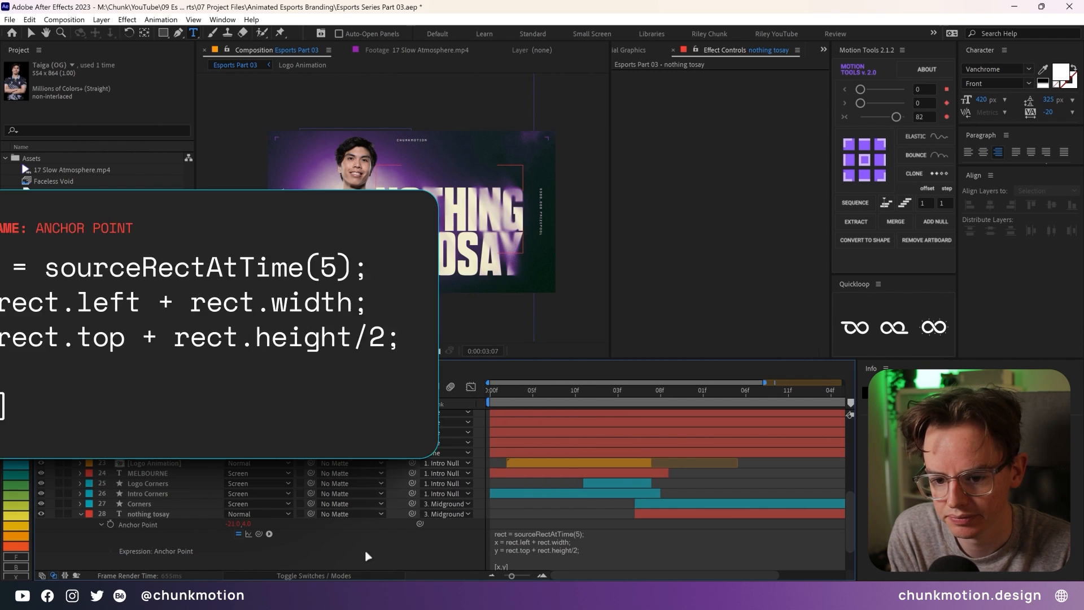
# - Test the anchor point by changing the player name to "Taiga" and finally to "Toronto tokyo" on two lines
pyautogui.click(192, 514)
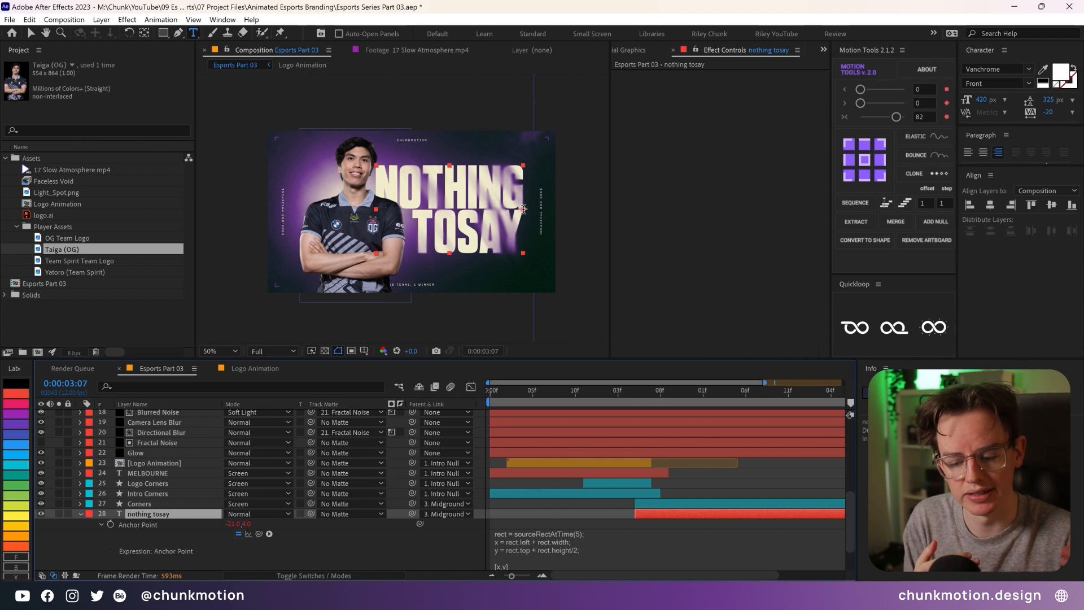
pyautogui.doubleClick(162, 515)
pyautogui.press('BackSpace')
pyautogui.write('Taiga')
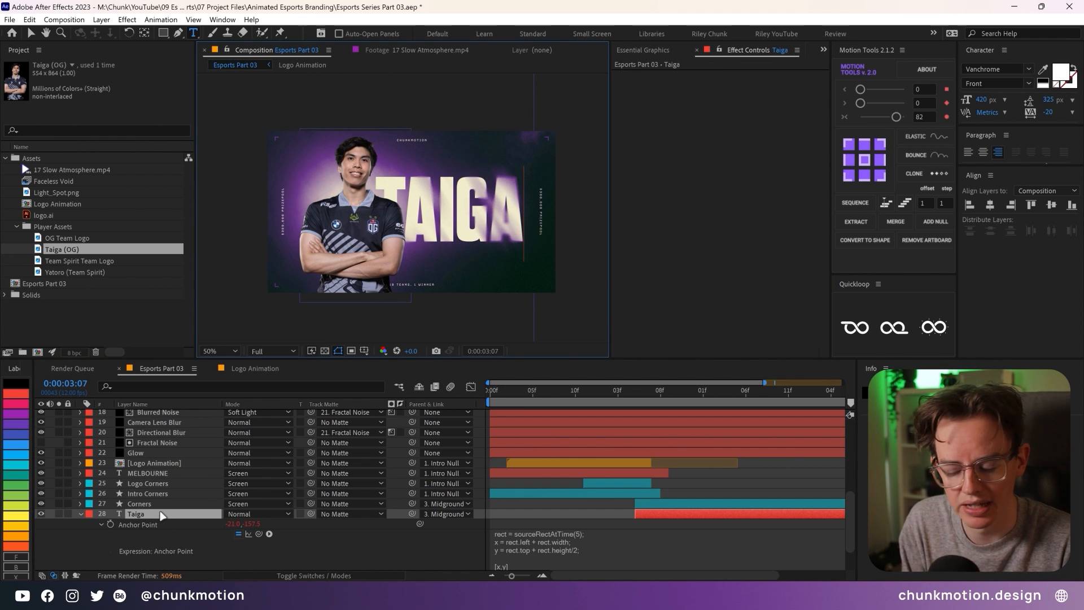
pyautogui.doubleClick(162, 515)
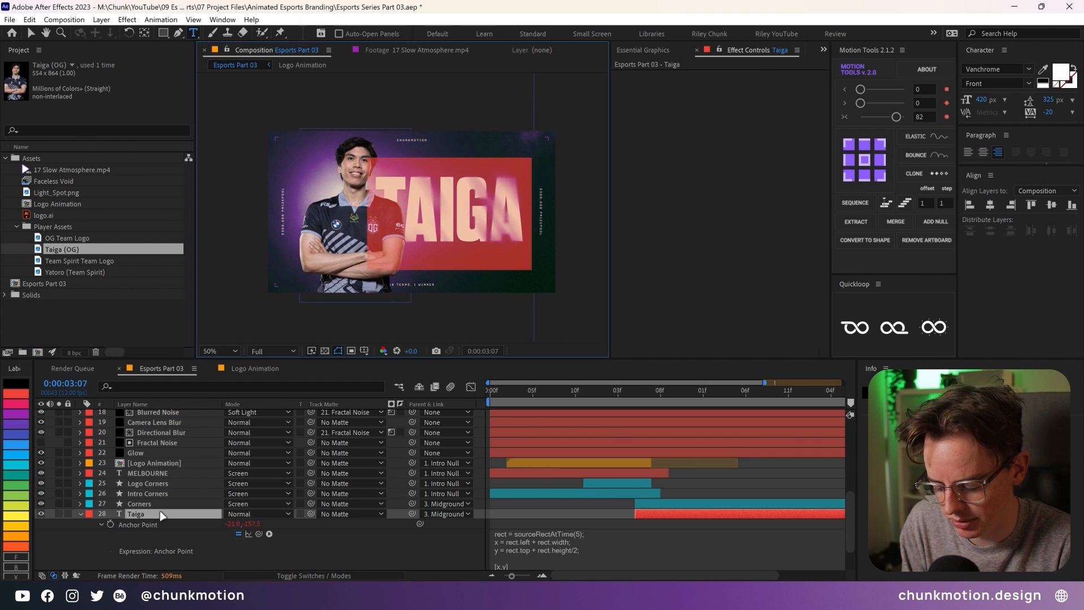
pyautogui.write('Toronto tokyo')
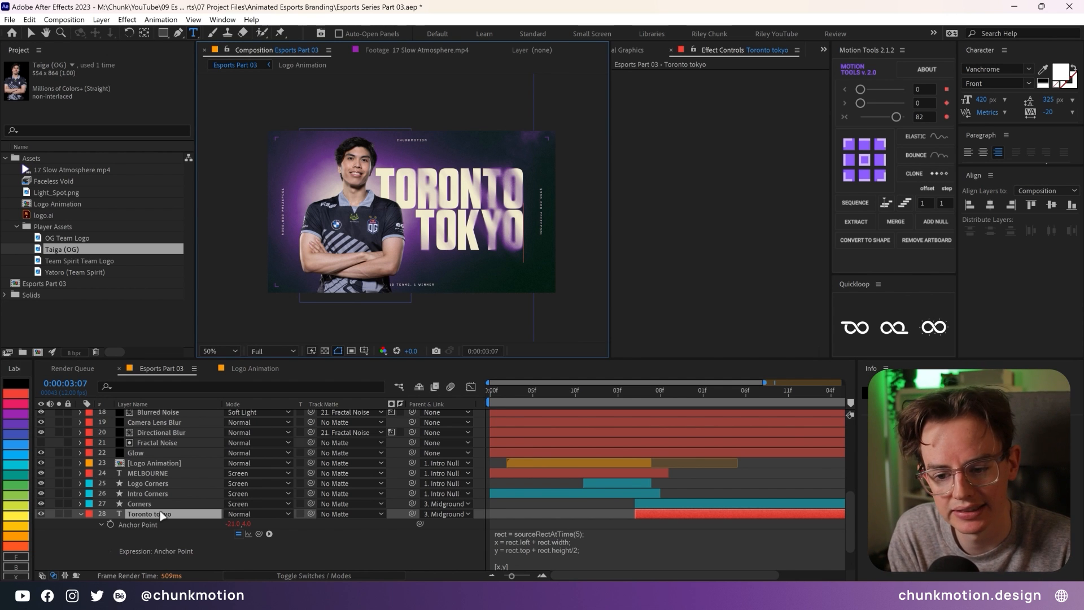
# - Test the name's scaling and anchor with short text by changing the player name to "BZM" and finally to "FY"
pyautogui.write('B')
pyautogui.press('Return')
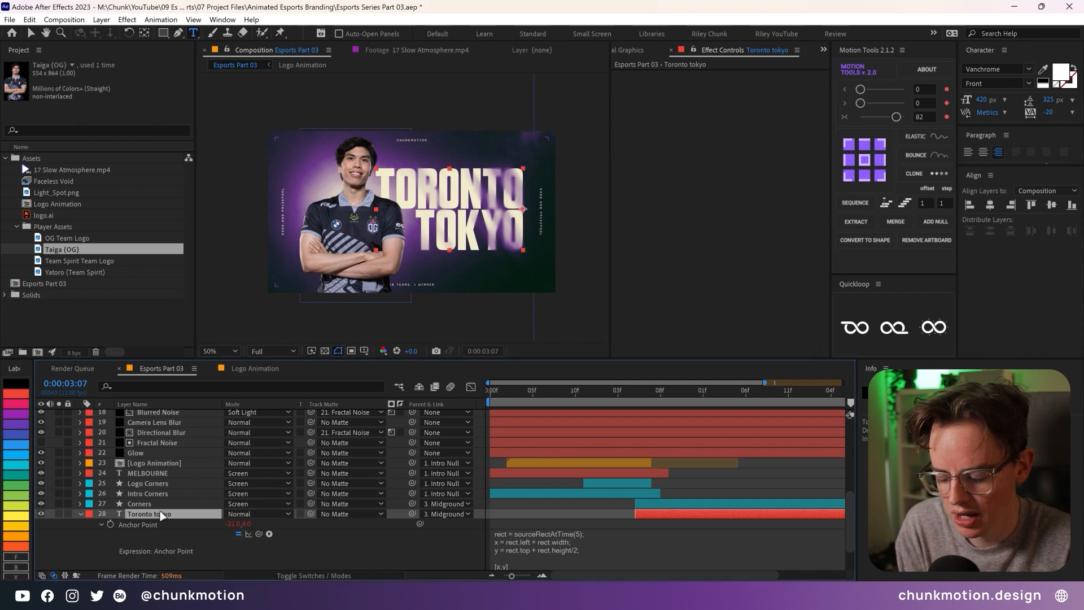
pyautogui.write('ZM')
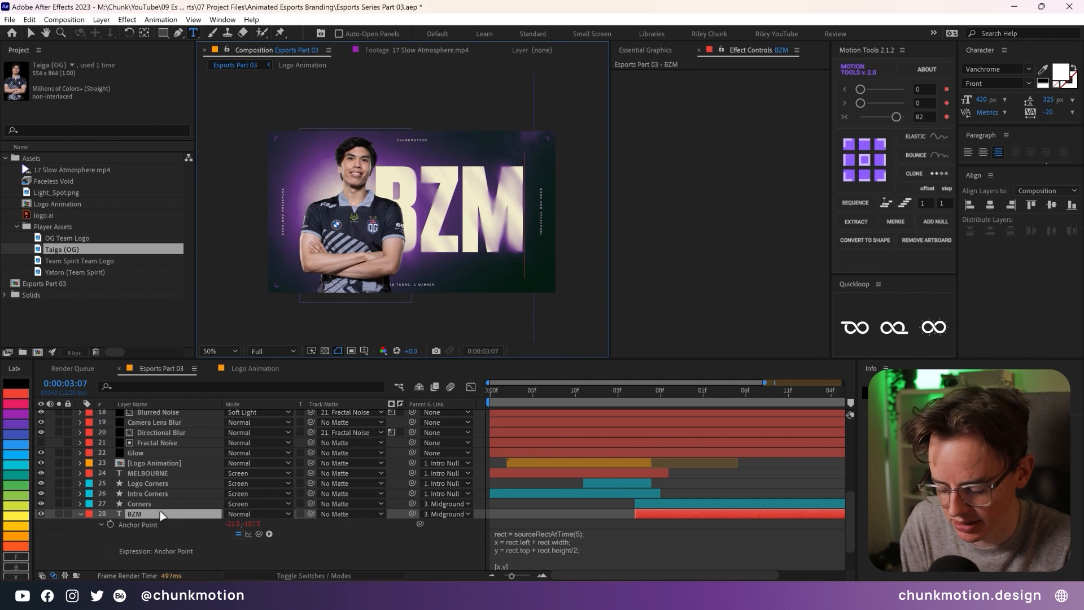
pyautogui.write('FY')
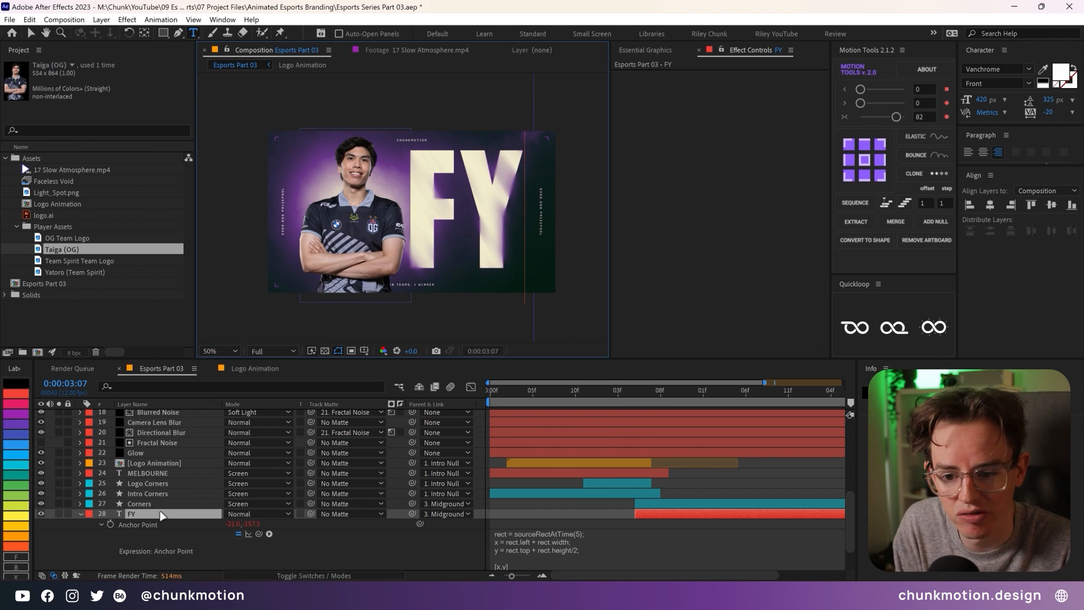
pyautogui.press('Return')
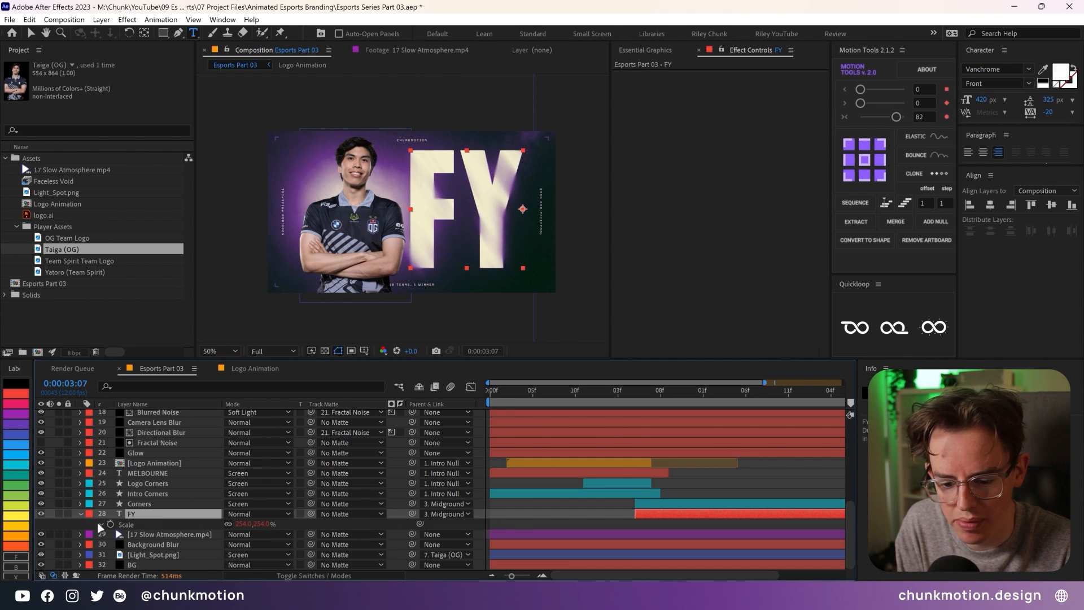
# - Set maxHeight in the player name's Scale expression to 600, and finally to 700
pyautogui.press('s')
pyautogui.click(572, 545)
pyautogui.click(559, 537)
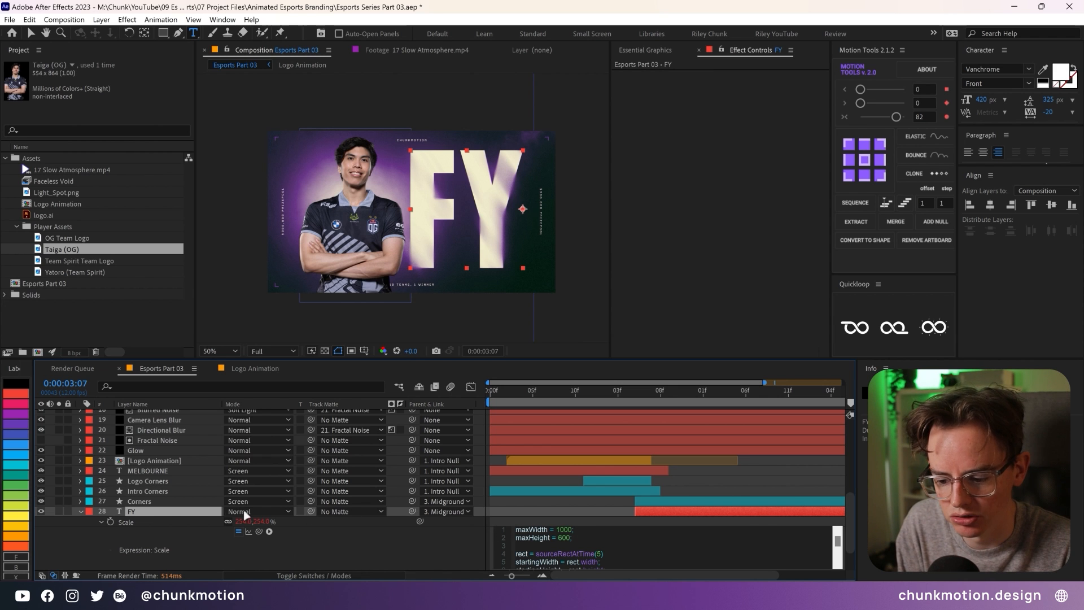
pyautogui.click(180, 517)
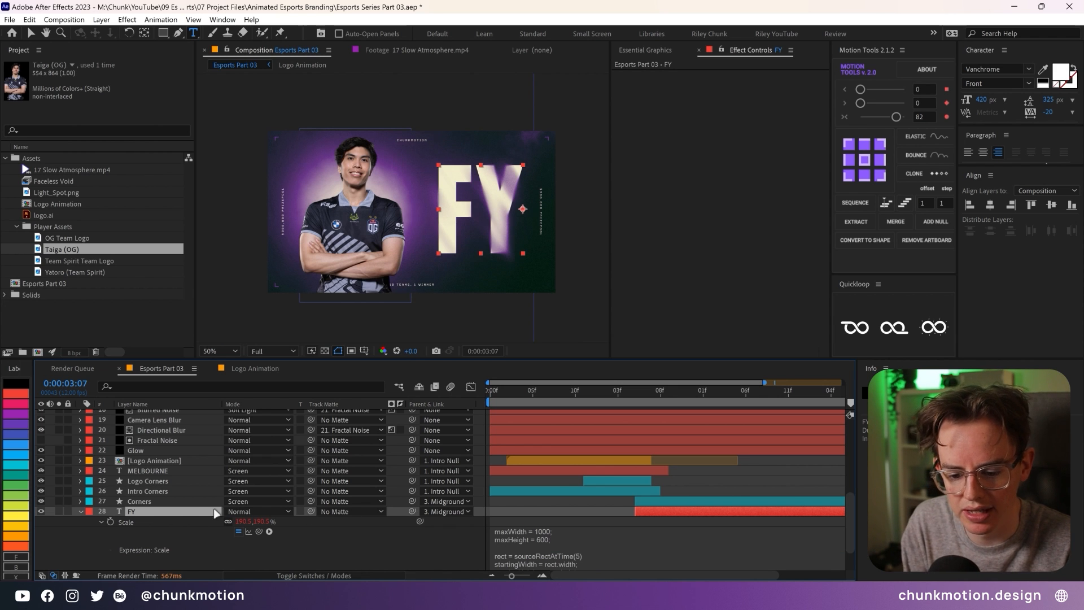
pyautogui.click(551, 543)
pyautogui.click(560, 537)
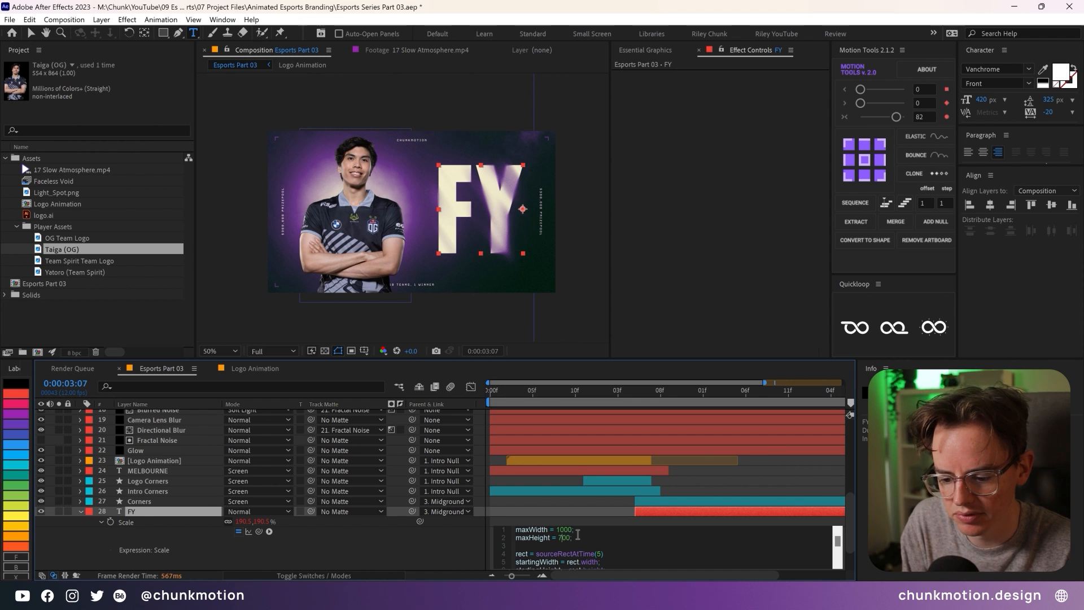
pyautogui.click(172, 503)
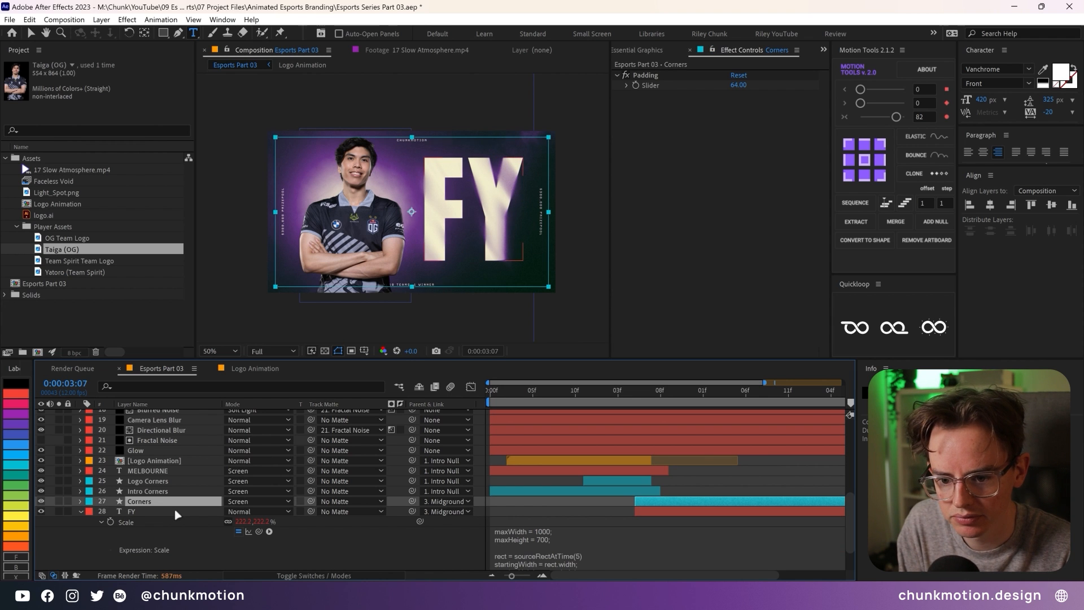
# - Change the player name to "FY FY" on two lines to test the height limit
pyautogui.click(178, 512)
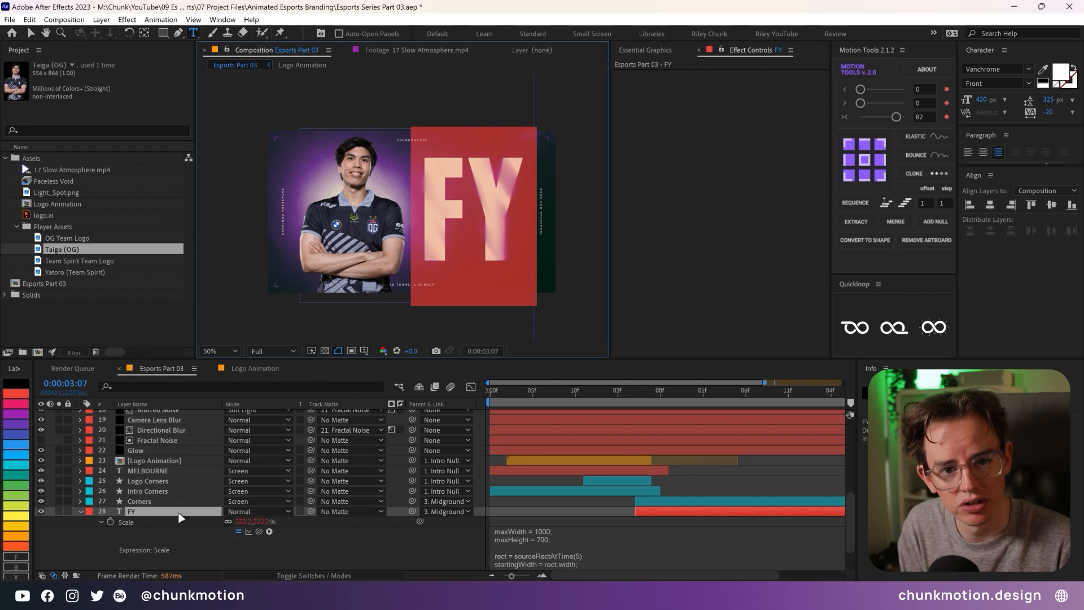
pyautogui.write('FY')
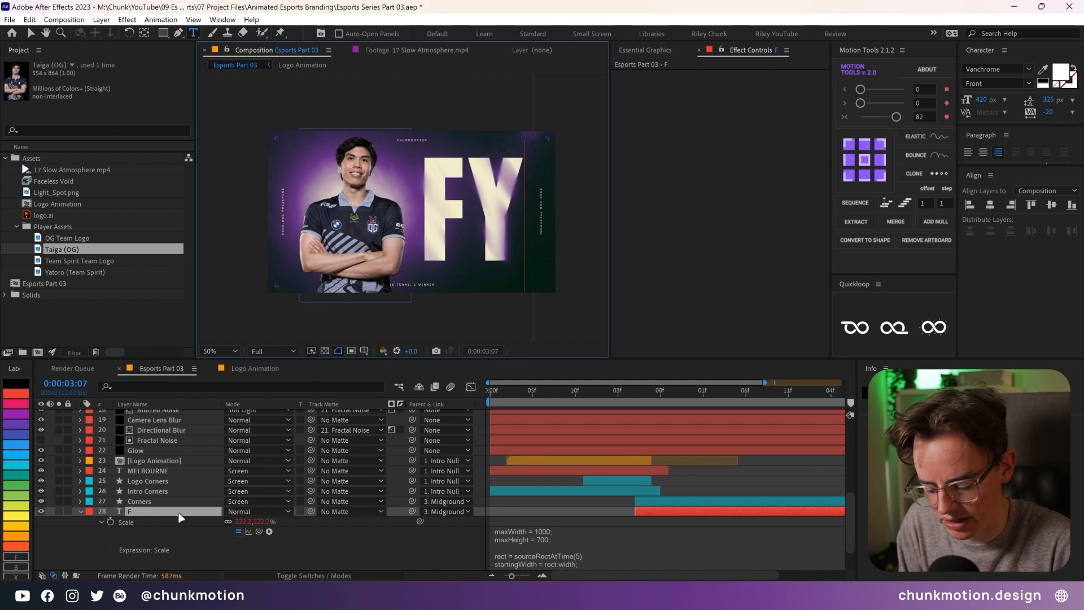
pyautogui.press('Return')
pyautogui.write('FY')
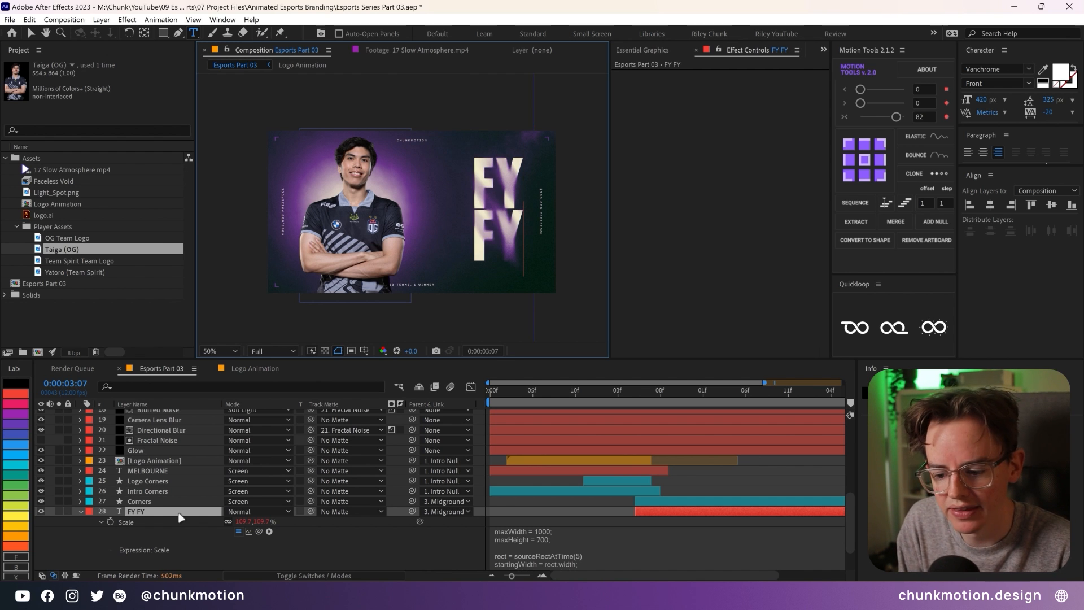
pyautogui.press('Escape')
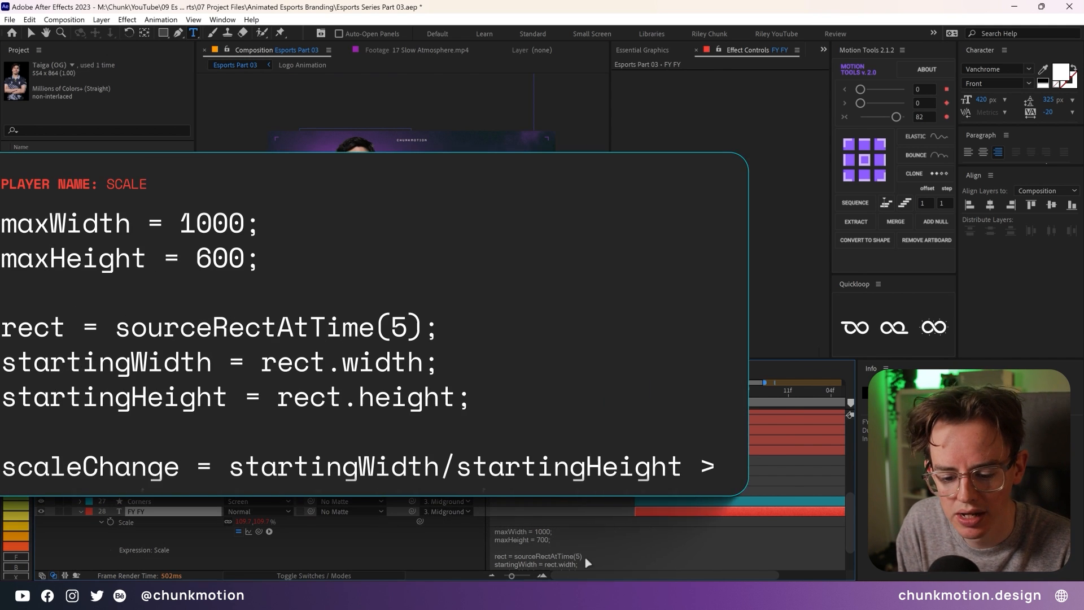
# - Below maxHeight in the Scale expression, add the line-break condition "if (text.sourceText.includes("\r"))" after a blank line
pyautogui.click(628, 537)
pyautogui.write(';')
pyautogui.press('Return')
pyautogui.press('Return')
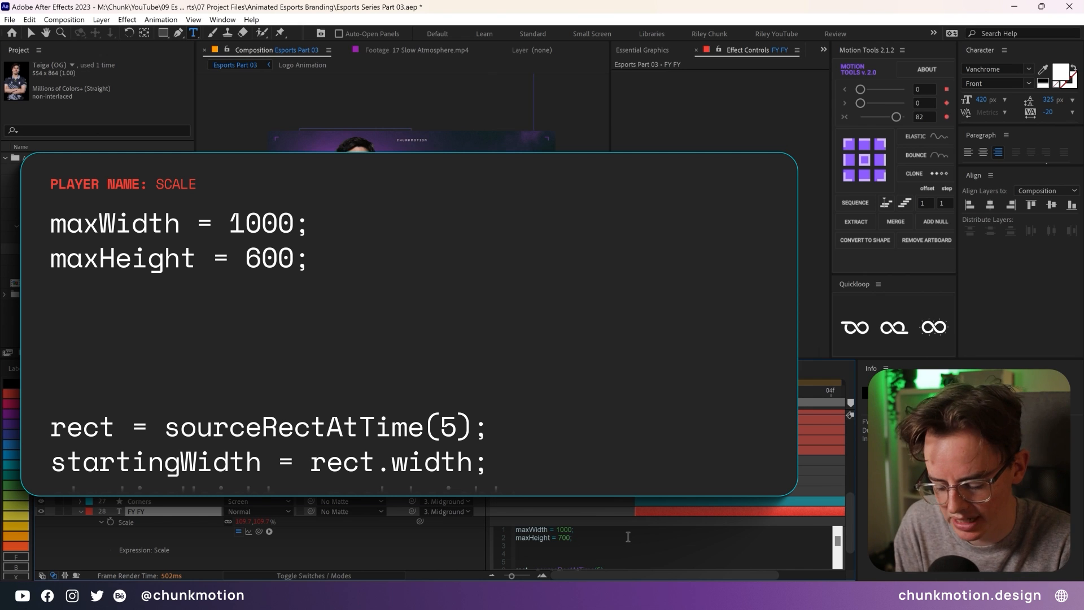
pyautogui.write('if (')
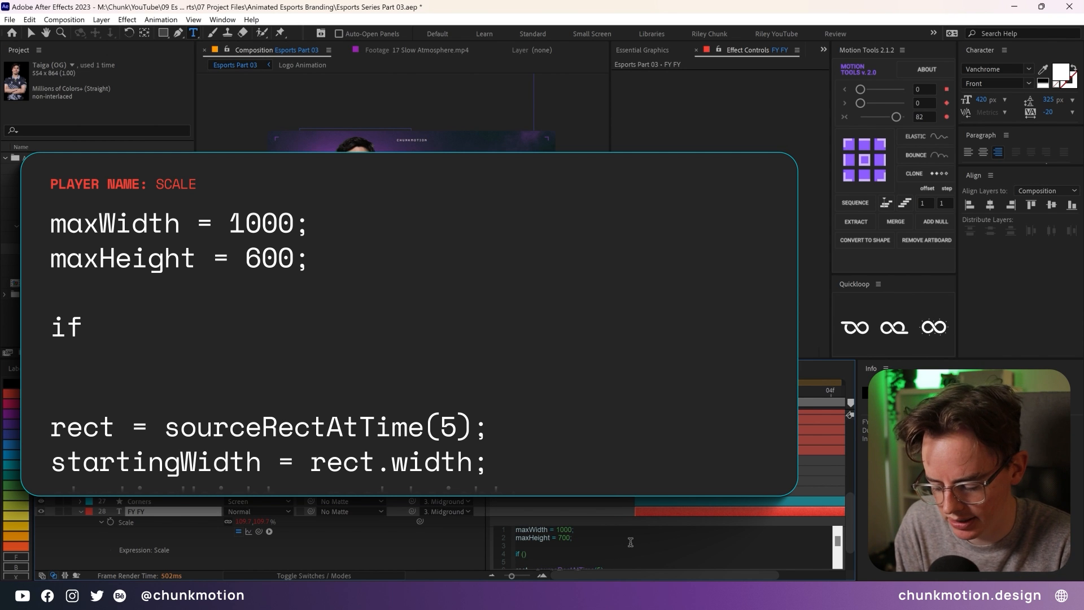
pyautogui.write('text')
pyautogui.write('.source')
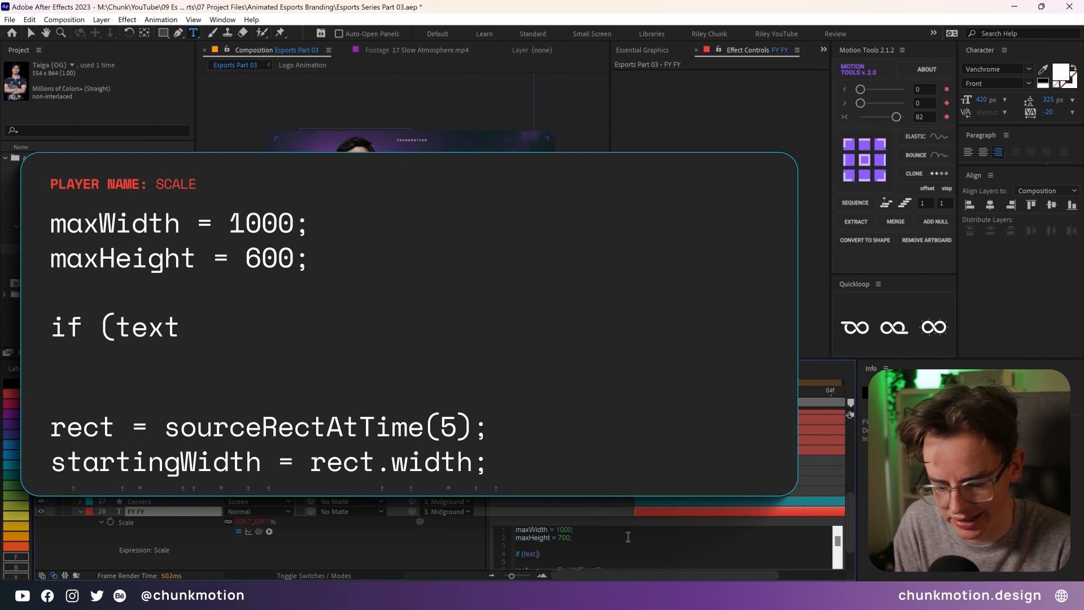
pyautogui.write('Text.includes("\\')
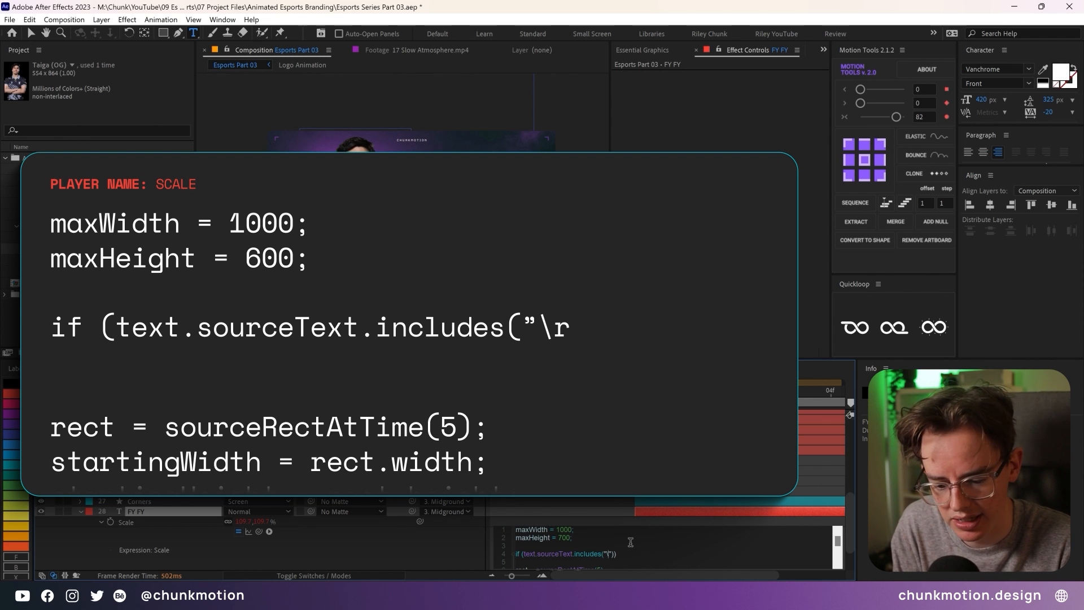
pyautogui.write('r"))')
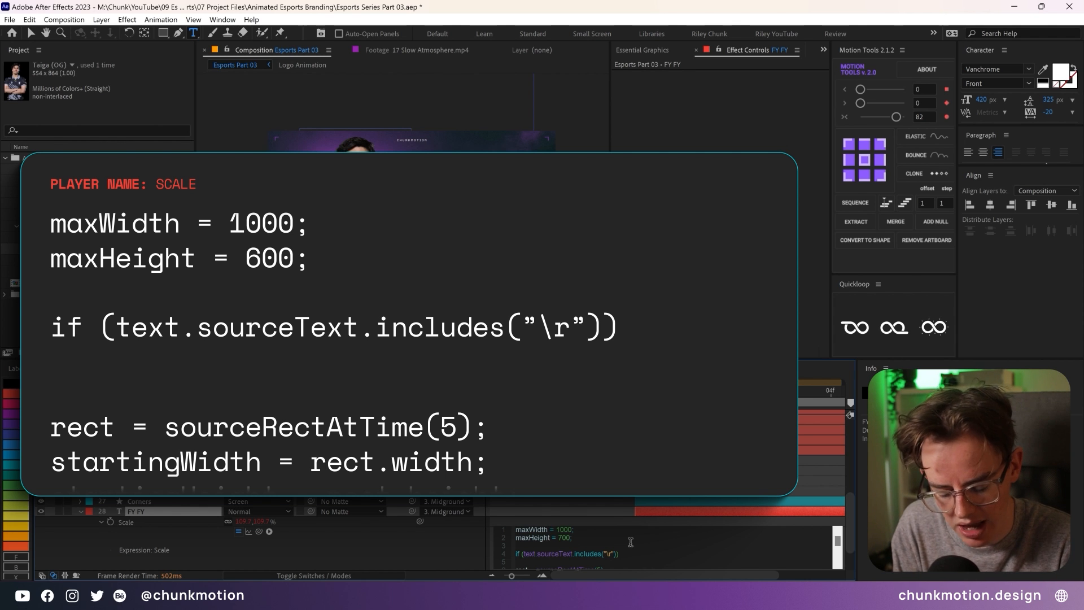
# - Complete the line-break condition with "{maxHeight = 850}" and apply the Scale expression
pyautogui.write(' {')
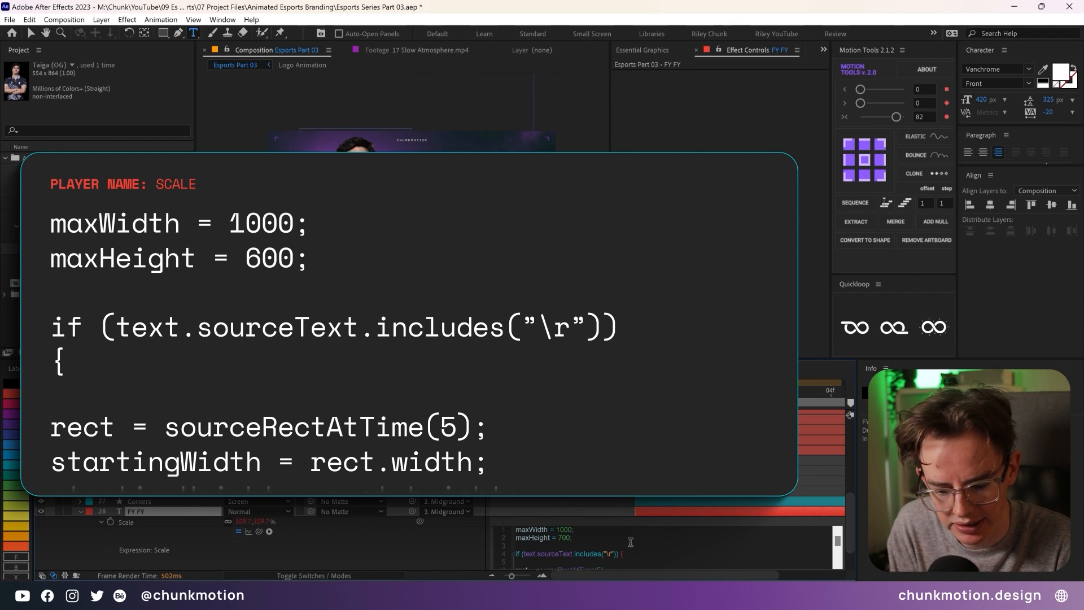
pyautogui.write('ma')
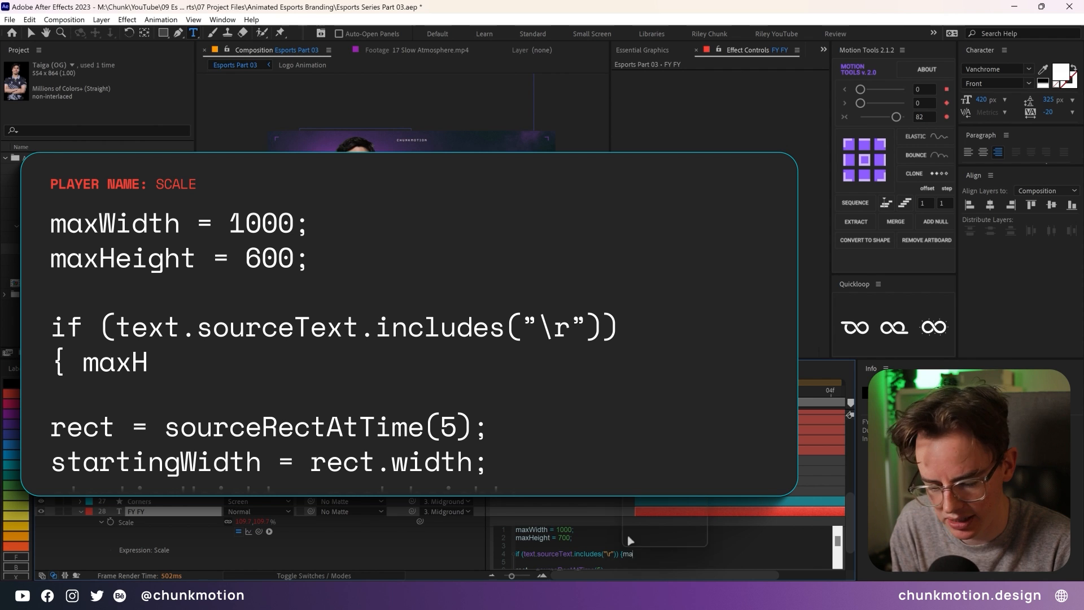
pyautogui.write('xHeight = 8')
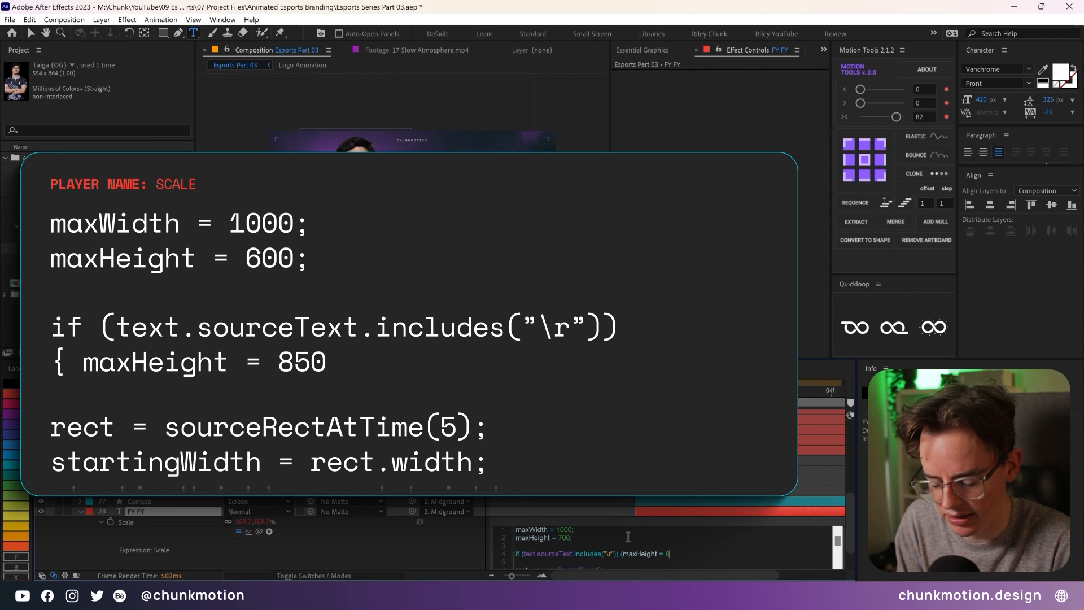
pyautogui.write('50}')
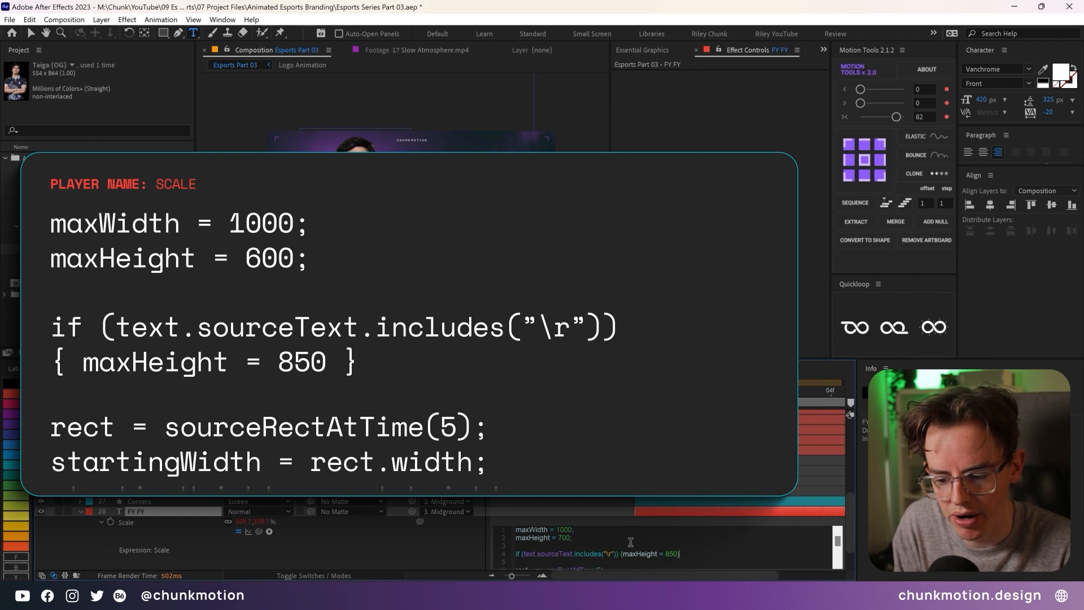
pyautogui.click(453, 550)
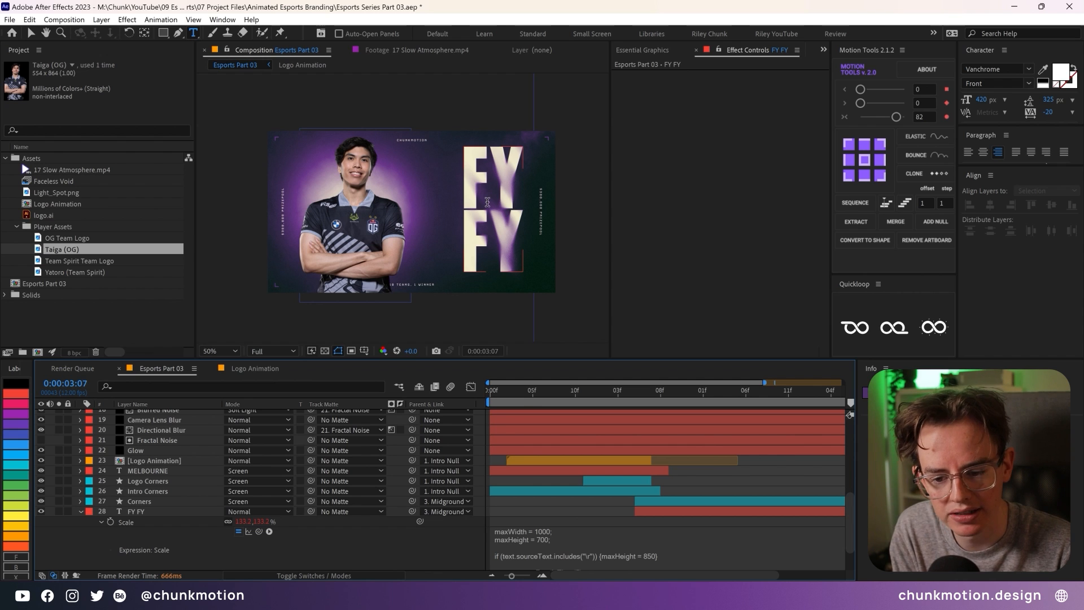
# - Test the condition with "FY" on a single line, set the player name to "Taiga" and collapse its layer
pyautogui.click(511, 246)
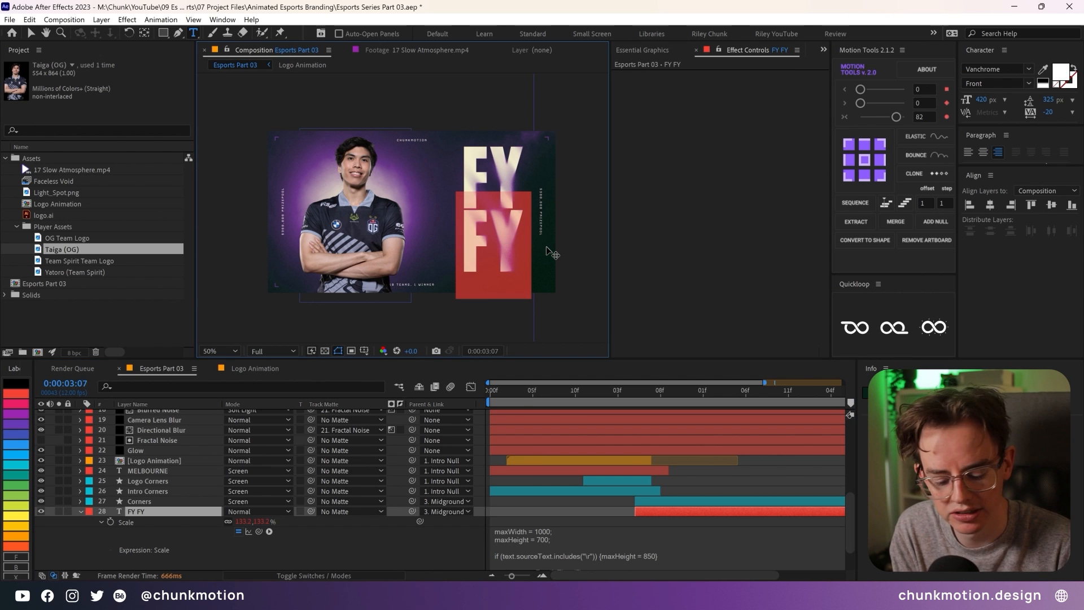
pyautogui.press('BackSpace')
pyautogui.press('BackSpace')
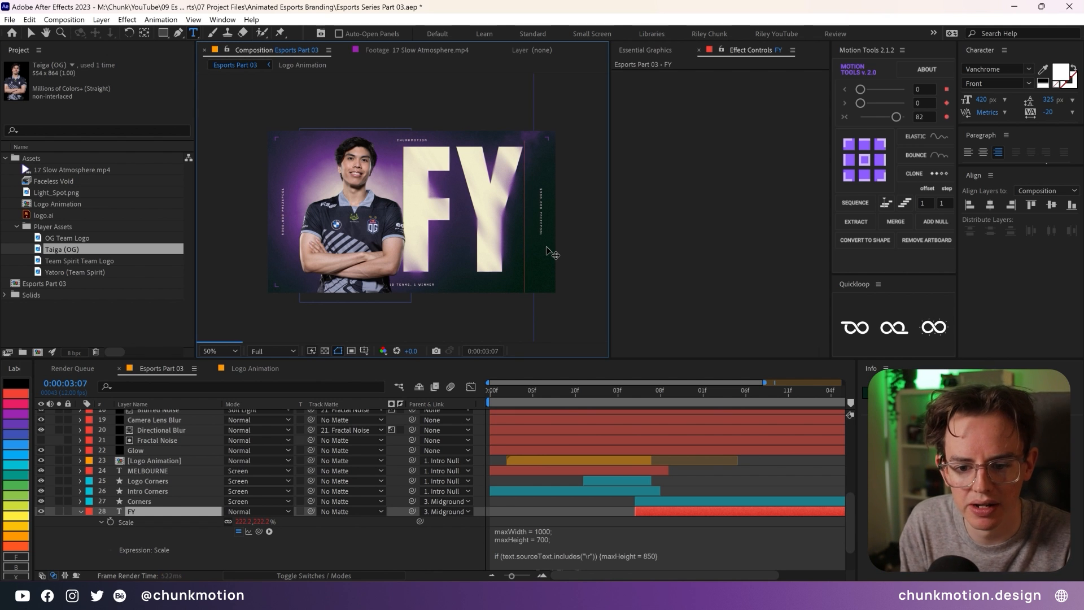
pyautogui.doubleClick(159, 512)
pyautogui.write('Taiga')
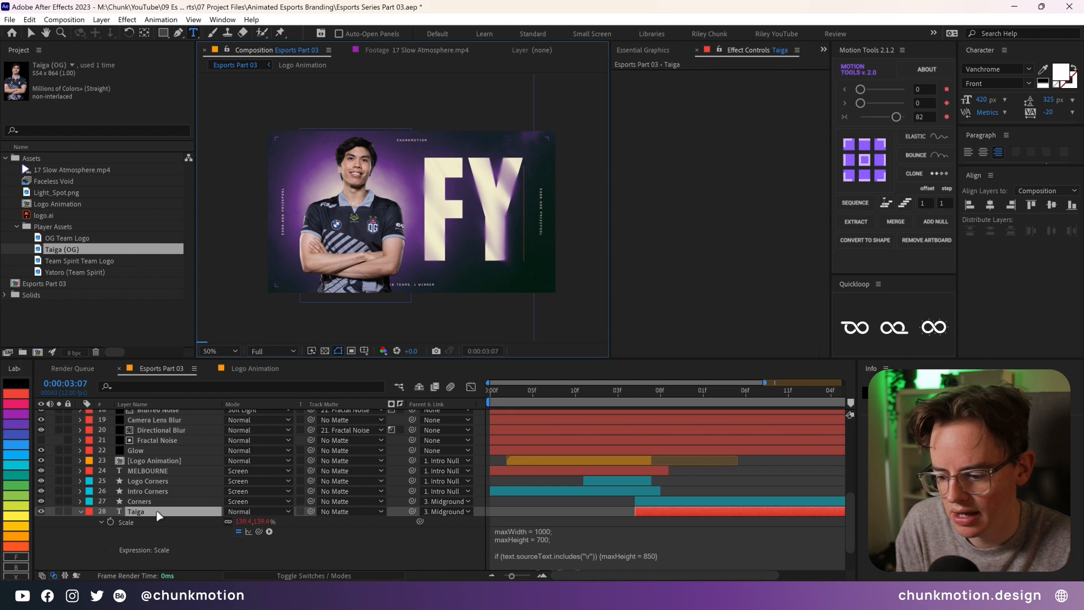
pyautogui.press('KP_Enter')
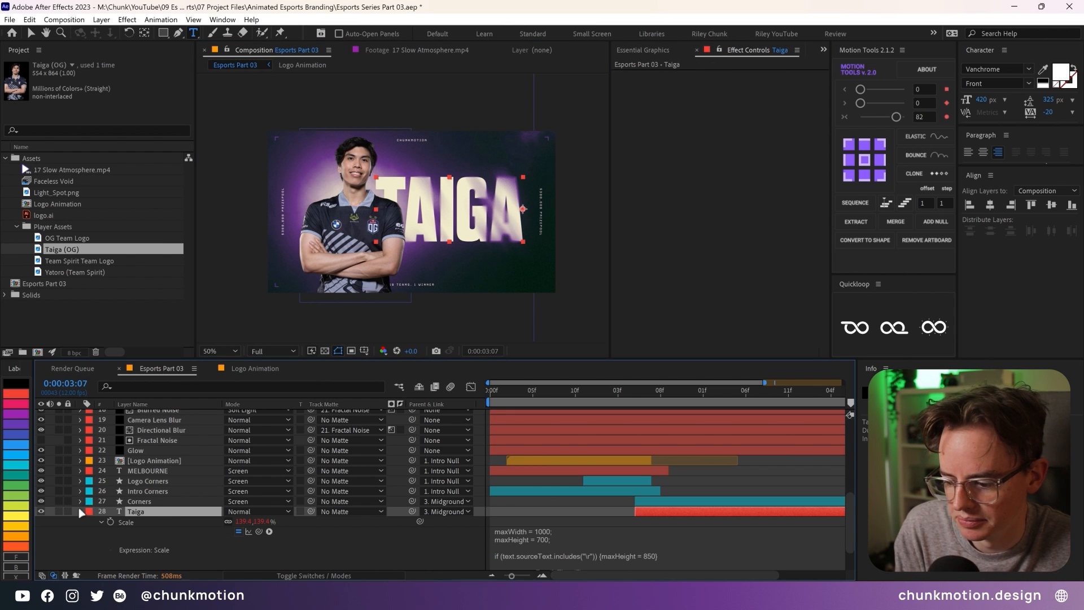
pyautogui.click(81, 512)
# - Reveal the Foreground Movement layer's Scale keyframes and move the current time to the first one at 0:00:01:09
pyautogui.scroll(10, 743, 467)
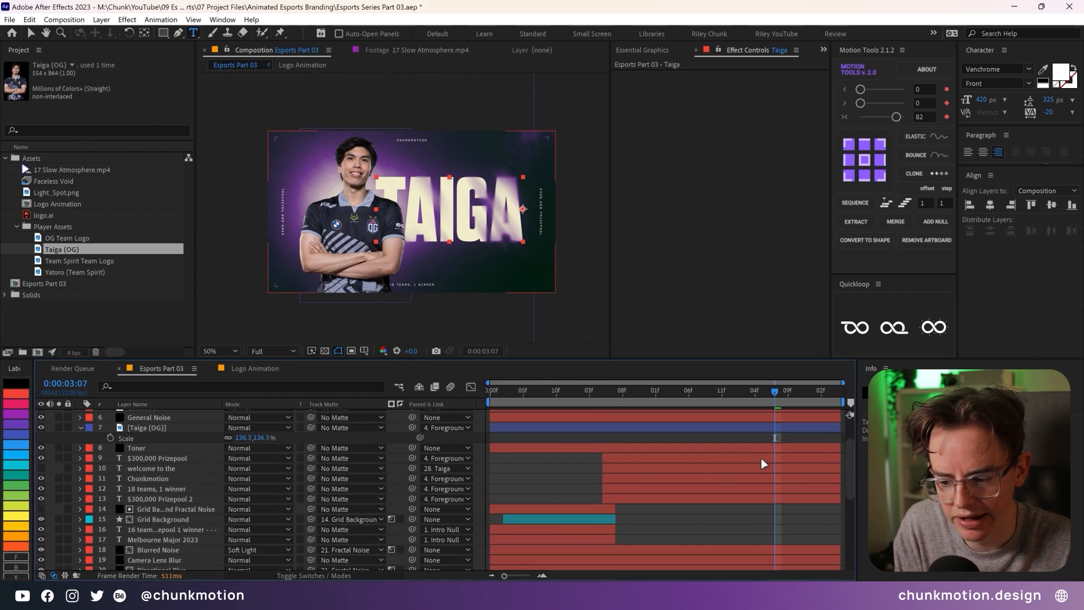
pyautogui.click(141, 477)
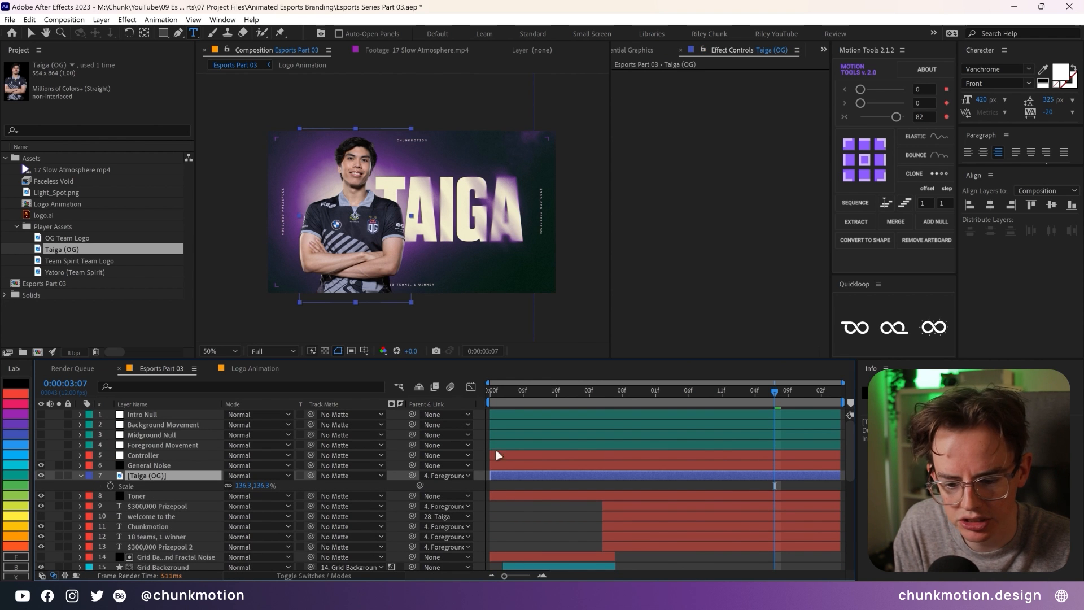
pyautogui.click(723, 447)
pyautogui.press('s')
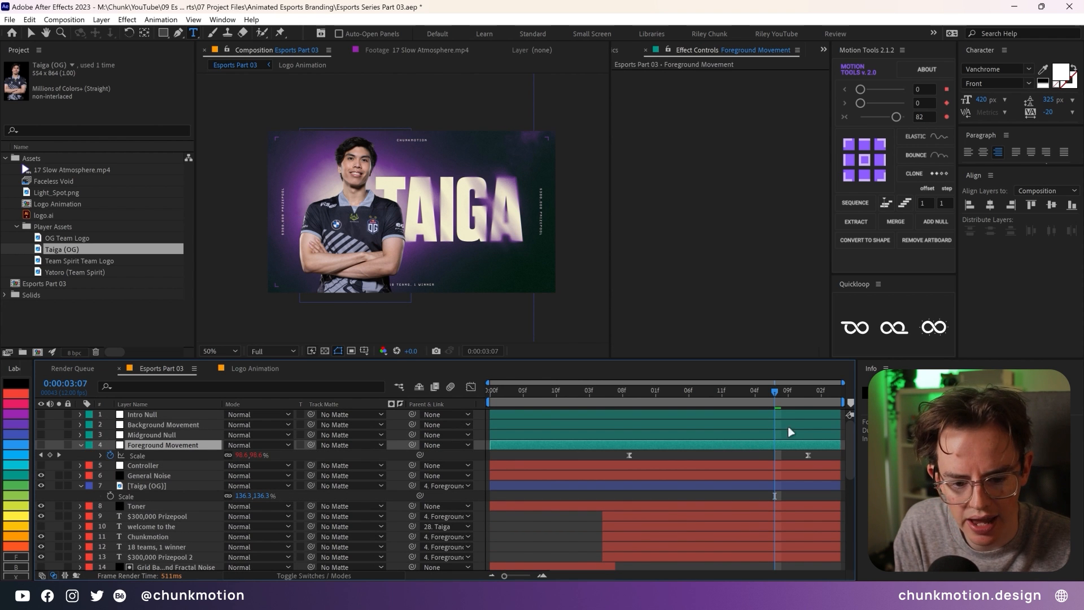
pyautogui.moveTo(785, 402); pyautogui.dragTo(692, 404)
pyautogui.click(649, 403)
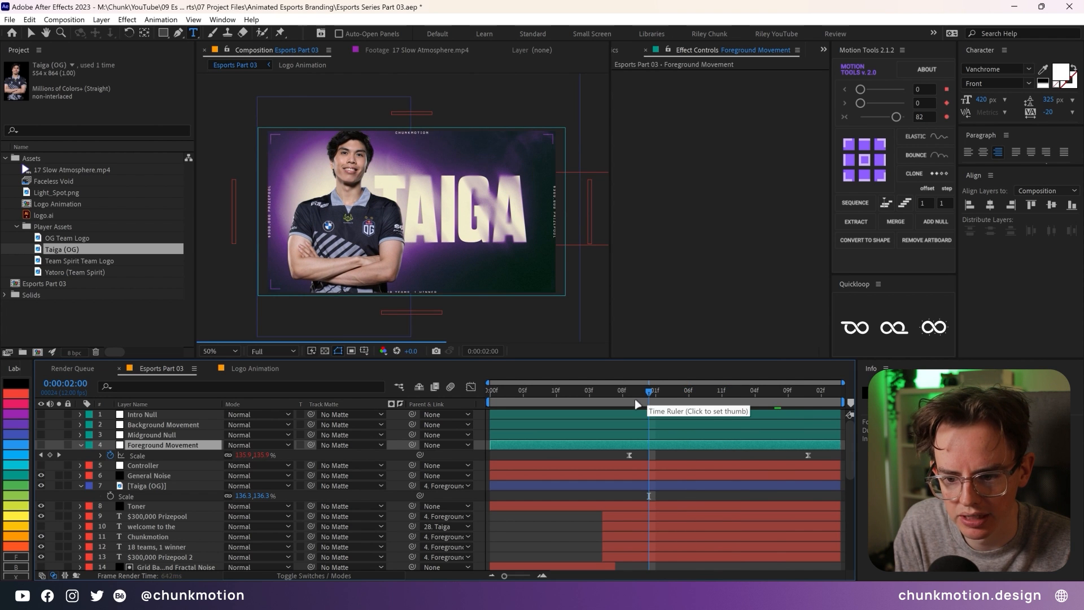
pyautogui.click(631, 403)
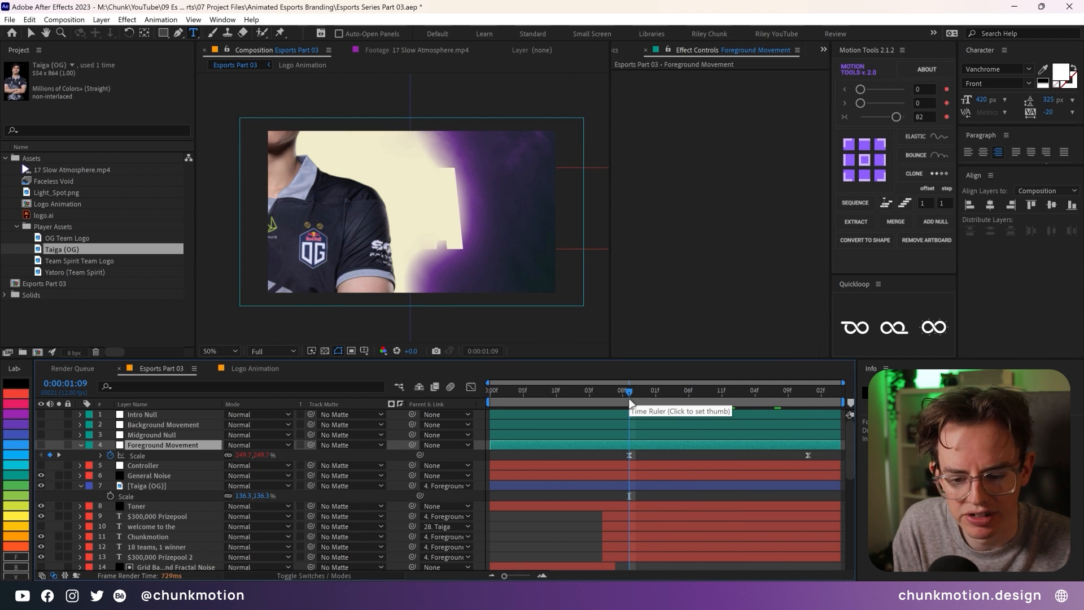
# - Add a Position keyframe to the Taiga (OG) player image at 0:00:01:09
pyautogui.click(157, 487)
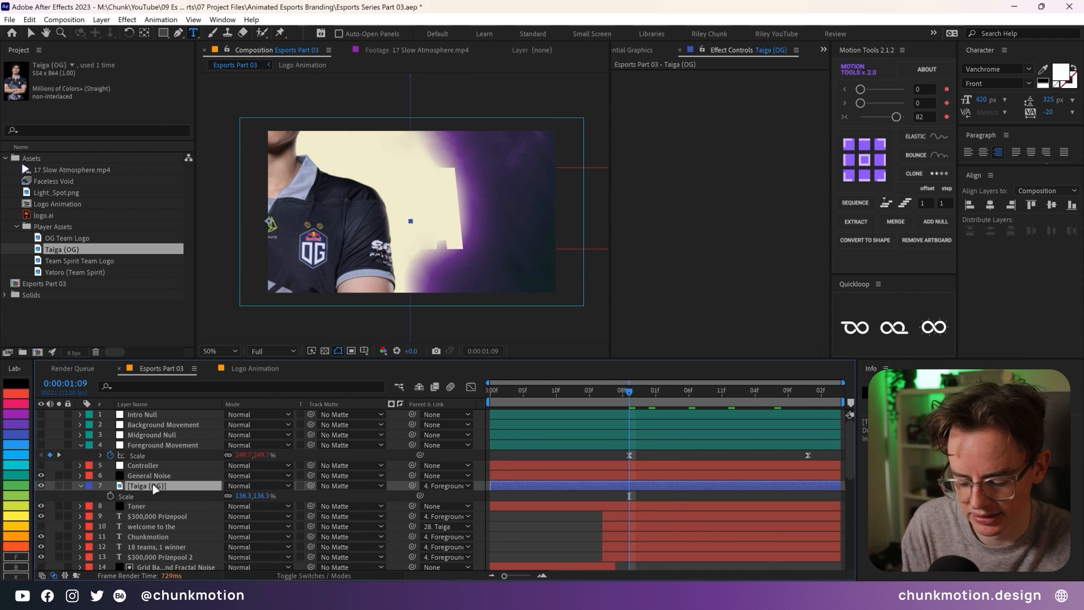
pyautogui.press('p')
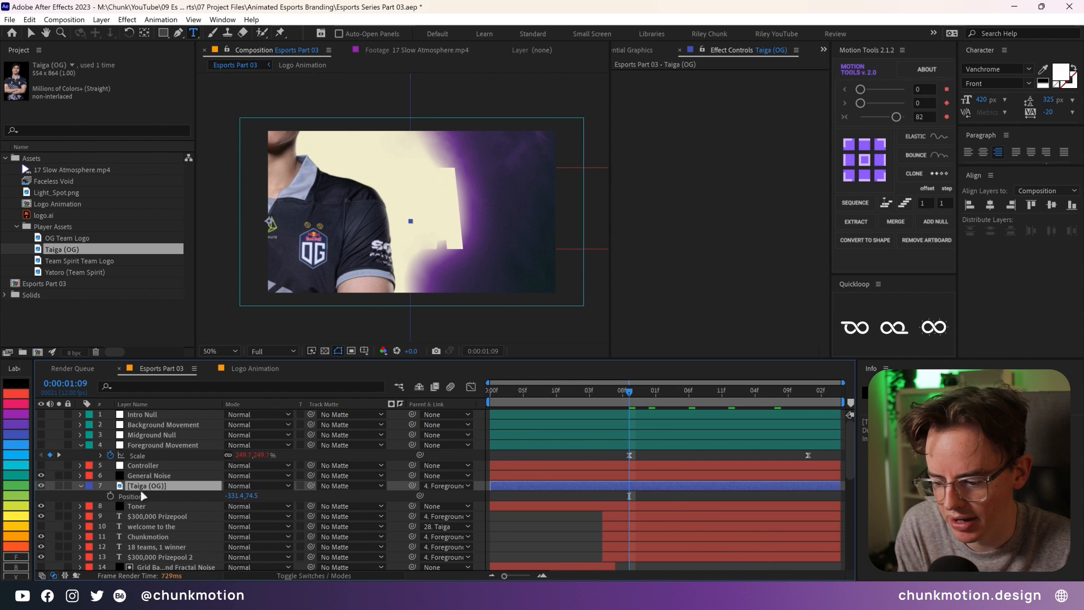
pyautogui.click(110, 496)
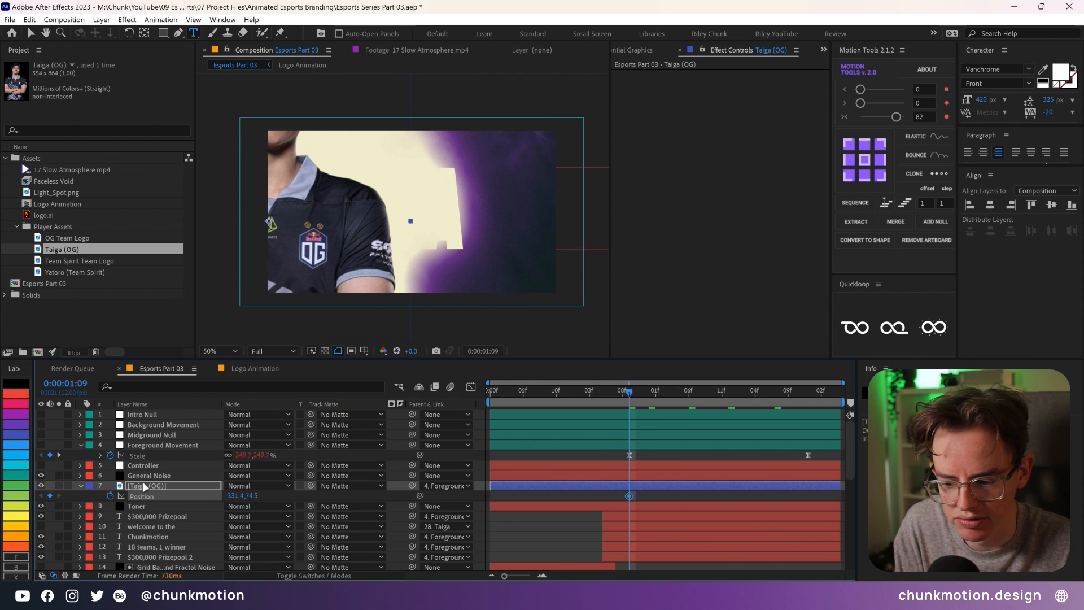
# - Add a second Position keyframe to the Taiga (OG) image at 0:00:04:00, matching the Foreground Movement layer's last Scale keyframe
pyautogui.click(809, 394)
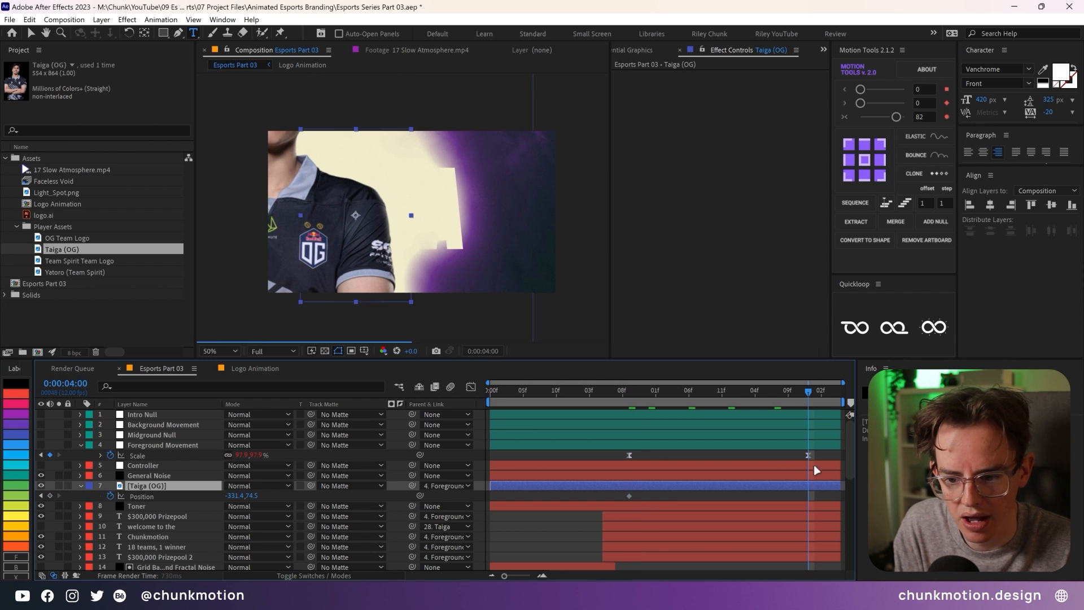
pyautogui.click(49, 496)
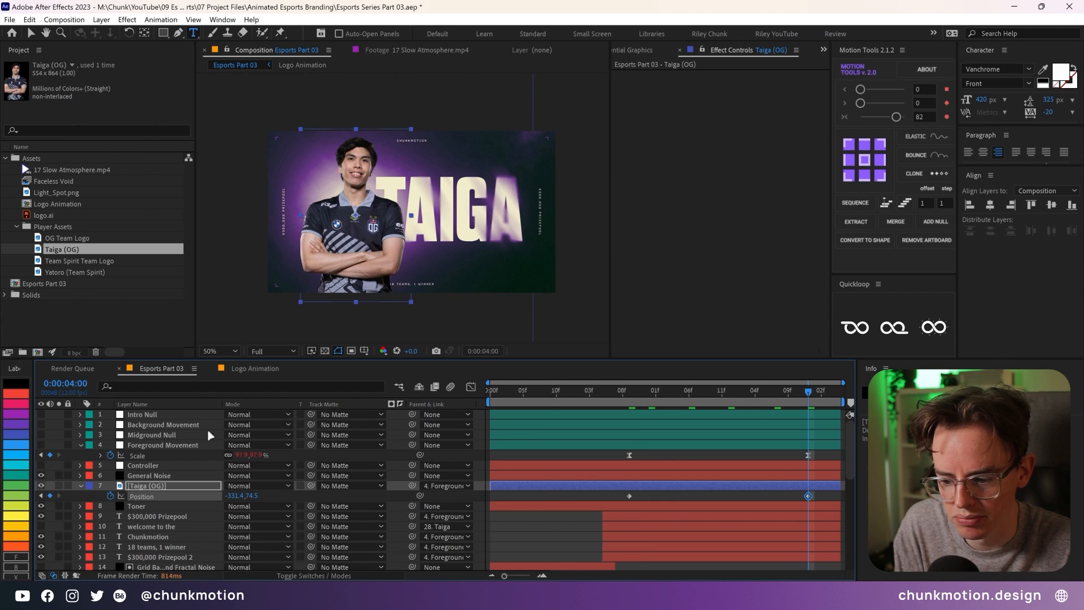
pyautogui.click(178, 446)
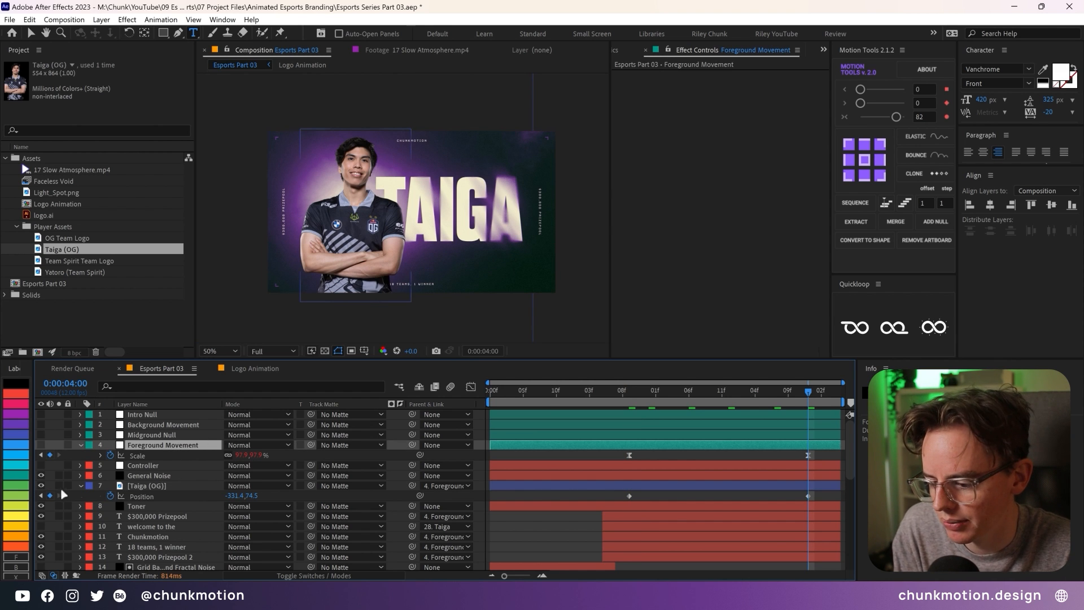
# - At the 0:00:01:09 keyframe, shift the Taiga (OG) image out of frame to an X position of -853.4
pyautogui.click(41, 496)
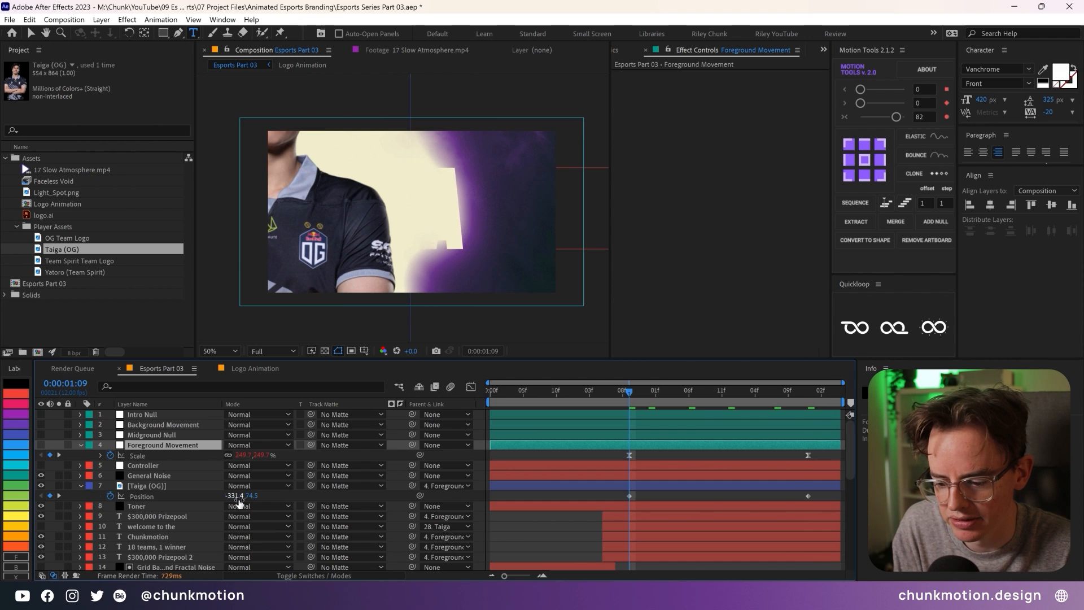
pyautogui.moveTo(234, 496); pyautogui.dragTo(61, 496)
pyautogui.click(146, 486)
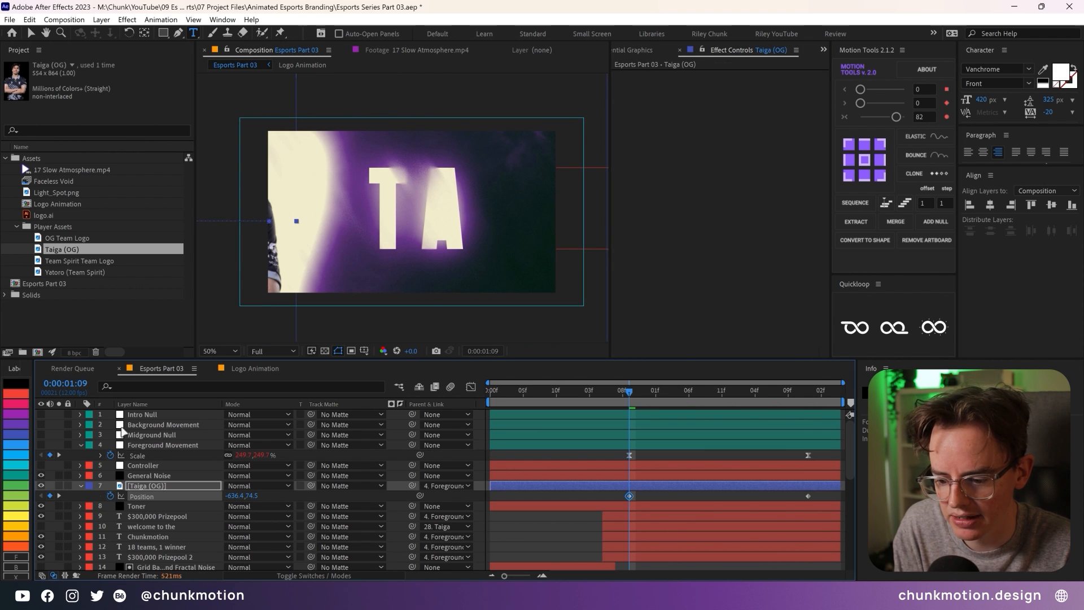
pyautogui.moveTo(241, 496); pyautogui.dragTo(97, 487)
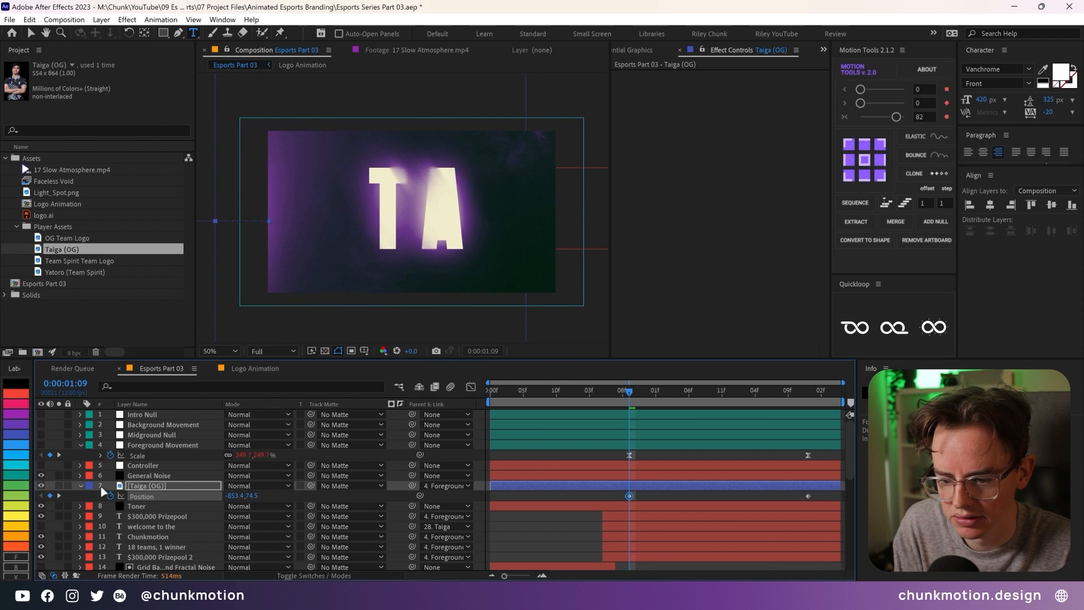
# - Show the value graph of the Taiga (OG) image's Position and separate its dimensions into X and Y
pyautogui.click(630, 496)
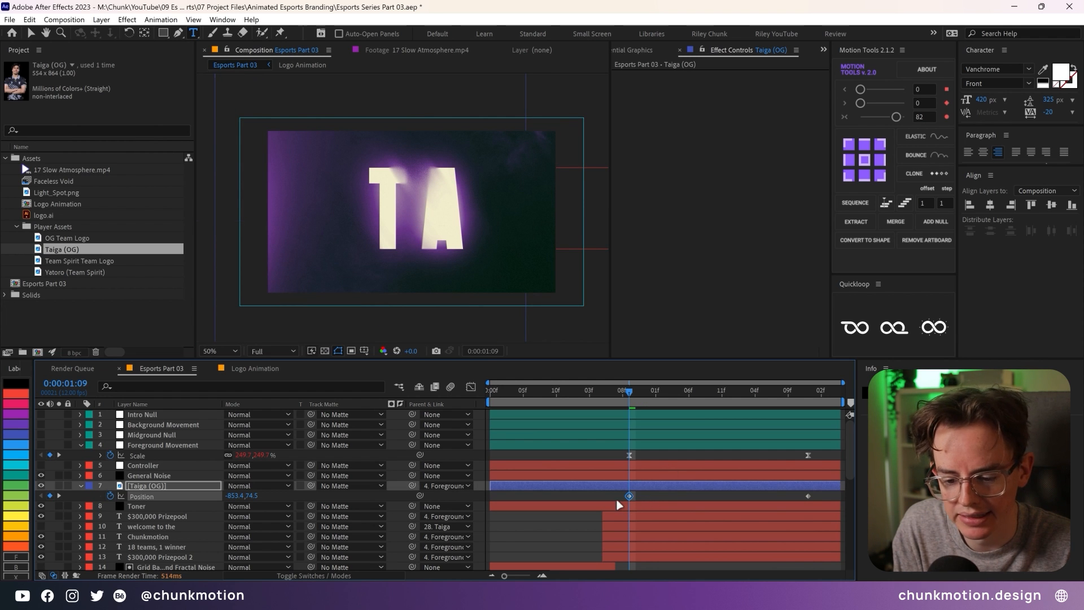
pyautogui.click(471, 388)
pyautogui.click(551, 562)
pyautogui.click(565, 437)
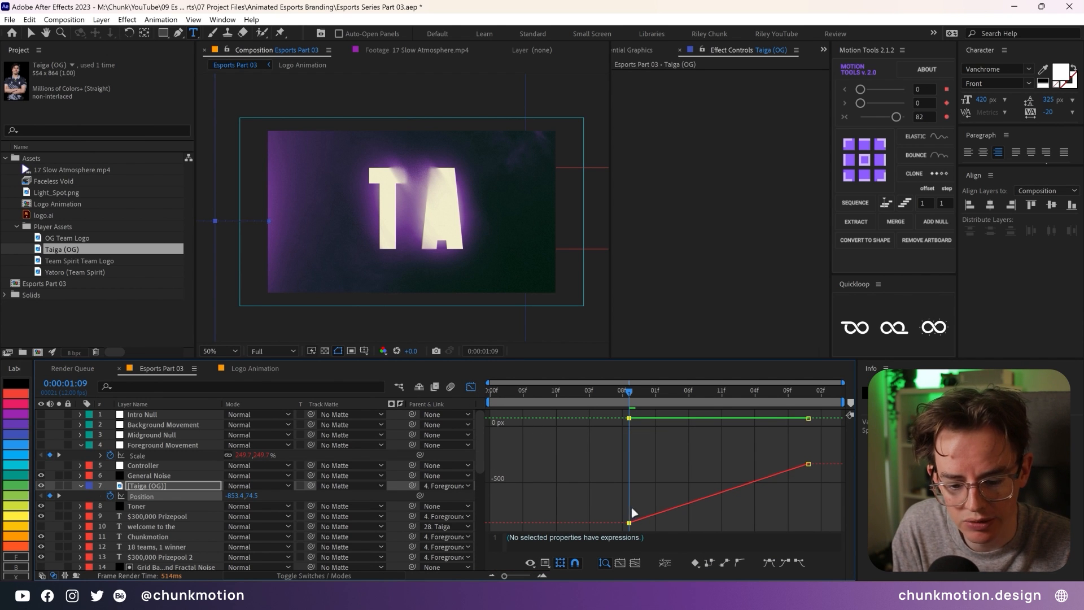
pyautogui.rightClick(151, 497)
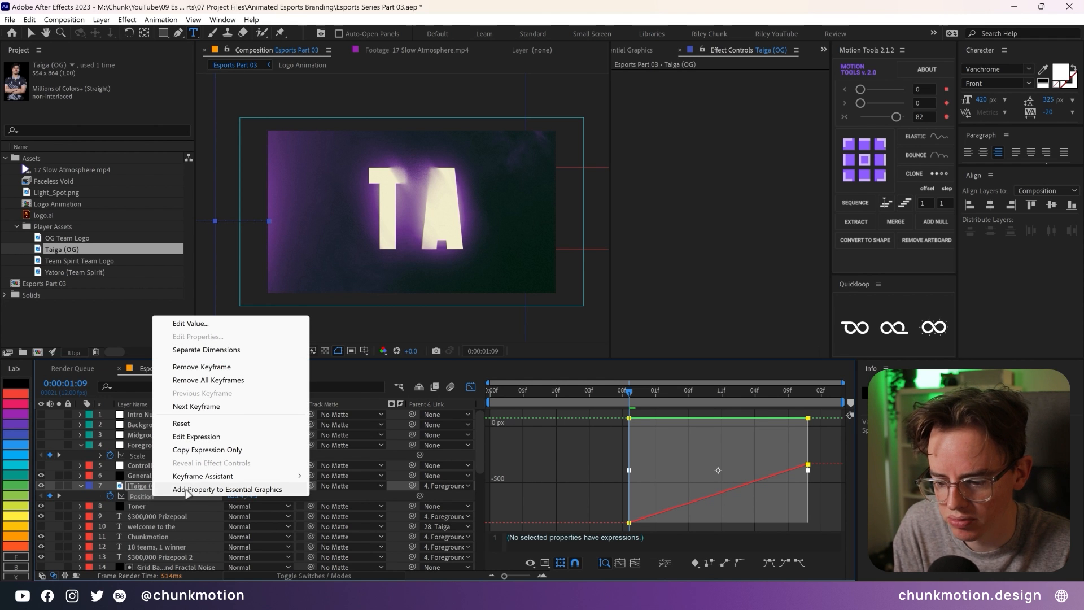
pyautogui.click(200, 351)
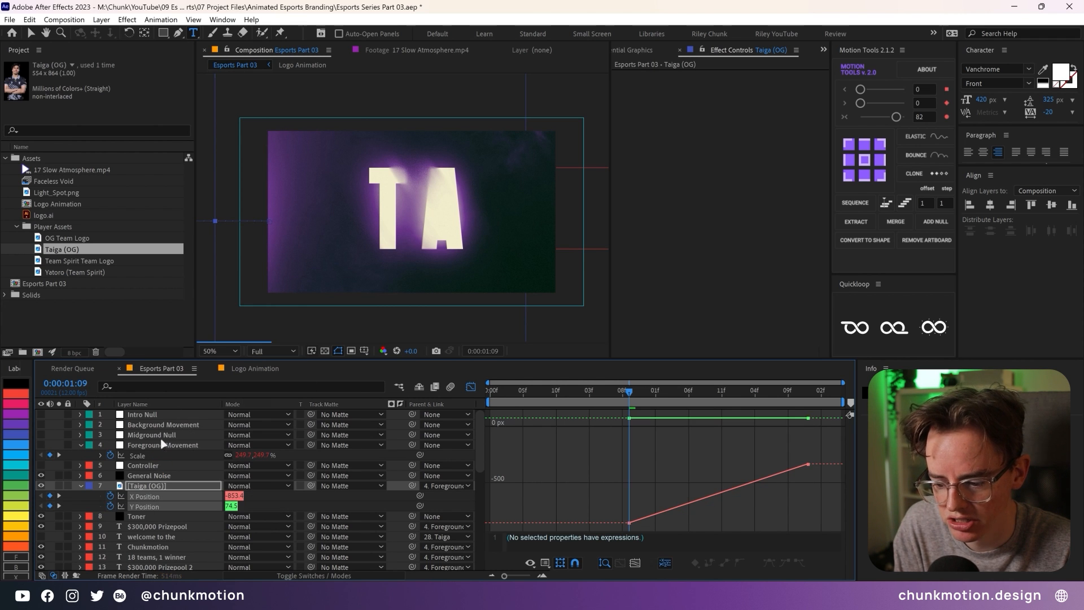
pyautogui.click(475, 388)
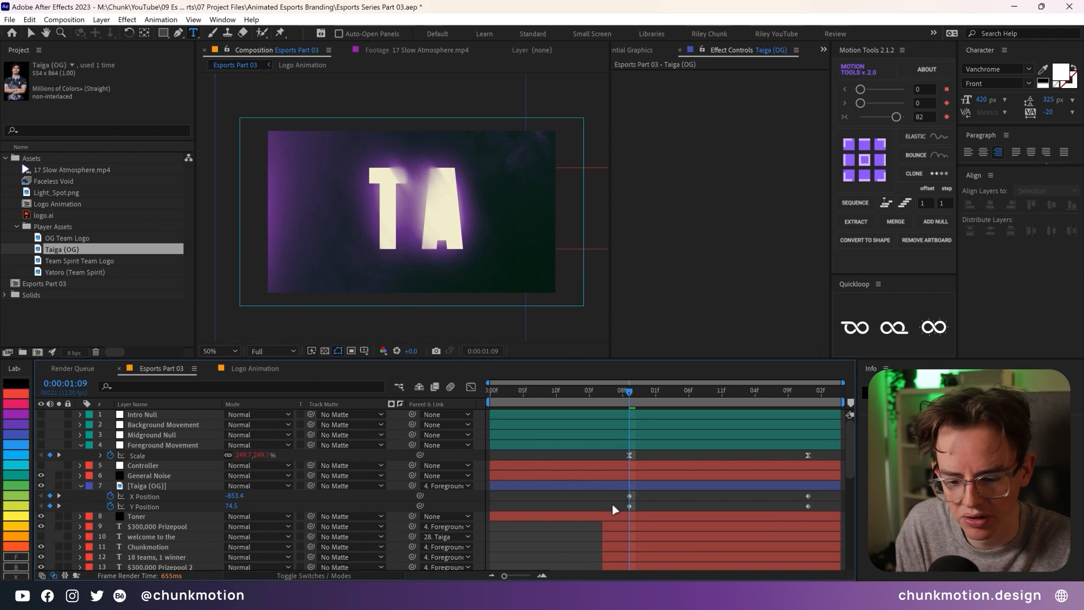
# - Delete both Y Position keyframes of the Taiga (OG) image, keeping only the X Position animation
pyautogui.moveTo(612, 503); pyautogui.dragTo(837, 514)
pyautogui.press('Delete')
pyautogui.click(629, 496)
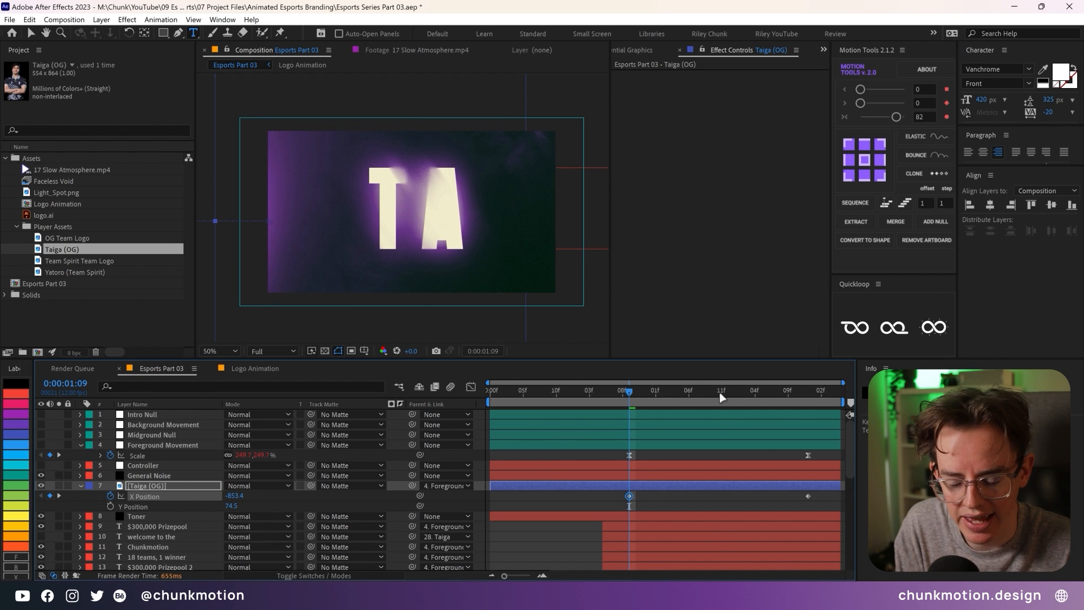
# - Shape the X Position value curve with a steep start and a long, slow finish, and preview the player's slide-in
pyautogui.moveTo(722, 398); pyautogui.dragTo(626, 402)
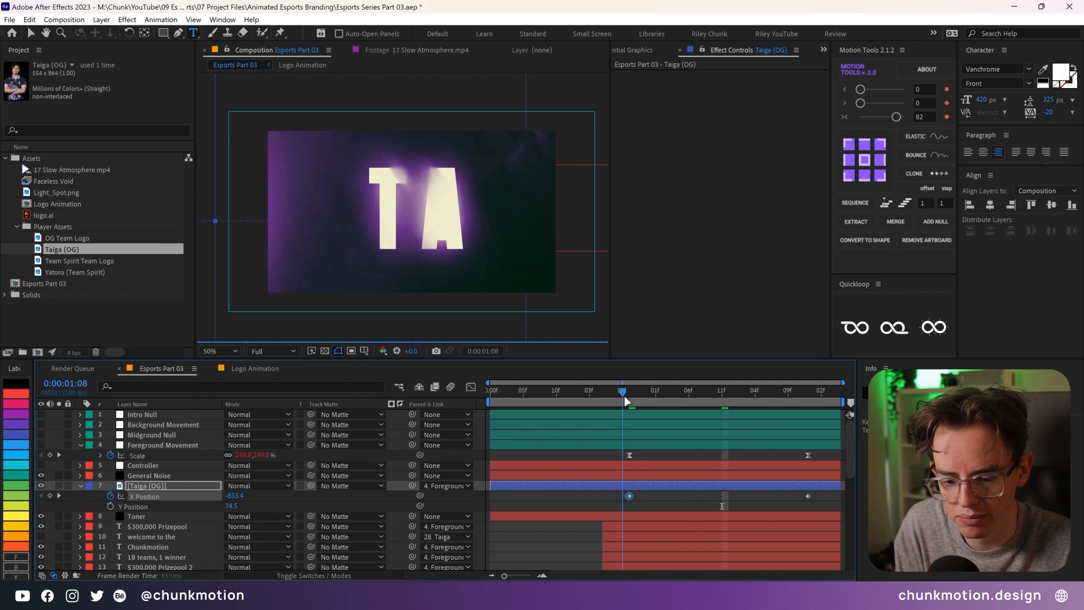
pyautogui.press('pagedown')
pyautogui.click(470, 387)
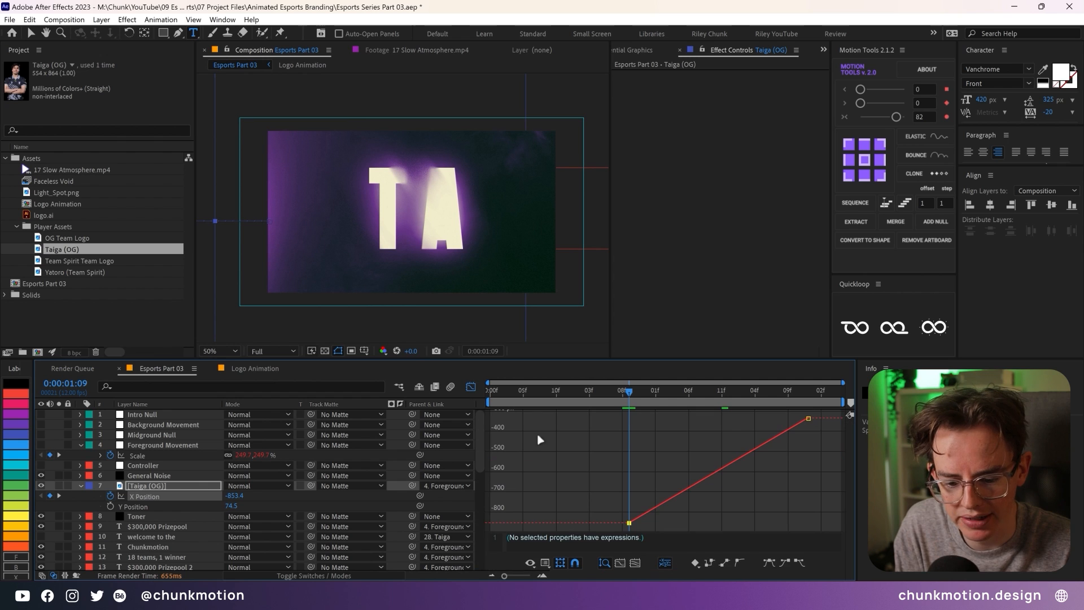
pyautogui.moveTo(602, 505); pyautogui.dragTo(634, 431)
pyautogui.moveTo(808, 418); pyautogui.dragTo(648, 421)
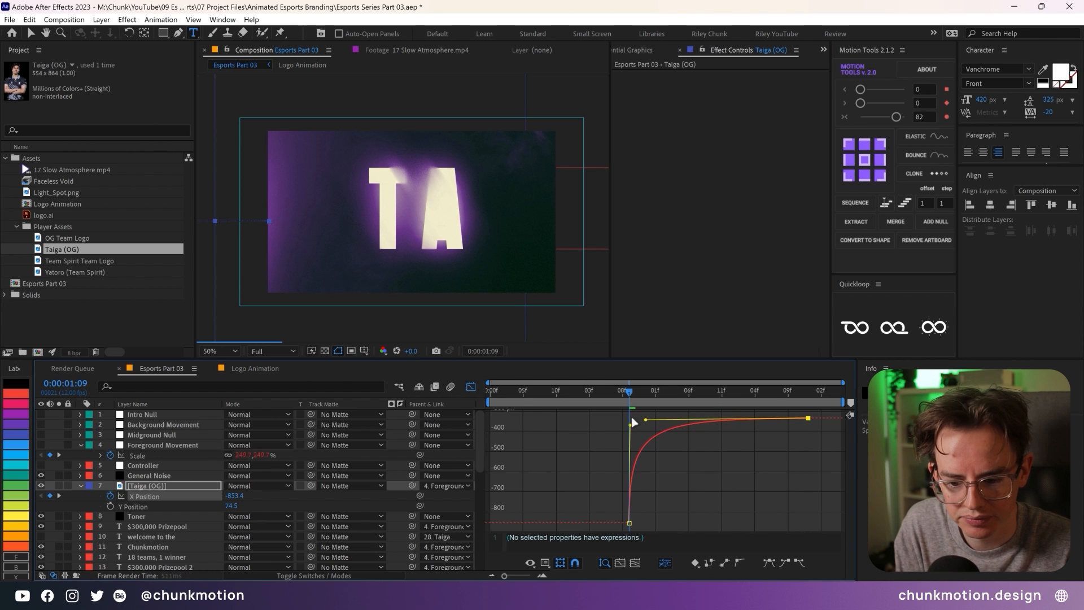
pyautogui.click(470, 388)
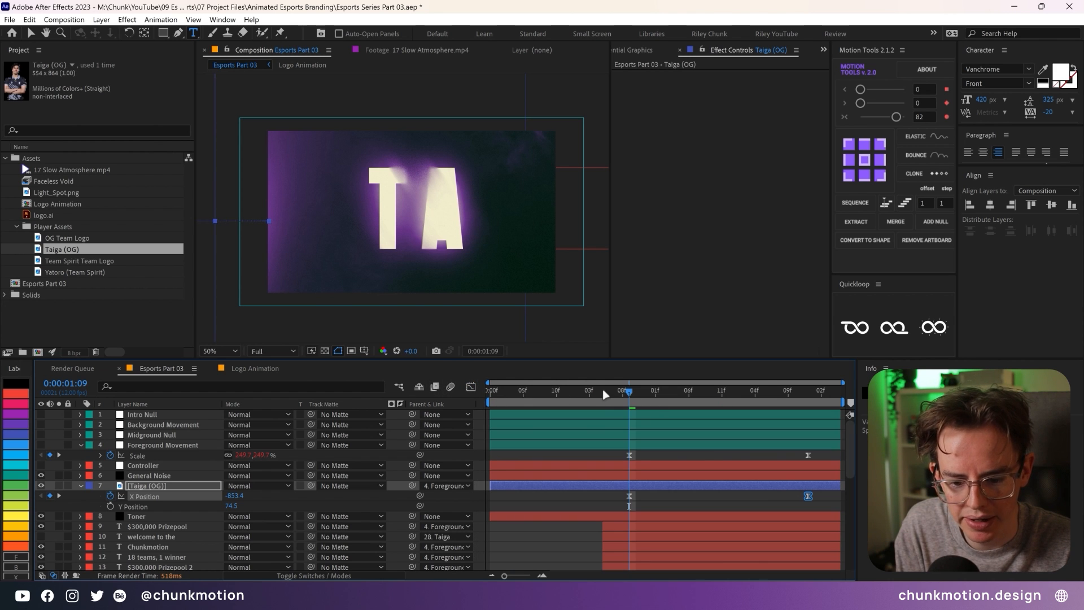
pyautogui.press('space')
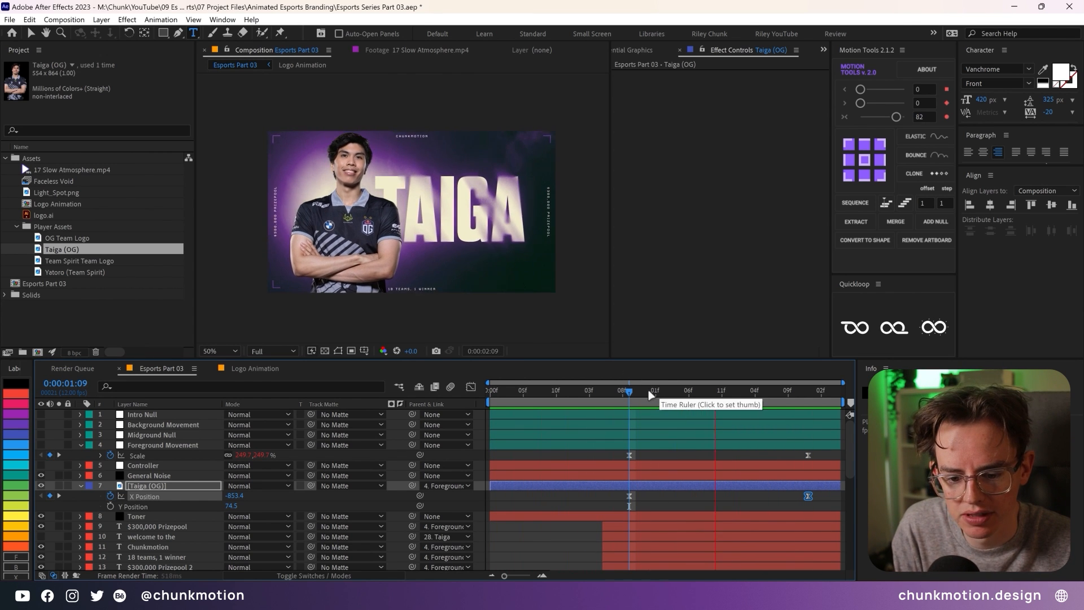
pyautogui.click(629, 393)
pyautogui.moveTo(629, 396)
pyautogui.mouseDown()
pyautogui.moveTo(639, 393)
pyautogui.moveTo(624, 397)
pyautogui.mouseUp()
# - Reveal the Light_Spot.png layer's keyframes and move its first Exposure keyframe to 0:00:01:09
pyautogui.click(631, 391)
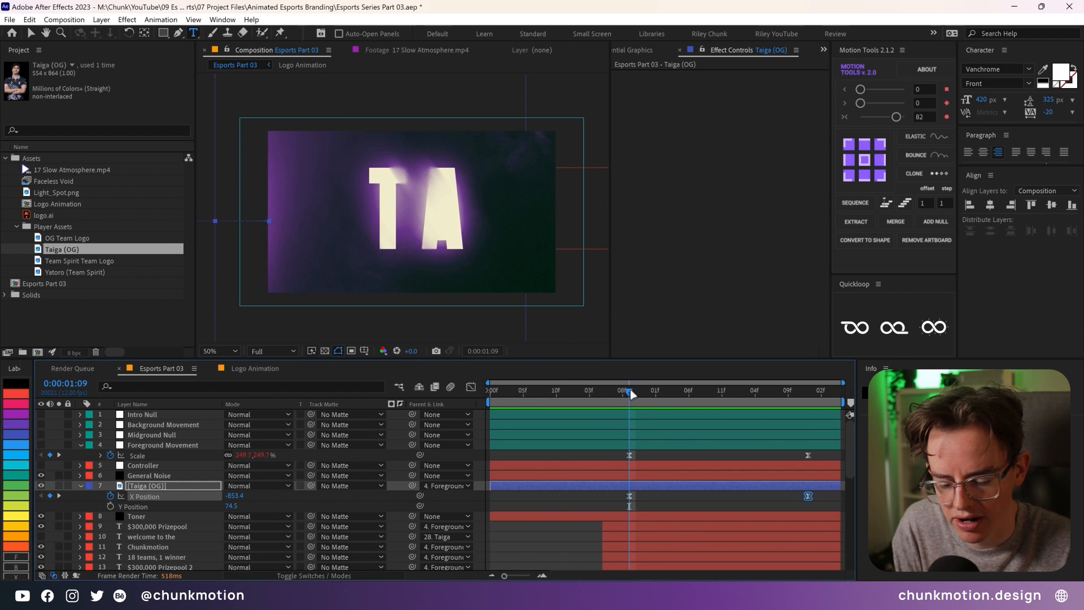
pyautogui.scroll(-10, 653, 472)
pyautogui.click(151, 555)
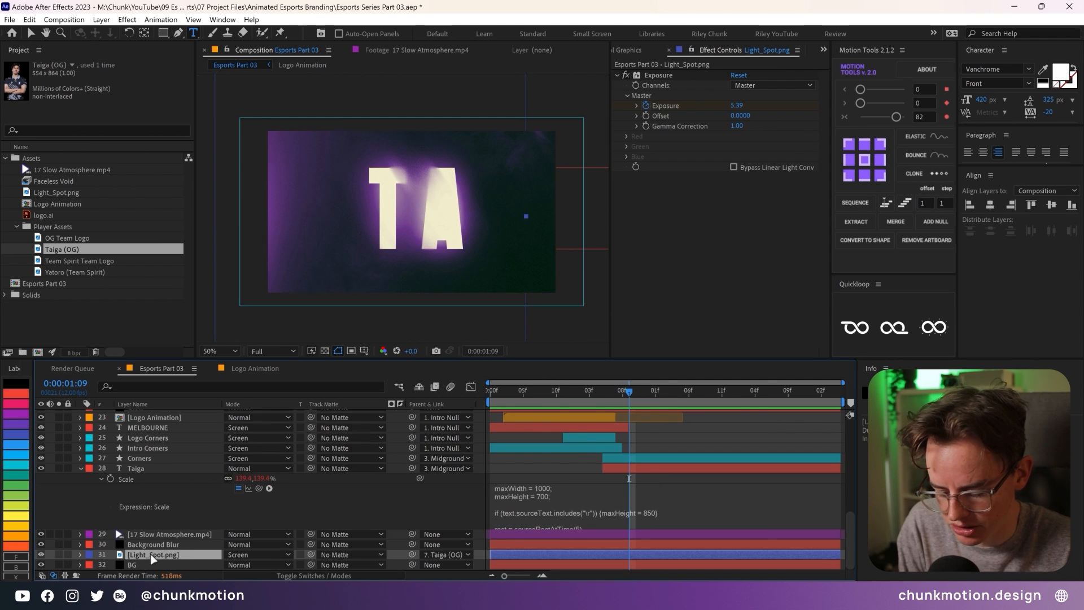
pyautogui.press('u')
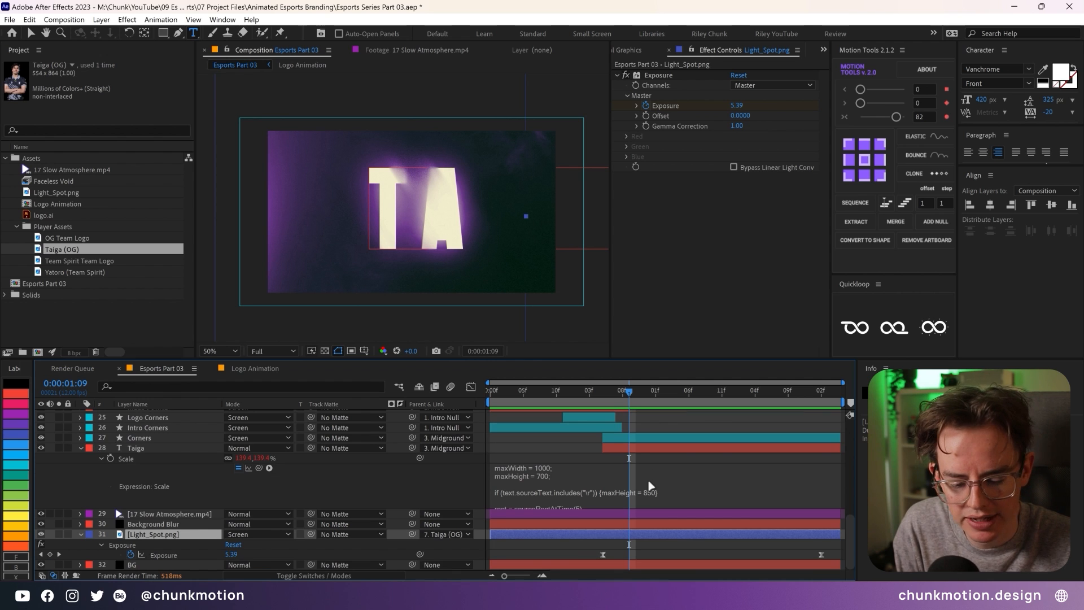
pyautogui.moveTo(604, 555); pyautogui.dragTo(630, 557)
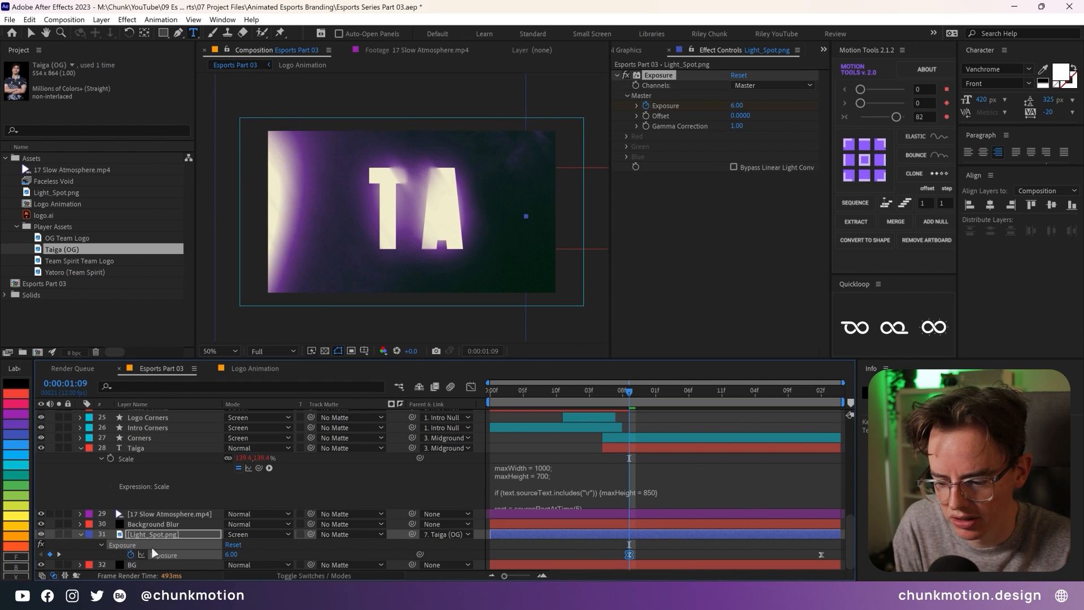
# - Set the light spot's Exposure to a negative value at 0:00:01:09 and check the fade-in up to 0:00:04:02
pyautogui.click(232, 554)
pyautogui.write('-')
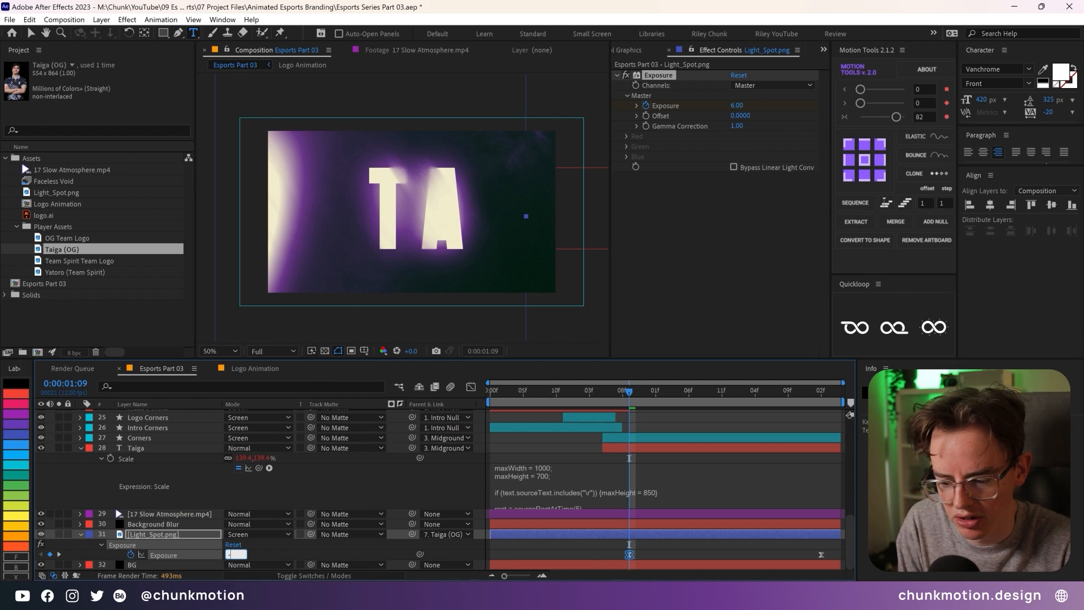
pyautogui.press('Return')
pyautogui.moveTo(627, 406); pyautogui.dragTo(710, 388)
pyautogui.click(736, 394)
pyautogui.click(773, 392)
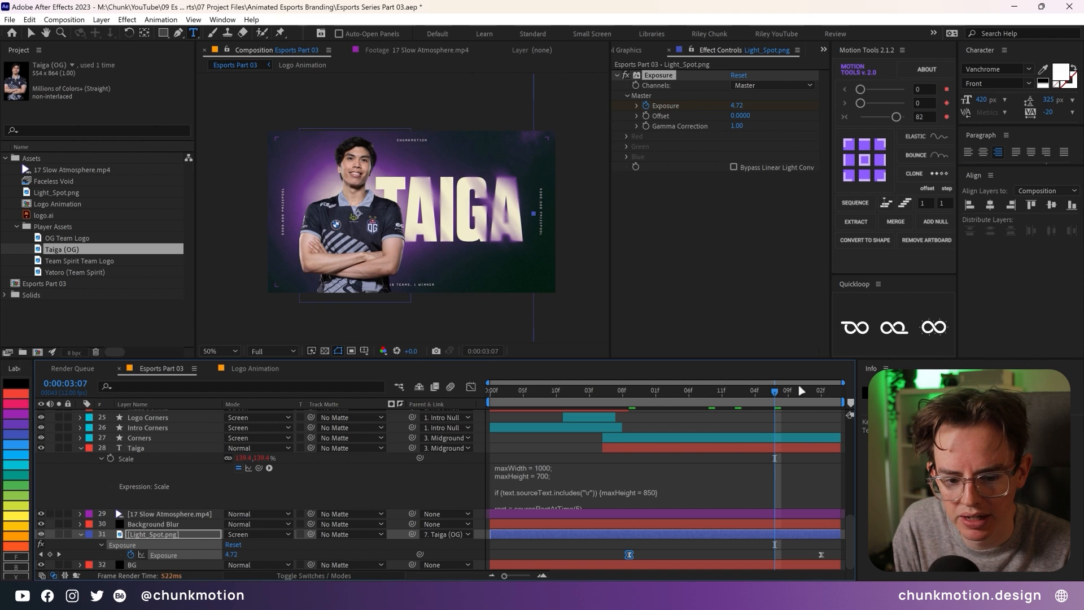
pyautogui.click(802, 391)
pyautogui.click(820, 394)
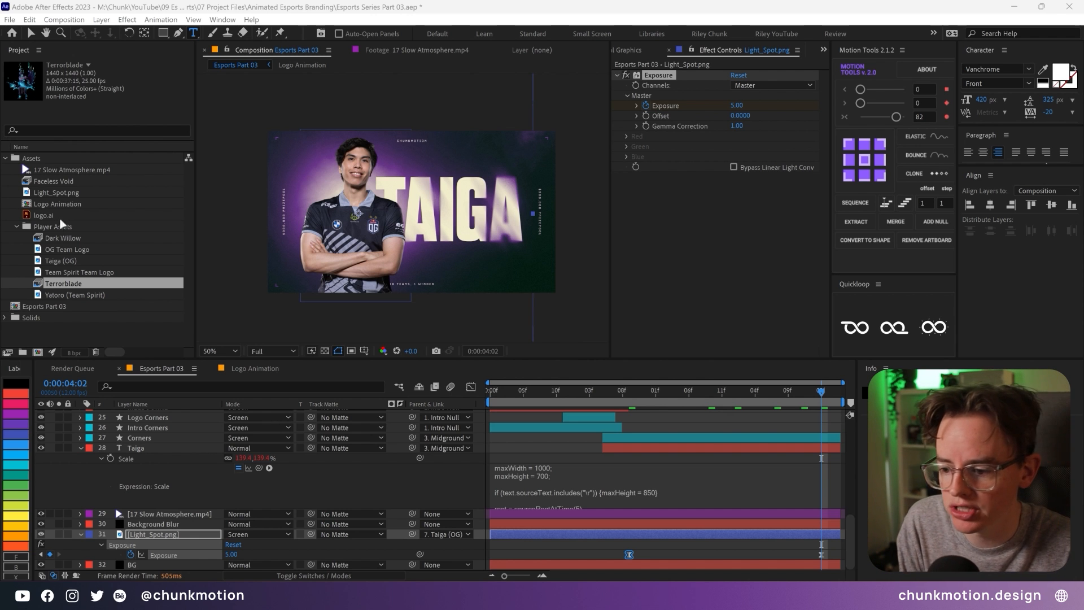
# - Add the Dark Willow footage to the composition as a layer directly beneath the Taiga text layer
pyautogui.click(71, 239)
pyautogui.click(59, 287)
pyautogui.click(63, 242)
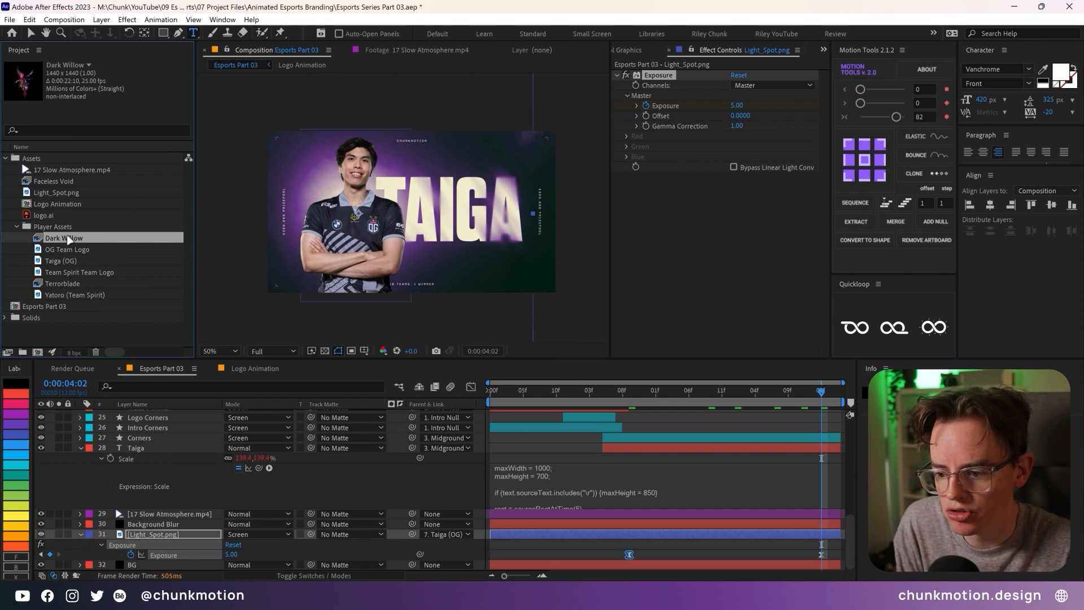
pyautogui.scroll(3, 184, 498)
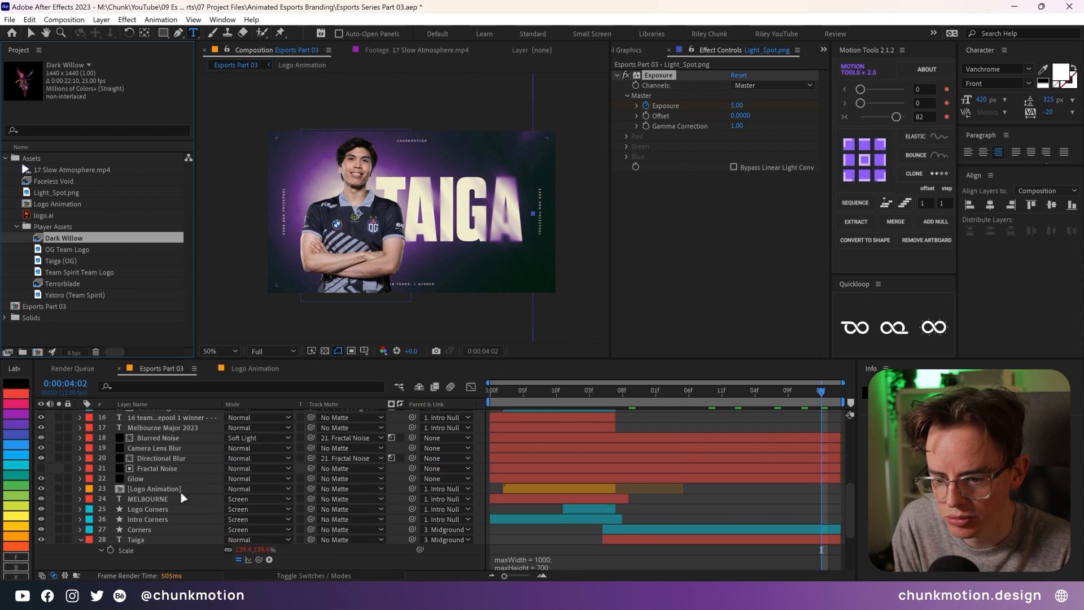
pyautogui.scroll(-3, 184, 498)
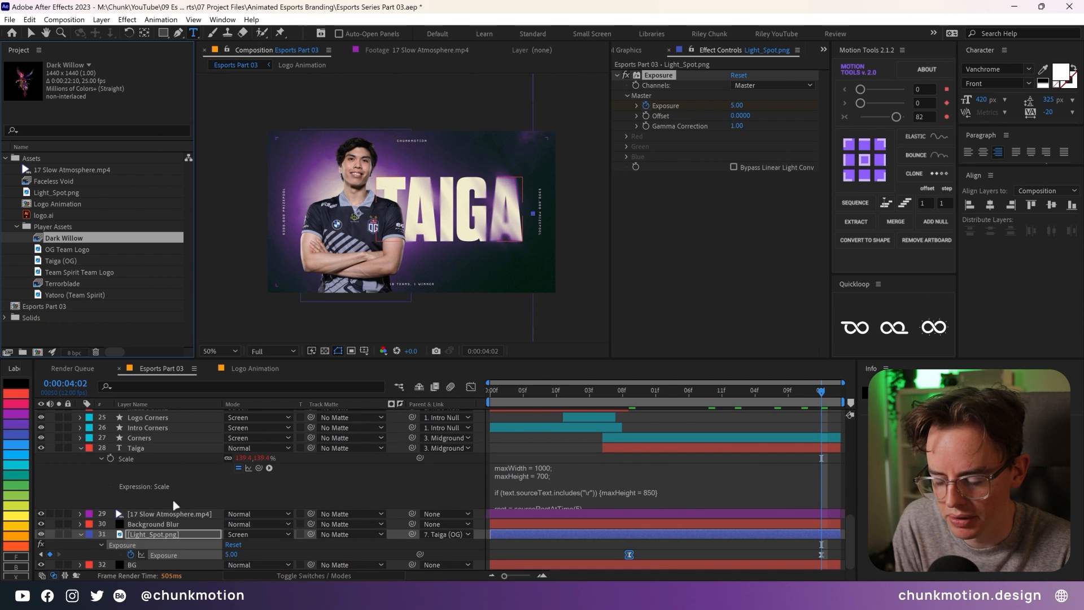
pyautogui.click(156, 515)
pyautogui.moveTo(67, 240); pyautogui.dragTo(175, 509)
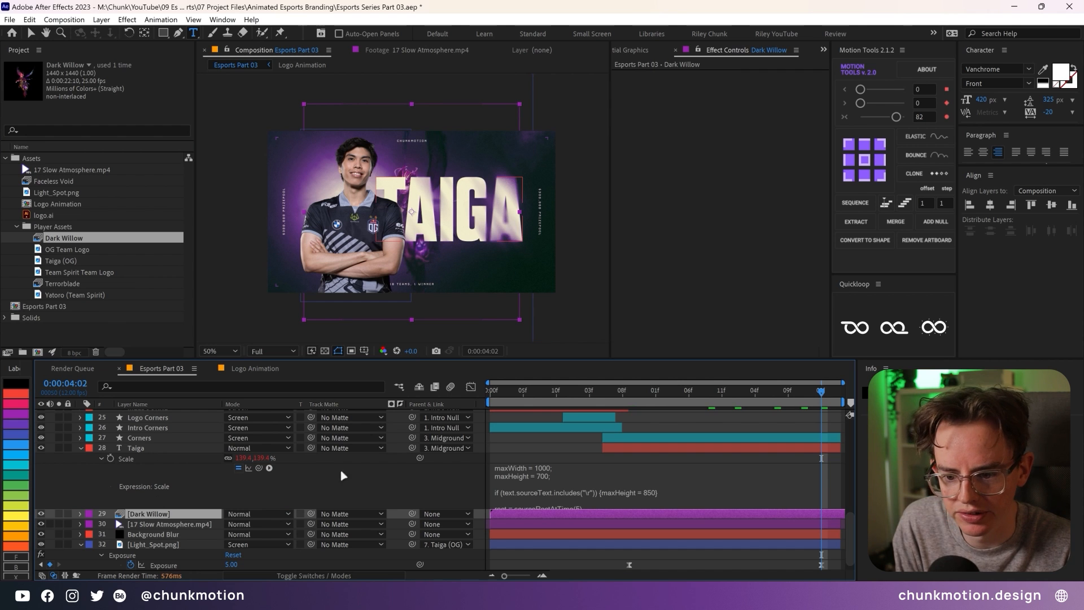
# - Scale the Dark Willow layer to 60% and position it so the character rises behind the end of the player name
pyautogui.press('v')
pyautogui.moveTo(423, 248); pyautogui.dragTo(484, 229)
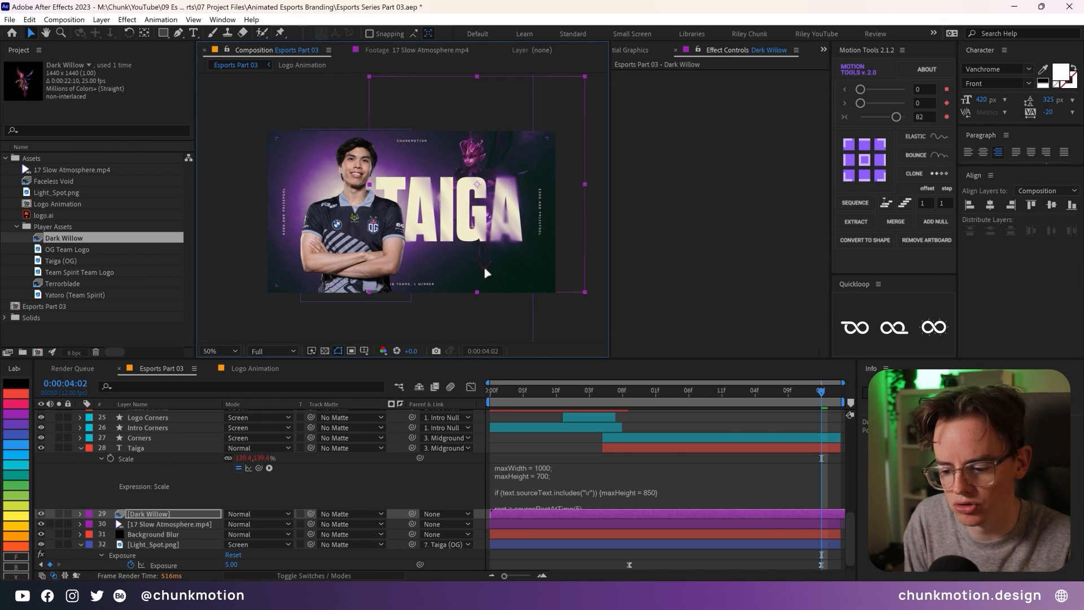
pyautogui.press('s')
pyautogui.click(247, 523)
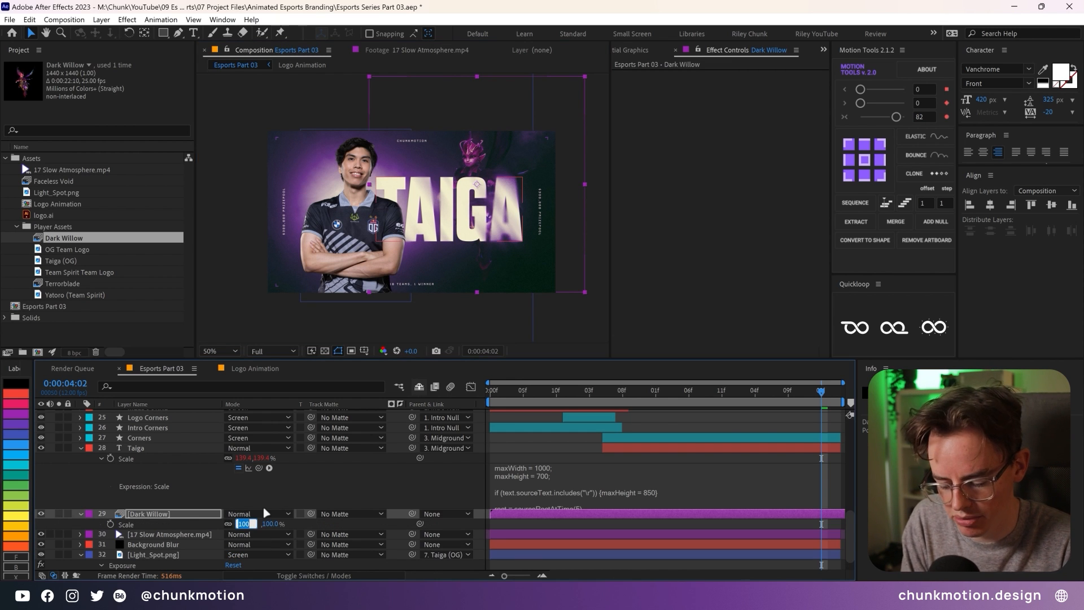
pyautogui.write('60')
pyautogui.press('Return')
pyautogui.moveTo(483, 237); pyautogui.dragTo(486, 227)
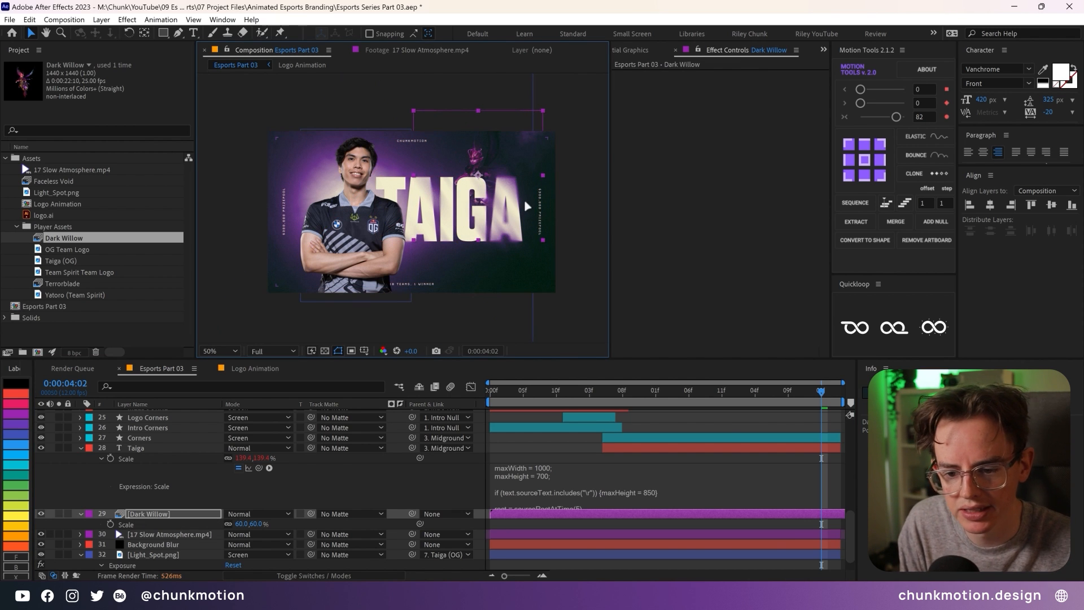
# - Parent the Dark Willow layer to the Midground Null at 0:00:04:00
pyautogui.scroll(-1, 443, 495)
pyautogui.click(444, 494)
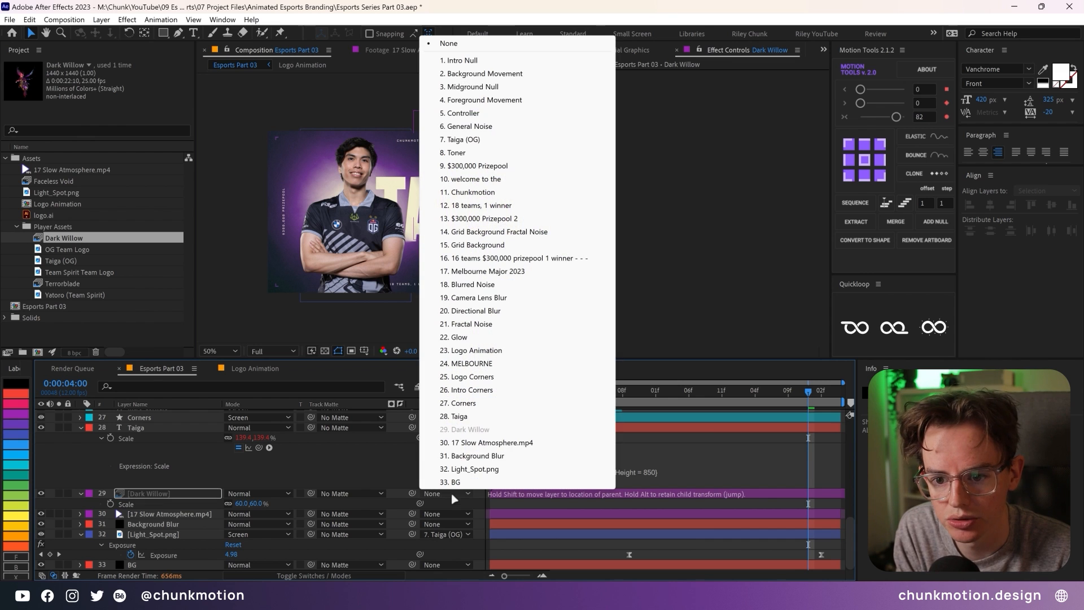
pyautogui.click(473, 86)
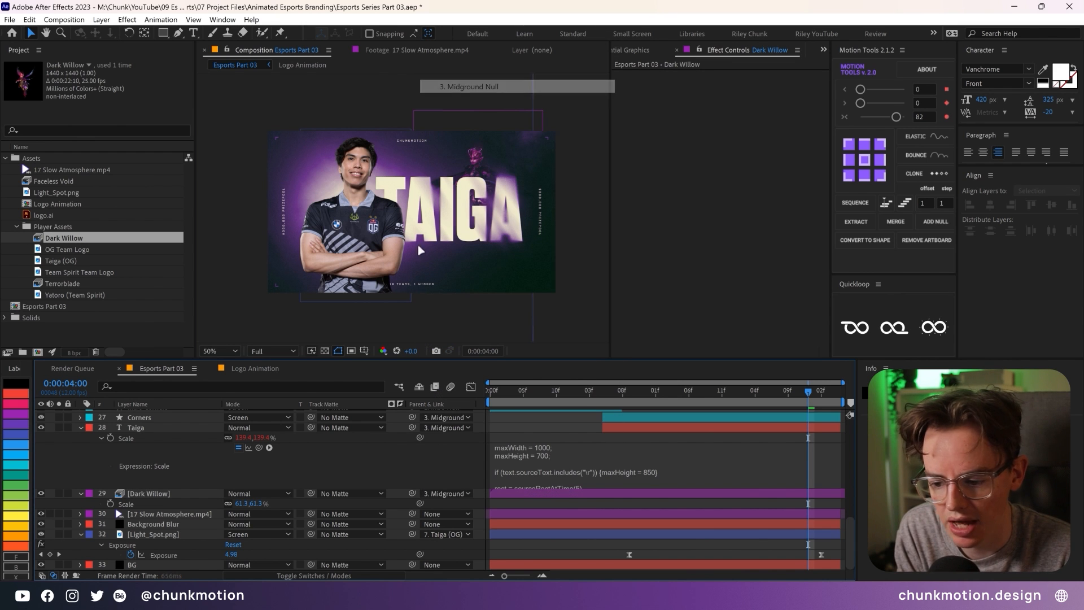
pyautogui.click(161, 428)
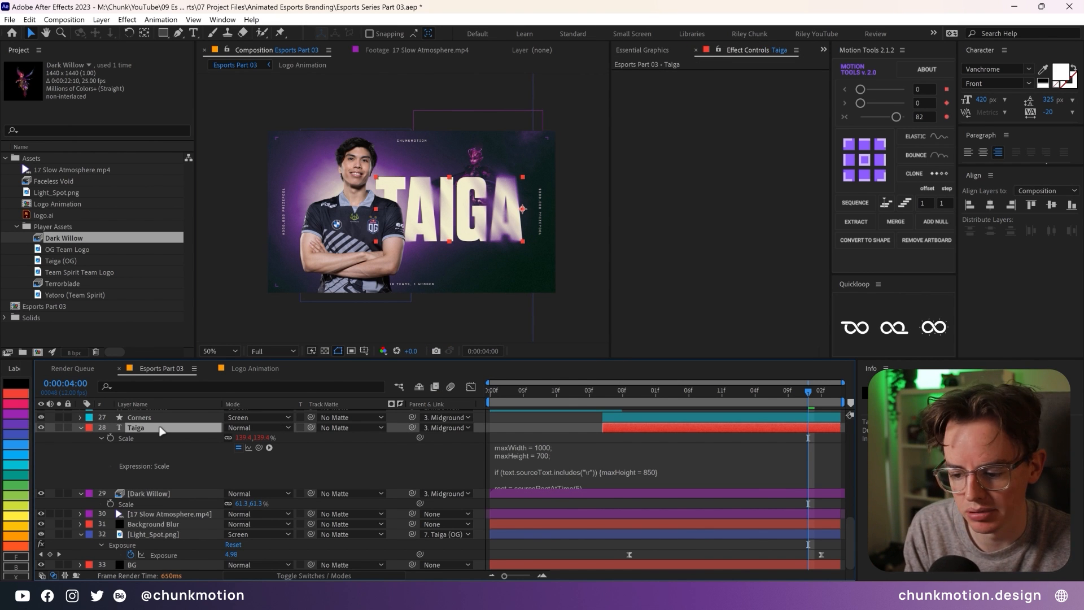
pyautogui.scroll(10, 818, 479)
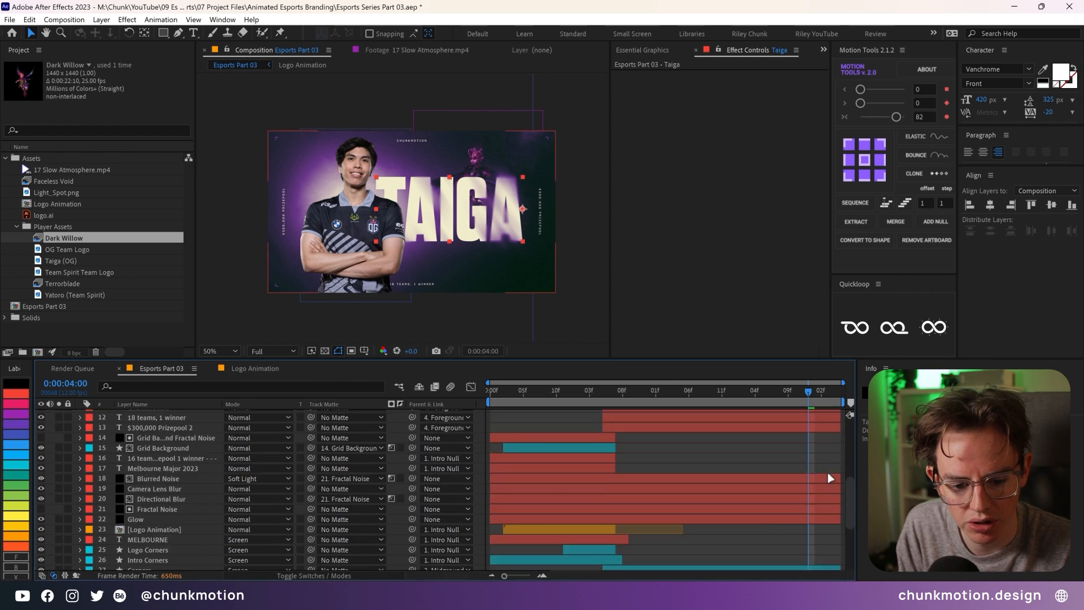
pyautogui.click(805, 485)
# - Set a Position keyframe on the Dark Willow layer at 0:00:04:00
pyautogui.scroll(-10, 804, 486)
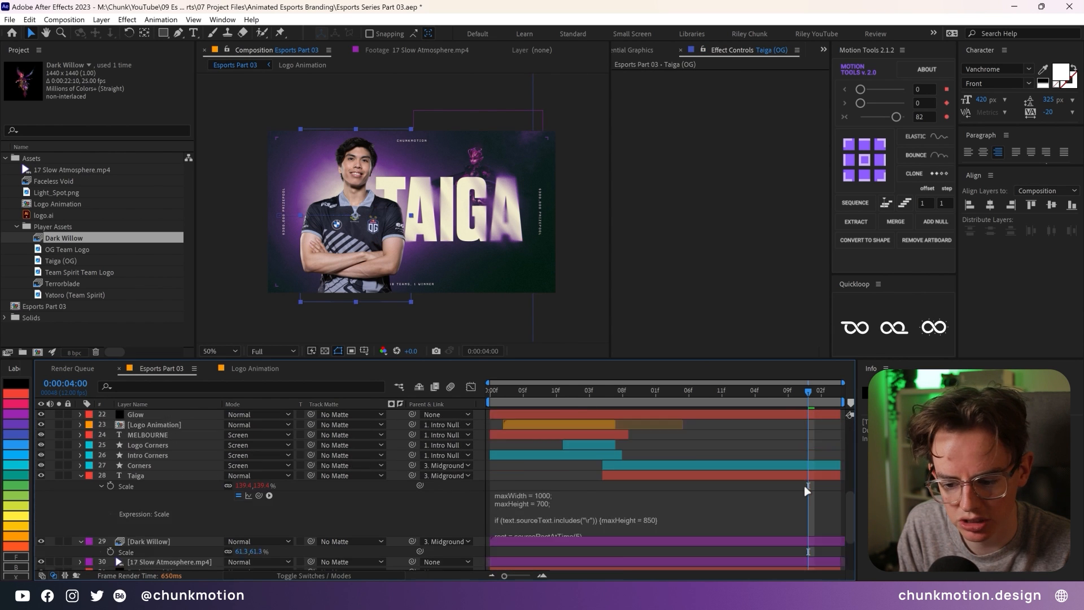
pyautogui.scroll(-1, 161, 502)
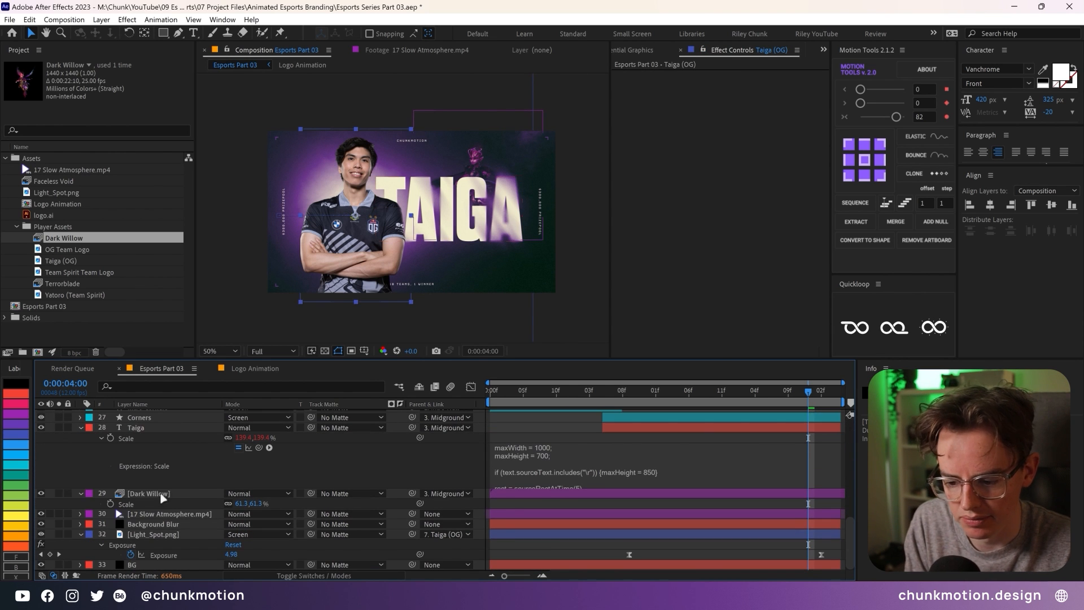
pyautogui.click(161, 494)
pyautogui.press('p')
pyautogui.click(130, 505)
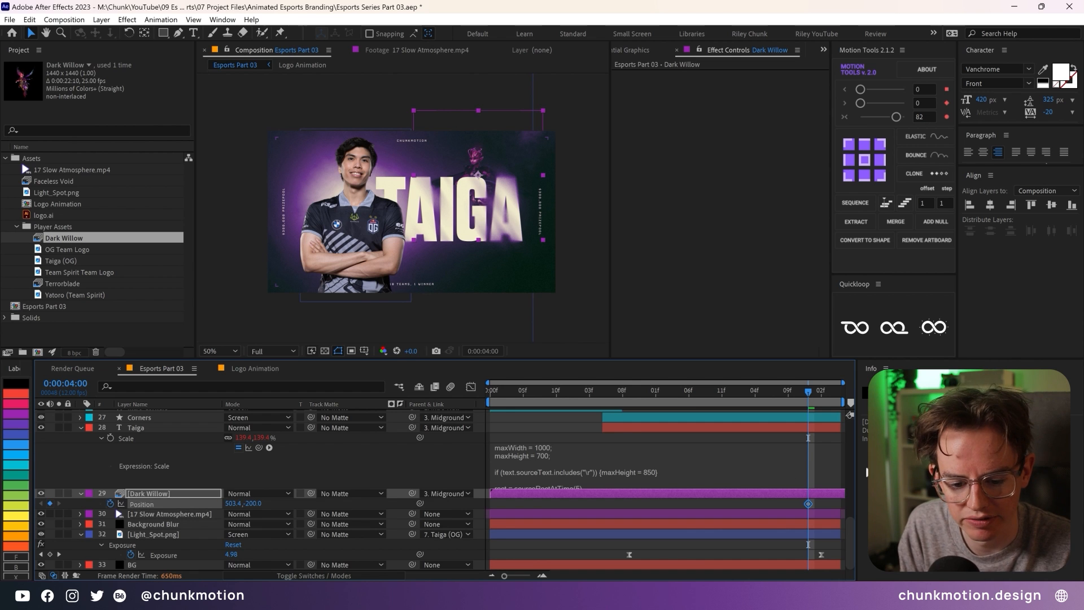
# - Keyframe the Dark Willow layer off-screen at 0:00:01:09 with a horizontal Position value of 1321.4
pyautogui.scroll(15, 616, 486)
pyautogui.click(637, 391)
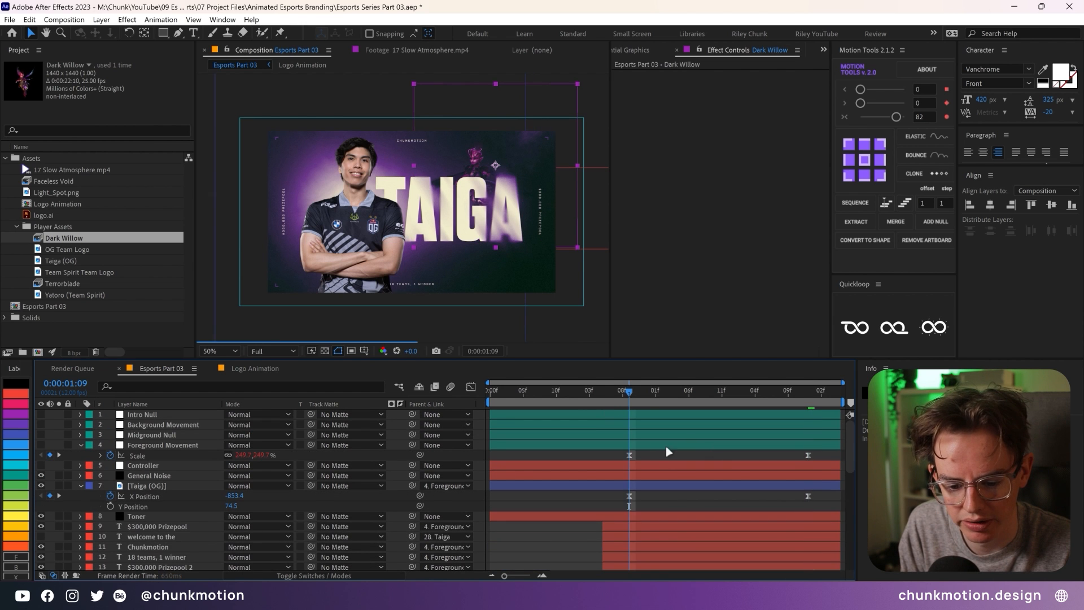
pyautogui.scroll(-15, 666, 446)
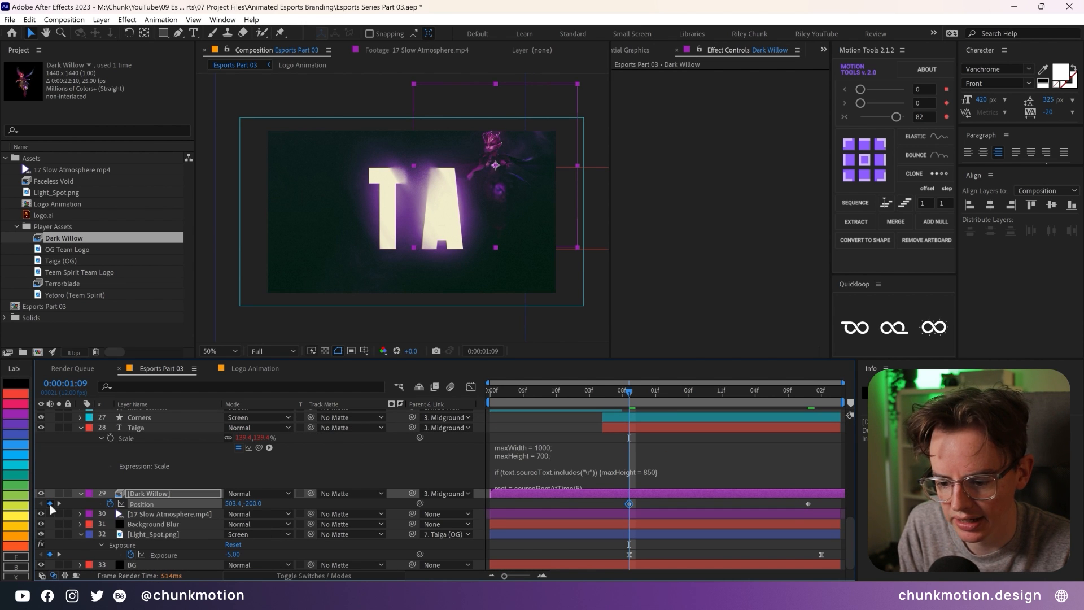
pyautogui.moveTo(235, 503); pyautogui.dragTo(638, 515)
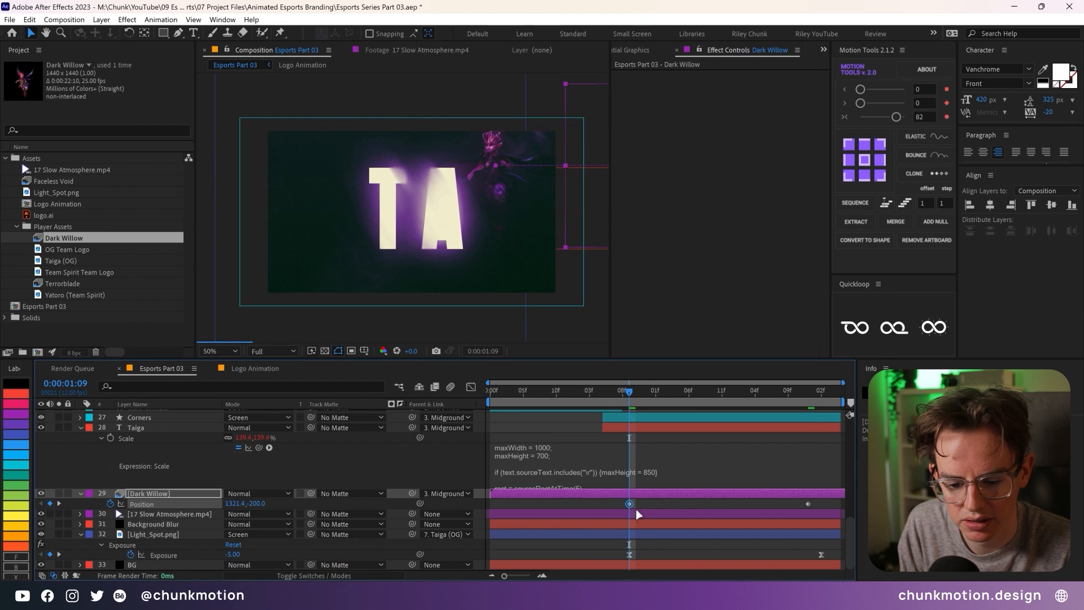
# - Separate the Dark Willow layer's Position dimensions and remove the Y Position keyframes
pyautogui.rightClick(142, 508)
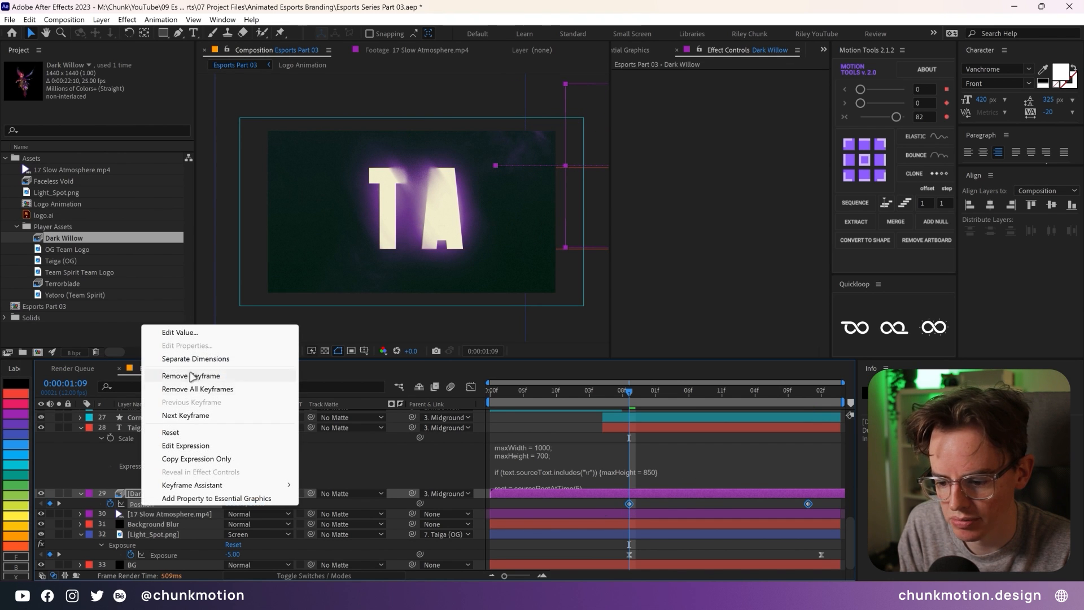
pyautogui.click(181, 361)
pyautogui.click(99, 519)
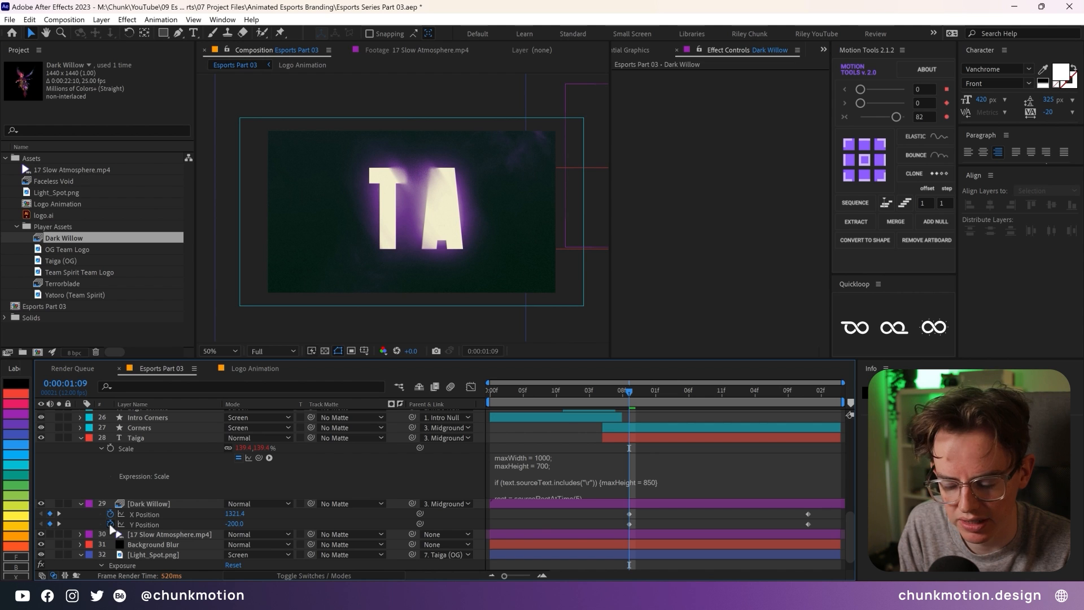
pyautogui.click(111, 524)
# - Shape Dark Willow's X Position curve to start very fast and settle with a long ease, and preview the slide-in
pyautogui.click(628, 514)
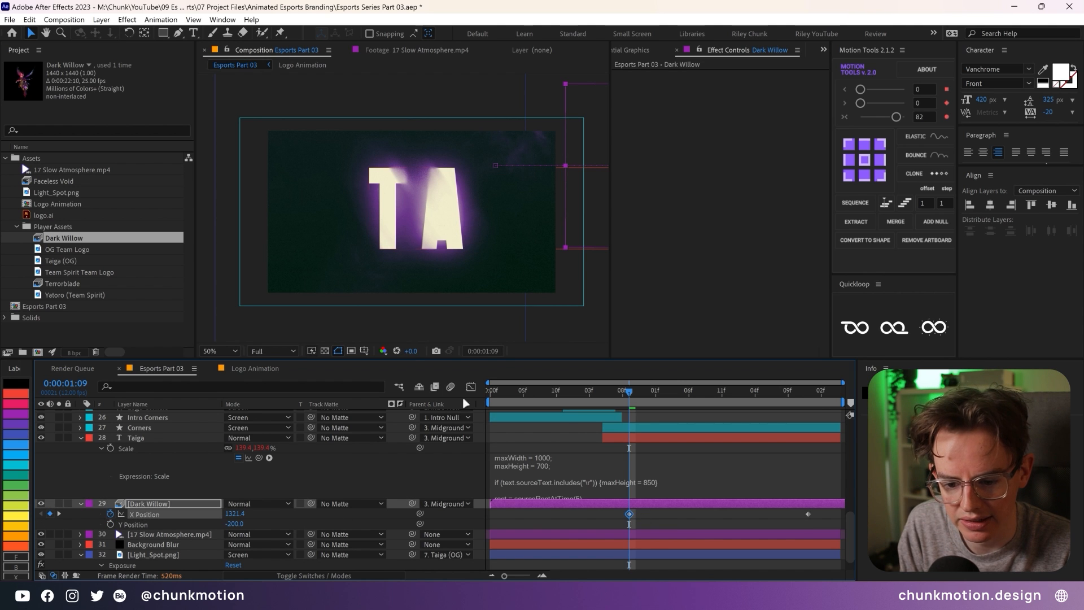
pyautogui.click(471, 388)
pyautogui.moveTo(630, 419); pyautogui.dragTo(631, 506)
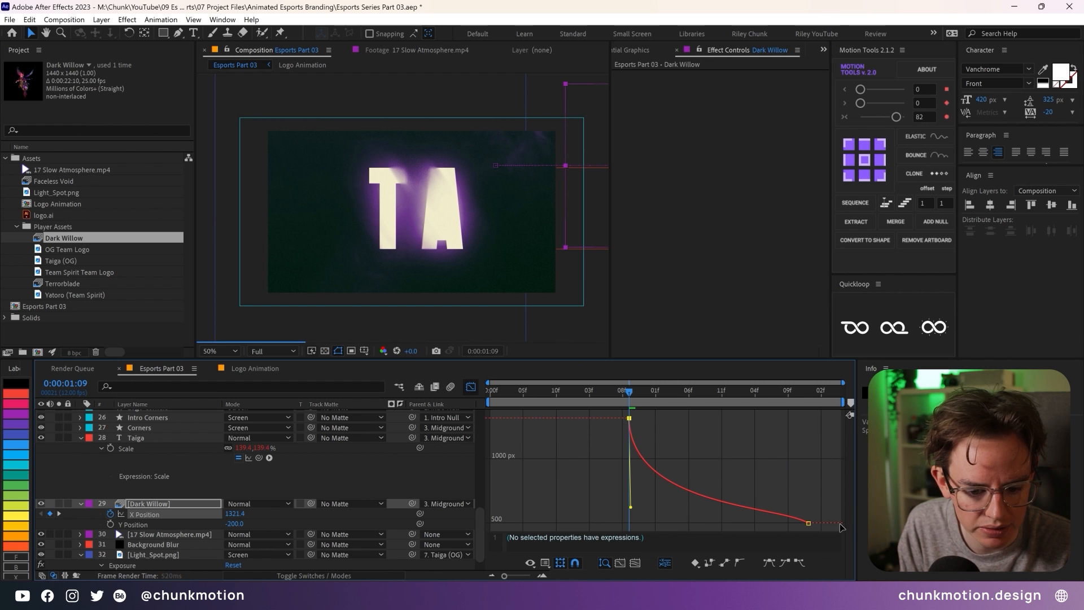
pyautogui.moveTo(805, 523); pyautogui.dragTo(643, 523)
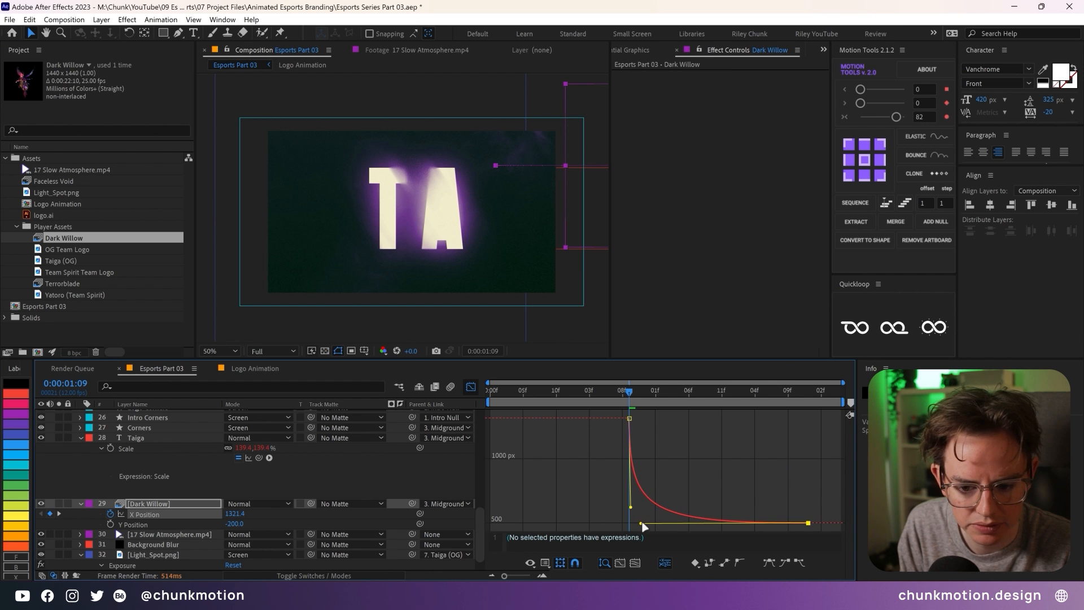
pyautogui.hotkey('shift', 'F3')
pyautogui.press('space')
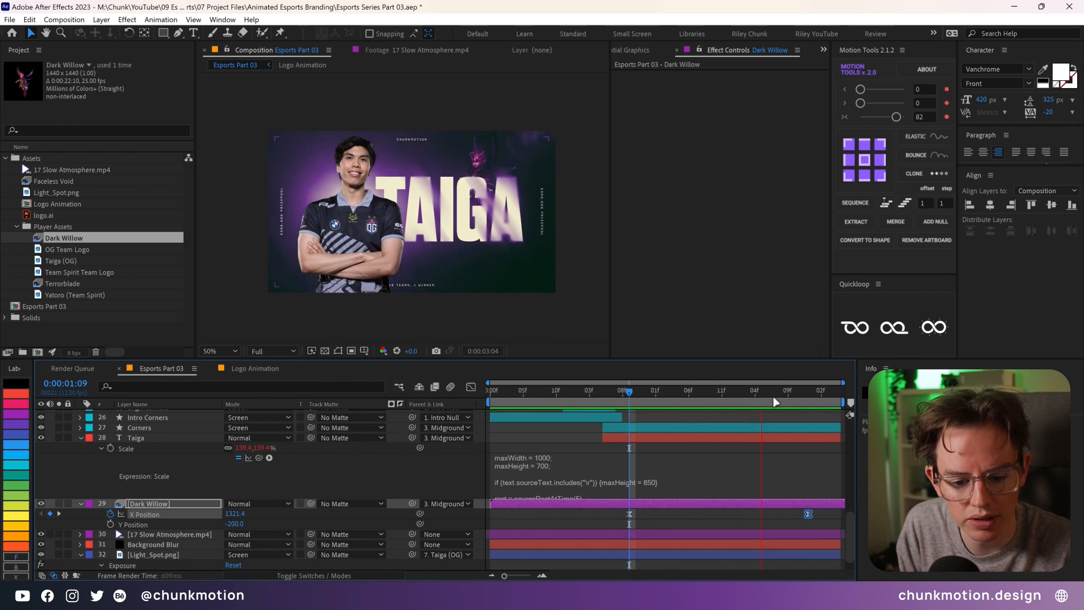
# - Move the light spot's ending Exposure keyframe earlier, to just before 0:00:03:03
pyautogui.click(748, 391)
pyautogui.scroll(-1, 744, 533)
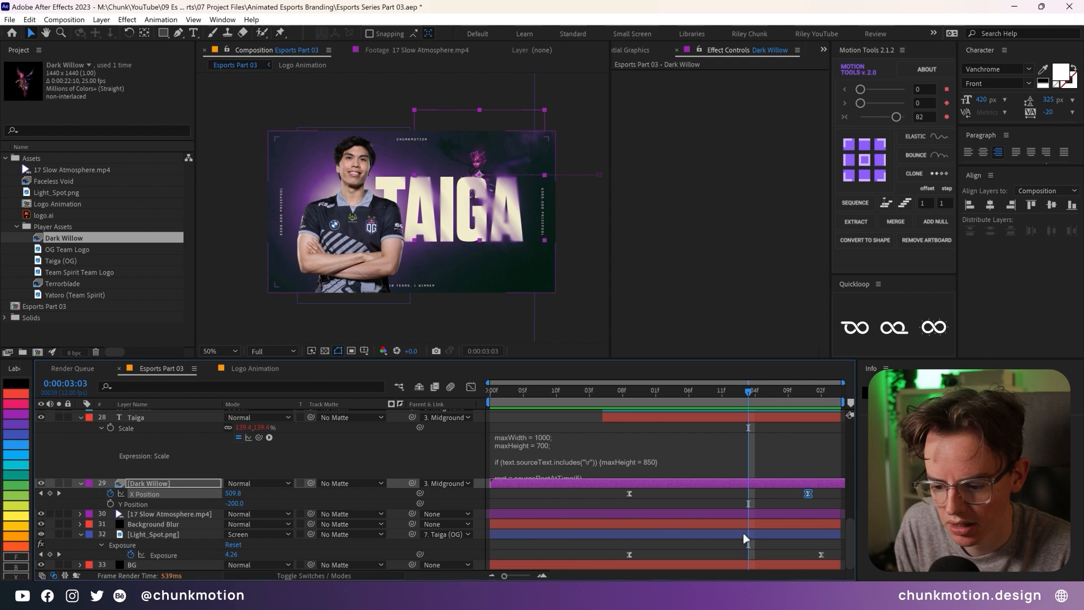
pyautogui.click(134, 534)
pyautogui.moveTo(821, 554); pyautogui.dragTo(727, 564)
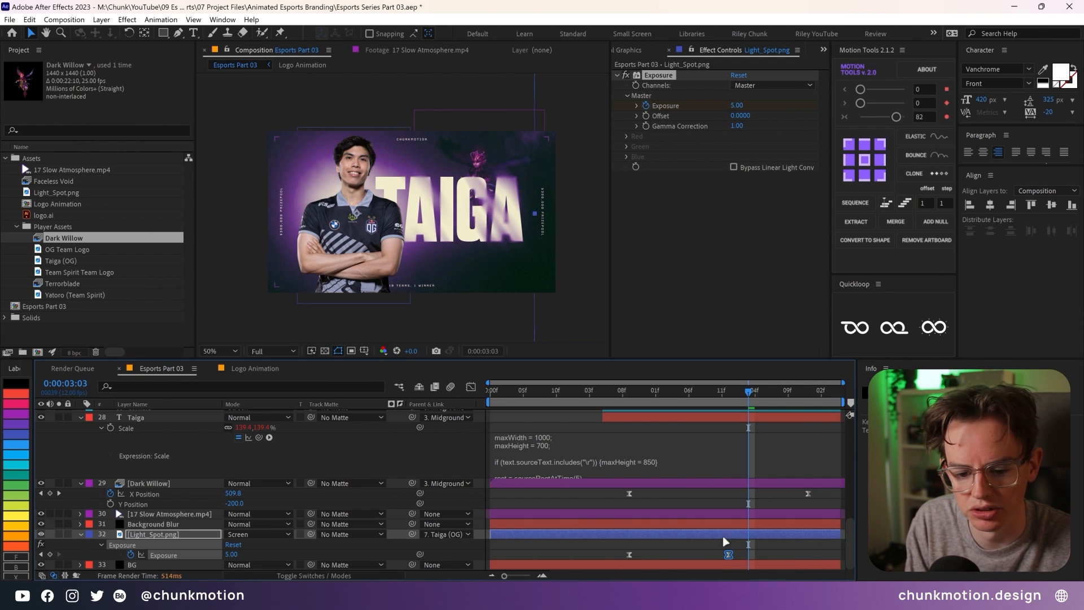
# - Add a Point Control effect to the Dark Willow layer and set its Point to 0, 0
pyautogui.click(796, 485)
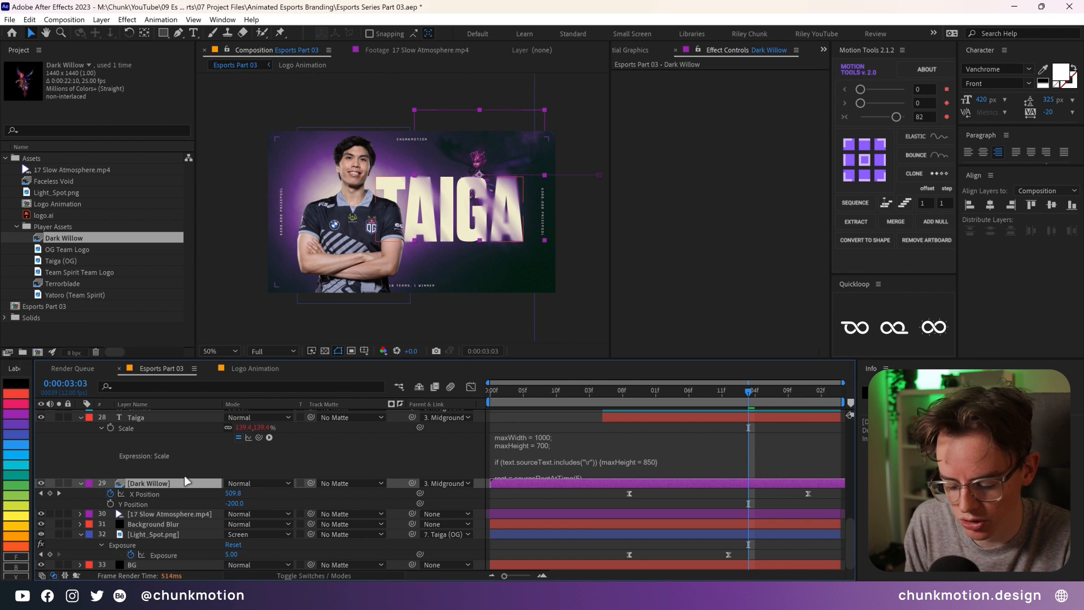
pyautogui.hotkey('ctrl', 'space')
pyautogui.write('poi')
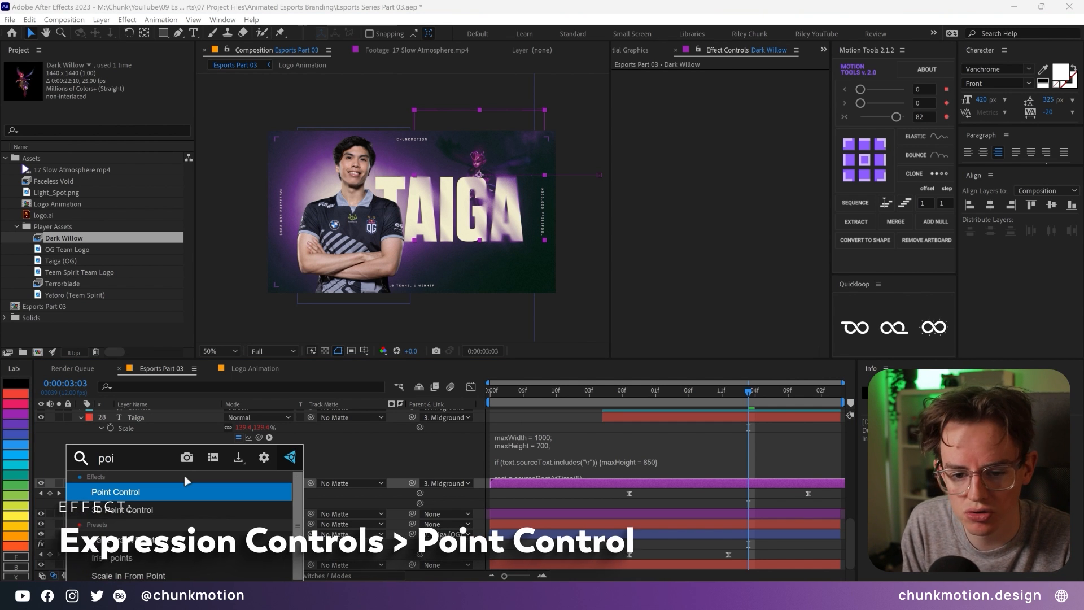
pyautogui.press('Return')
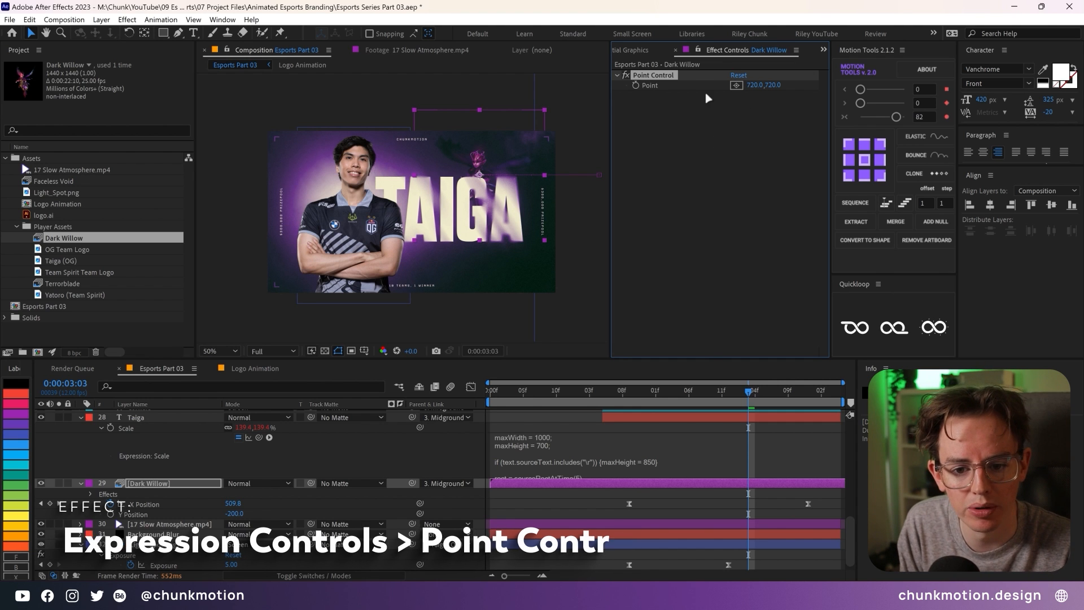
pyautogui.click(755, 87)
pyautogui.write('0')
pyautogui.press('Tab')
pyautogui.write('0')
pyautogui.press('Return')
pyautogui.click(743, 128)
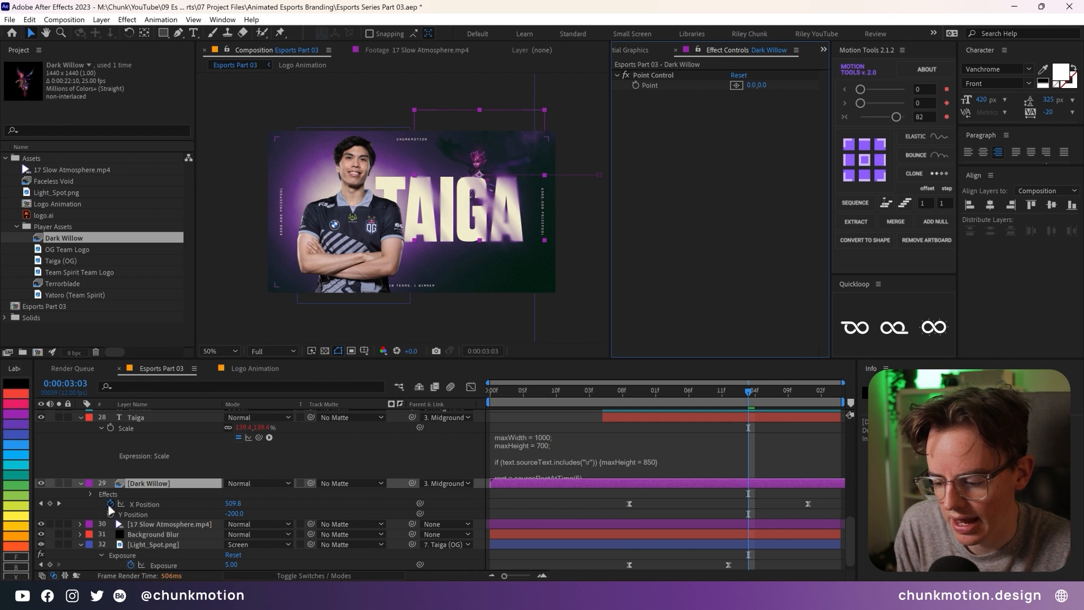
# - Give Dark Willow's X Position the expression transform.xPosition + effect("Point Control")("Point")[0], test the horizontal offset and undo the test
pyautogui.keyDown('alt'); pyautogui.click(111, 504); pyautogui.keyUp('alt')
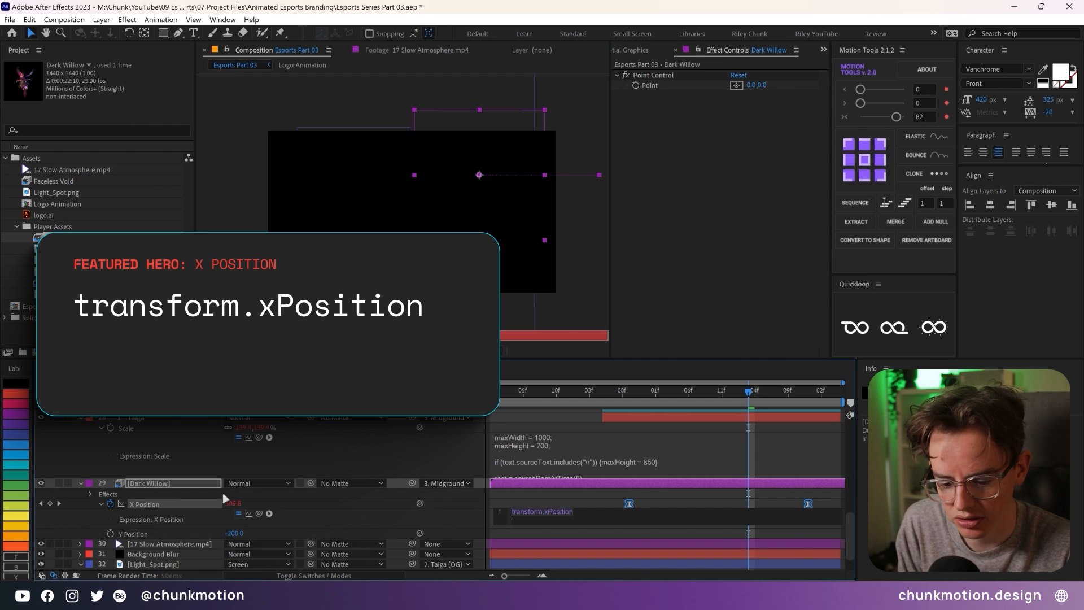
pyautogui.click(603, 509)
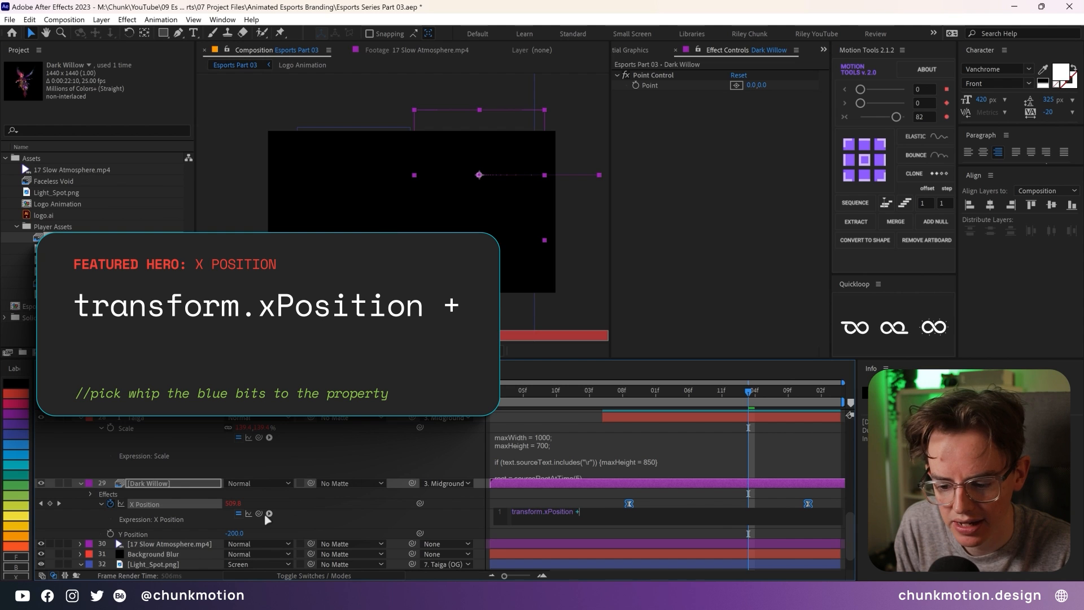
pyautogui.moveTo(330, 500); pyautogui.dragTo(752, 88)
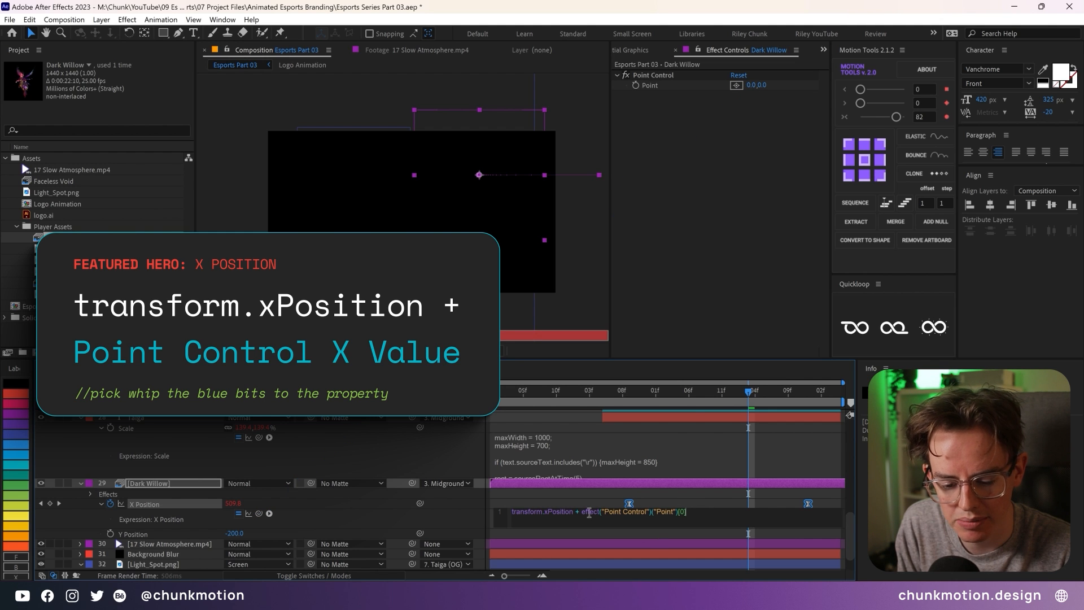
pyautogui.click(567, 502)
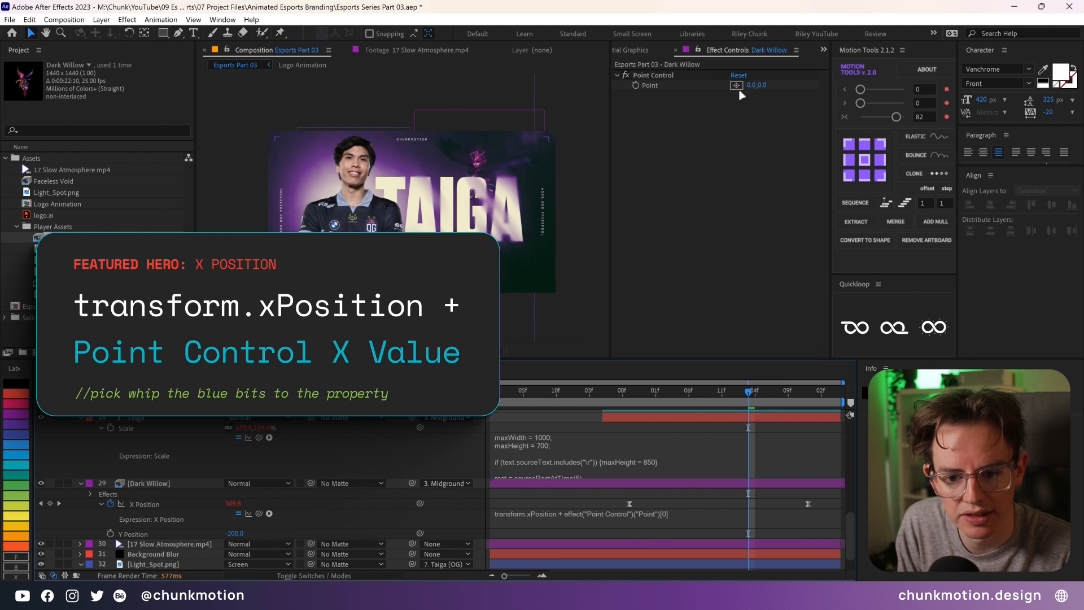
pyautogui.moveTo(751, 86); pyautogui.dragTo(636, 85)
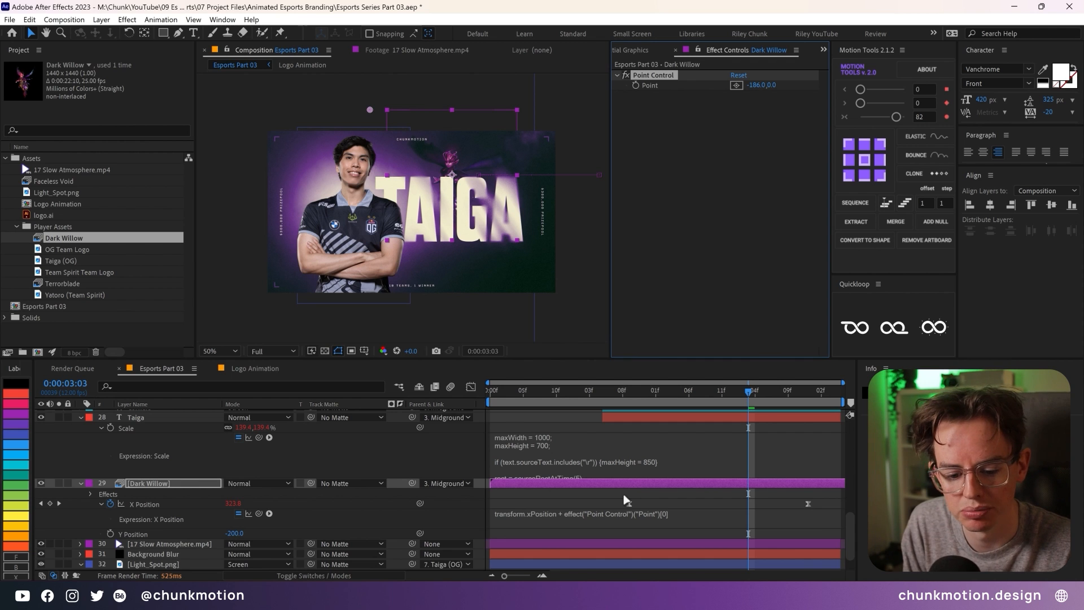
pyautogui.hotkey('ctrl', 'z')
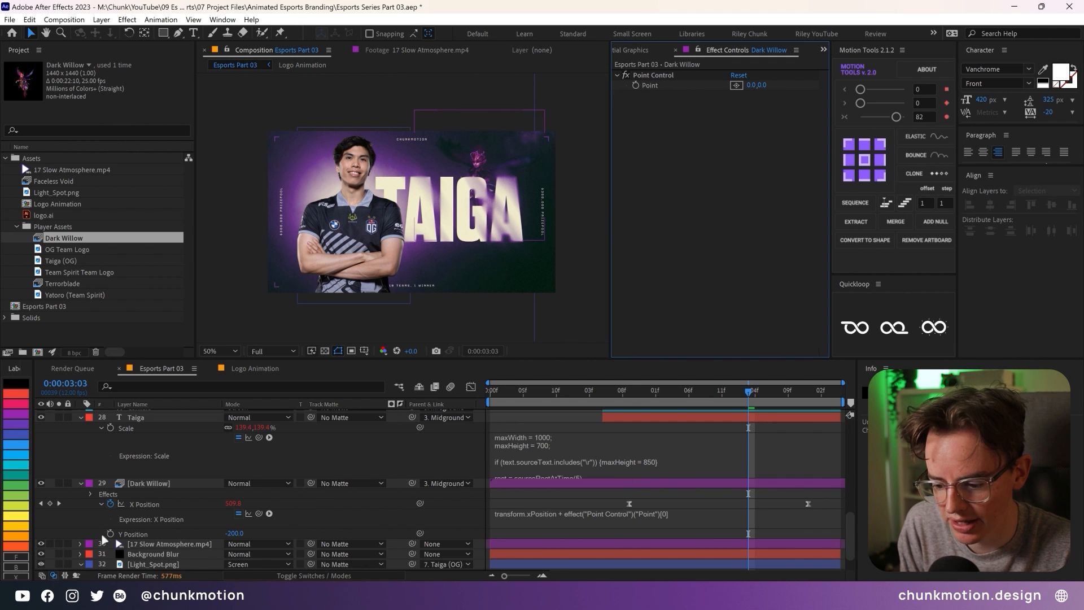
# - Give Dark Willow's Y Position the expression transform.yPosition + effect("Point Control")("Point")[1], test it and reset the Point's Y value to 0
pyautogui.keyDown('alt'); pyautogui.click(110, 534); pyautogui.keyUp('alt')
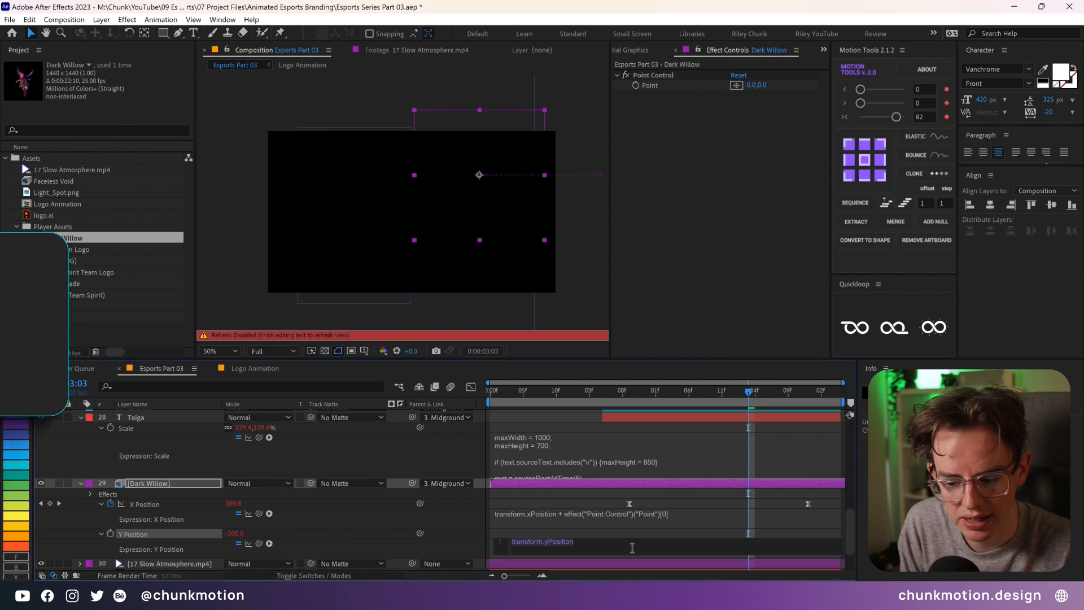
pyautogui.click(621, 544)
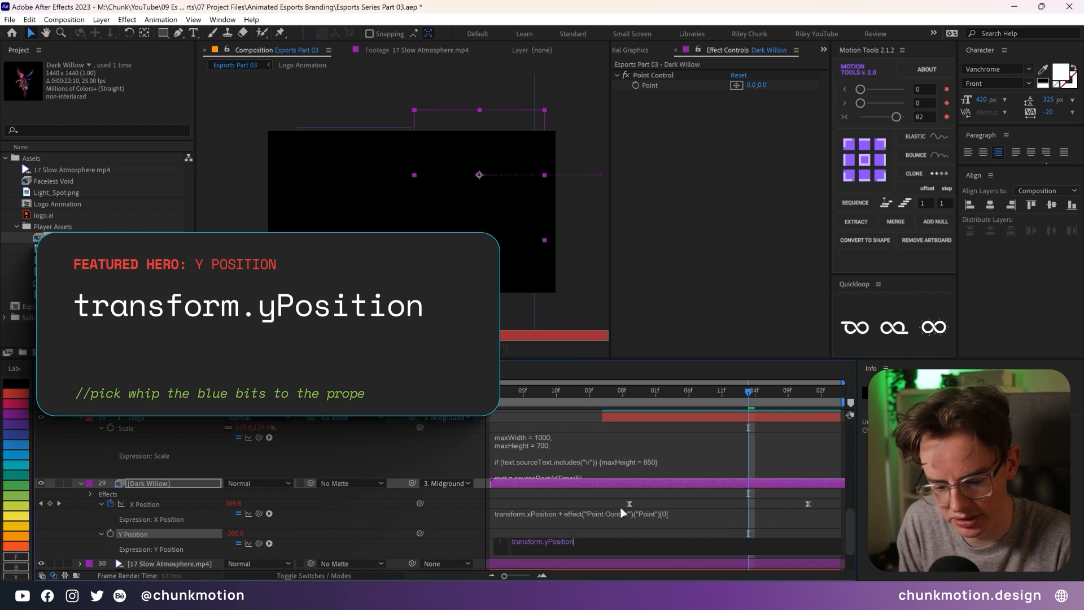
pyautogui.moveTo(259, 544); pyautogui.dragTo(727, 86)
pyautogui.click(725, 192)
pyautogui.click(764, 86)
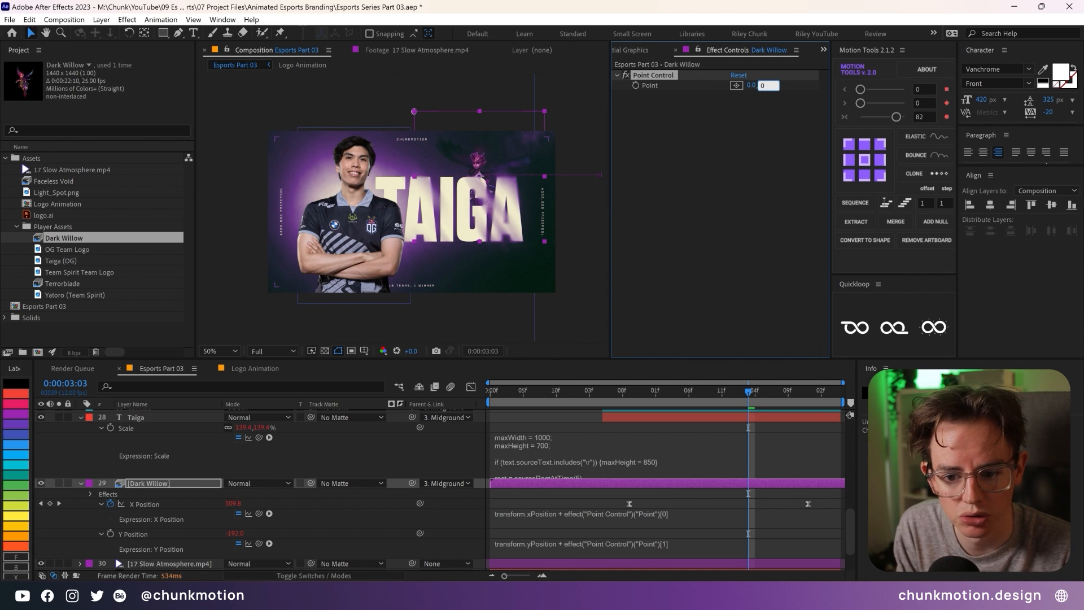
pyautogui.write('0')
pyautogui.click(763, 128)
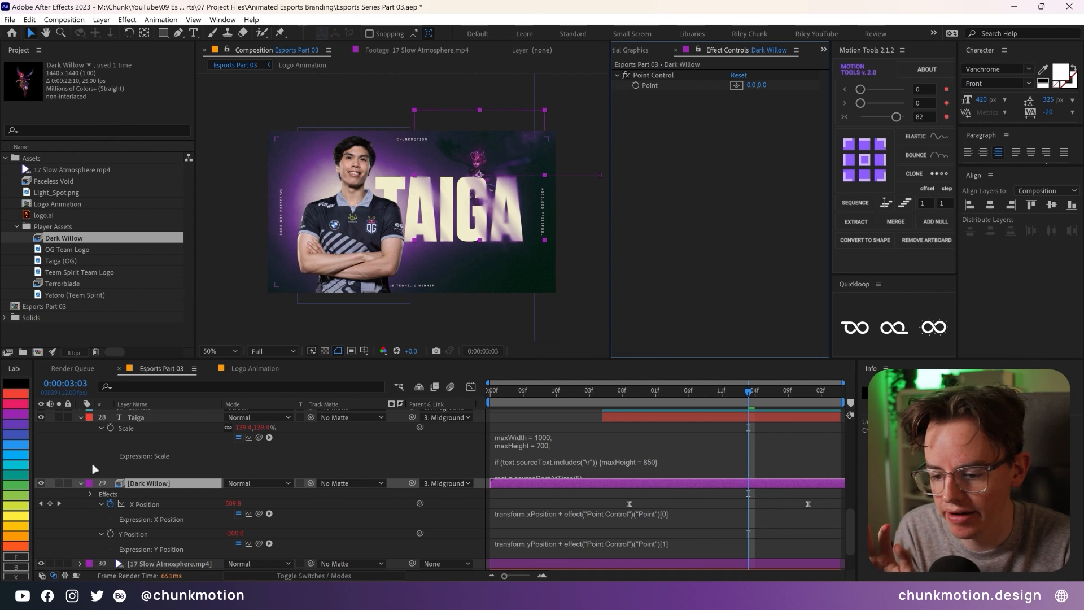
# - Review the Toner layer's Curves and CC Toner effects and move the Taiga (OG) player layer directly beneath Toner
pyautogui.scroll(7, 226, 526)
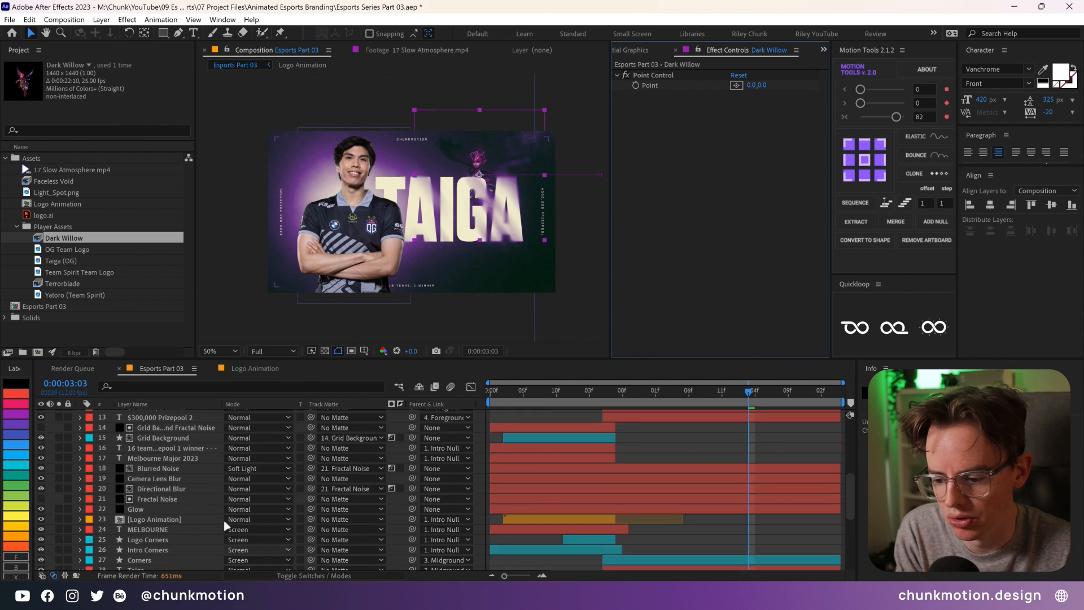
pyautogui.scroll(3, 192, 503)
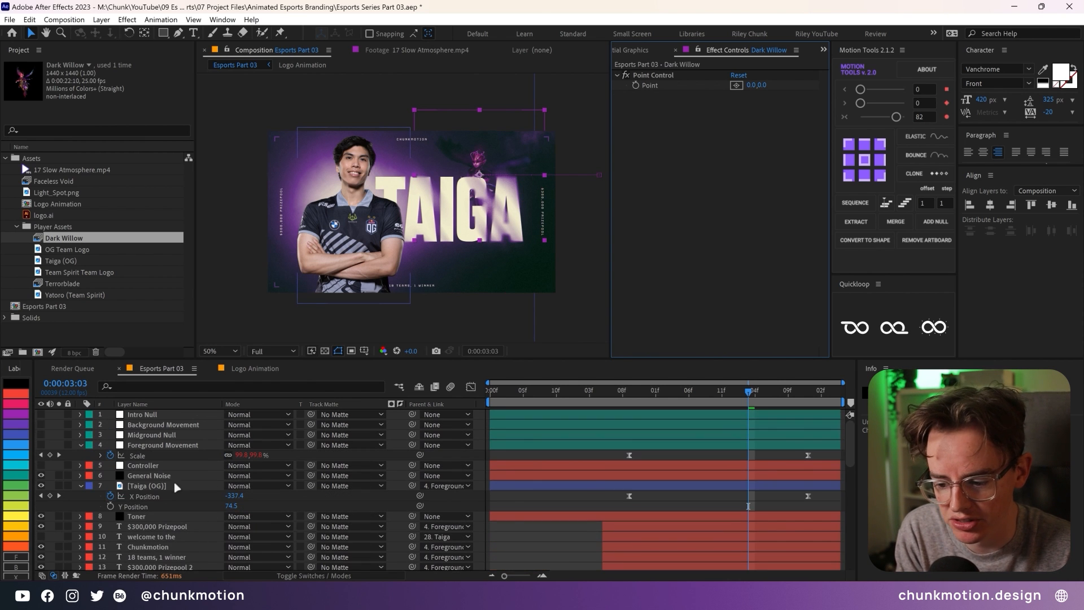
pyautogui.click(140, 516)
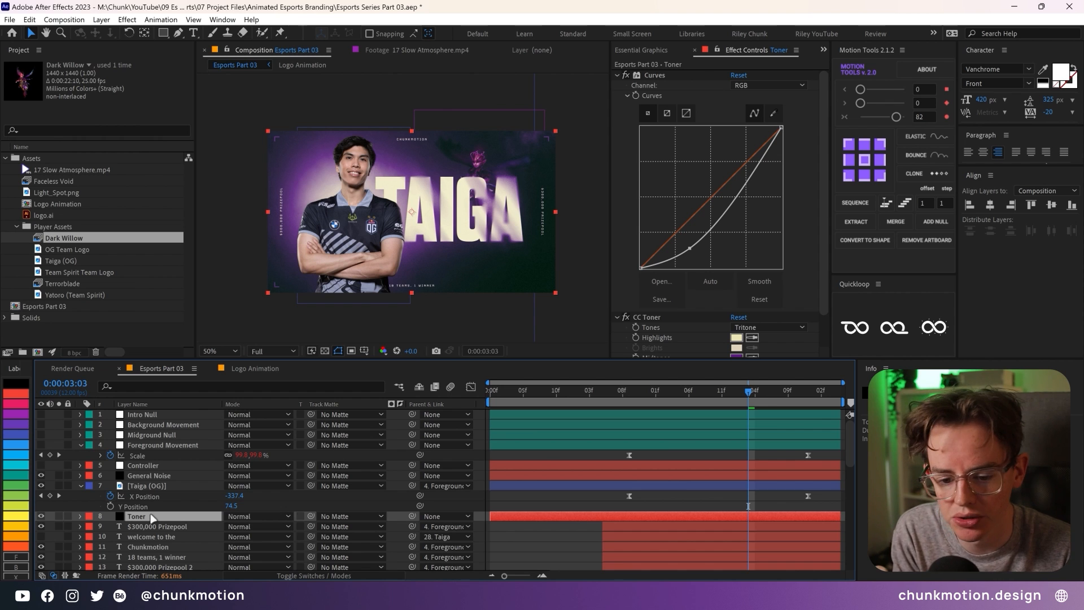
pyautogui.scroll(-2, 719, 306)
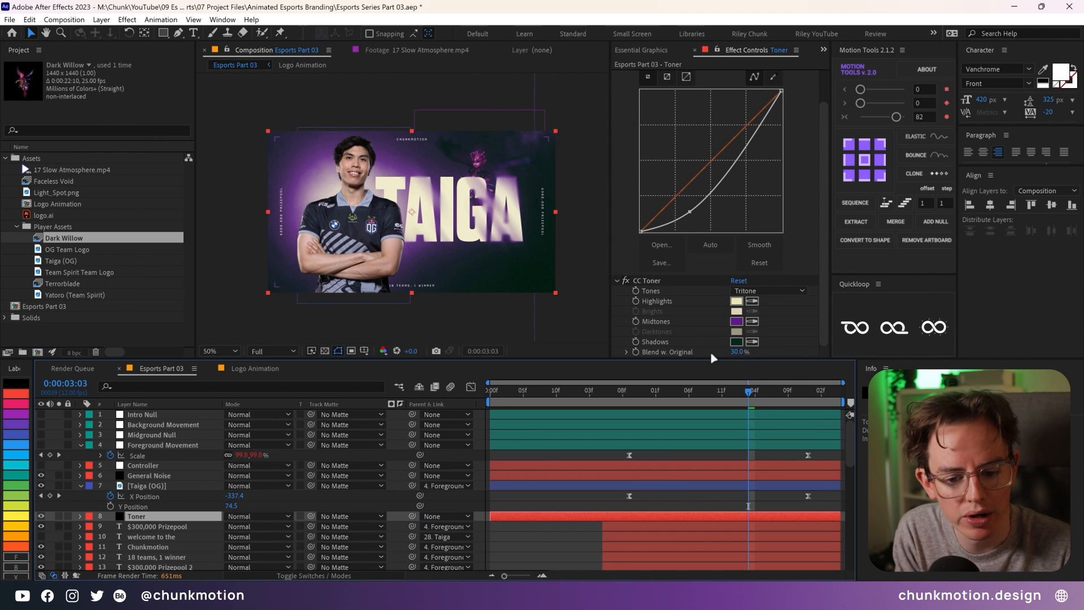
pyautogui.moveTo(141, 488); pyautogui.dragTo(151, 521)
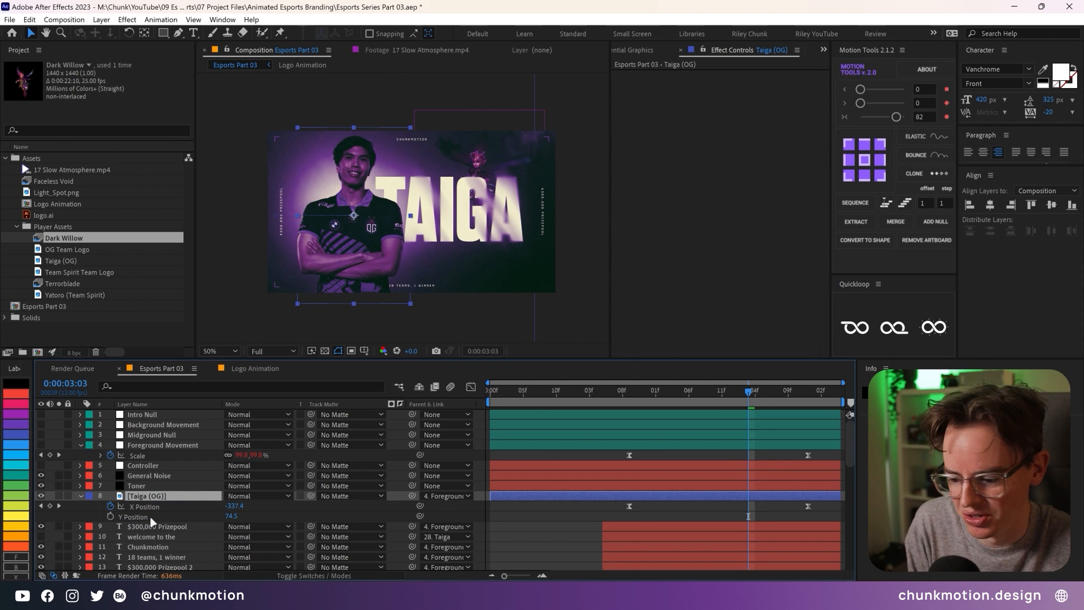
# - Undo moving the Taiga (OG) layer beneath Toner and copy the Toner layer's CC Toner effect onto Taiga (OG)
pyautogui.hotkey('ctrl', 'z')
pyautogui.click(159, 518)
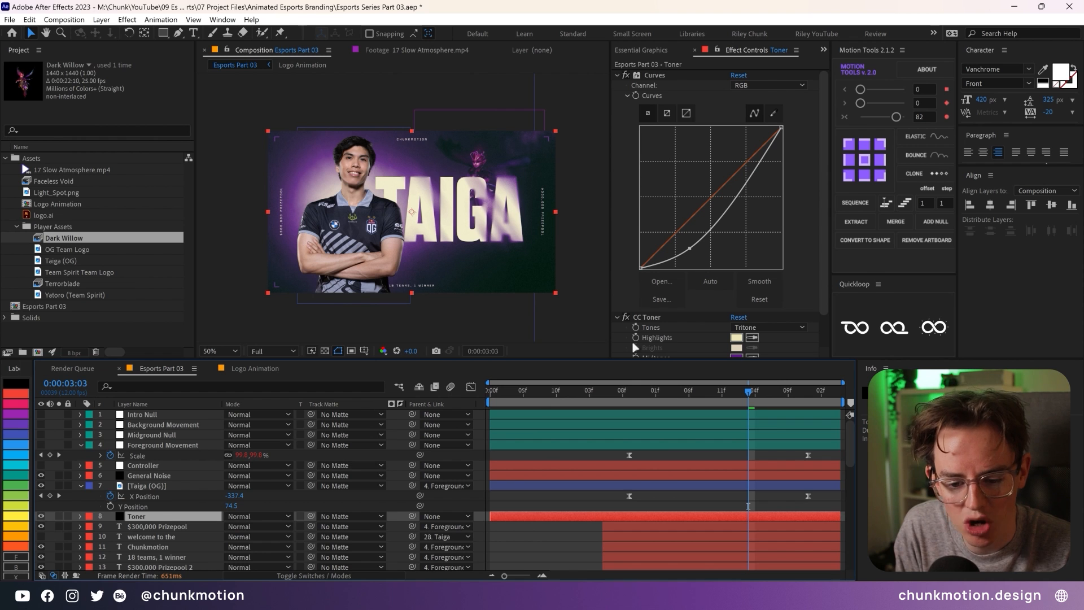
pyautogui.click(658, 318)
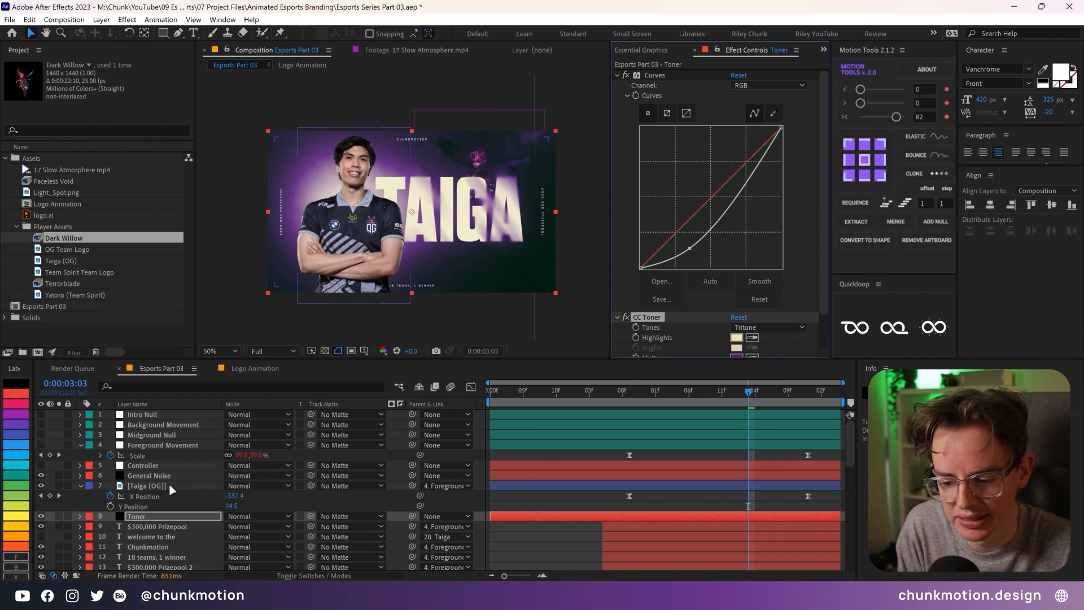
pyautogui.click(148, 486)
pyautogui.hotkey('ctrl', 'v')
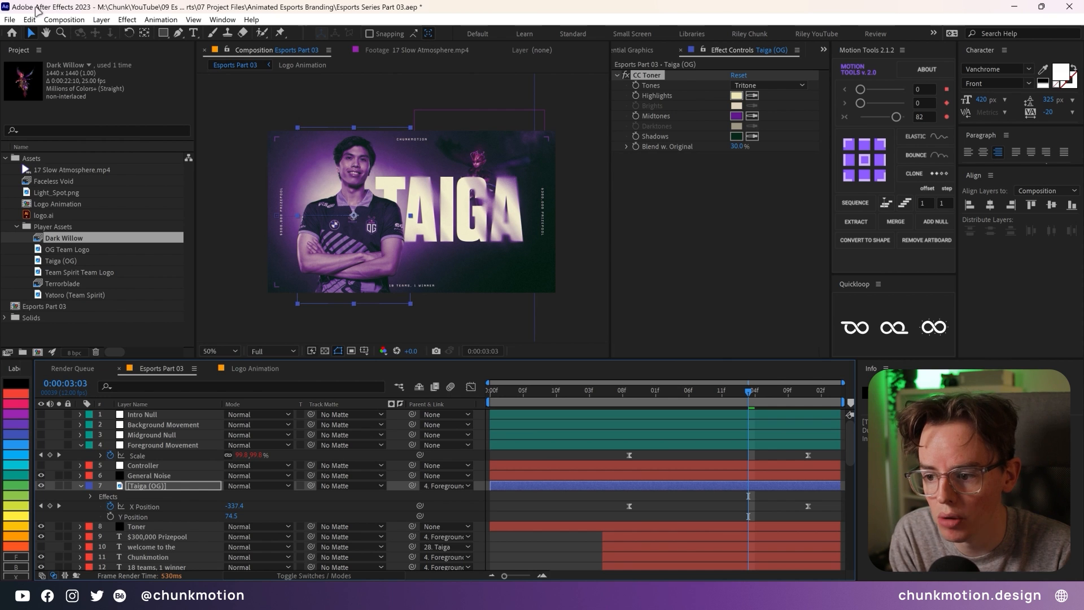
pyautogui.click(63, 19)
pyautogui.moveTo(29, 19)
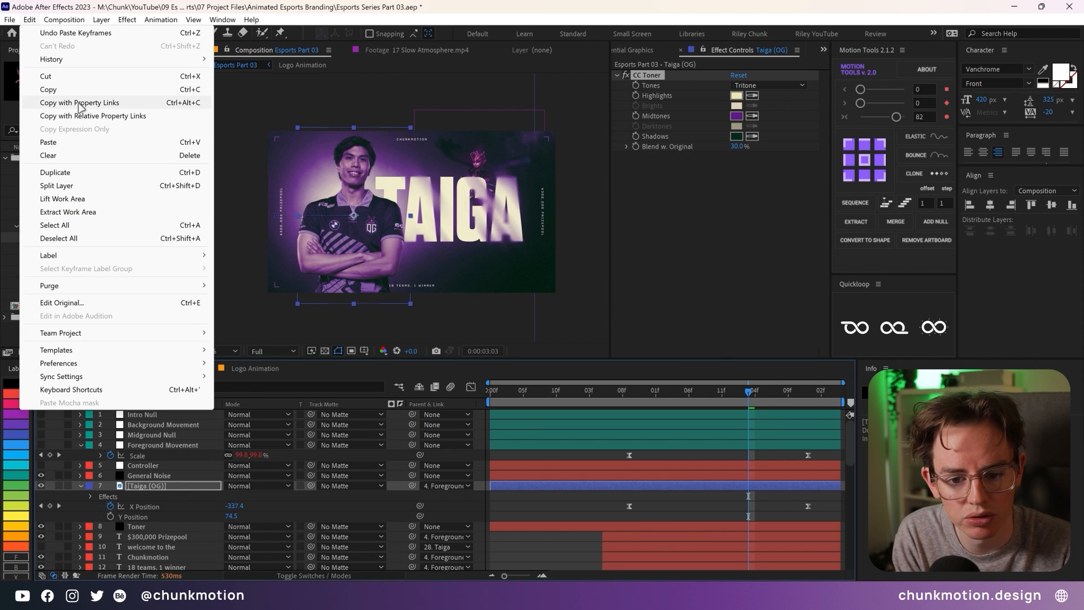
pyautogui.click(724, 259)
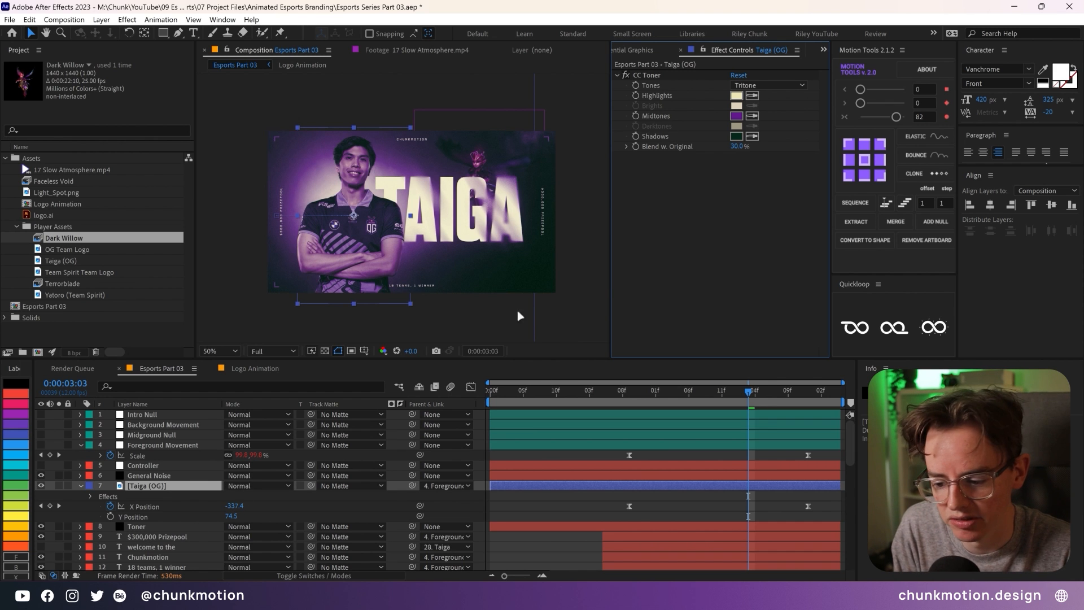
# - Reveal the CC Toner properties of both the Taiga (OG) and Toner layers together in an enlarged timeline
pyautogui.click(90, 496)
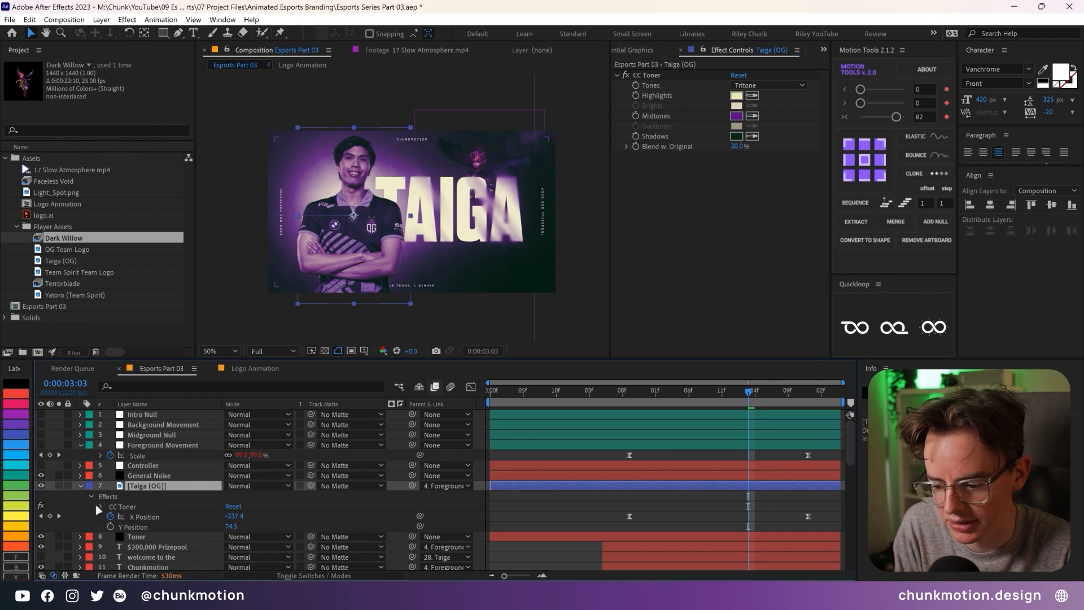
pyautogui.click(102, 507)
pyautogui.scroll(-3, 113, 512)
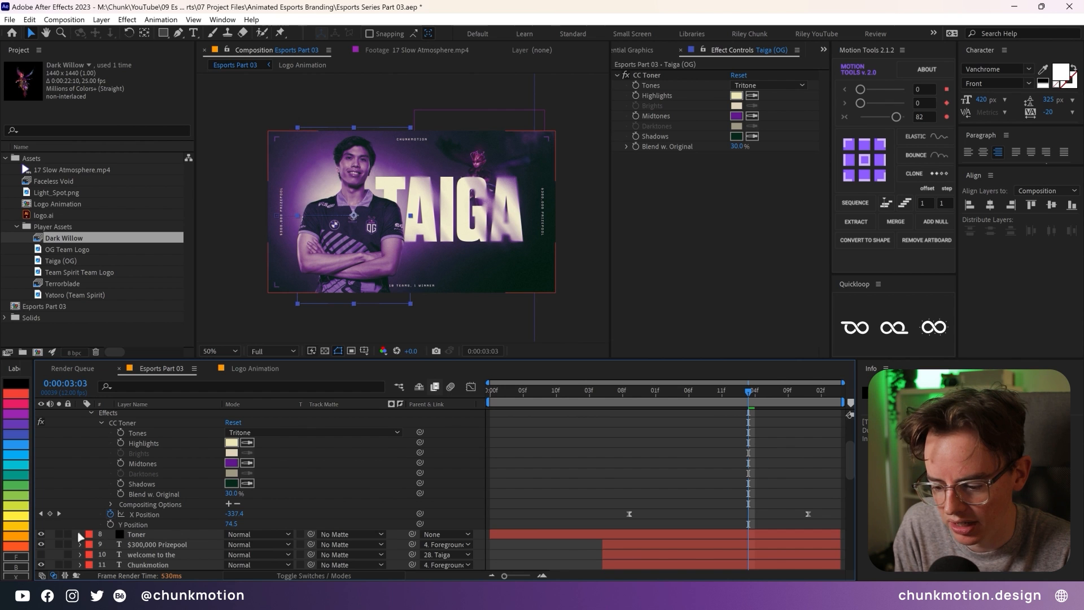
pyautogui.click(80, 534)
pyautogui.scroll(-1, 82, 539)
pyautogui.click(90, 515)
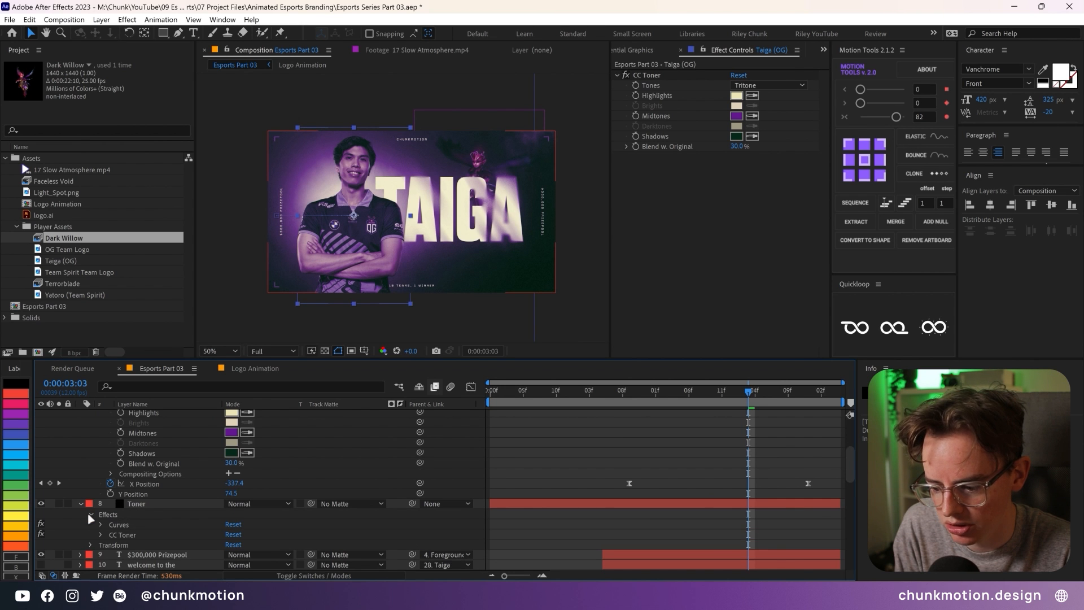
pyautogui.click(101, 535)
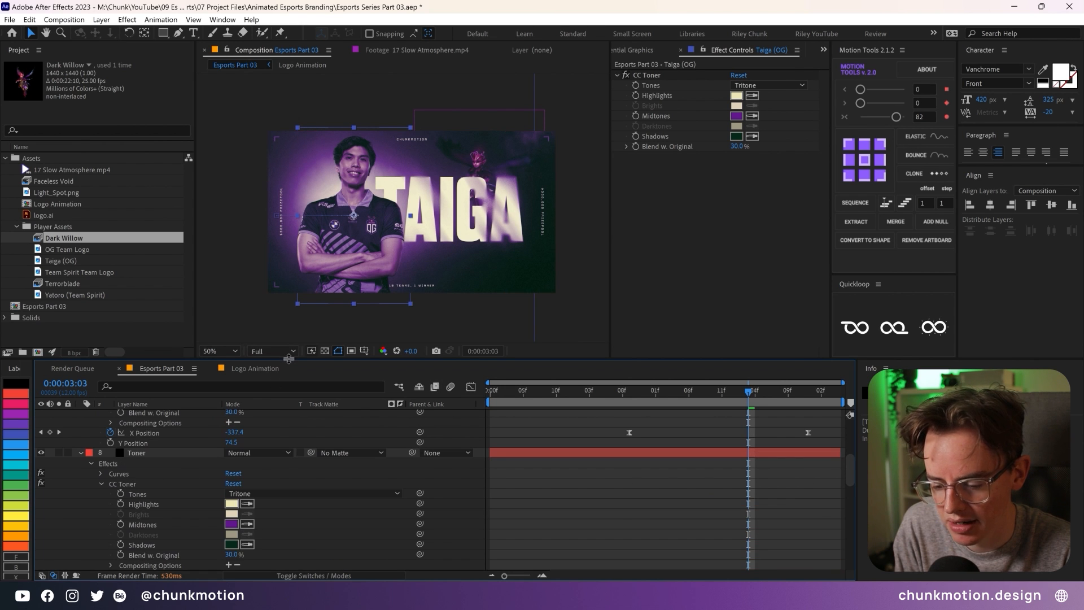
pyautogui.moveTo(290, 356); pyautogui.dragTo(290, 228)
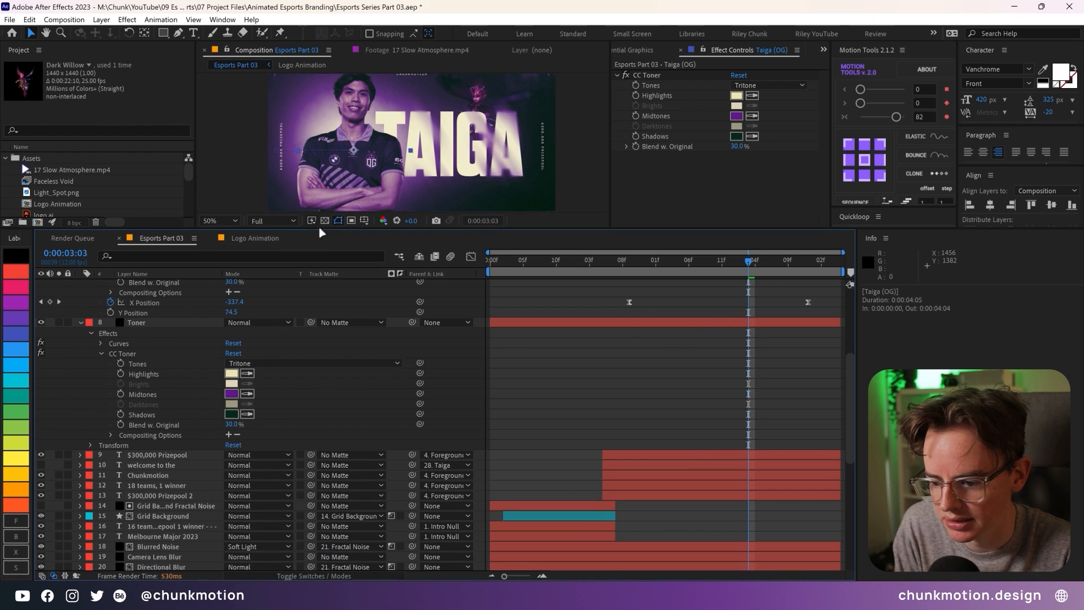
pyautogui.scroll(1, 182, 354)
pyautogui.scroll(2, 180, 351)
pyautogui.click(333, 341)
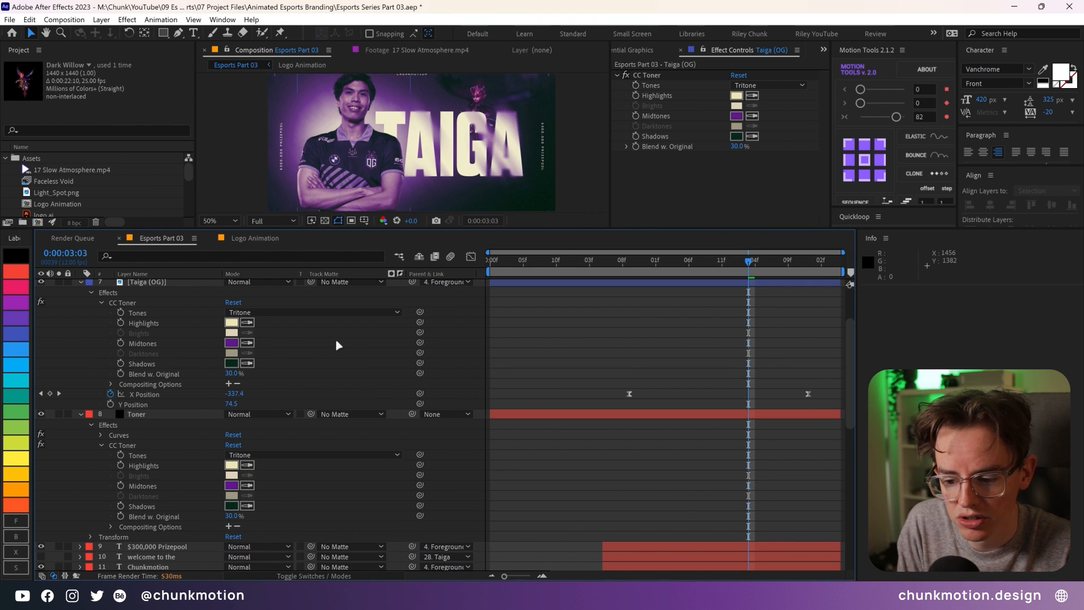
# - Link Taiga (OG)'s CC Toner Highlights, Midtones and Shadows to the matching colours of the Toner layer's CC Toner effect
pyautogui.moveTo(420, 322); pyautogui.dragTo(151, 466)
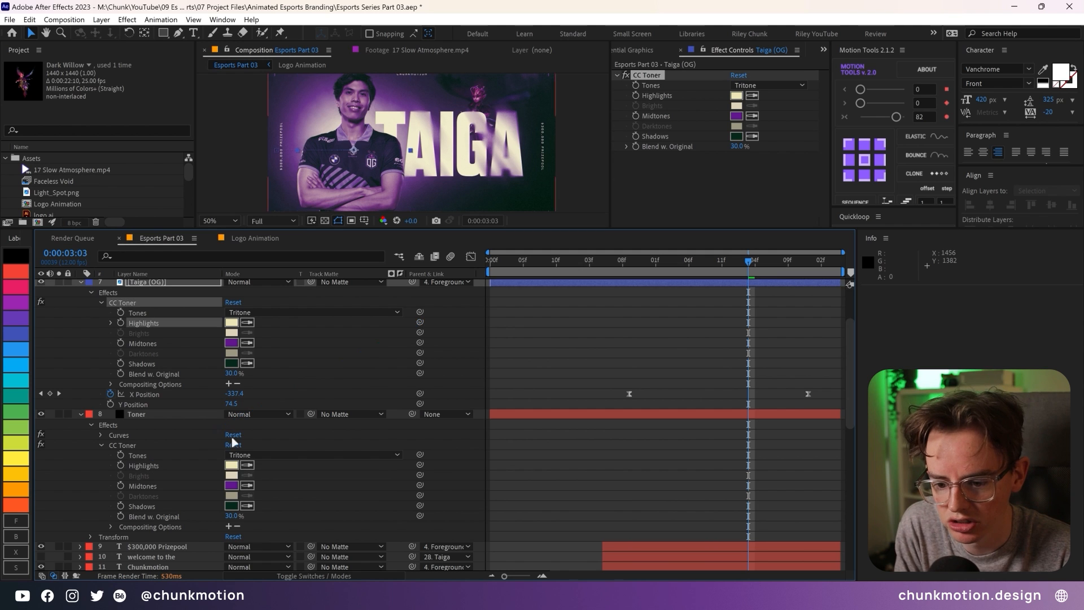
pyautogui.moveTo(419, 342); pyautogui.dragTo(161, 485)
pyautogui.moveTo(420, 363); pyautogui.dragTo(144, 508)
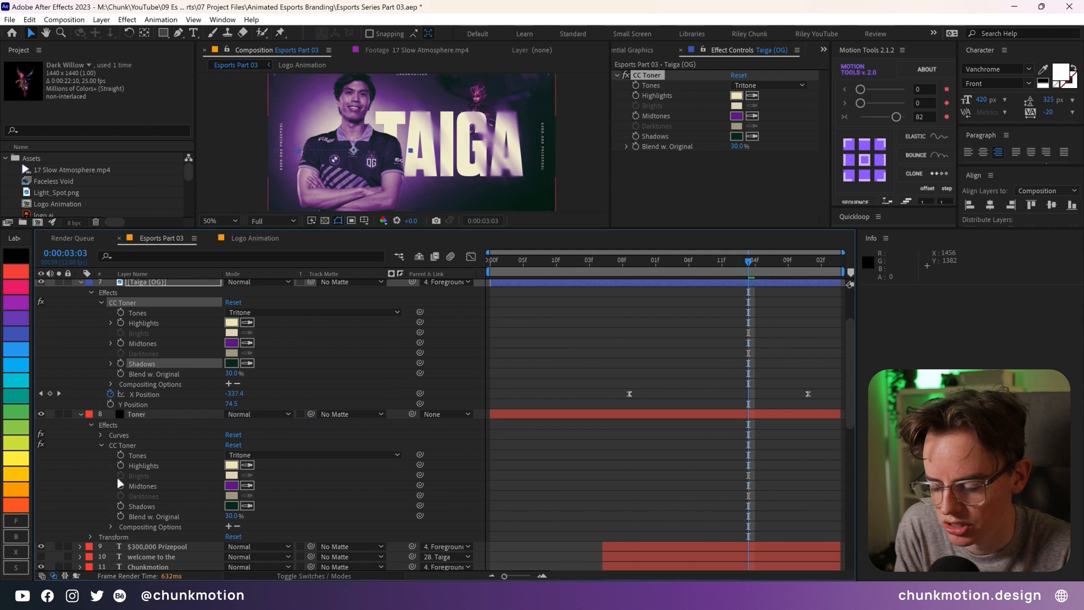
# - Set Taiga (OG)'s CC Toner Blend w. Original to 80%, restore the timeline's height and collapse the layer
pyautogui.click(233, 373)
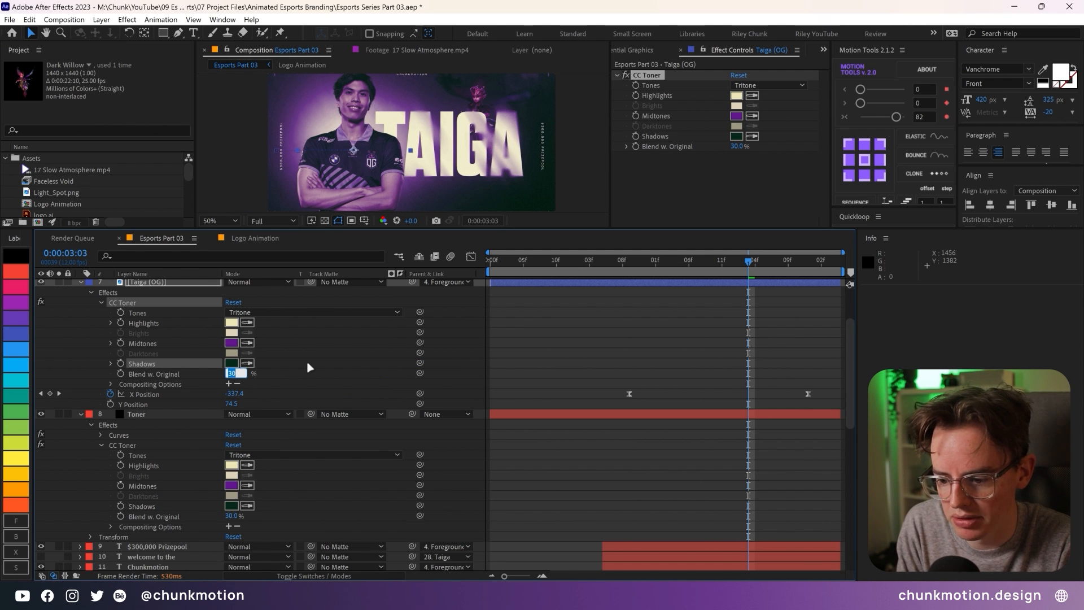
pyautogui.write('80')
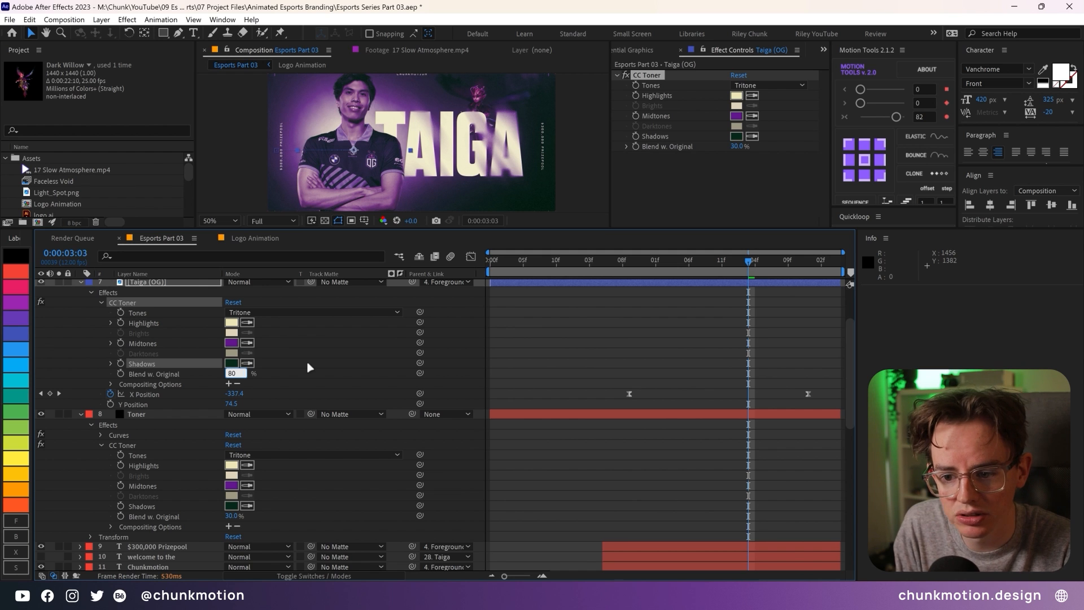
pyautogui.press('Return')
pyautogui.moveTo(264, 227); pyautogui.dragTo(284, 368)
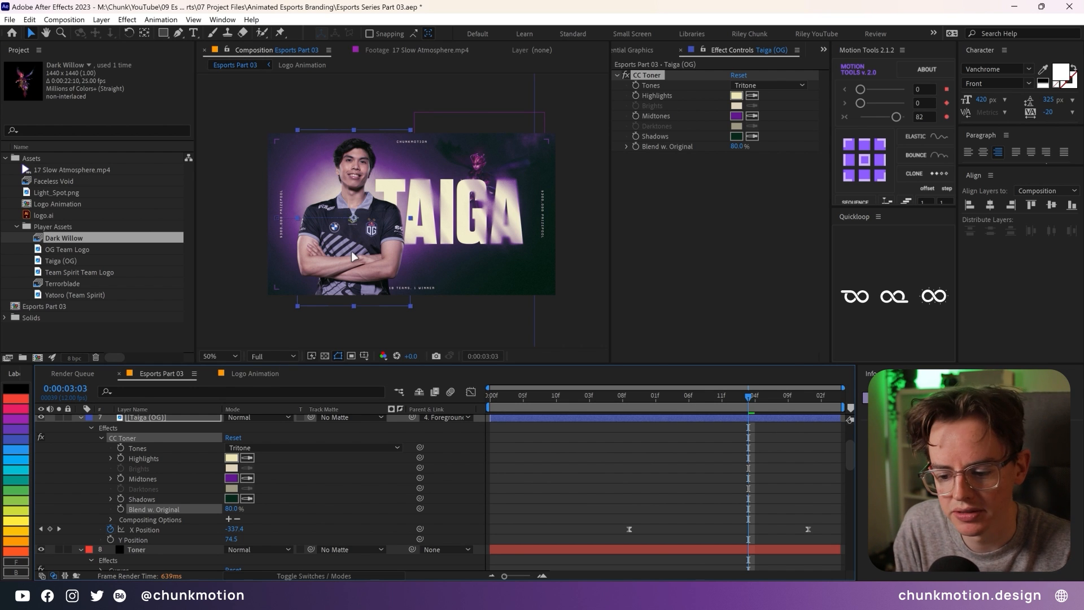
pyautogui.scroll(1, 136, 461)
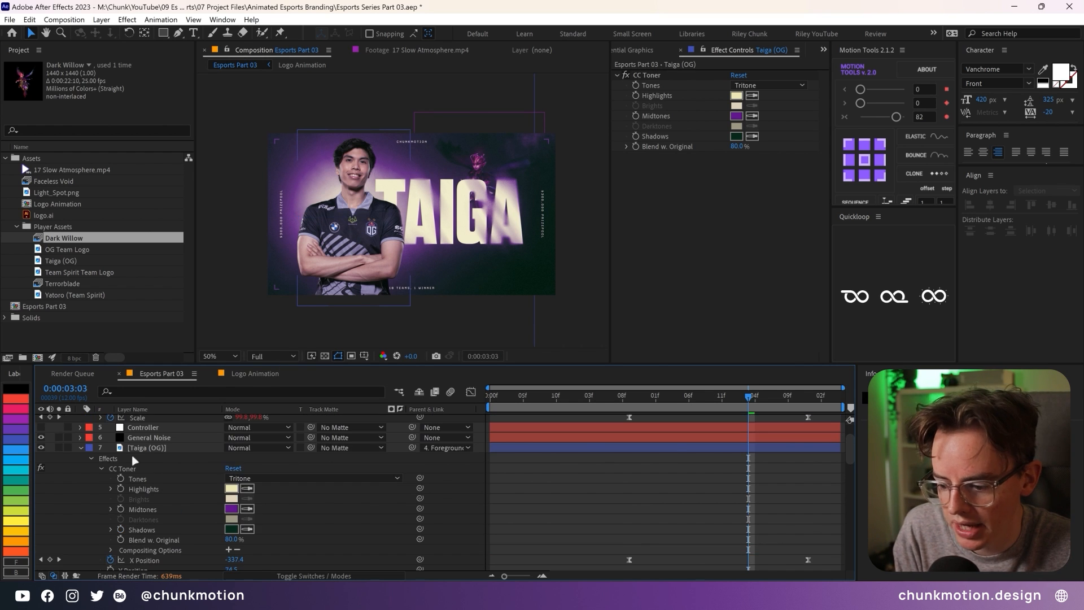
pyautogui.click(80, 448)
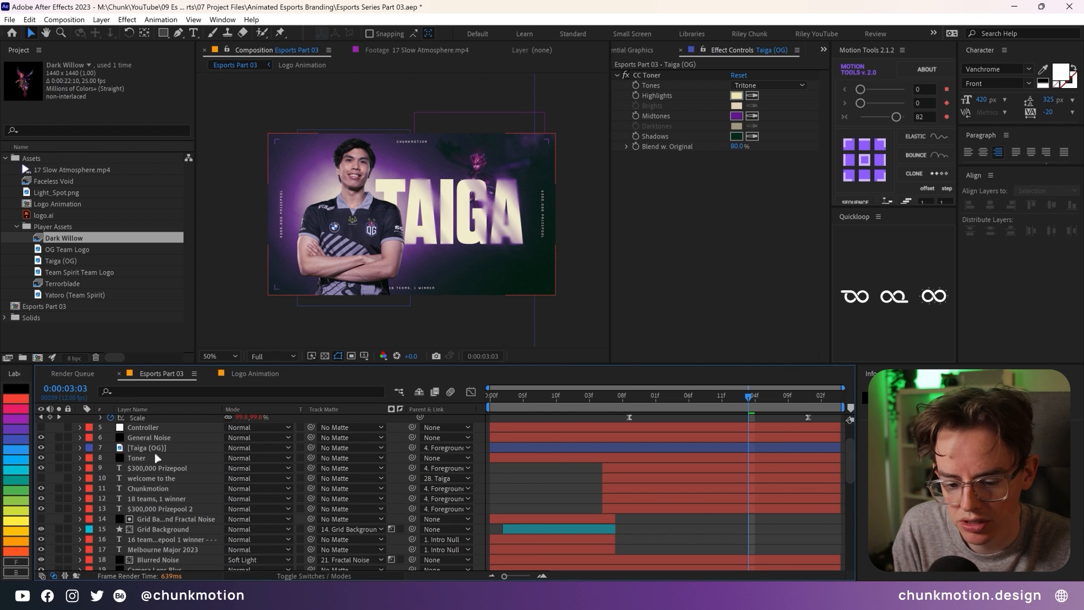
# - Add the OG Team Logo between Background Blur and Light_Spot.png, positioned behind the TAIGA text and scaled to 84%
pyautogui.scroll(-9, 158, 458)
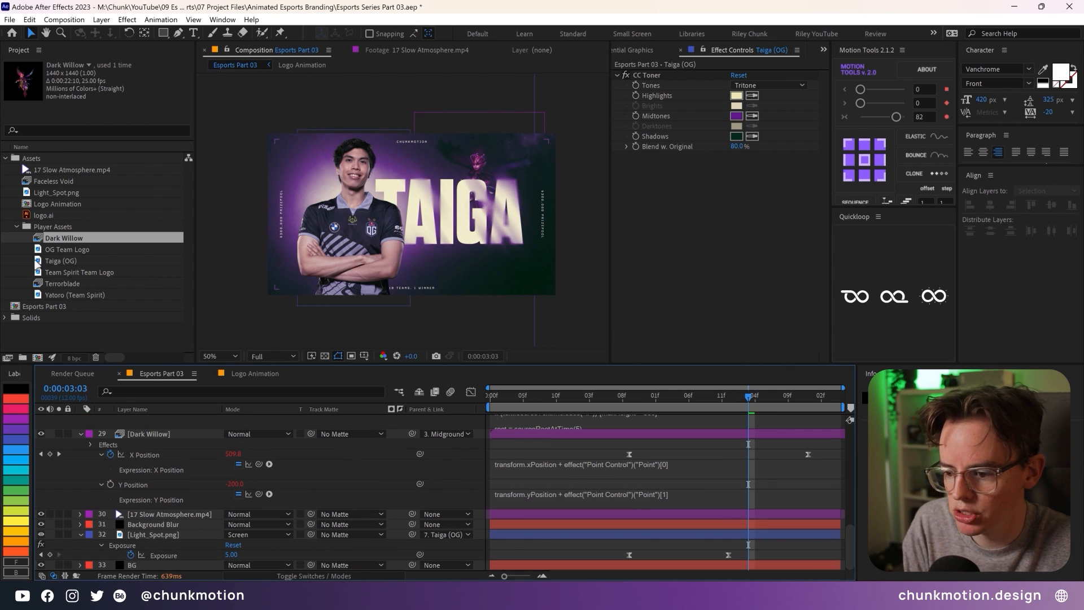
pyautogui.moveTo(65, 250); pyautogui.dragTo(174, 535)
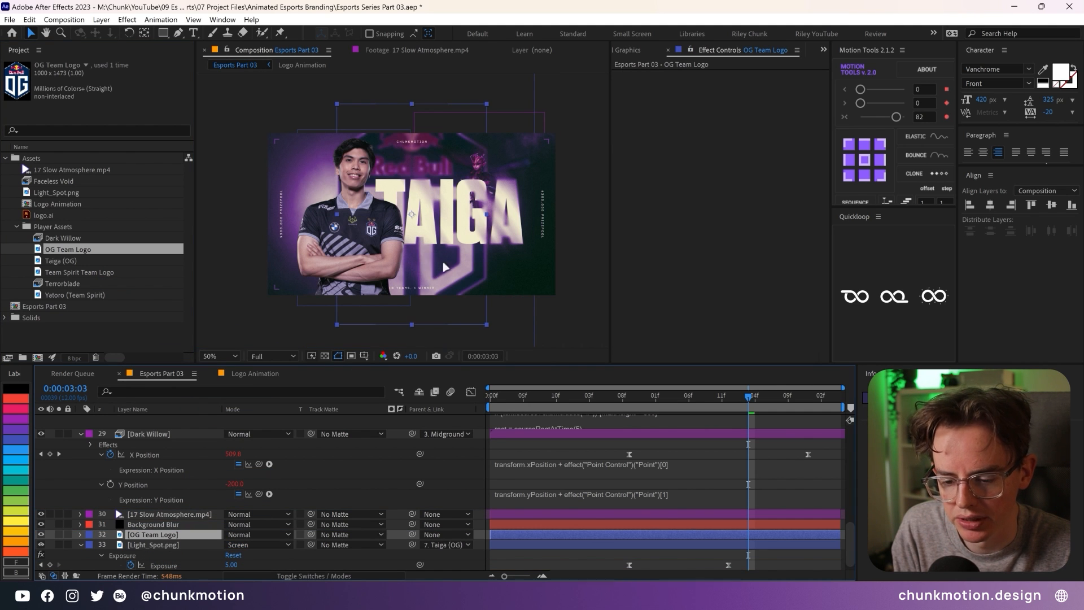
pyautogui.moveTo(444, 252); pyautogui.dragTo(483, 262)
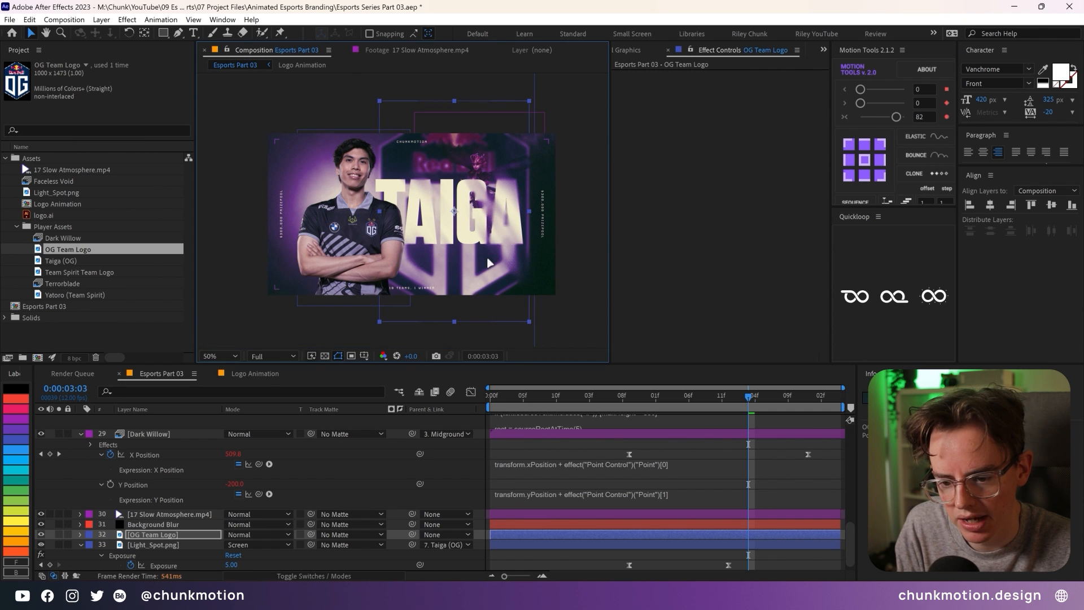
pyautogui.press('s')
pyautogui.moveTo(233, 544); pyautogui.dragTo(205, 534)
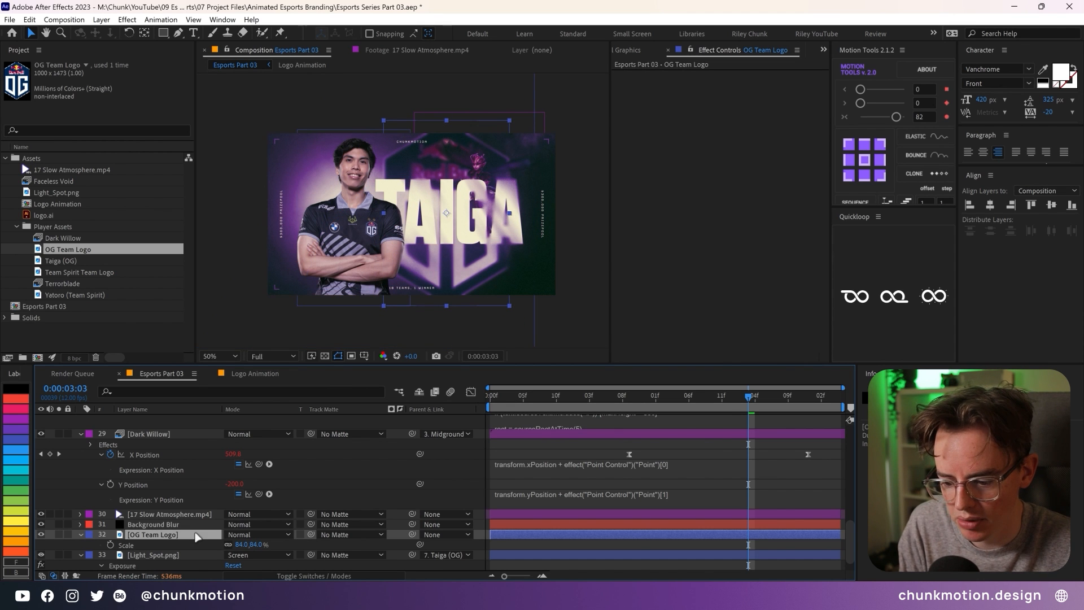
# - Blend the OG Team Logo in Screen mode at 50% opacity and nudge it slightly down and to the right
pyautogui.click(257, 535)
pyautogui.click(279, 161)
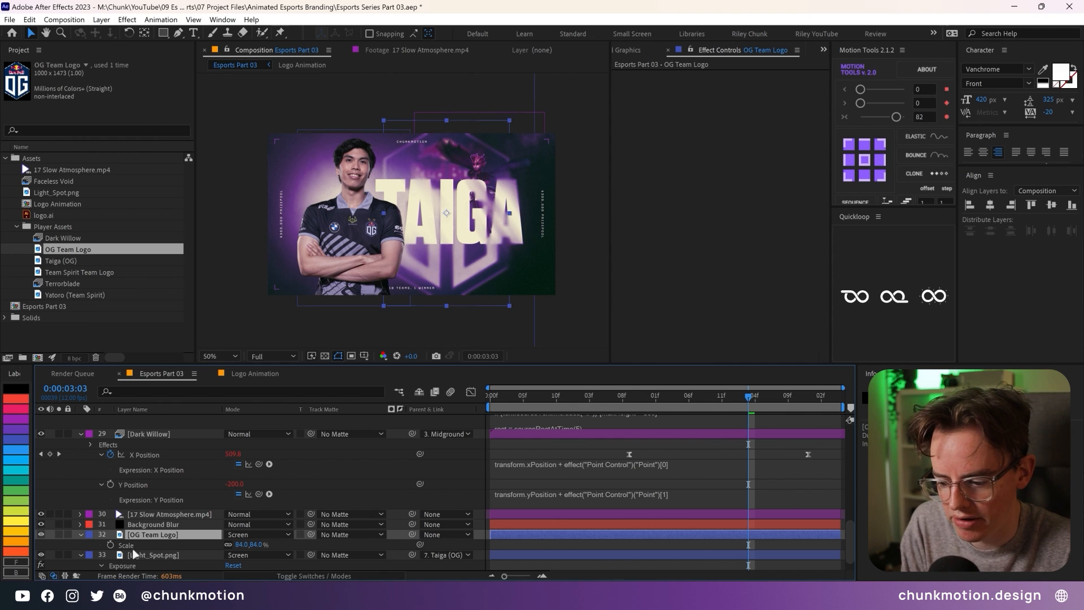
pyautogui.press('t')
pyautogui.click(233, 545)
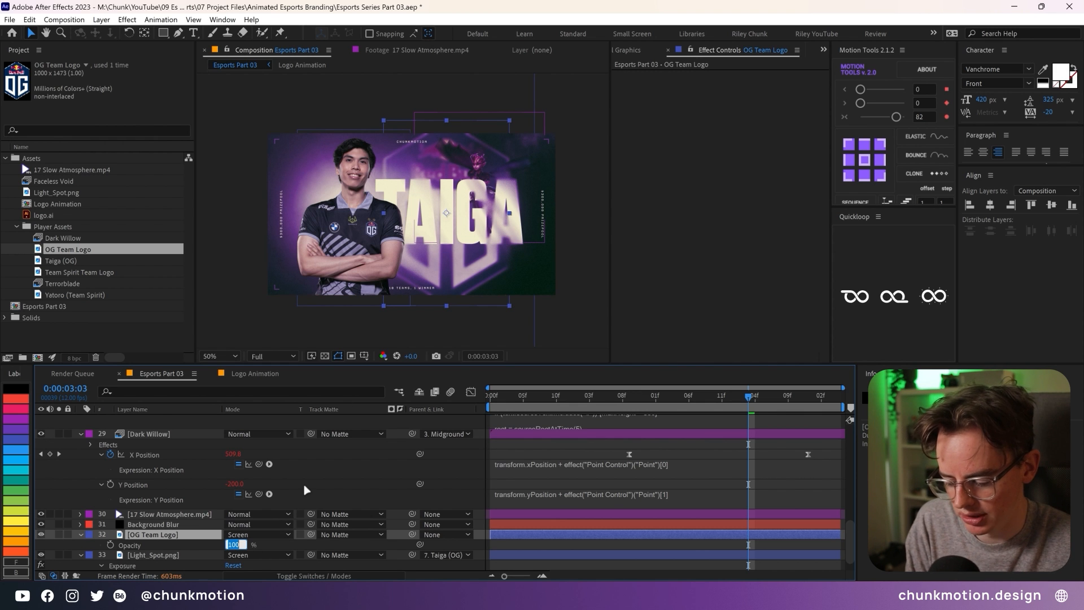
pyautogui.press('Return')
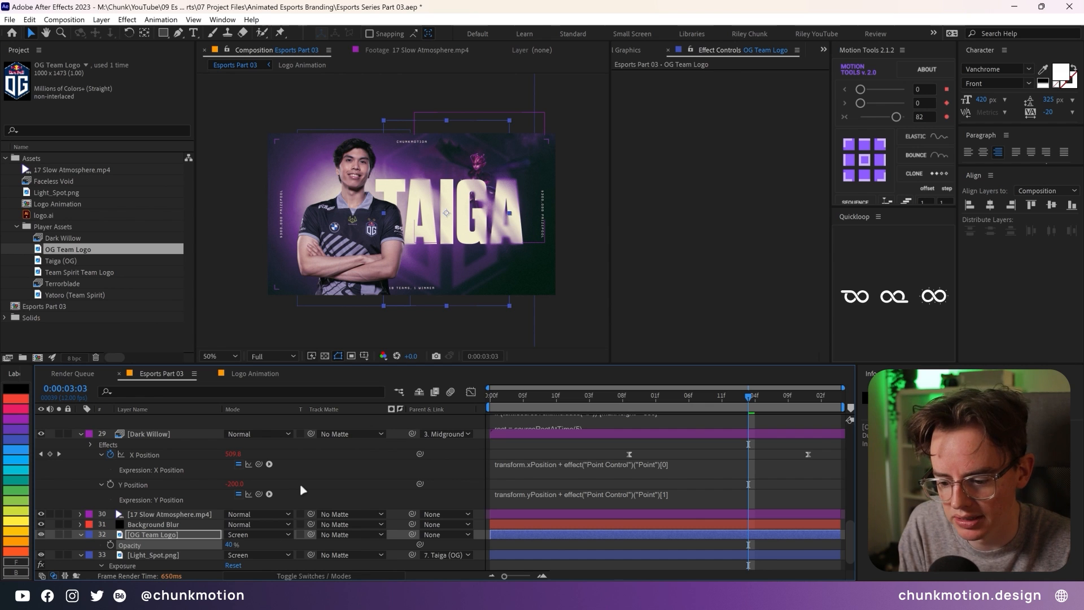
pyautogui.click(229, 546)
pyautogui.write('50')
pyautogui.press('Return')
pyautogui.click(452, 254)
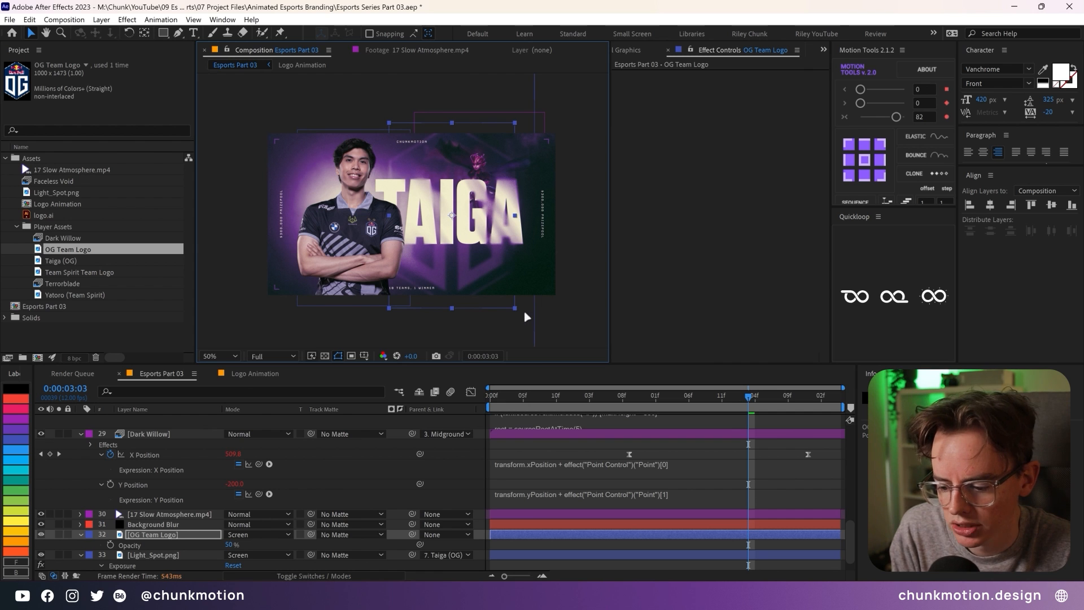
# - Parent the OG Team Logo layer to Background Movement and check its motion at 0:00:01:11 and 0:00:03:05
pyautogui.click(185, 537)
pyautogui.click(446, 534)
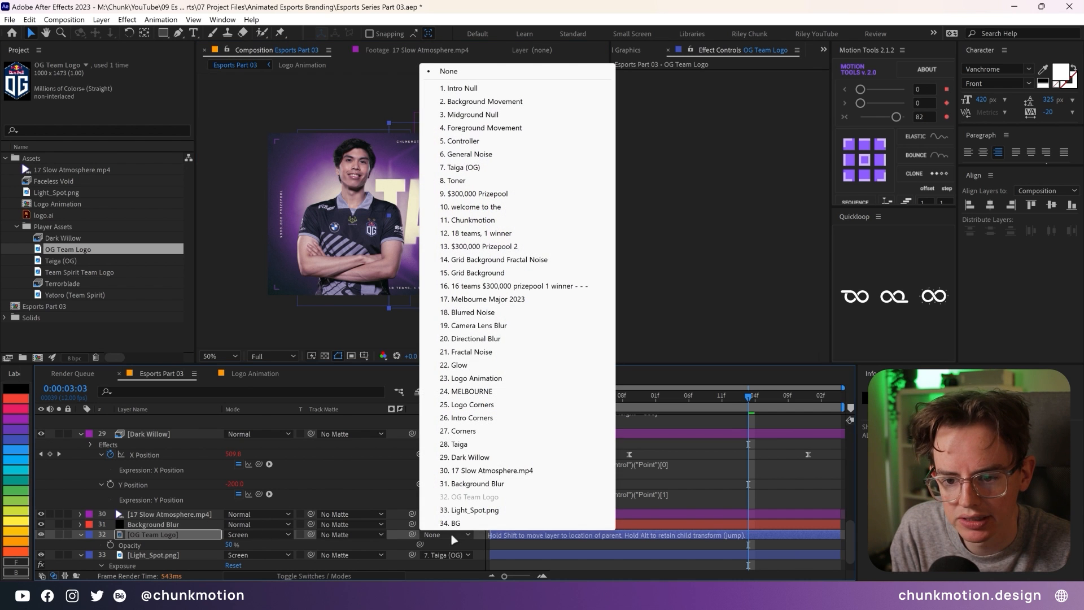
pyautogui.click(497, 101)
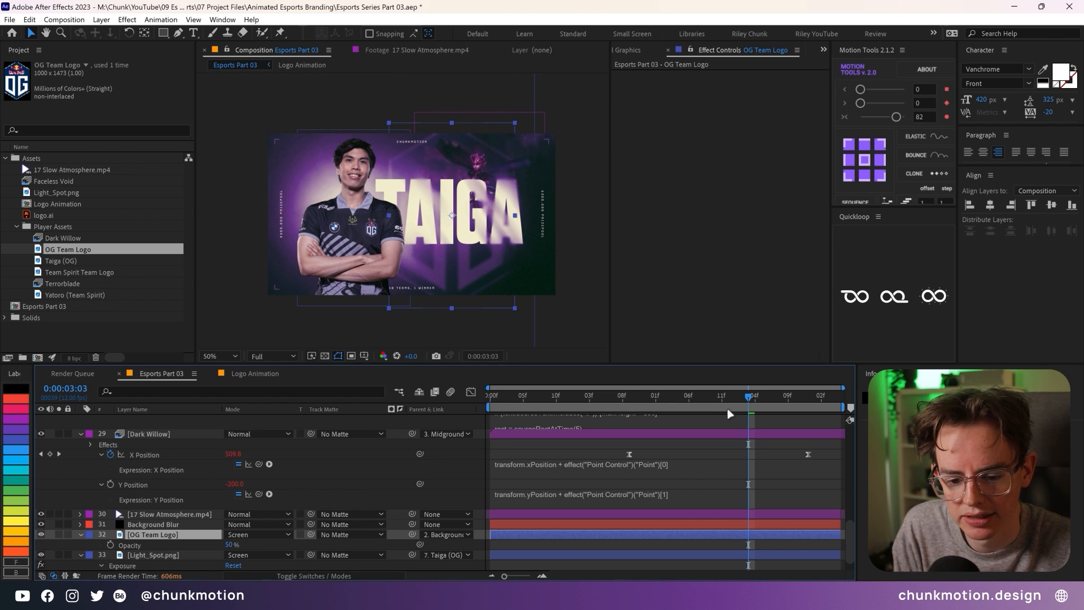
pyautogui.click(644, 396)
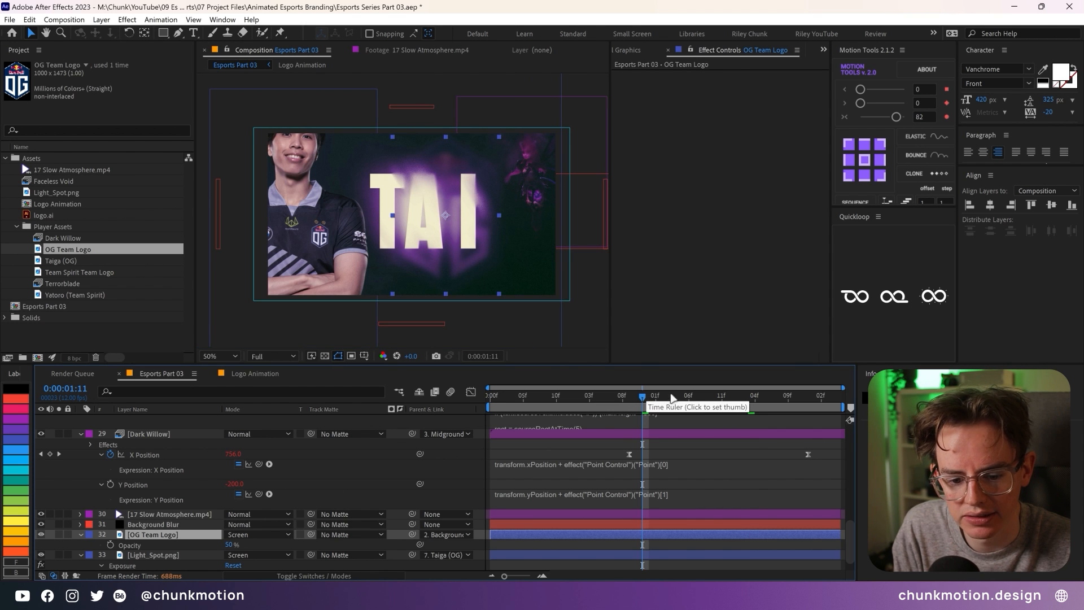
pyautogui.click(762, 397)
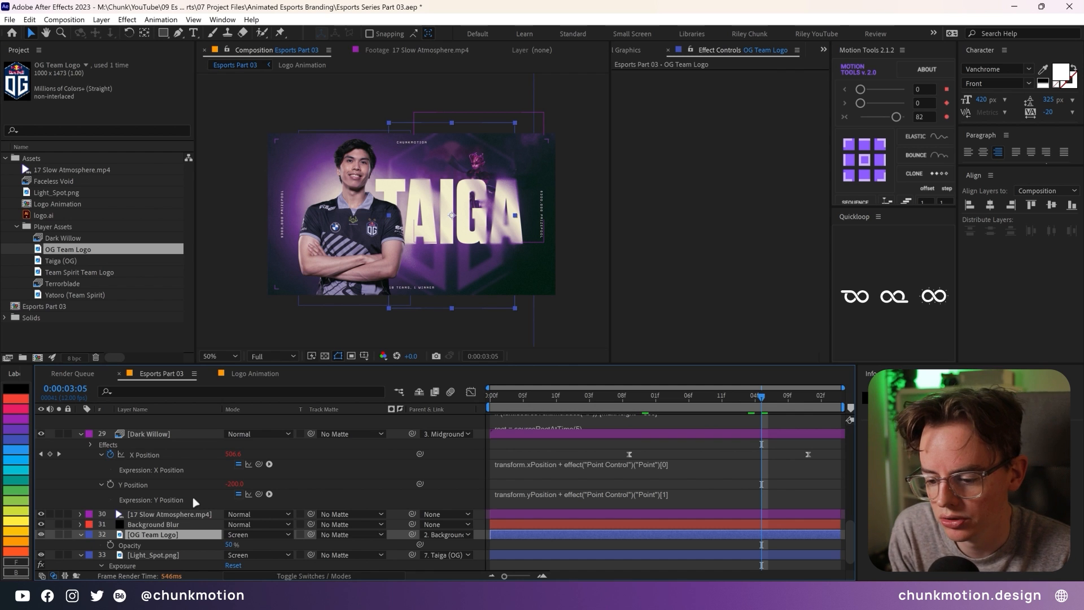
# - Make the "welcome to the" text layer visible, right-align it and place it just below the end of the TAIGA name
pyautogui.scroll(7, 195, 502)
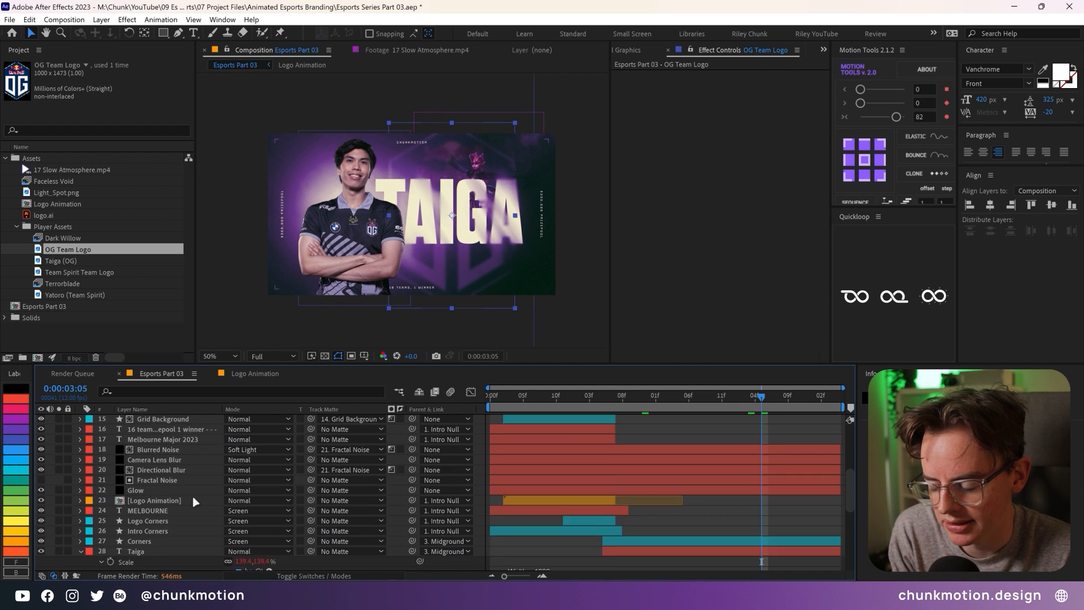
pyautogui.scroll(3, 195, 502)
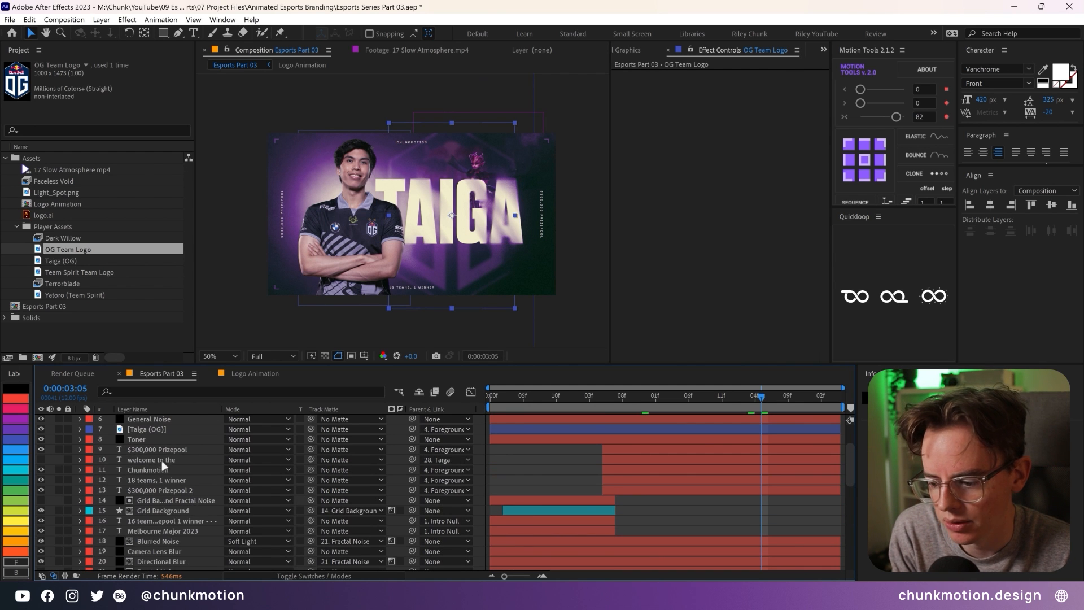
pyautogui.click(162, 462)
pyautogui.click(42, 460)
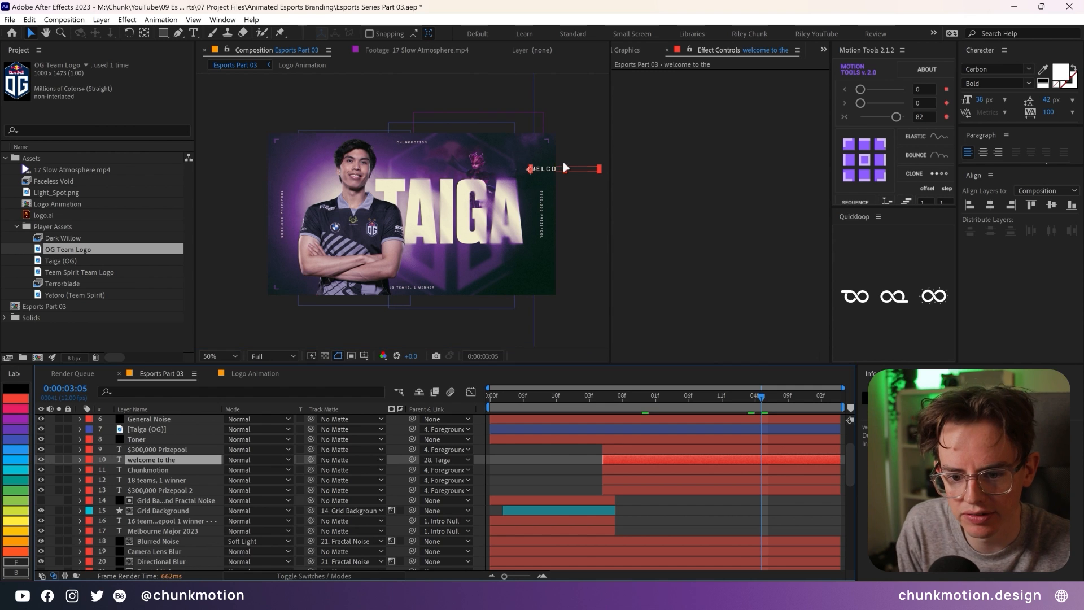
pyautogui.click(998, 153)
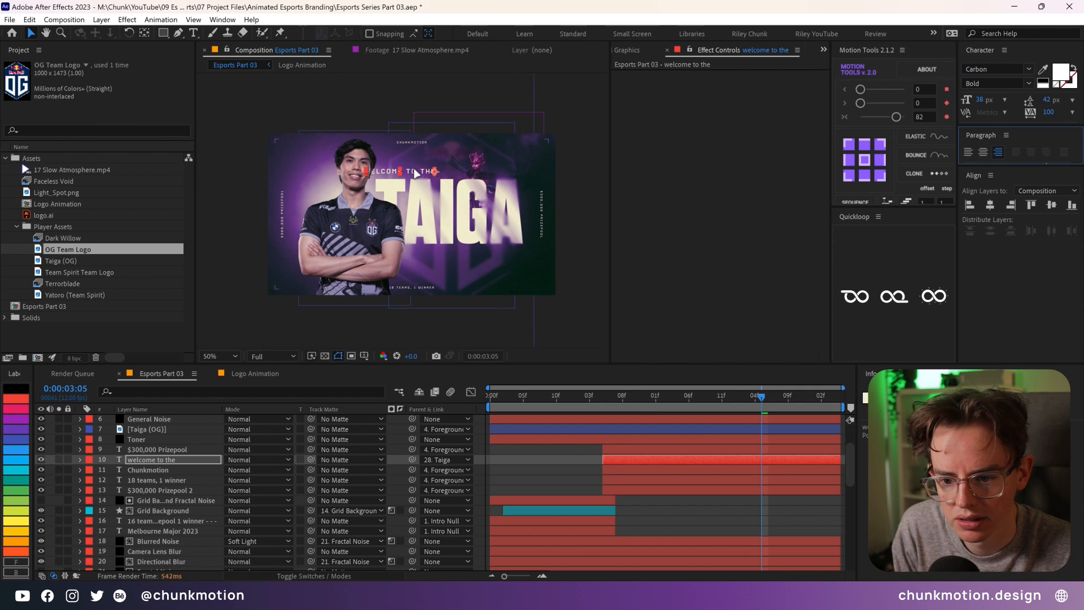
pyautogui.moveTo(446, 200); pyautogui.dragTo(507, 255)
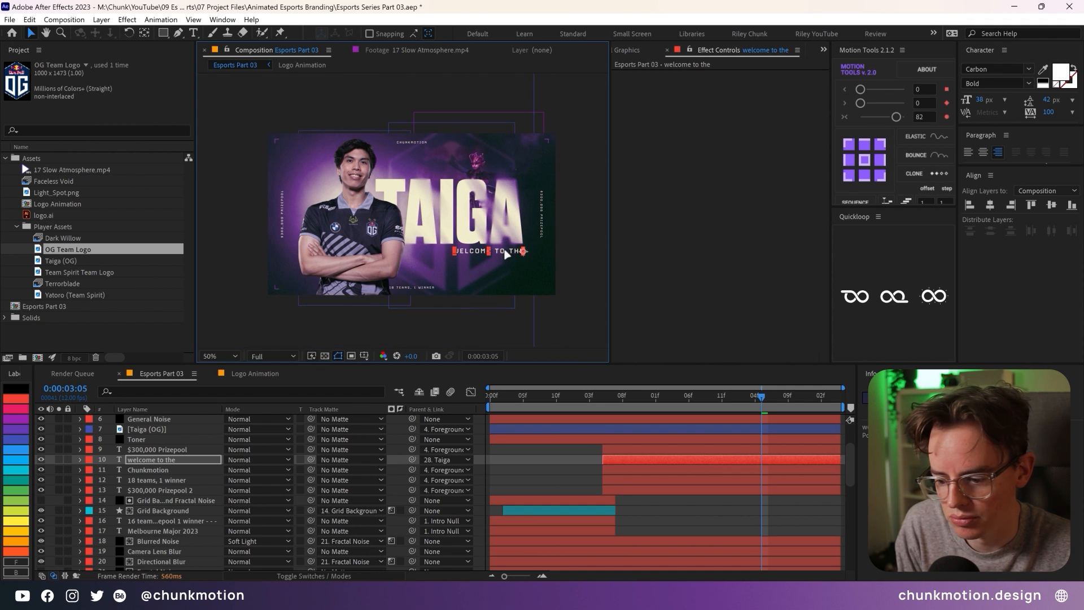
# - Replace the "welcome to the" text with the player's full name followed by "// Norway // Support", and set its font size to 32 px
pyautogui.write('Tom')
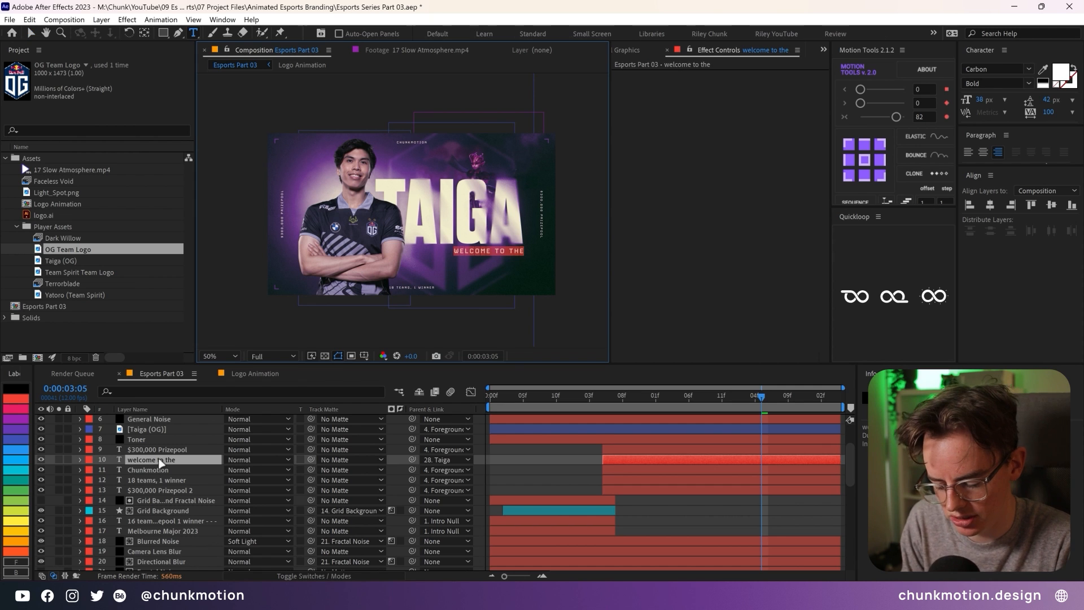
pyautogui.press('Return')
pyautogui.write('my')
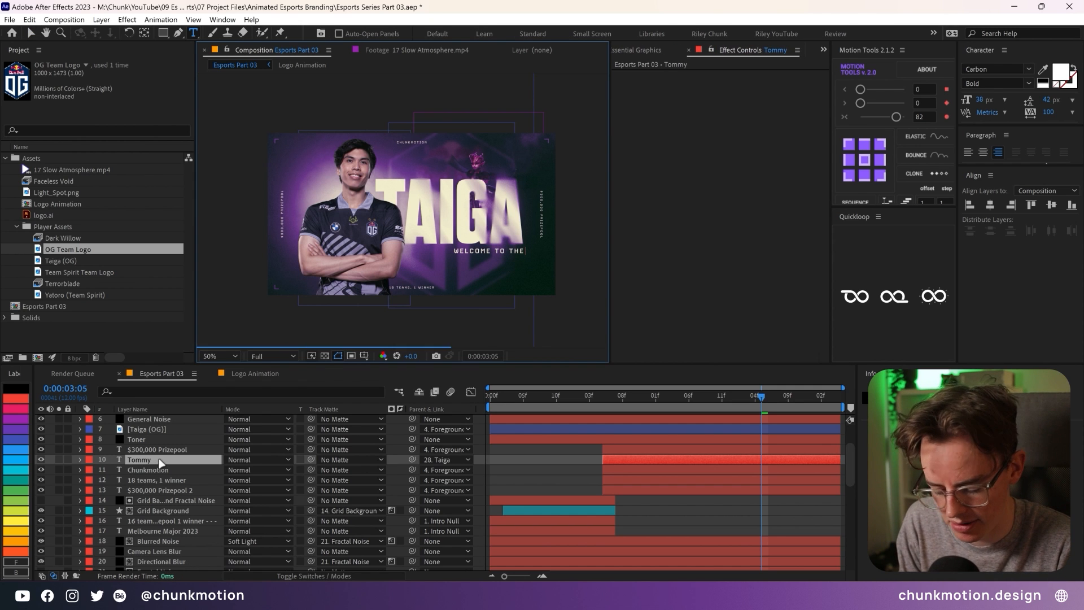
pyautogui.write(' Le // Norway // Support')
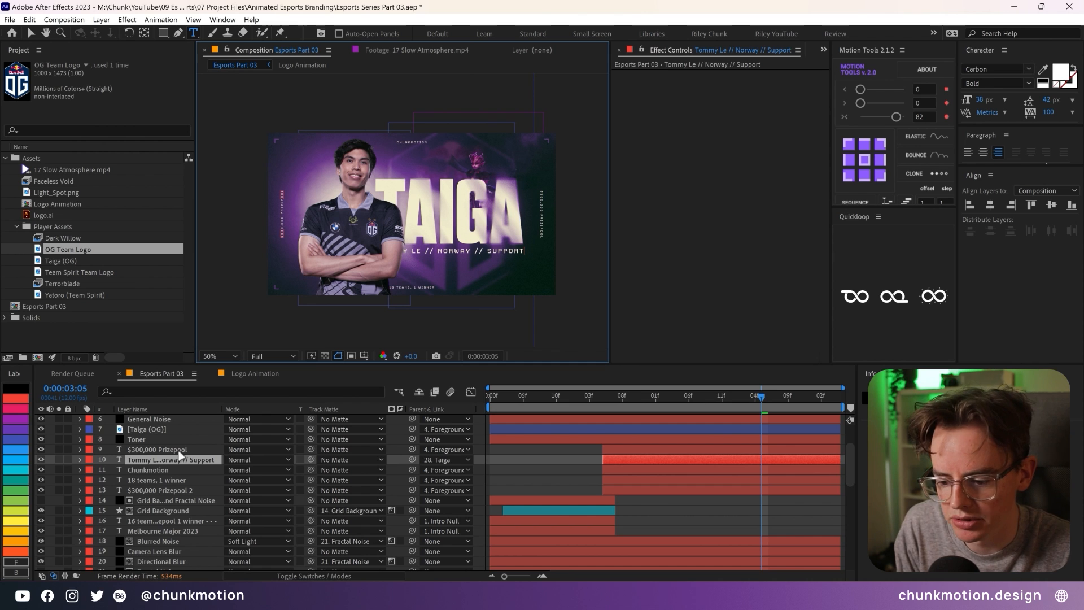
pyautogui.press('Return')
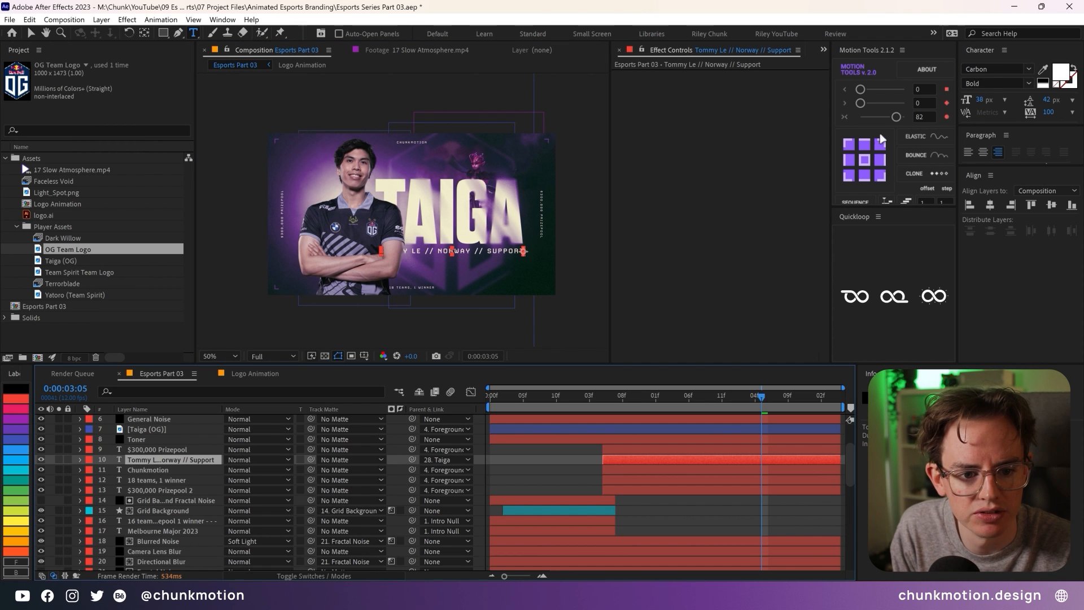
pyautogui.click(988, 99)
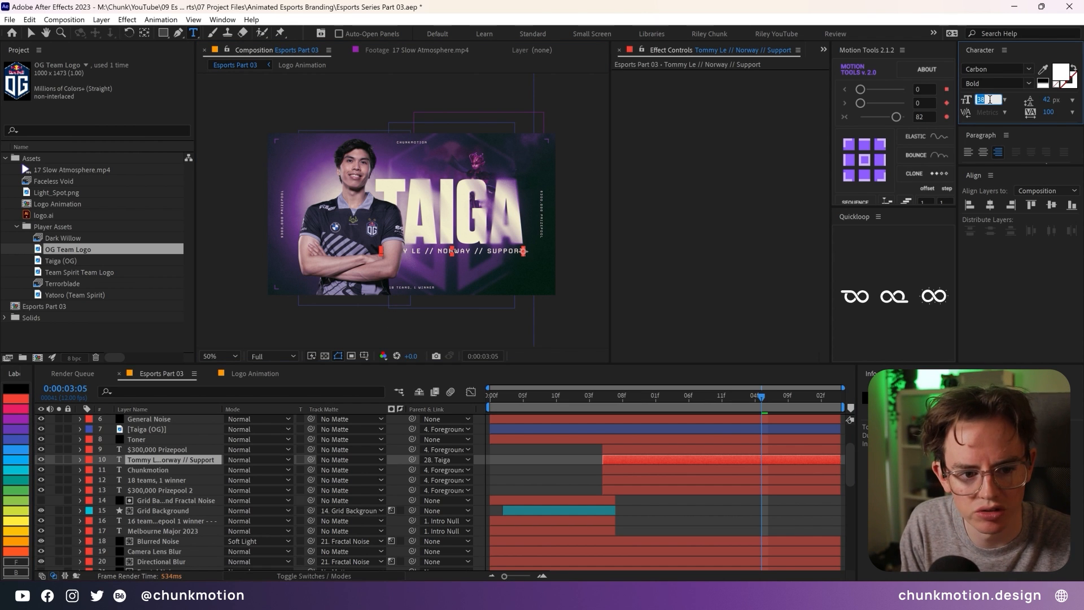
pyautogui.press('Return')
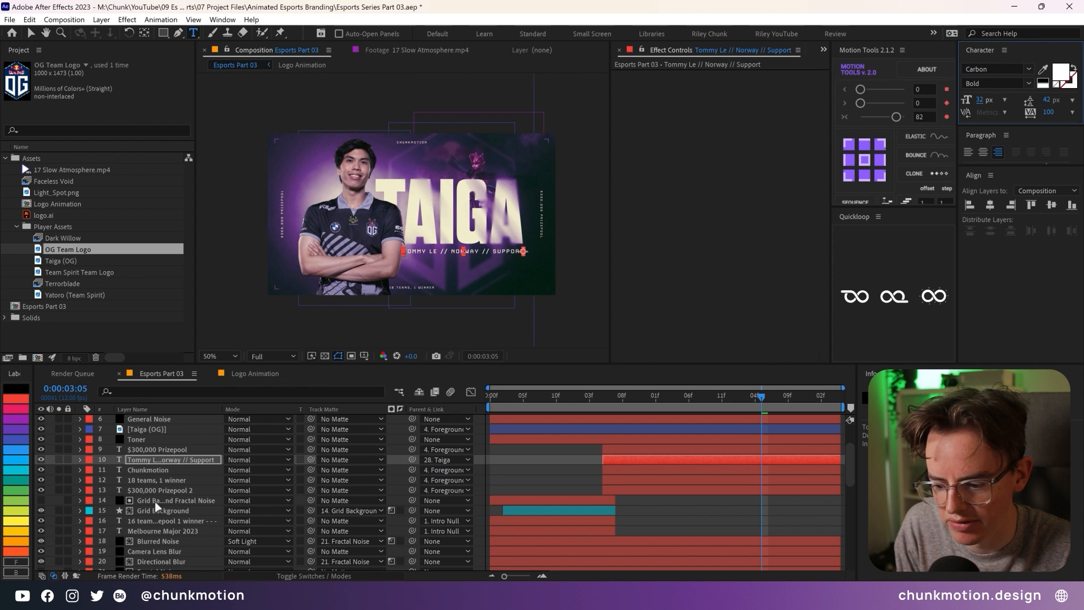
# - Set the Taiga (OG) player image's X Position keyframe at 0:00:04:00 to -370.4, shifting the player further from the name text
pyautogui.scroll(-10, 157, 505)
pyautogui.scroll(10, 158, 507)
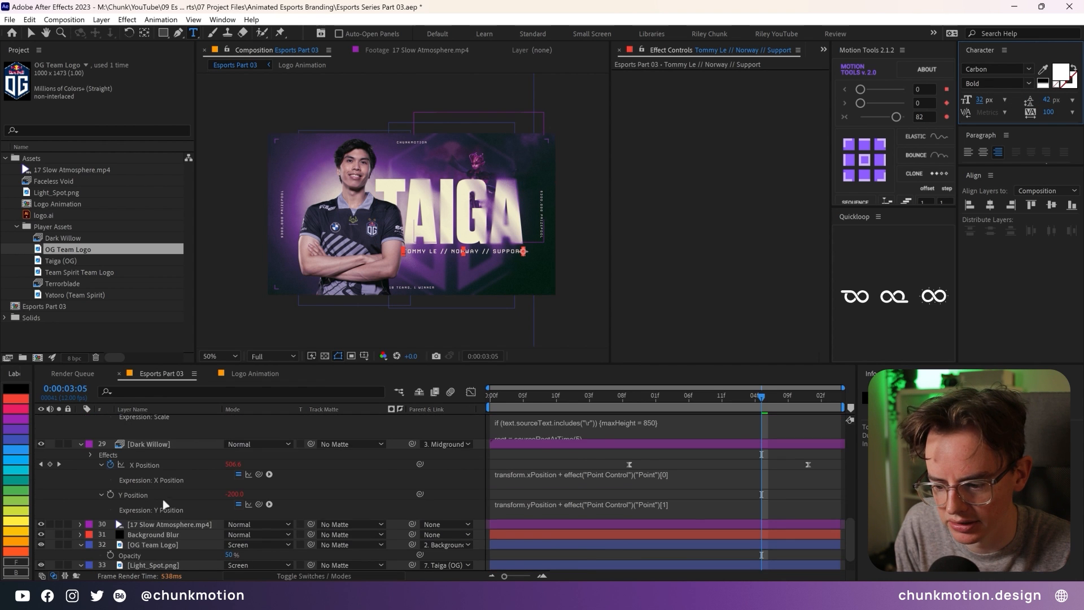
pyautogui.click(156, 440)
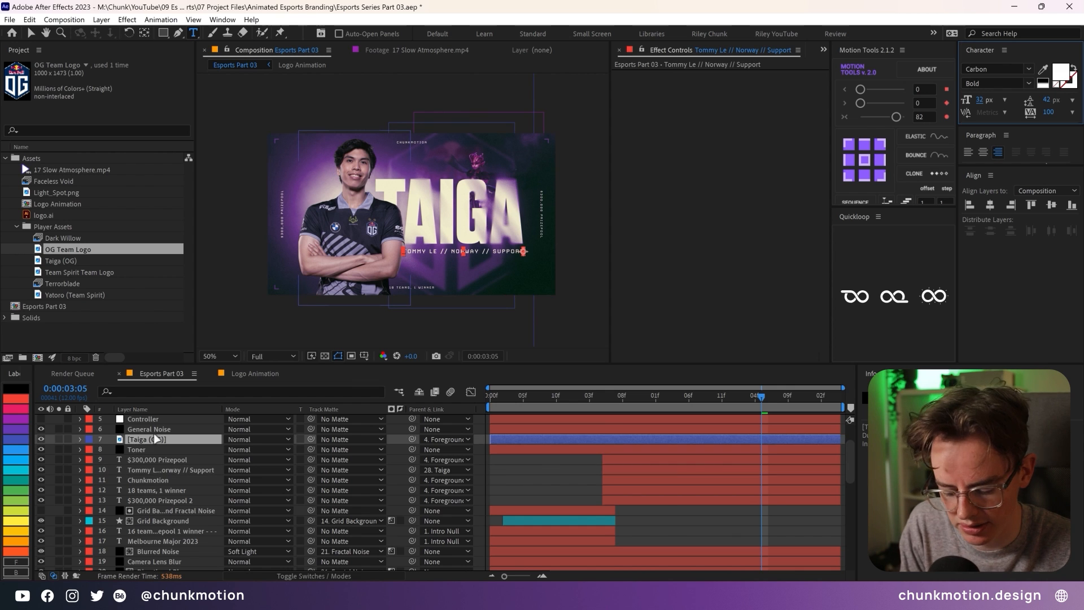
pyautogui.press('u')
pyautogui.click(812, 406)
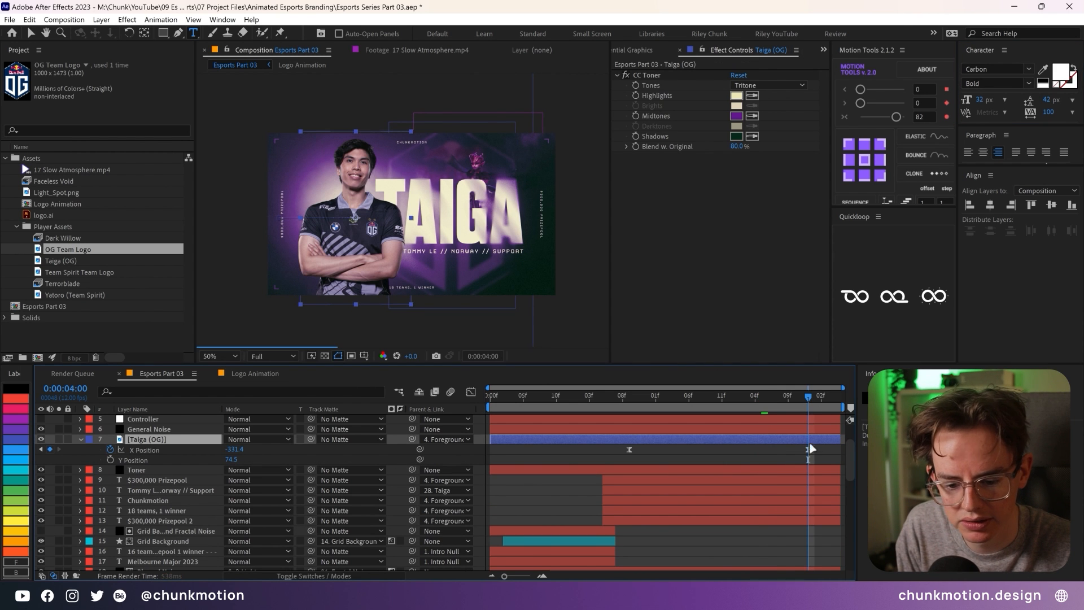
pyautogui.moveTo(233, 449); pyautogui.dragTo(201, 440)
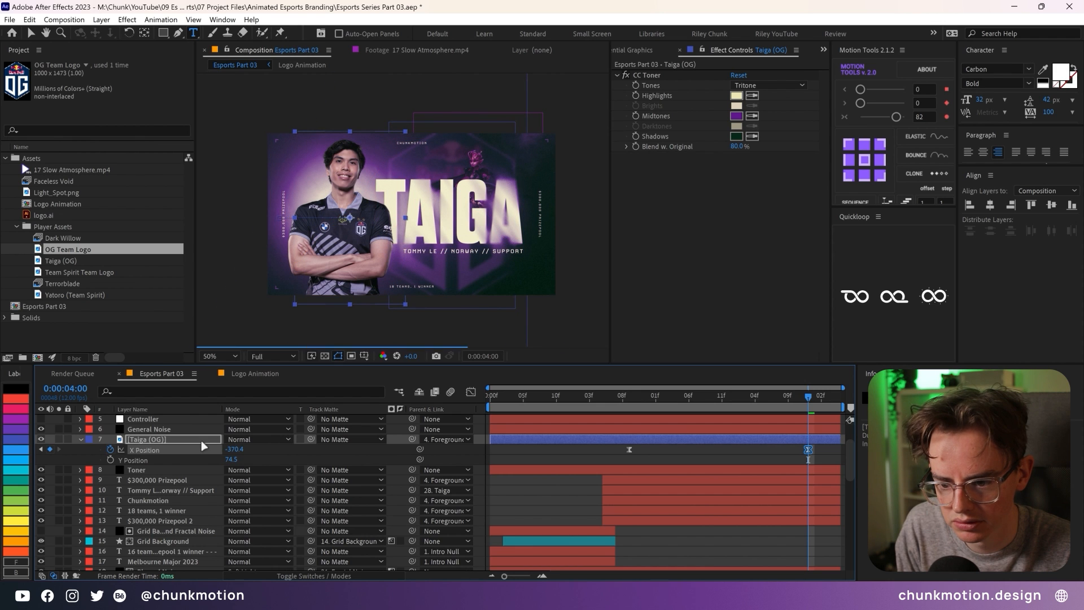
pyautogui.click(754, 563)
# - Test the large Taiga name text with the shorter name BZM and undo the change
pyautogui.scroll(1, 172, 508)
pyautogui.click(172, 523)
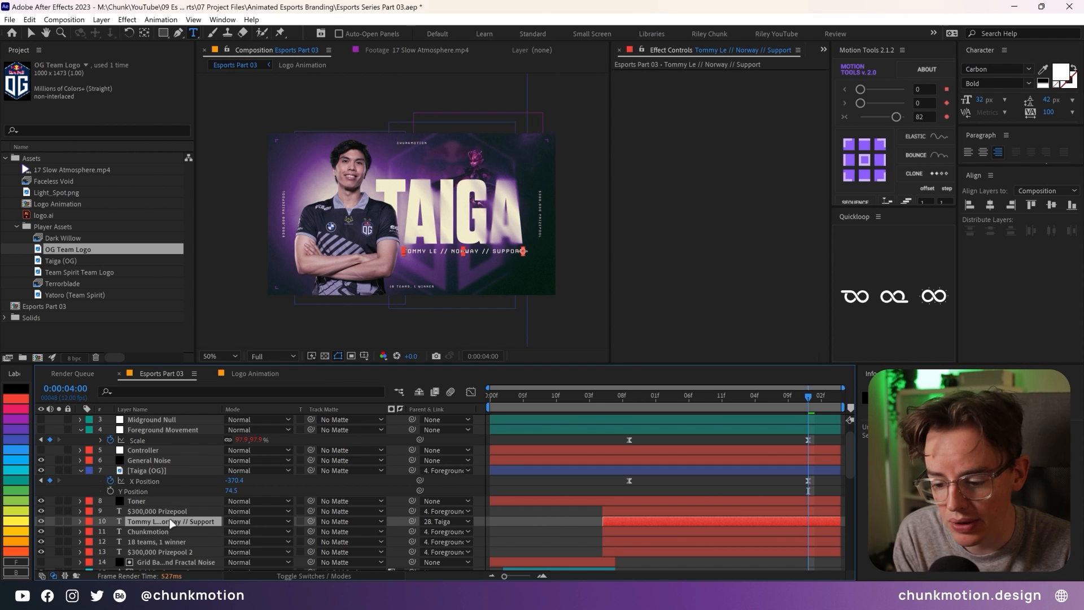
pyautogui.scroll(-6, 171, 524)
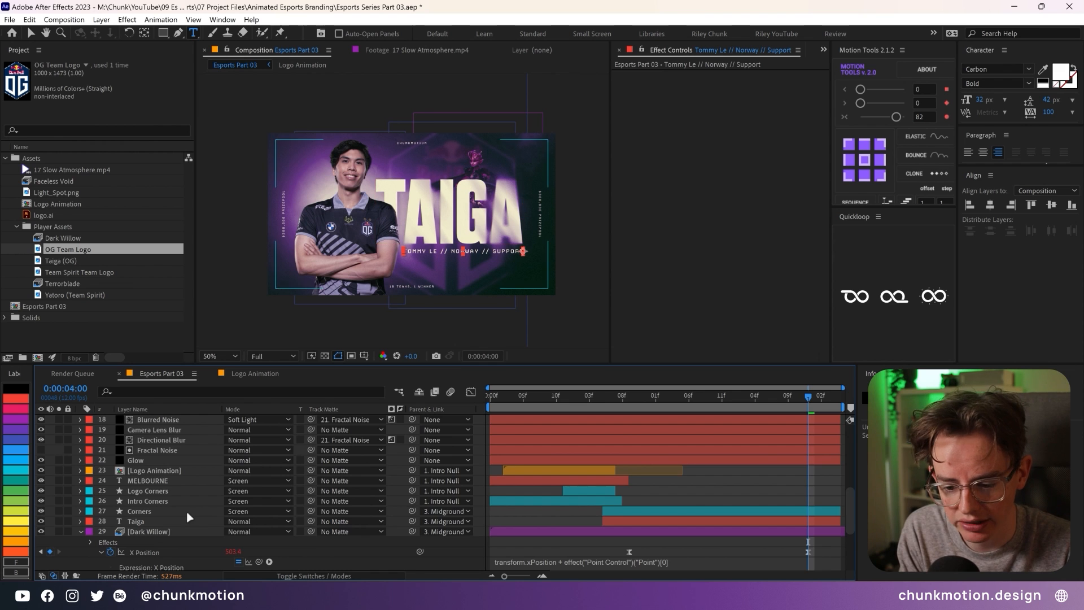
pyautogui.click(151, 522)
pyautogui.write('BZM')
pyautogui.press('KP_Enter')
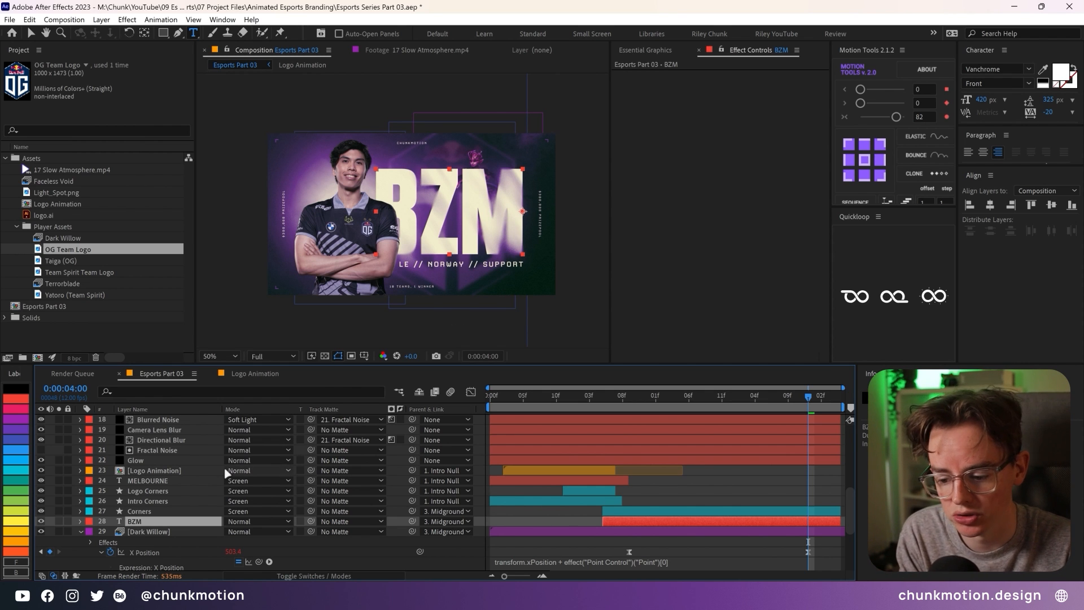
pyautogui.hotkey('ctrl', 'z')
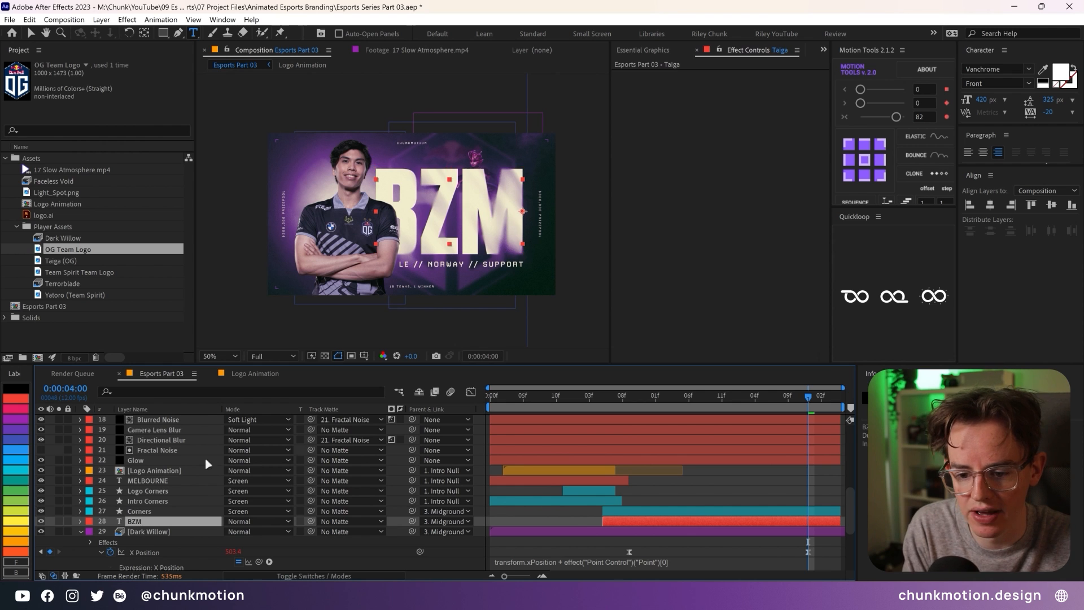
# - Parent the subtitle text layer ending in "Norway // Support" to Midground Null instead of the Taiga text layer
pyautogui.scroll(5, 192, 471)
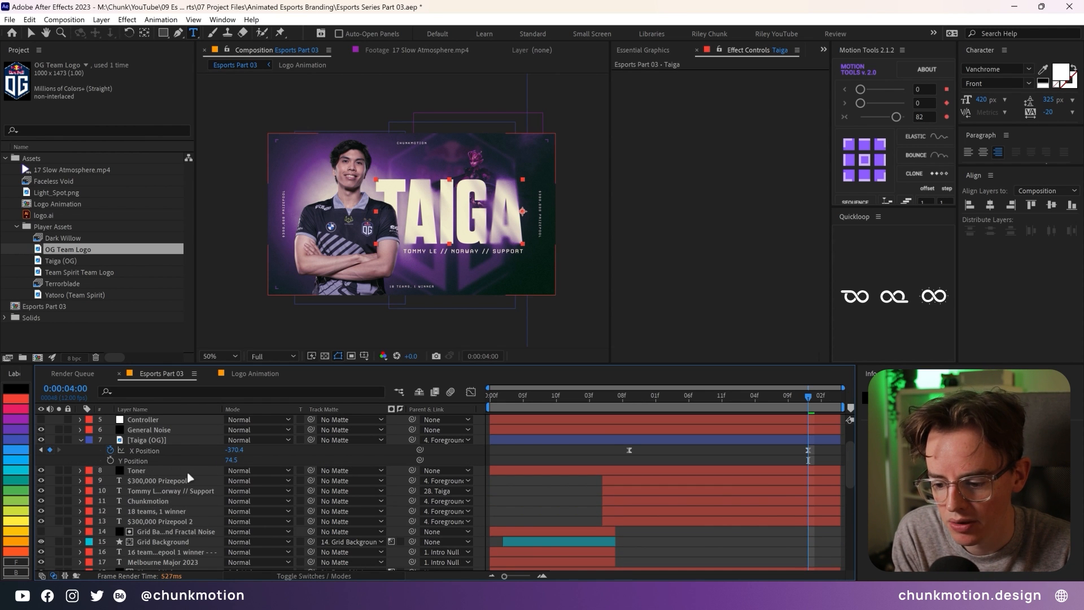
pyautogui.click(164, 490)
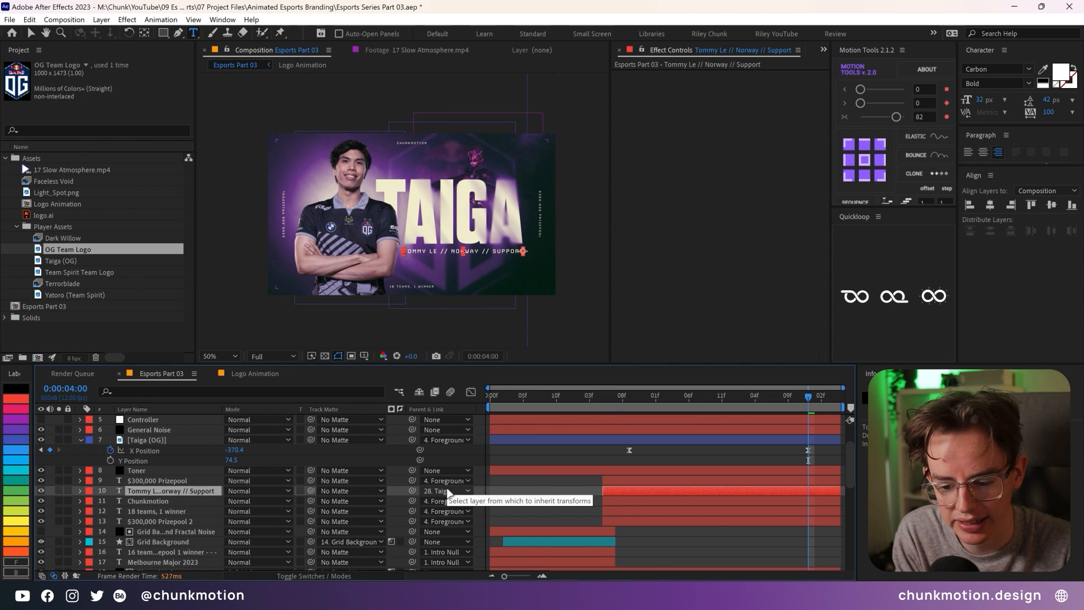
pyautogui.click(447, 490)
pyautogui.click(197, 496)
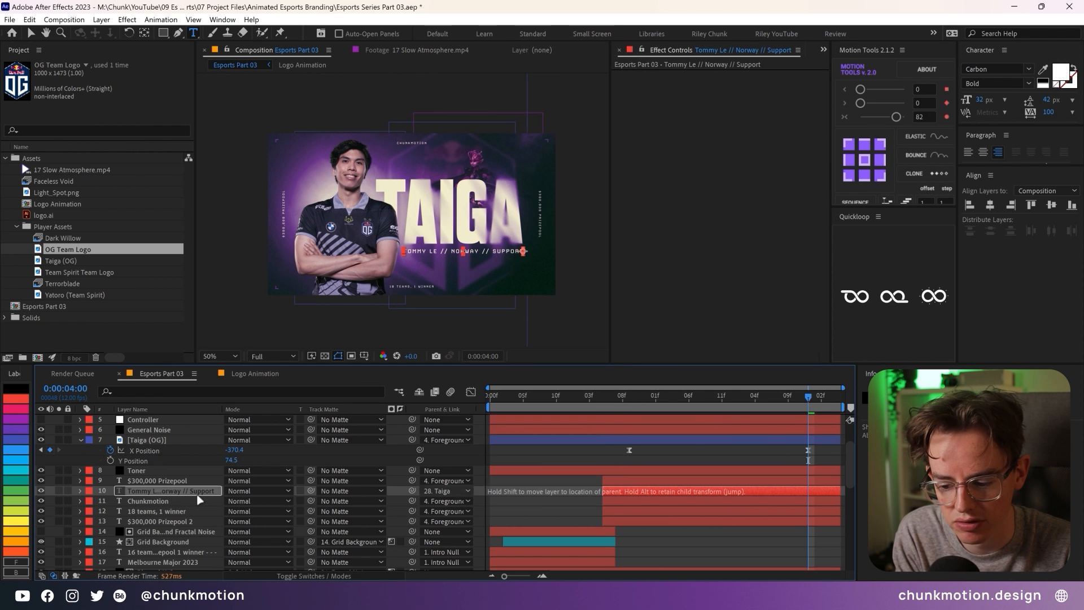
pyautogui.click(200, 501)
pyautogui.scroll(-5, 202, 495)
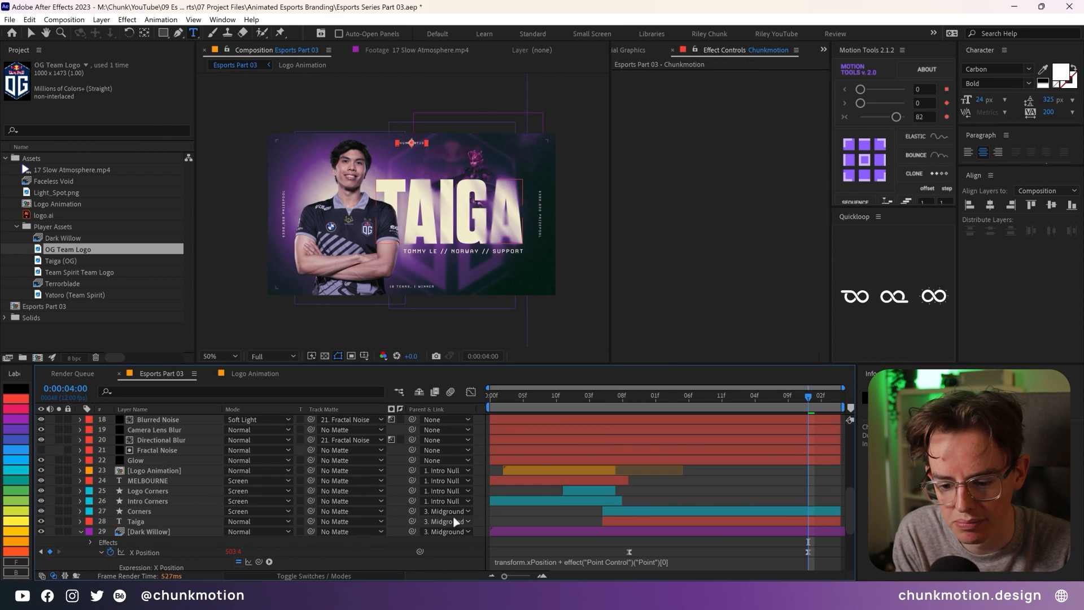
pyautogui.scroll(5, 457, 521)
pyautogui.click(446, 460)
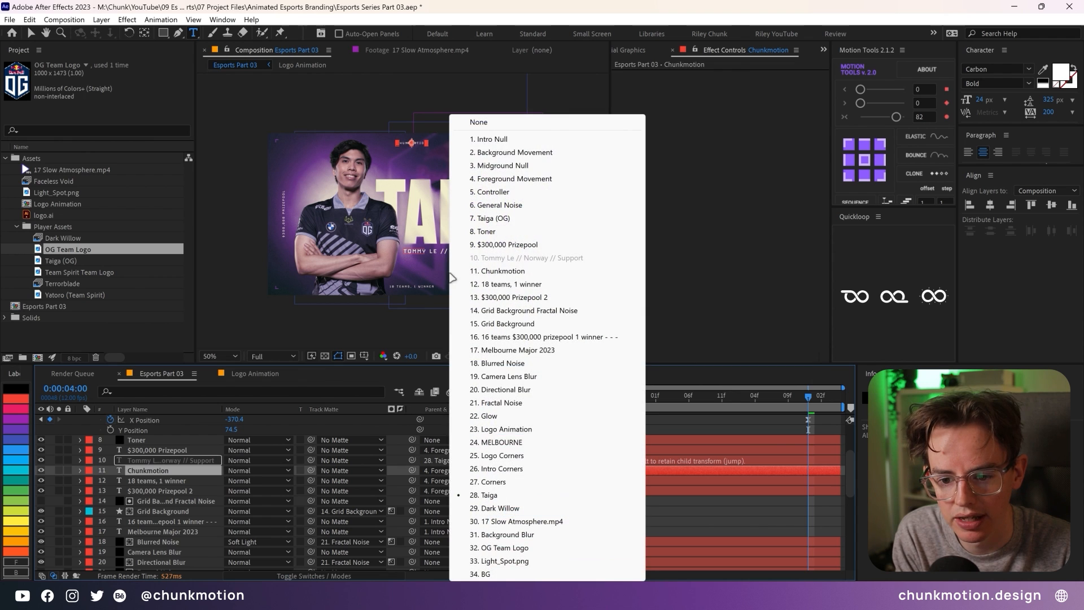
pyautogui.click(497, 165)
# - Reveal the Position property of the "Norway // Support" subtitle text layer
pyautogui.click(168, 461)
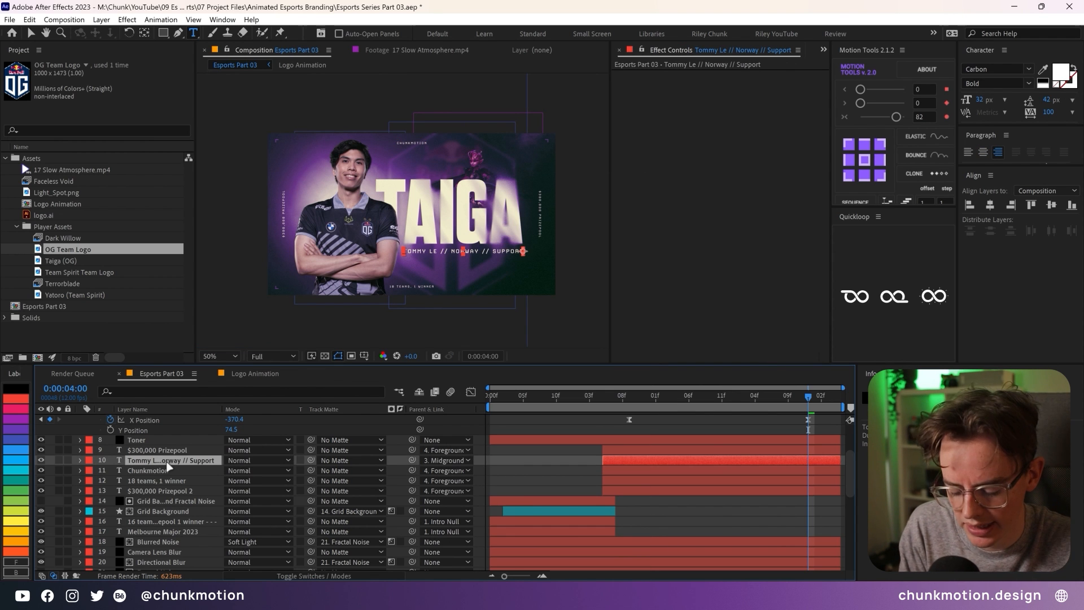
pyautogui.press('p')
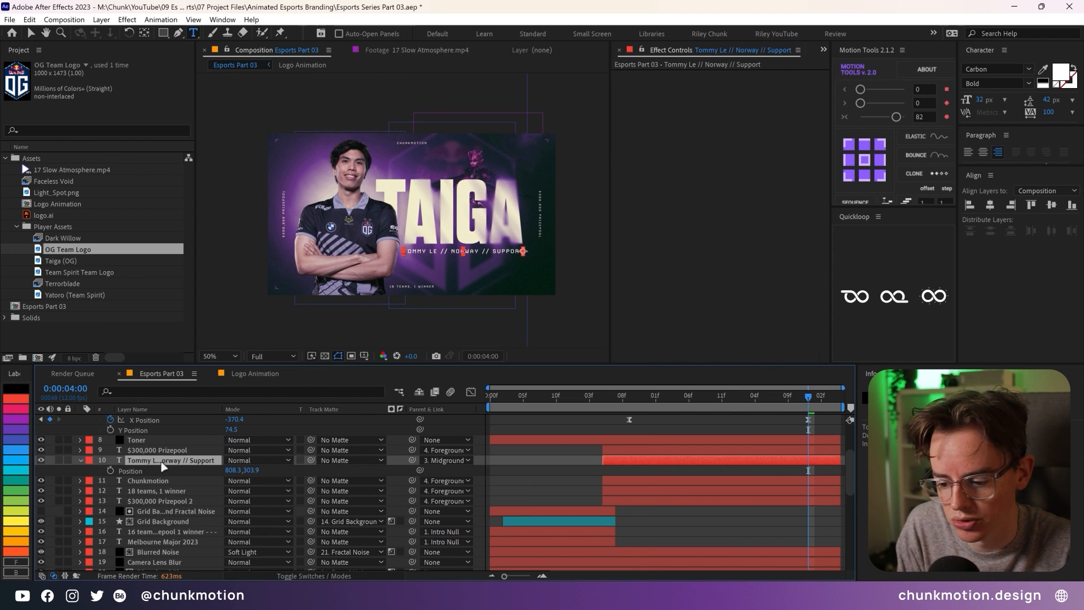
# - Start a Position expression on the player details text layer with an opening bracket, the Taiga text layer's X position and a comma
pyautogui.keyDown('alt'); pyautogui.click(111, 472); pyautogui.keyUp('alt')
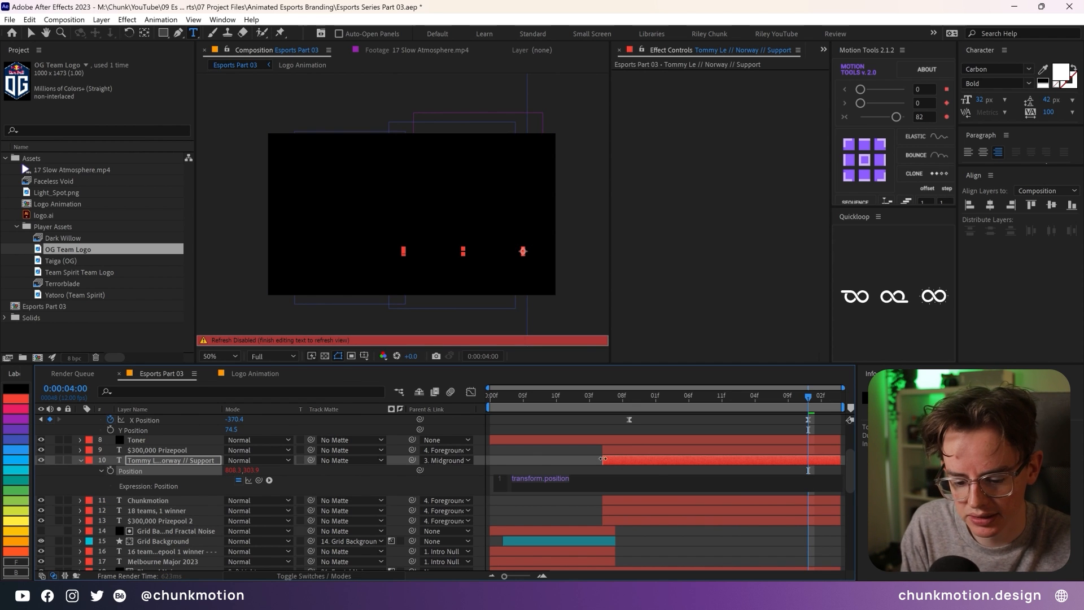
pyautogui.press('BackSpace')
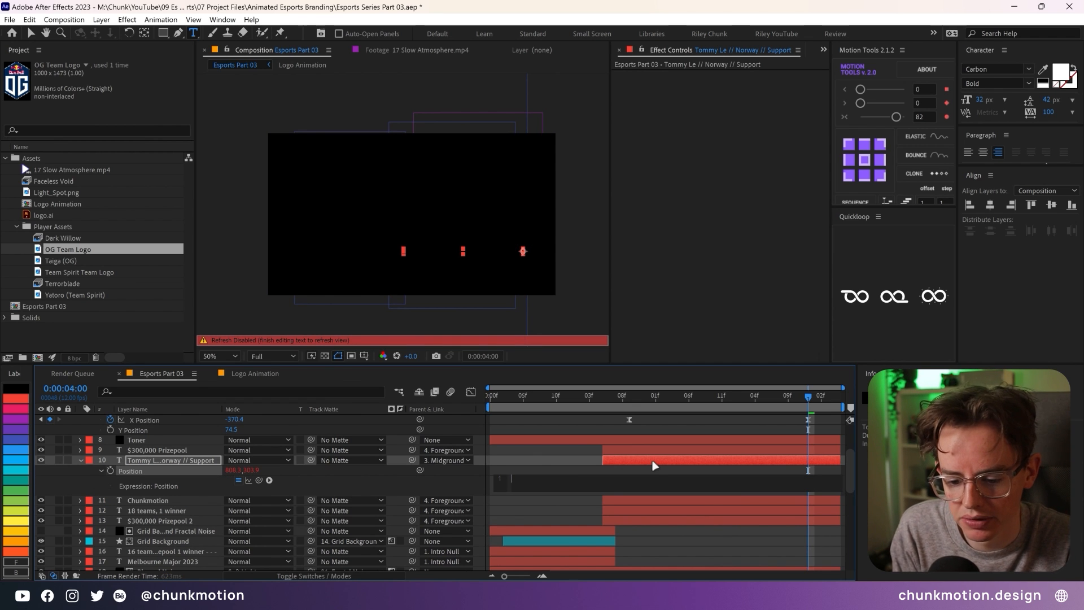
pyautogui.click(615, 489)
pyautogui.write('[')
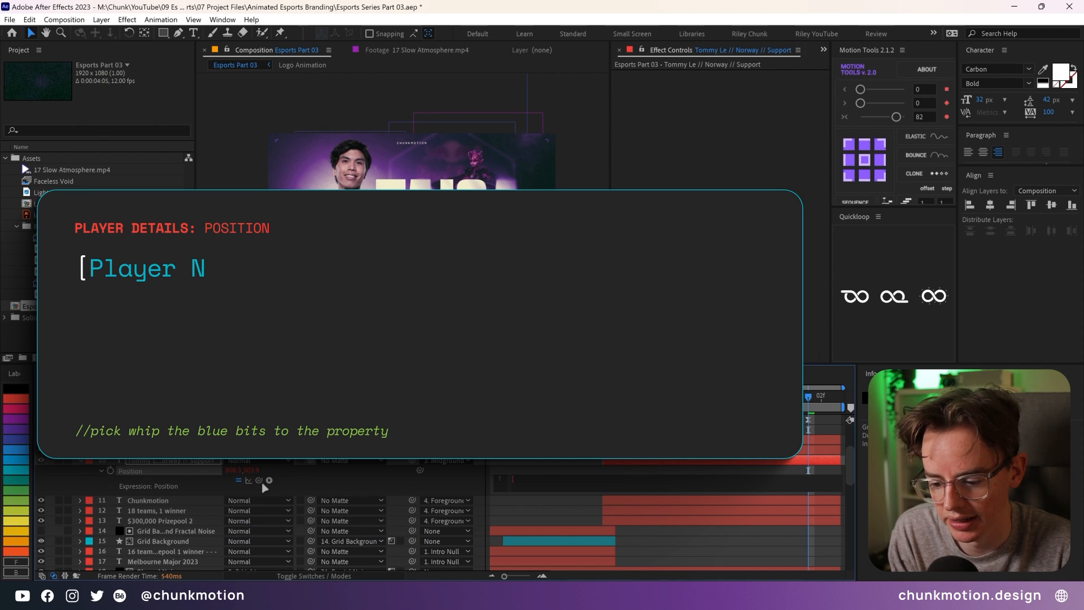
pyautogui.moveTo(259, 480); pyautogui.dragTo(232, 506)
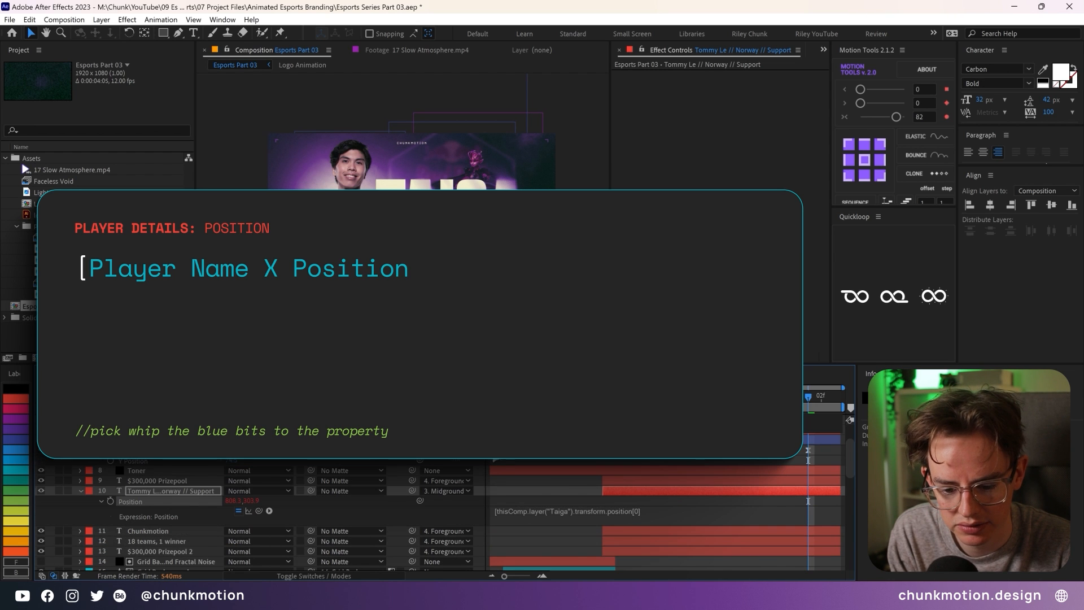
pyautogui.click(706, 510)
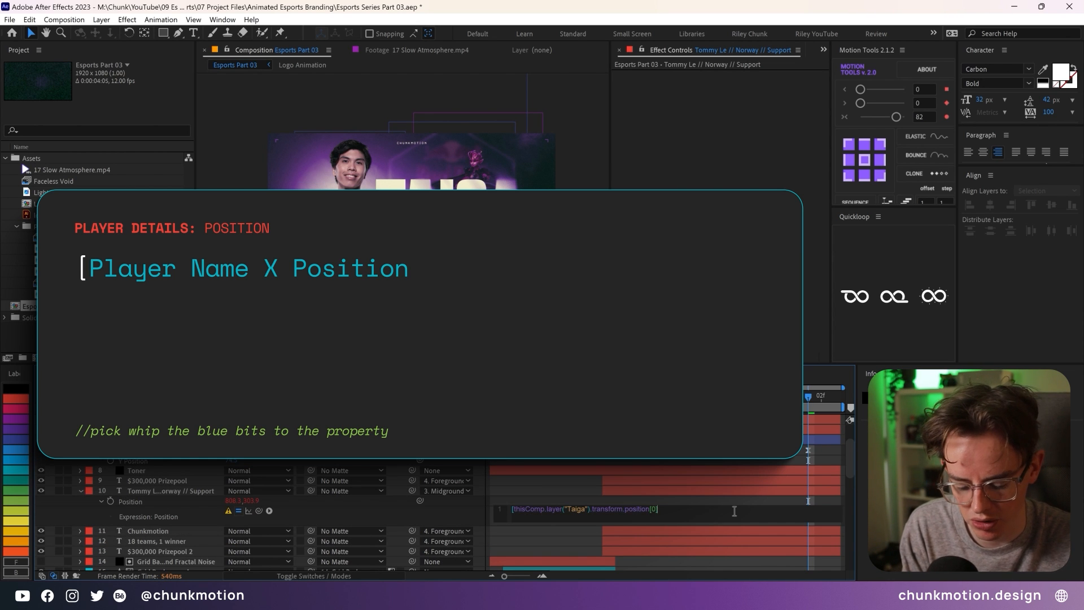
pyautogui.write(',')
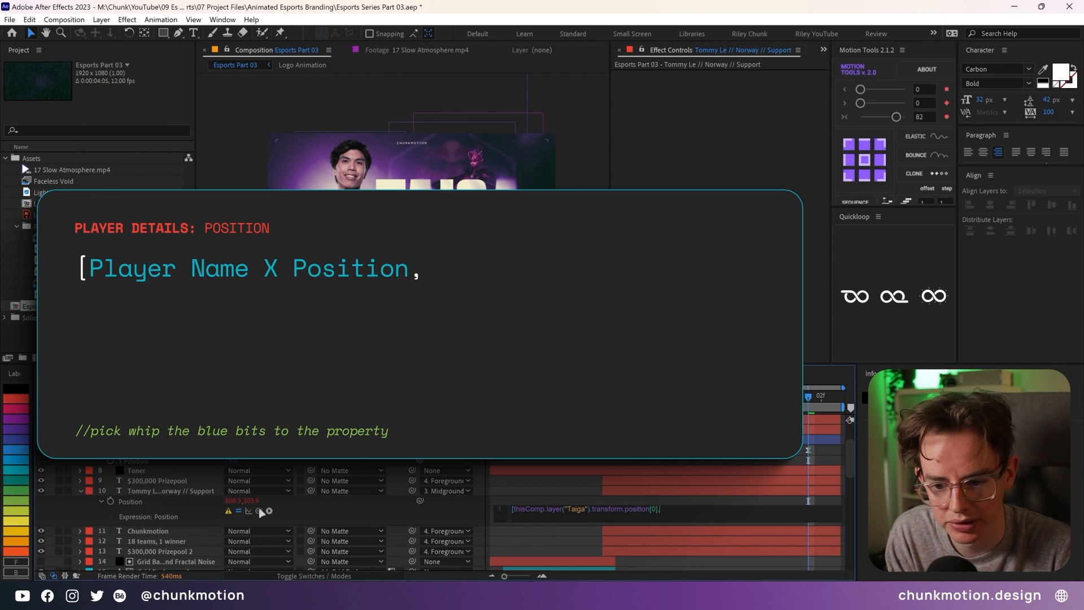
# - Continue the expression with Taiga's Y position plus Taiga's sourceRectAtTime(5).height/2 multiplied by Taiga's X scale/100
pyautogui.moveTo(261, 512)
pyautogui.mouseDown()
pyautogui.moveTo(181, 574)
pyautogui.moveTo(167, 483)
pyautogui.moveTo(155, 507)
pyautogui.moveTo(254, 507)
pyautogui.mouseUp()
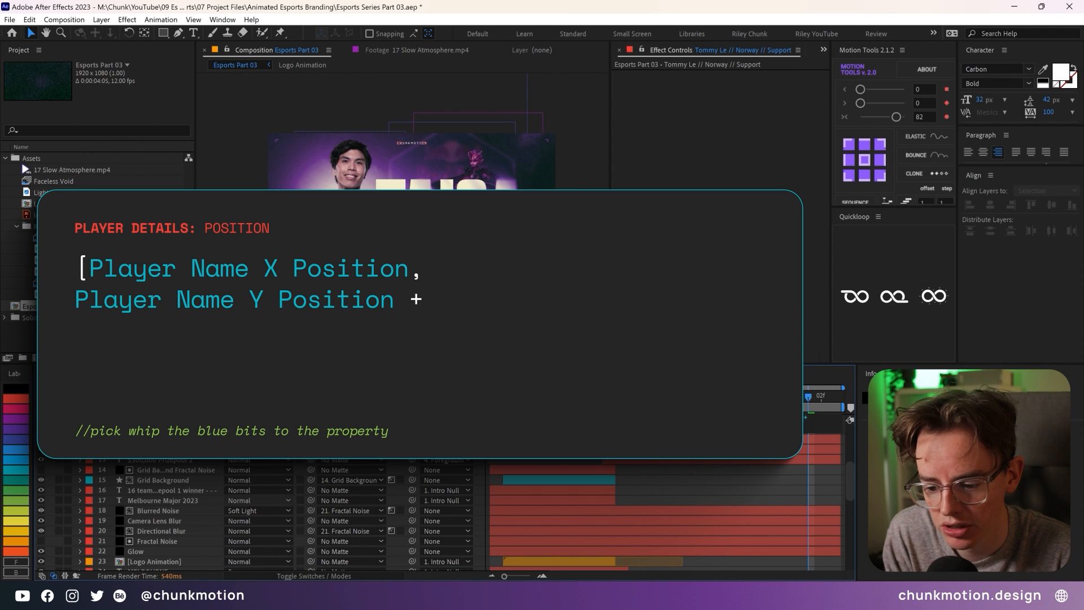
pyautogui.moveTo(259, 419); pyautogui.dragTo(196, 562)
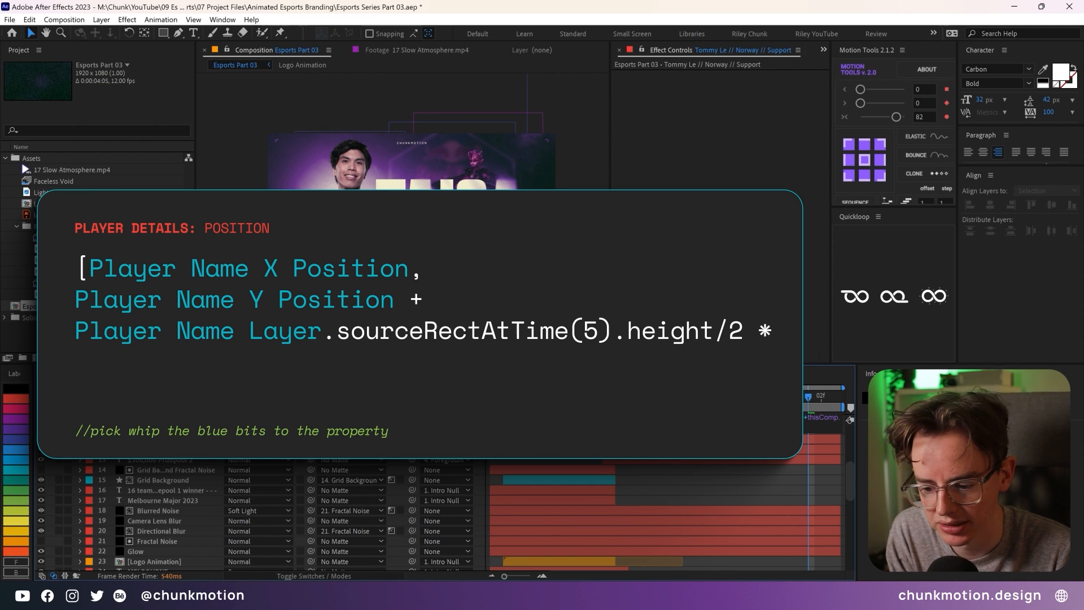
pyautogui.scroll(2, 260, 509)
pyautogui.moveTo(259, 461); pyautogui.dragTo(243, 511)
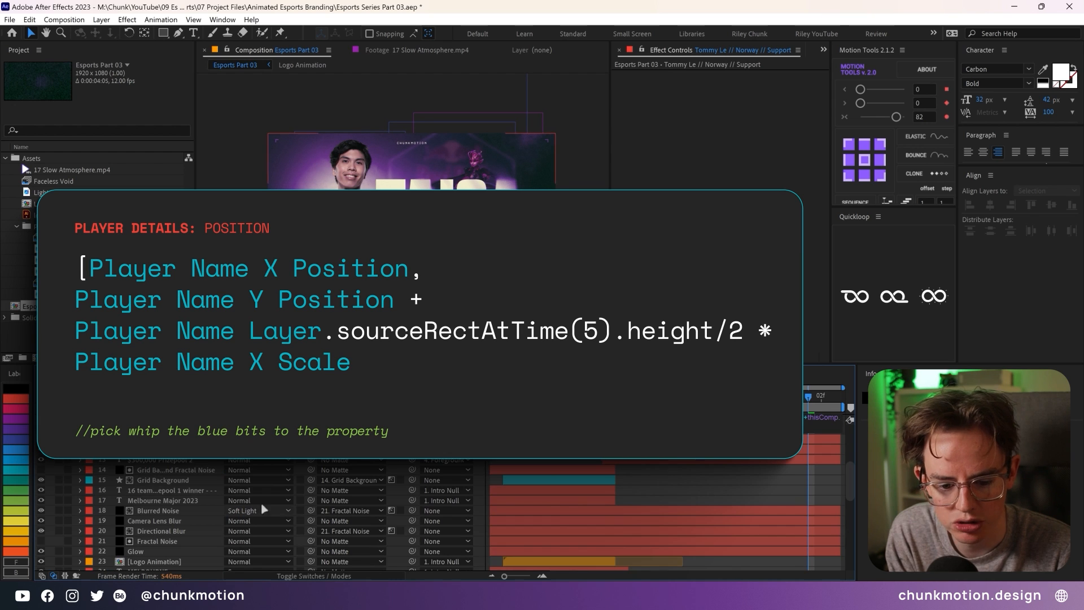
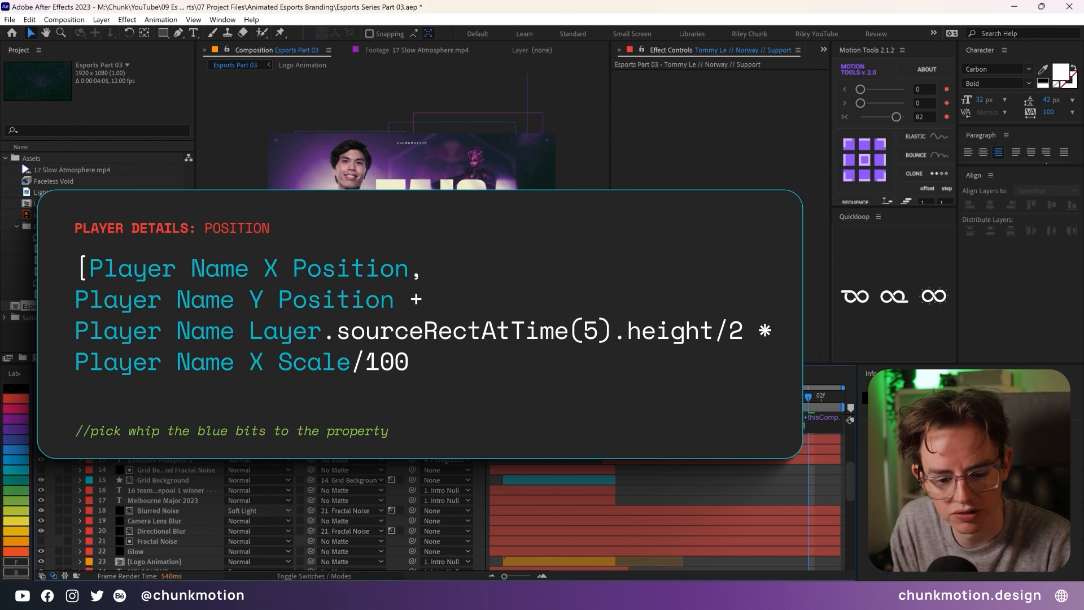
# - Complete the player details Position expression with +thisLayer.sourceRectAtTime(5).height*2] and apply it
pyautogui.scroll(2, 246, 480)
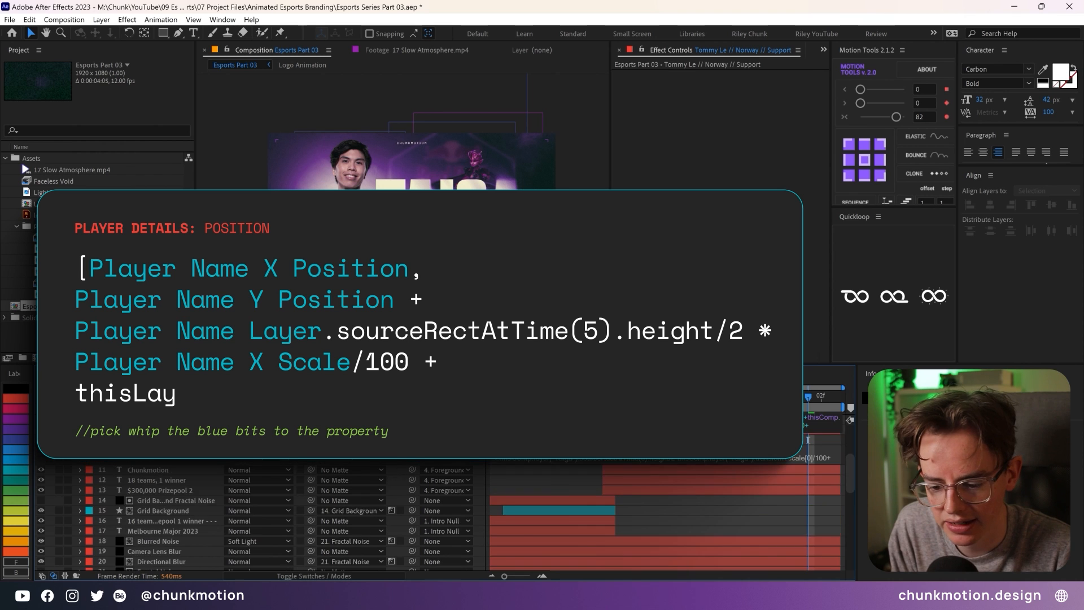
pyautogui.moveTo(259, 480); pyautogui.dragTo(182, 465)
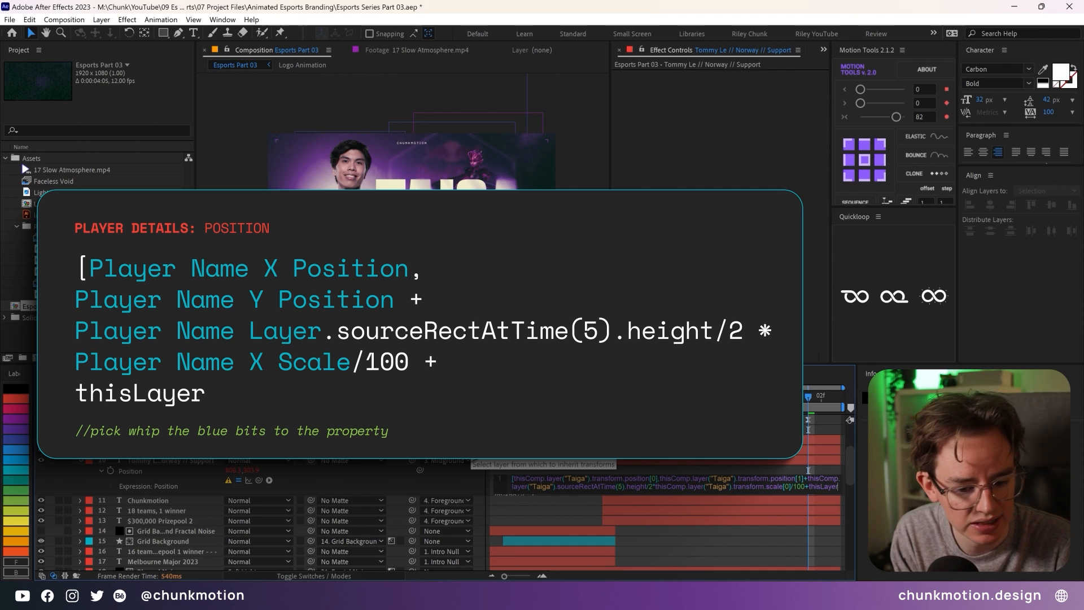
pyautogui.write('.sourceRe')
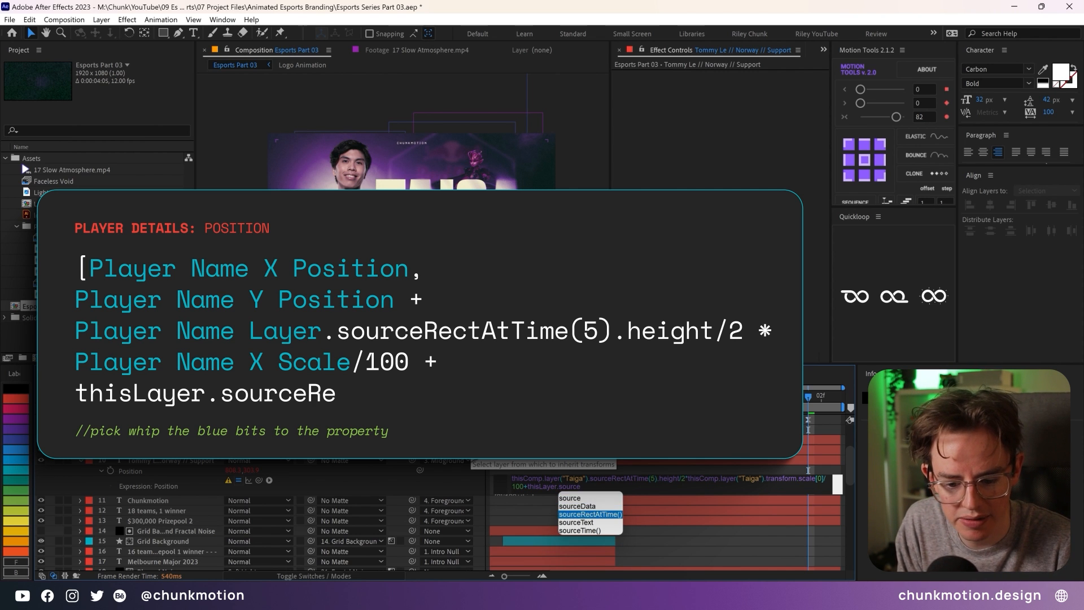
pyautogui.press('Return')
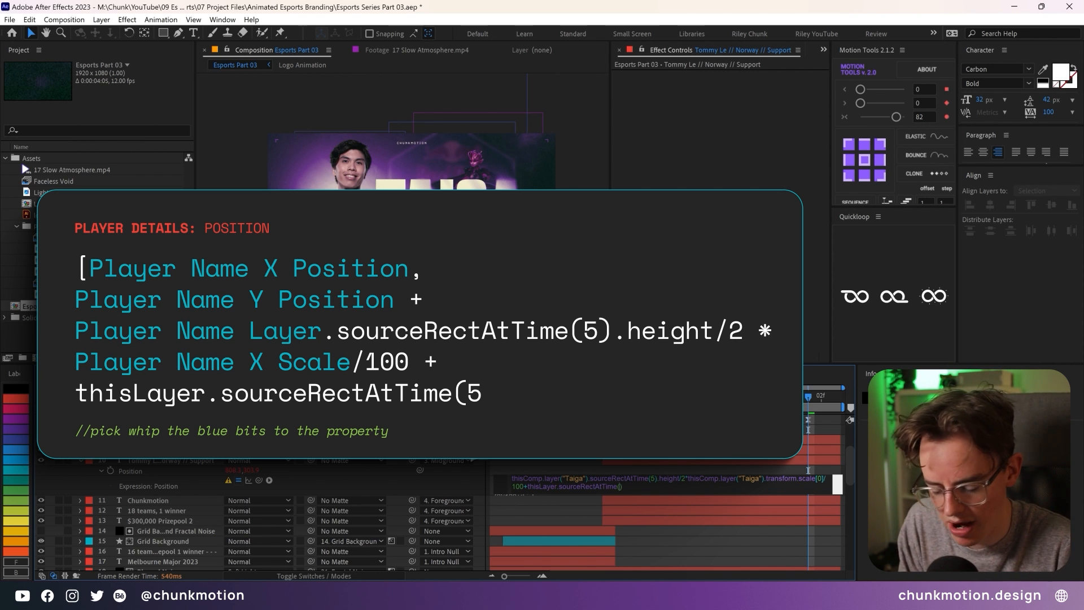
pyautogui.write('5)')
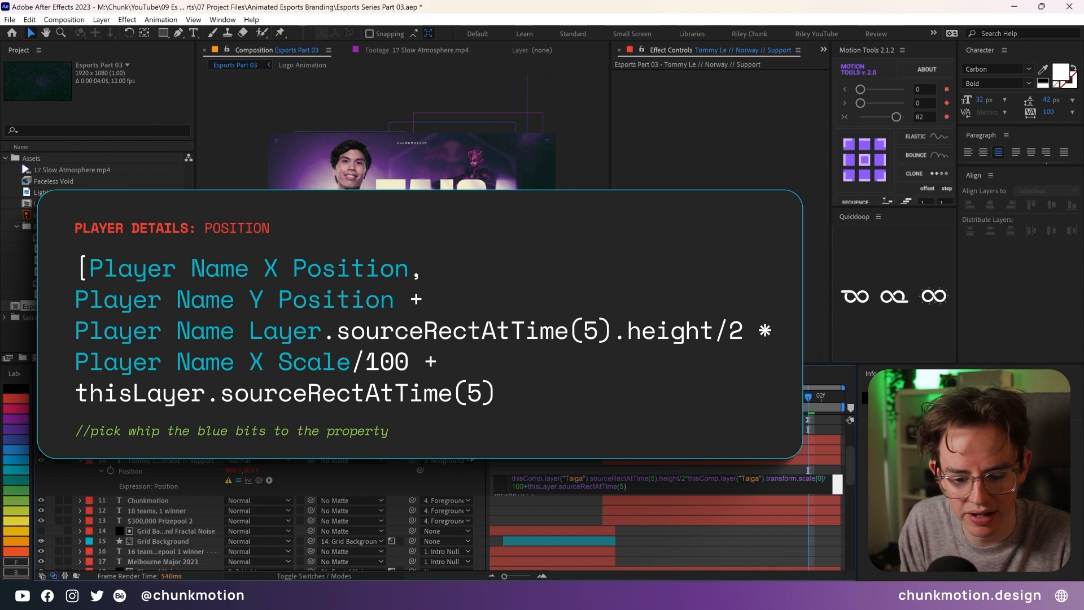
pyautogui.write('.height*2')
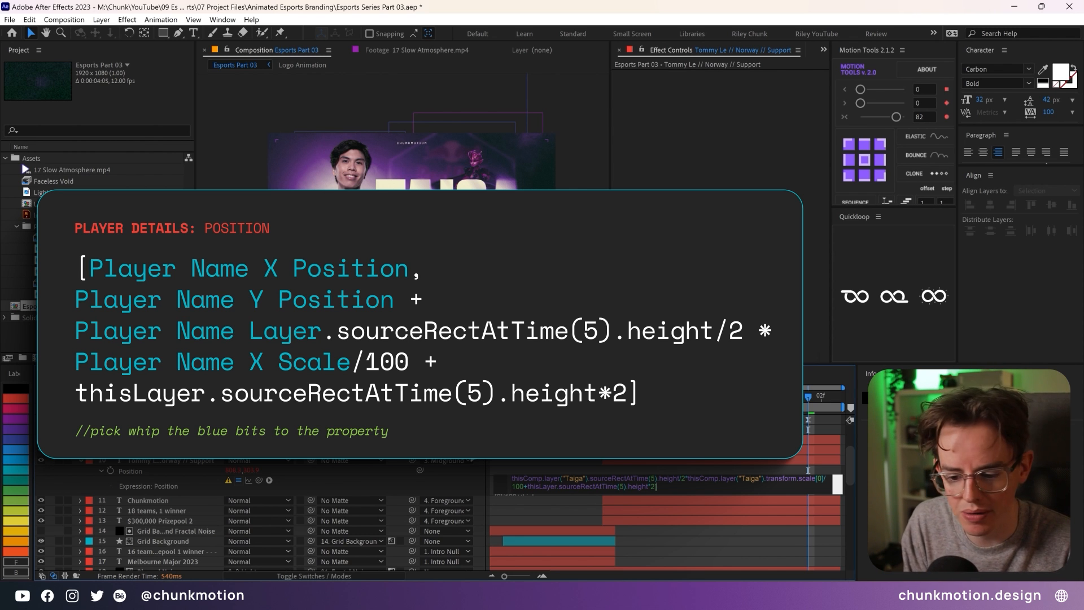
pyautogui.click(373, 486)
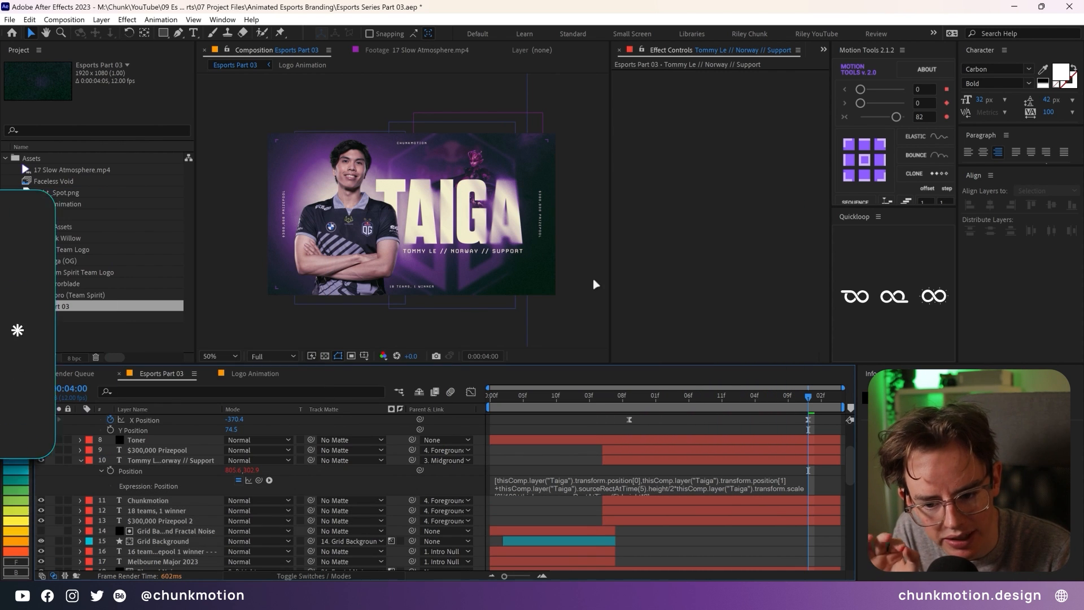
# - Test the player details' placement by changing the Taiga text to BZM, FY and N0tail, and restore it to Taiga
pyautogui.scroll(-5, 148, 495)
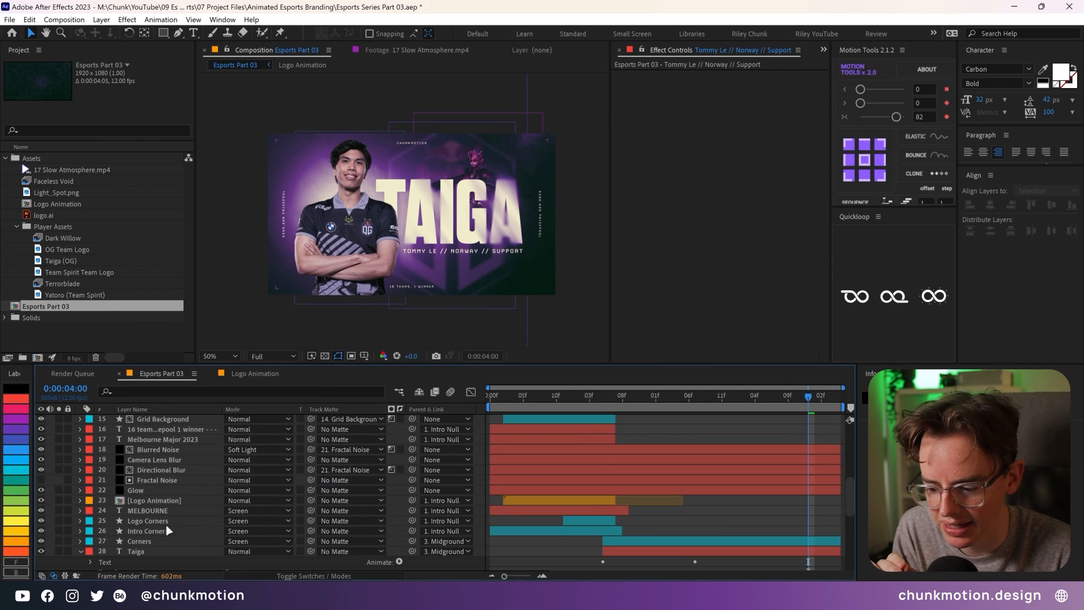
pyautogui.click(161, 555)
pyautogui.doubleClick(169, 552)
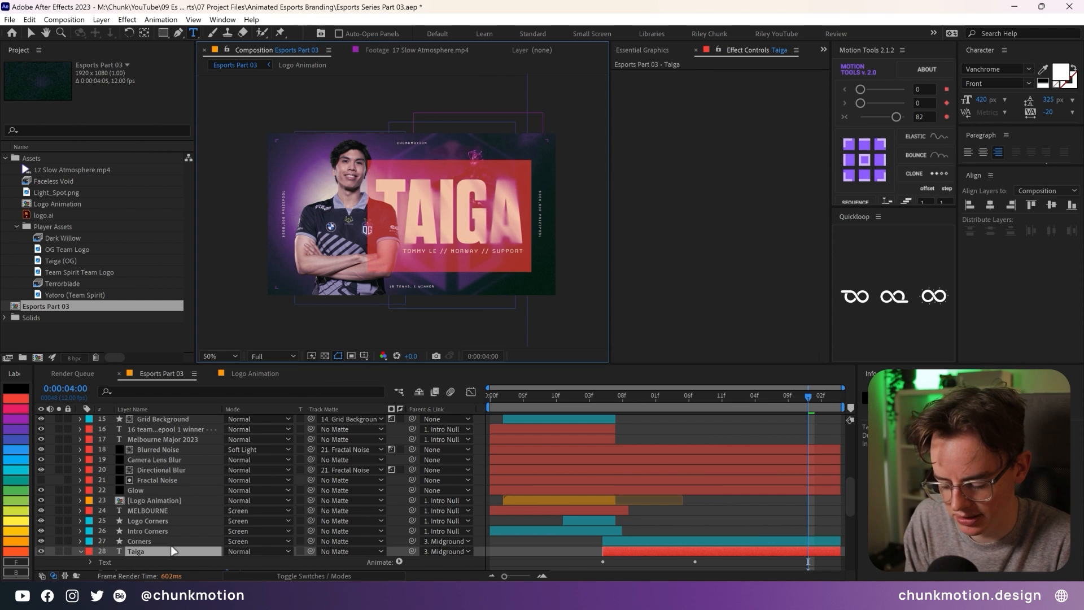
pyautogui.write('BZM')
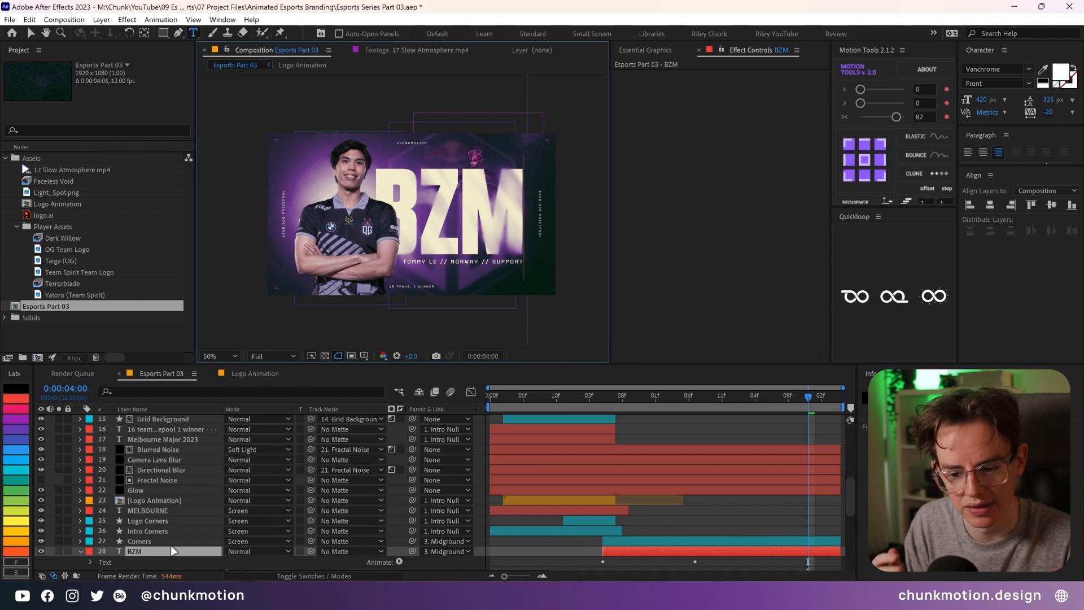
pyautogui.doubleClick(174, 551)
pyautogui.write('FY')
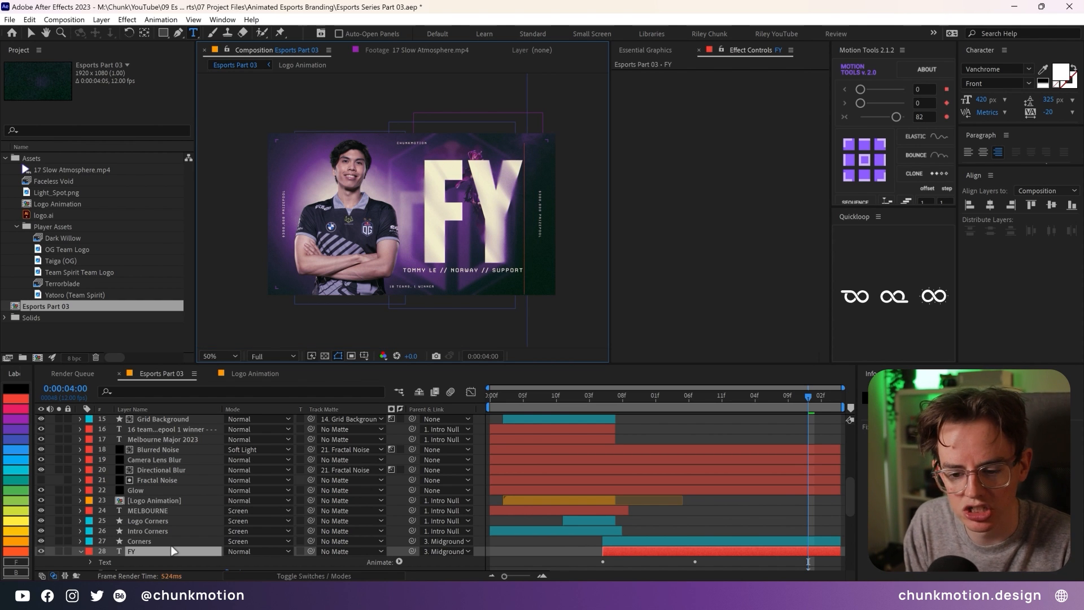
pyautogui.press('BackSpace')
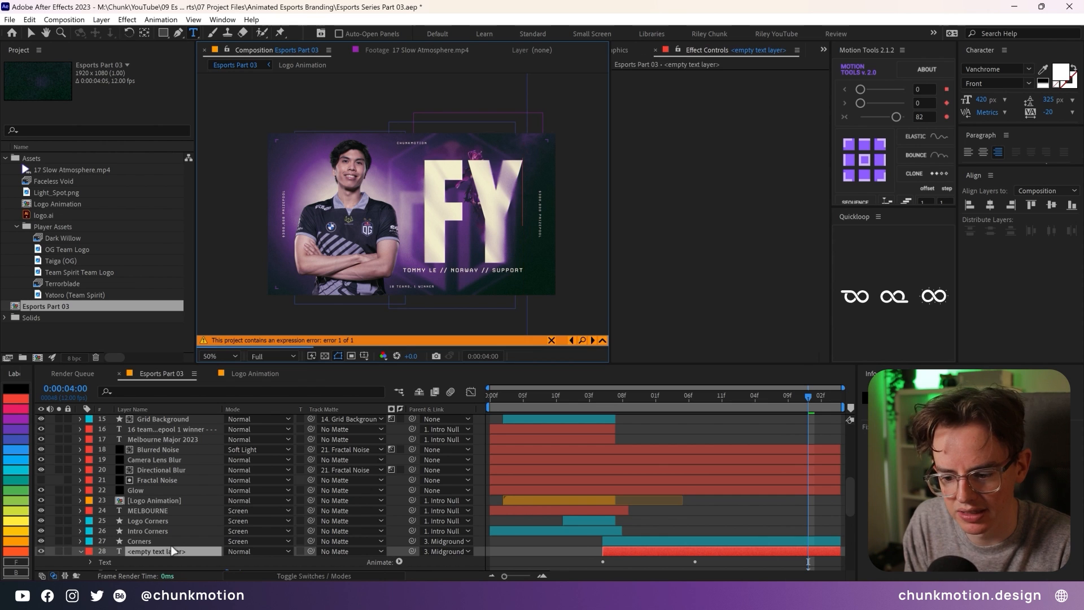
pyautogui.write('N0tail')
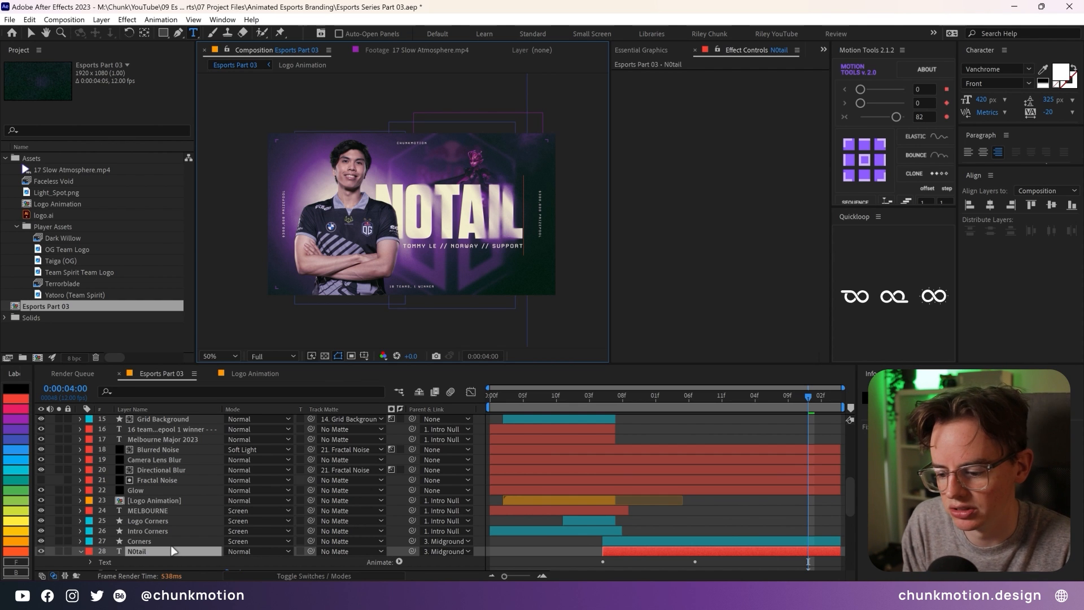
pyautogui.press('Return')
pyautogui.write('Taiga')
pyautogui.press('Return')
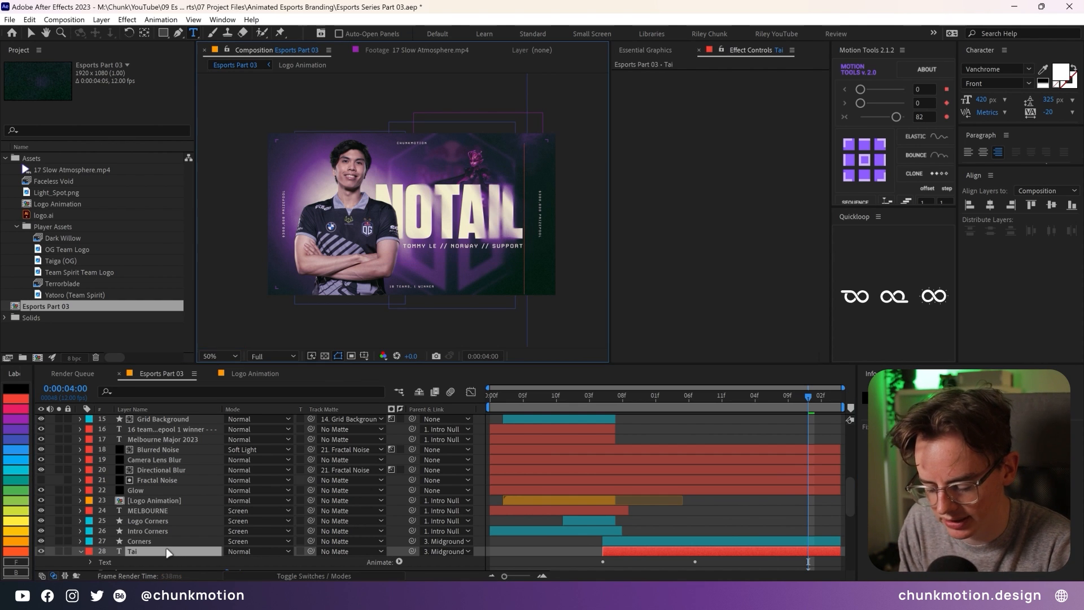
# - Shift both Range Selector Offset keyframes of the player details text later, with the first at about 0:00:02:06
pyautogui.scroll(5, 664, 489)
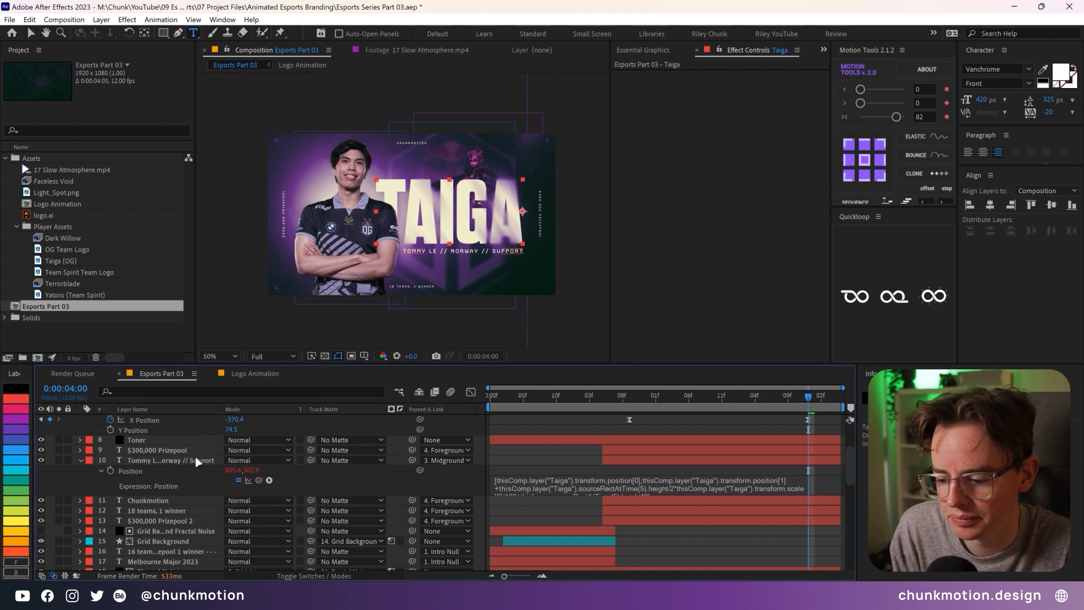
pyautogui.click(594, 457)
pyautogui.press('u')
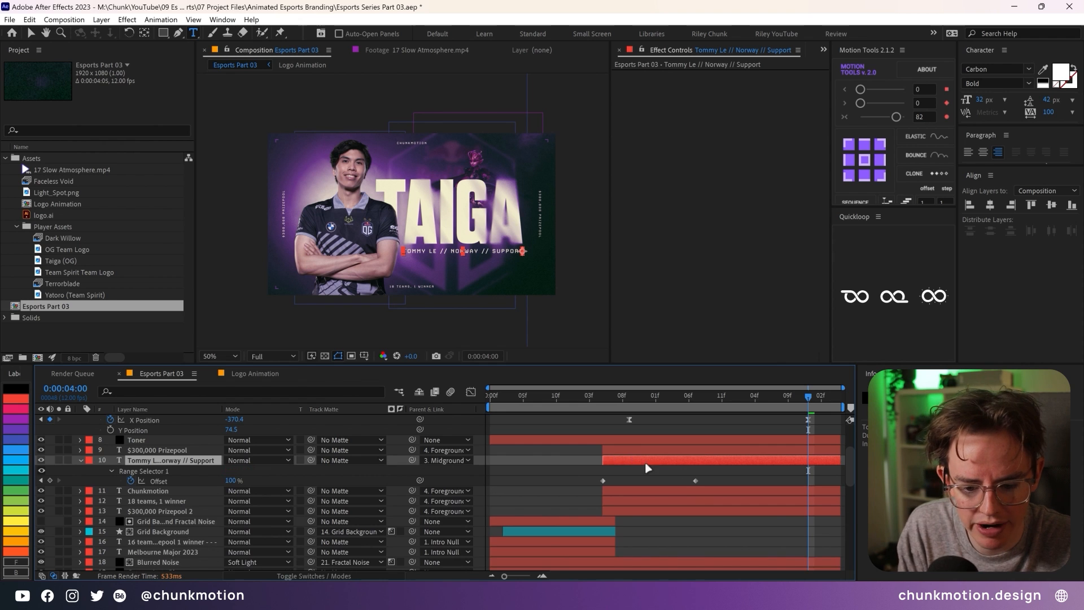
pyautogui.moveTo(697, 449); pyautogui.dragTo(639, 482)
pyautogui.moveTo(593, 509); pyautogui.dragTo(741, 513)
pyautogui.click(683, 396)
pyautogui.click(742, 404)
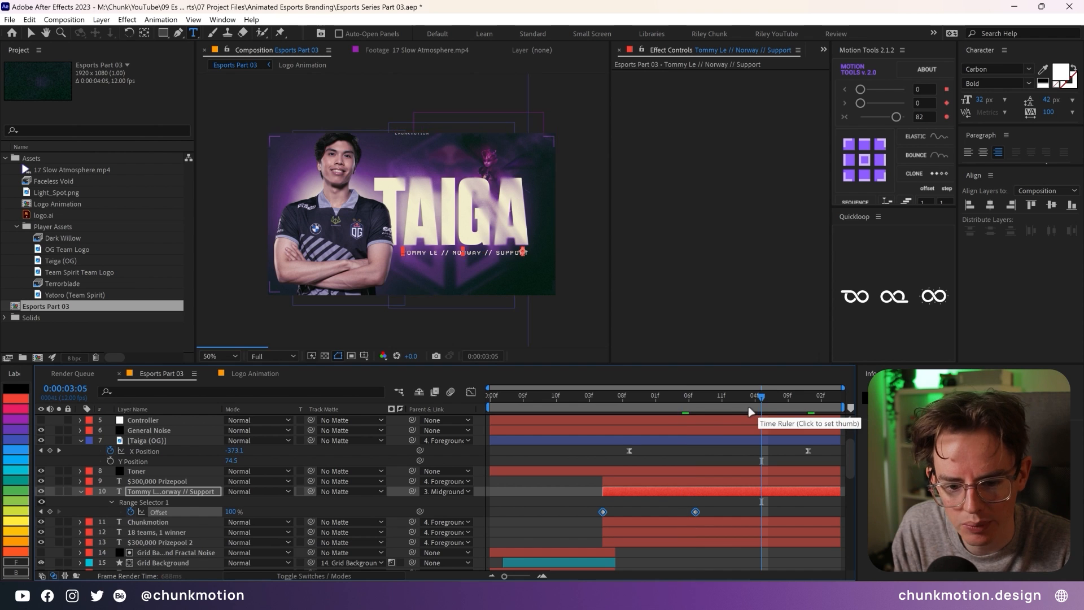
pyautogui.moveTo(603, 513); pyautogui.dragTo(690, 513)
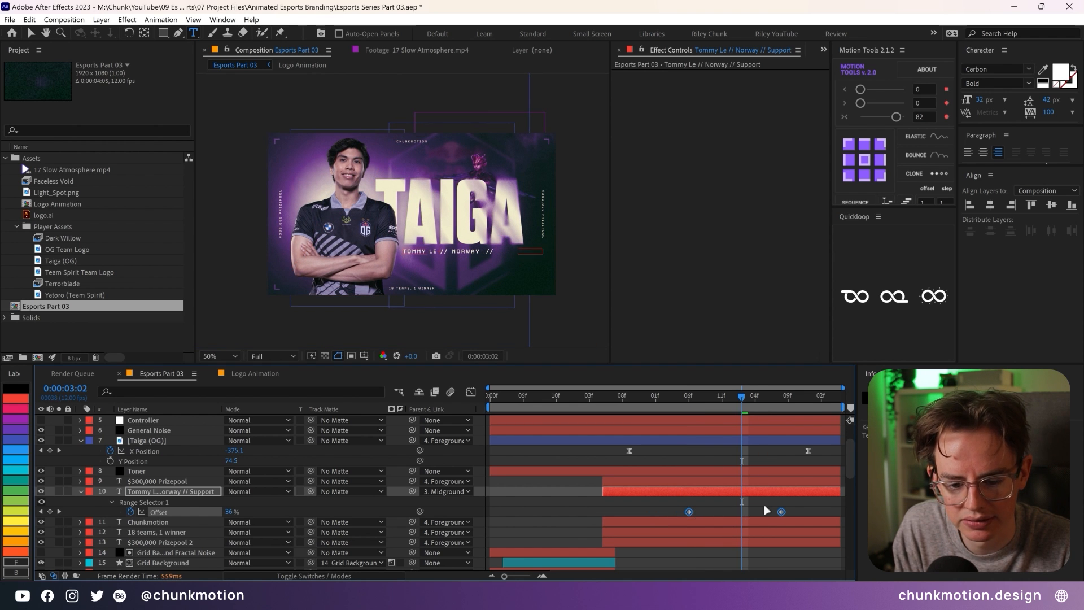
pyautogui.press('F2')
# - Check the retimed player details text reveal at several points from about 0:00:02:06 to 0:00:04:04
pyautogui.click(690, 397)
pyautogui.click(709, 396)
pyautogui.click(723, 397)
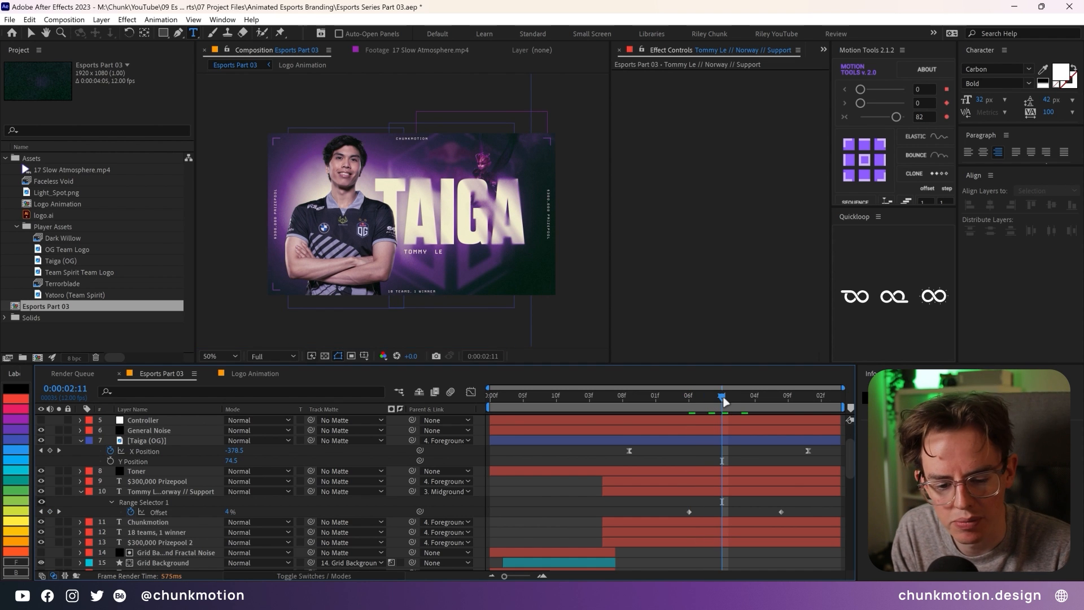
pyautogui.click(741, 407)
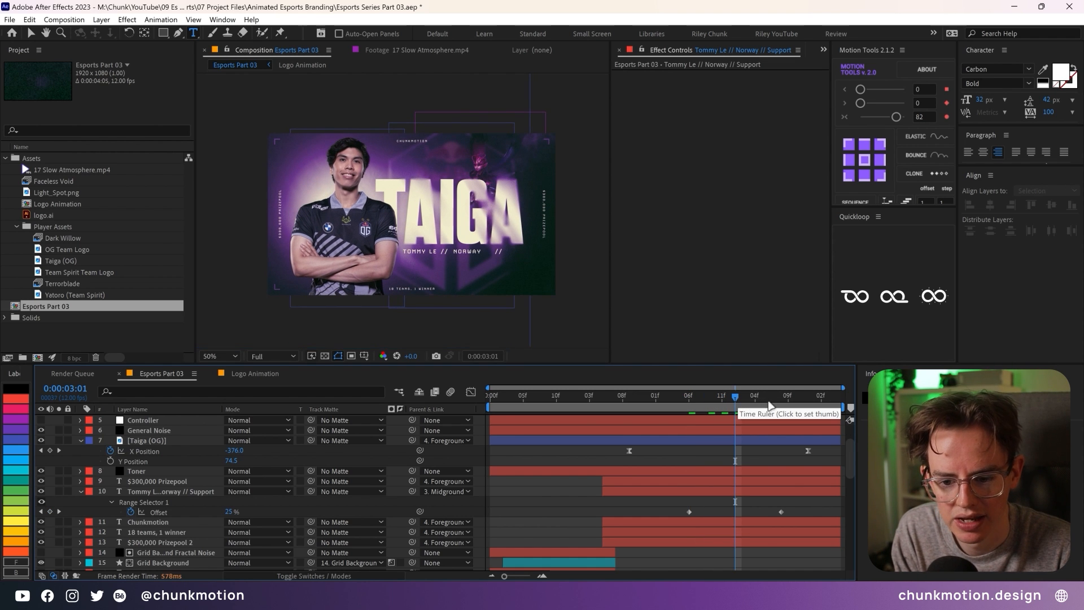
pyautogui.click(768, 407)
pyautogui.click(809, 408)
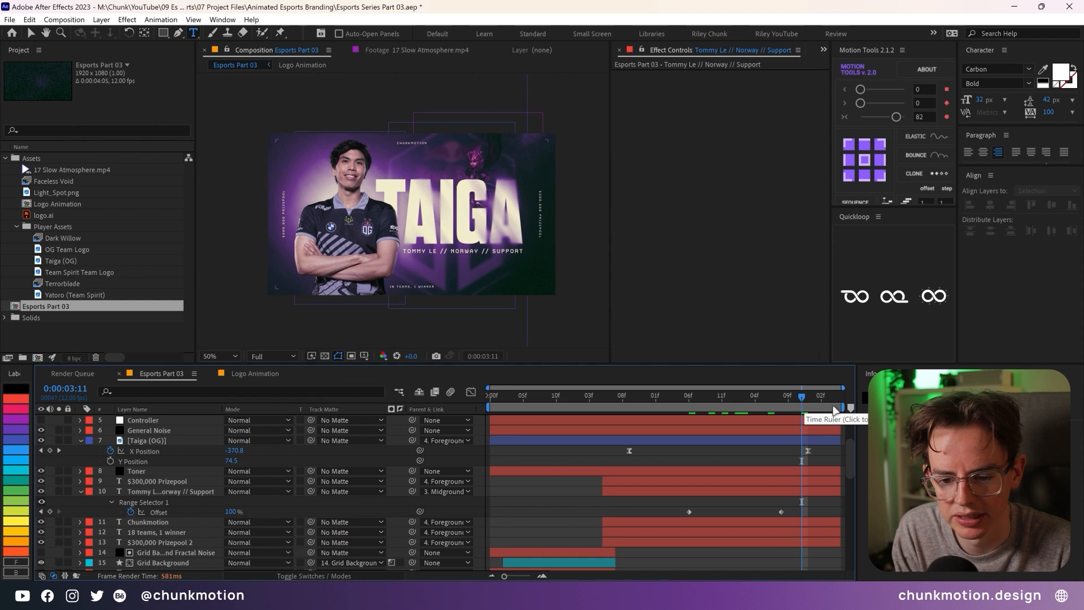
pyautogui.click(836, 408)
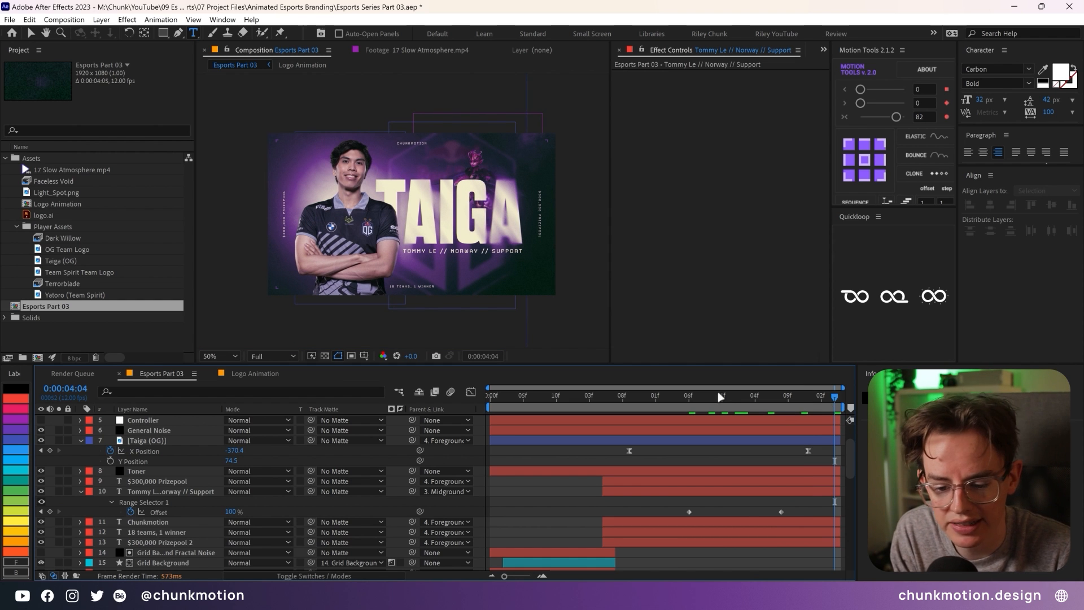
# - Go to 0:00:00:08 and expand the MELBOURNE text layer to expose its Source Text property
pyautogui.click(544, 396)
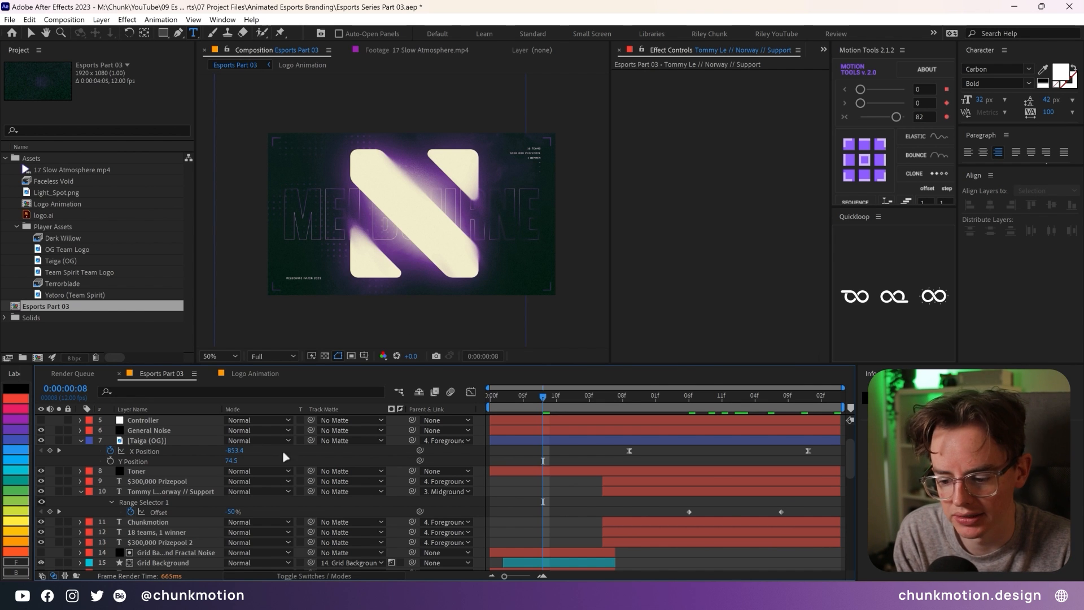
pyautogui.scroll(-4, 184, 499)
pyautogui.scroll(-2, 187, 506)
pyautogui.click(187, 504)
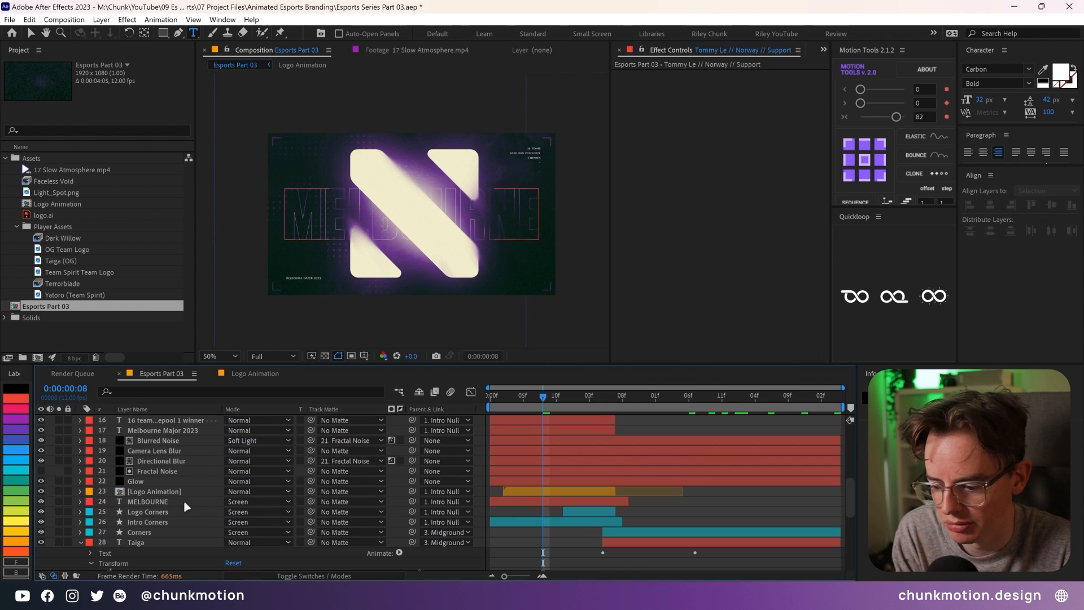
pyautogui.click(174, 502)
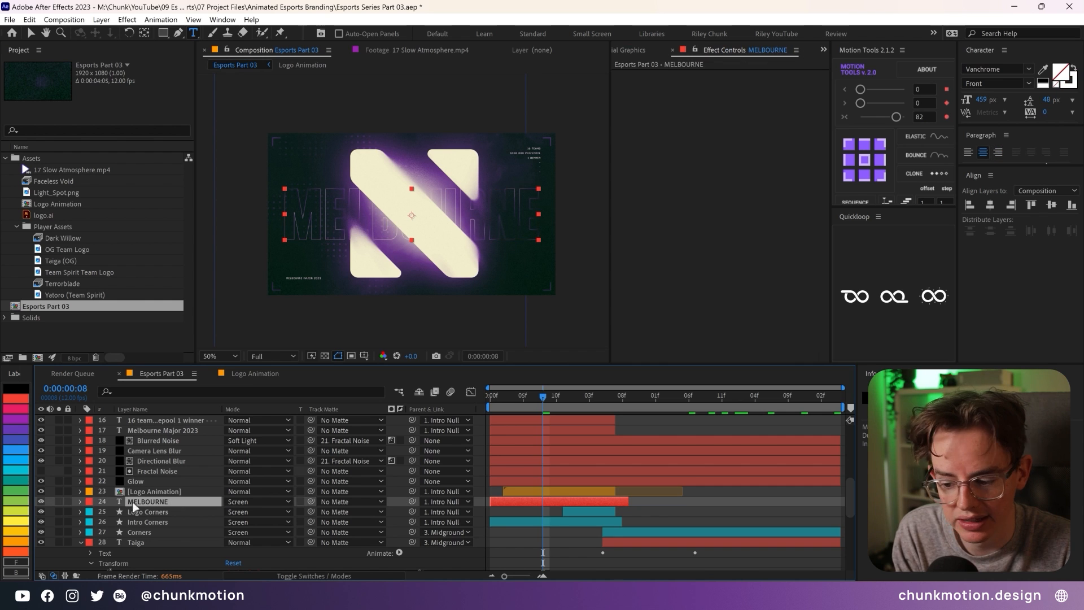
pyautogui.click(80, 503)
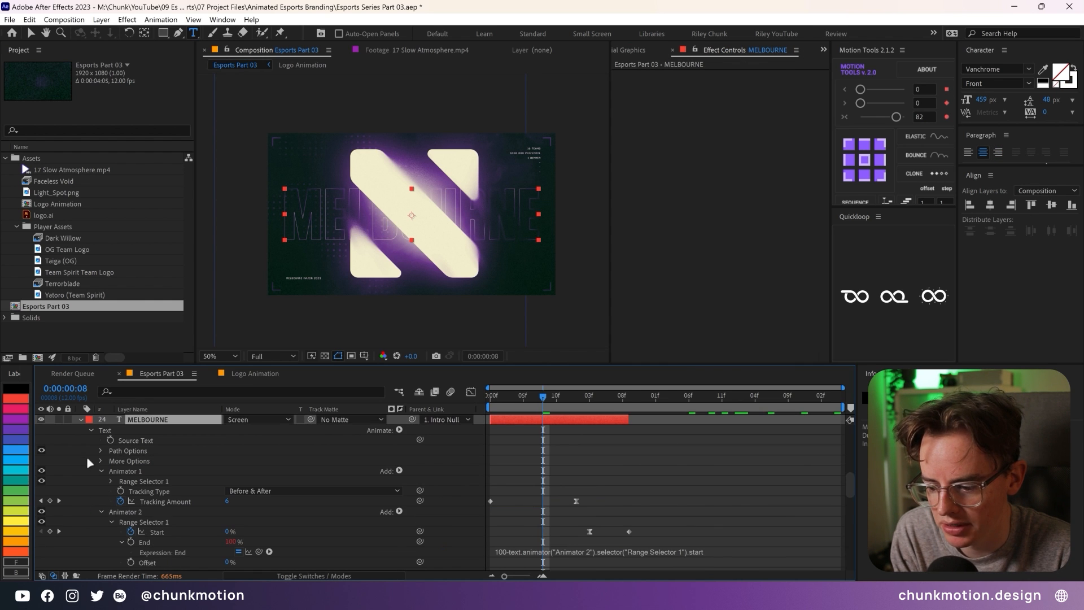
pyautogui.scroll(-2, 153, 457)
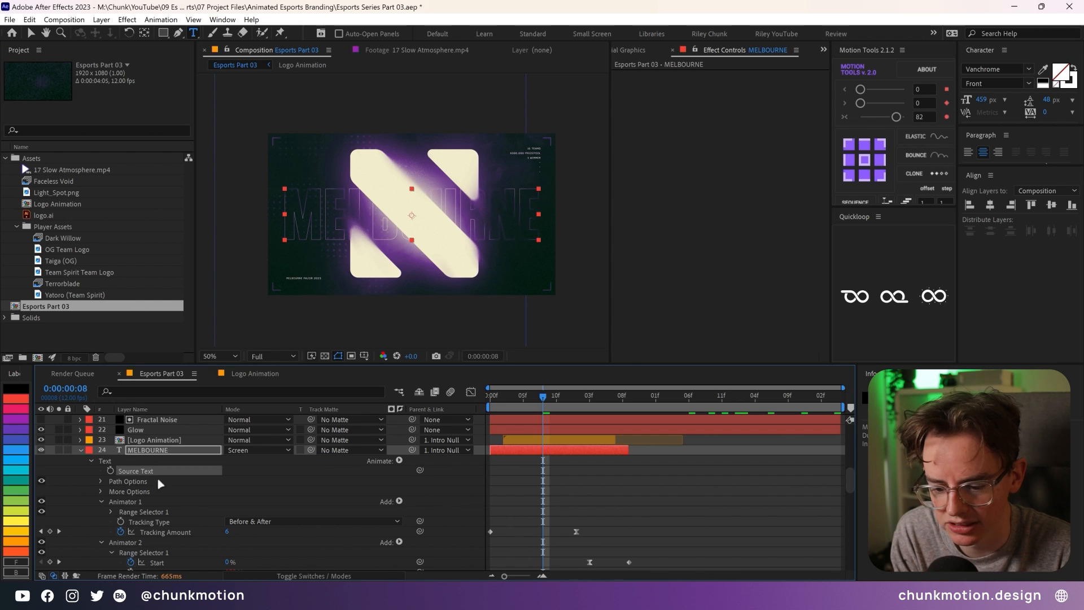
# - Link the MELBOURNE layer's Source Text to the Source Text of the Taiga layer
pyautogui.scroll(6, 210, 498)
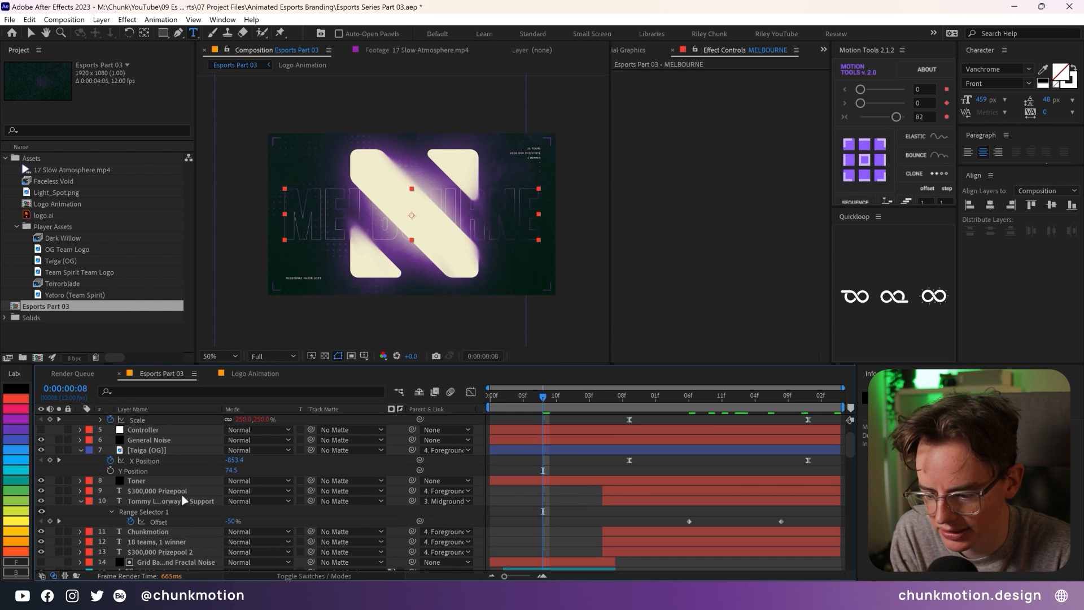
pyautogui.scroll(-8, 192, 500)
pyautogui.scroll(-5, 184, 501)
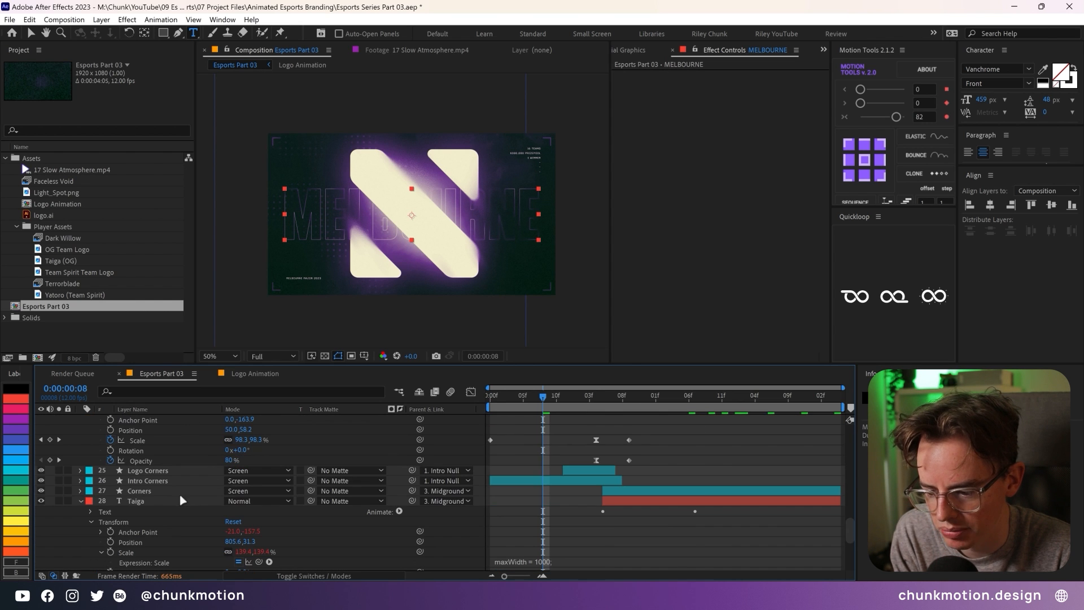
pyautogui.click(153, 502)
pyautogui.click(148, 523)
pyautogui.scroll(3, 185, 502)
pyautogui.scroll(6, 186, 502)
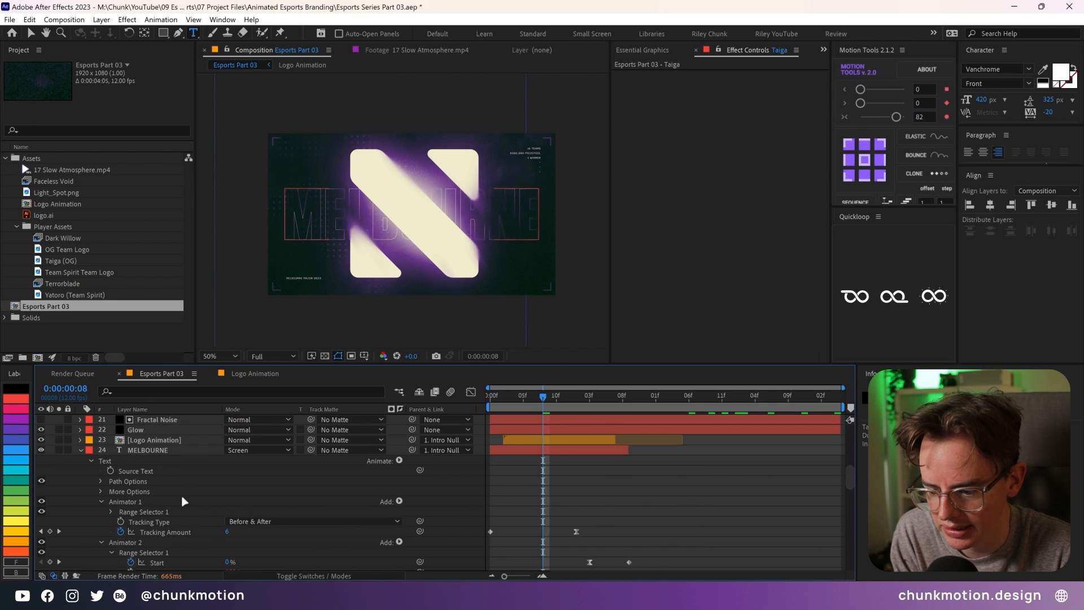
pyautogui.click(146, 473)
pyautogui.moveTo(420, 470); pyautogui.dragTo(158, 510)
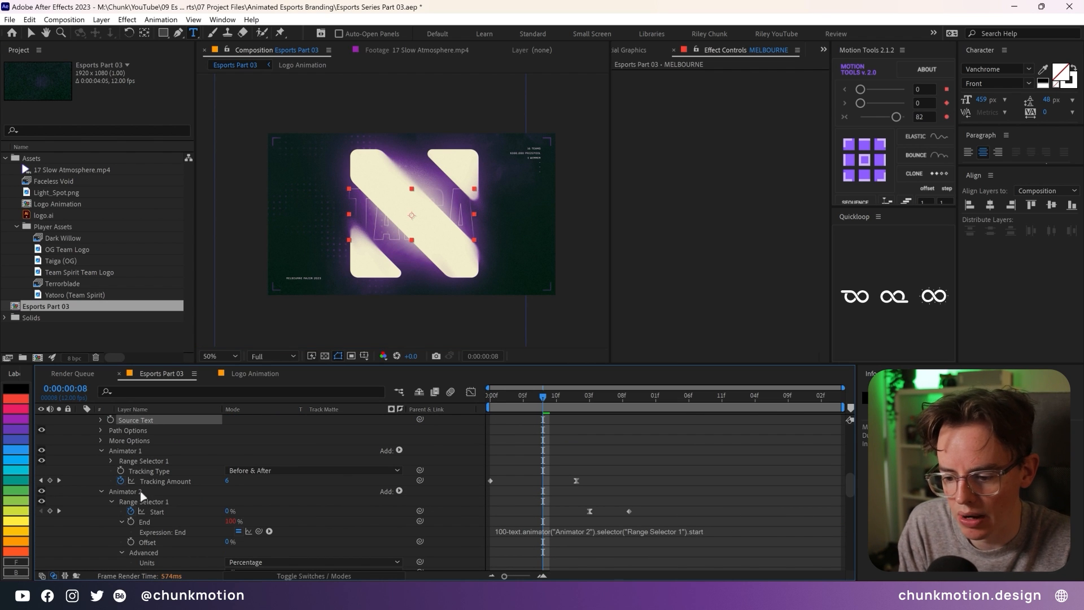
# - Collapse the Animator 1 and Animator 2 groups of the MELBOURNE layer
pyautogui.click(83, 454)
pyautogui.scroll(3, 93, 457)
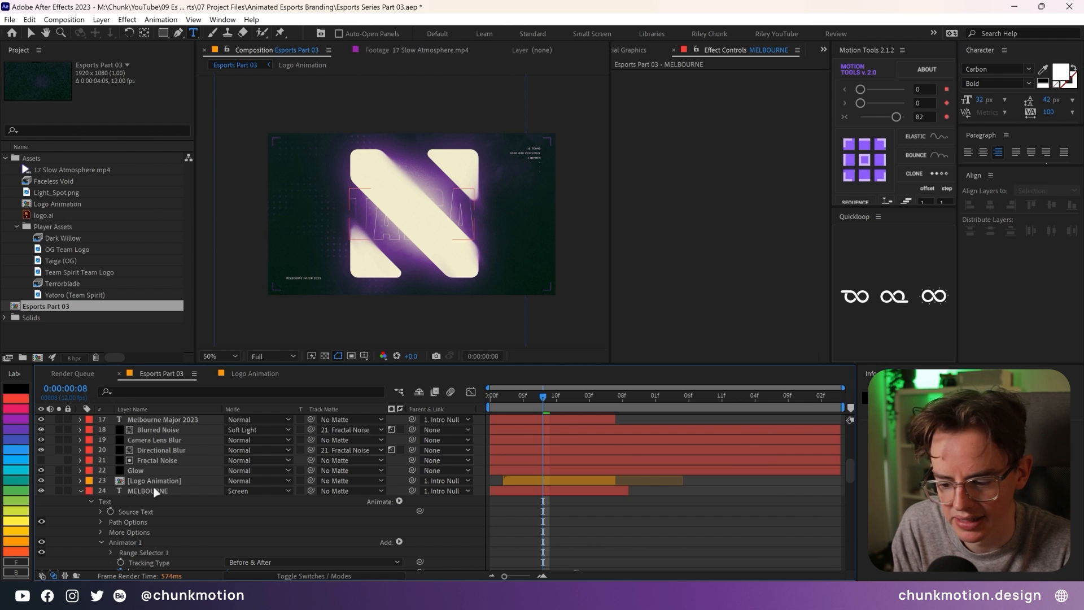
pyautogui.scroll(-2, 157, 492)
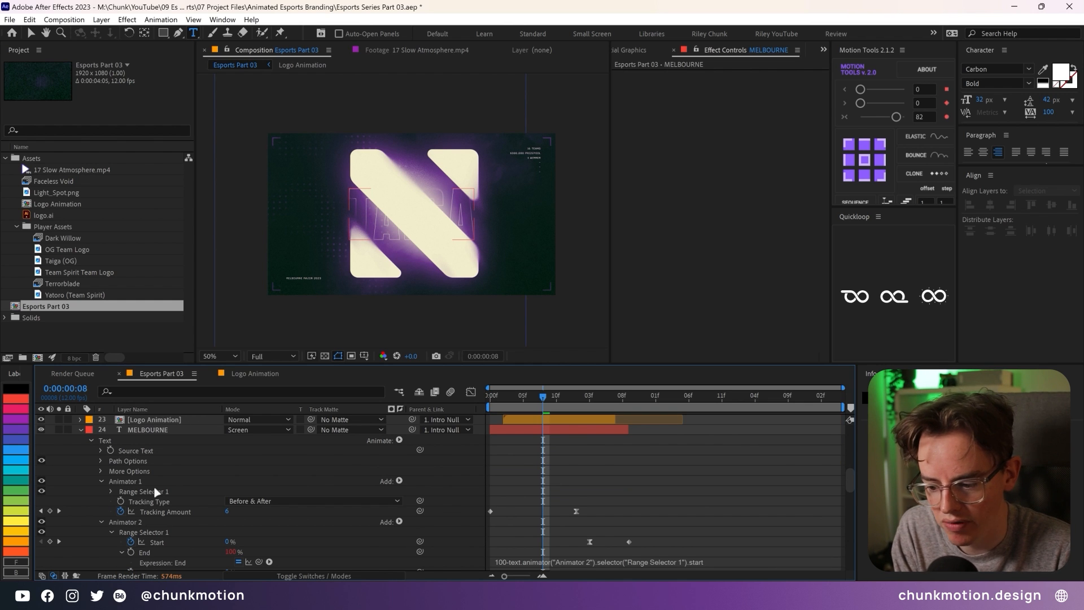
pyautogui.click(102, 482)
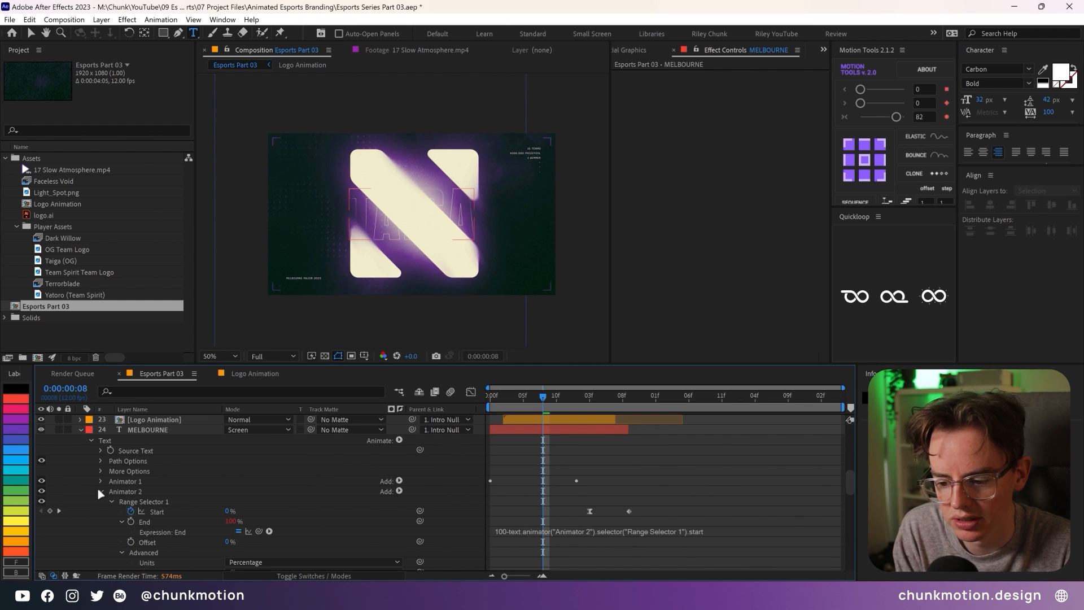
pyautogui.click(102, 491)
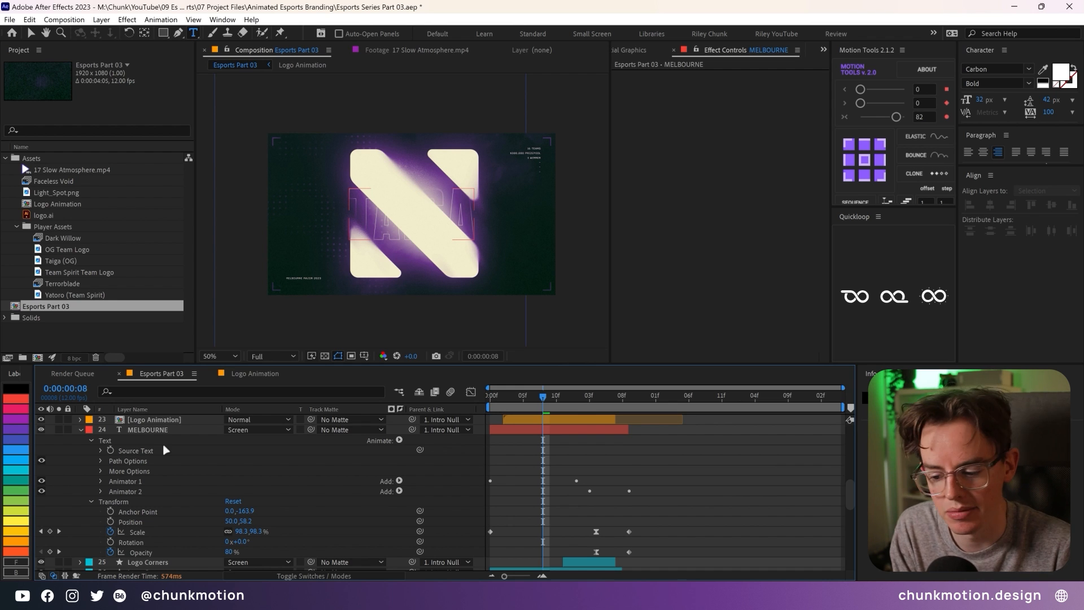
# - Show the Taiga layer's Scale expression and copy the whole expression
pyautogui.scroll(-3, 161, 448)
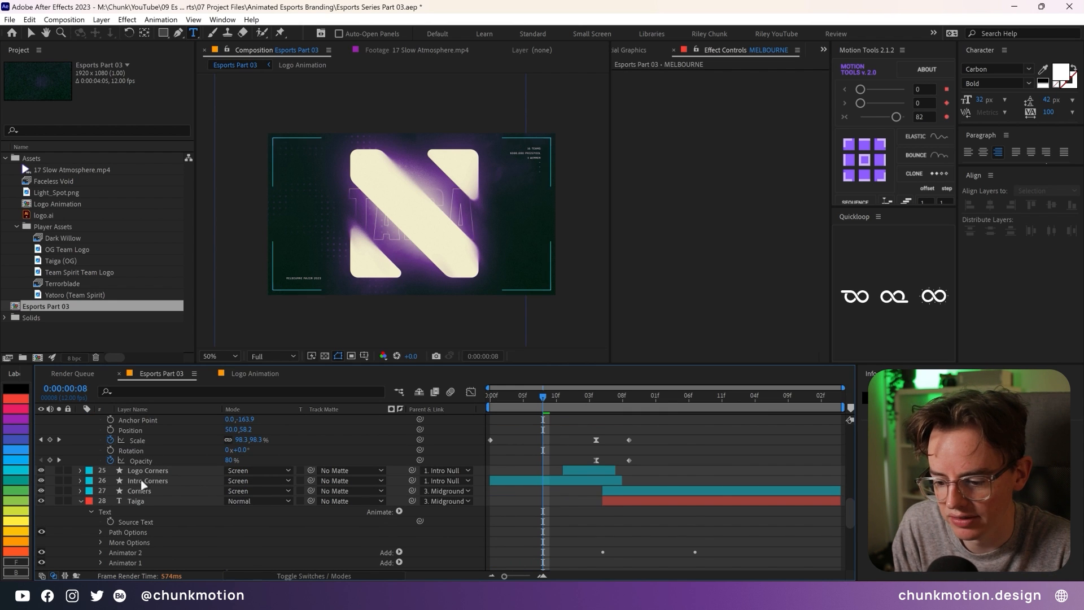
pyautogui.scroll(-1, 138, 471)
pyautogui.click(135, 471)
pyautogui.press('s')
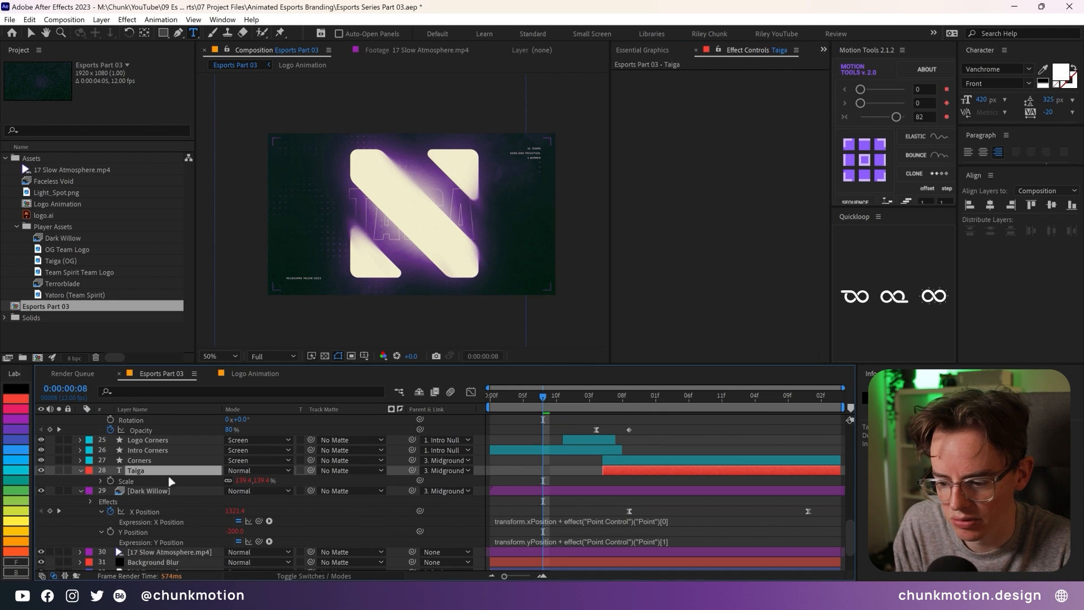
pyautogui.keyDown('alt'); pyautogui.click(110, 481); pyautogui.keyUp('alt')
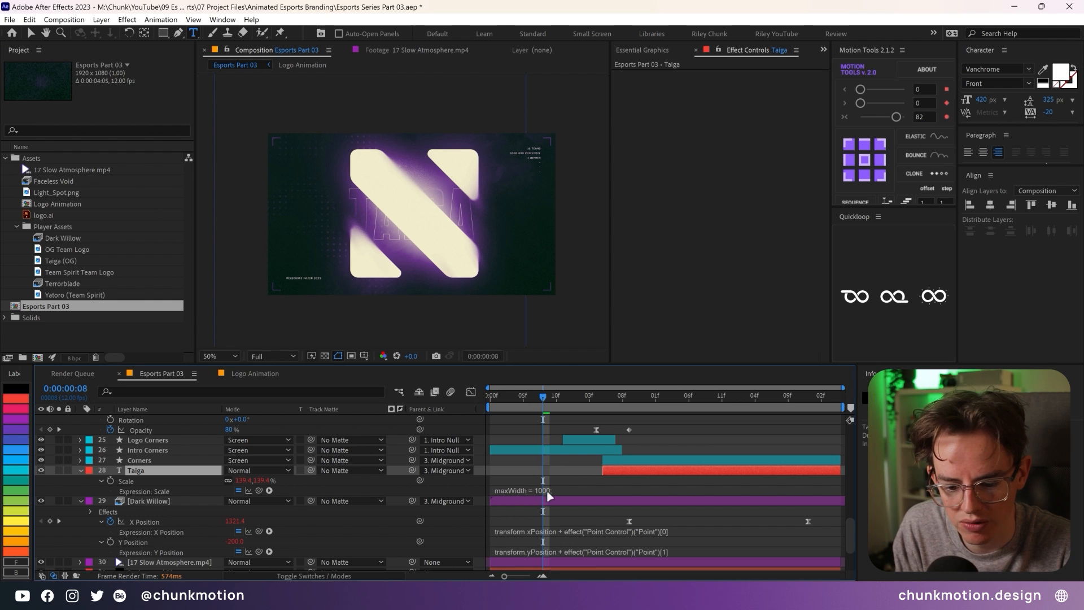
pyautogui.hotkey('ctrl', 'v')
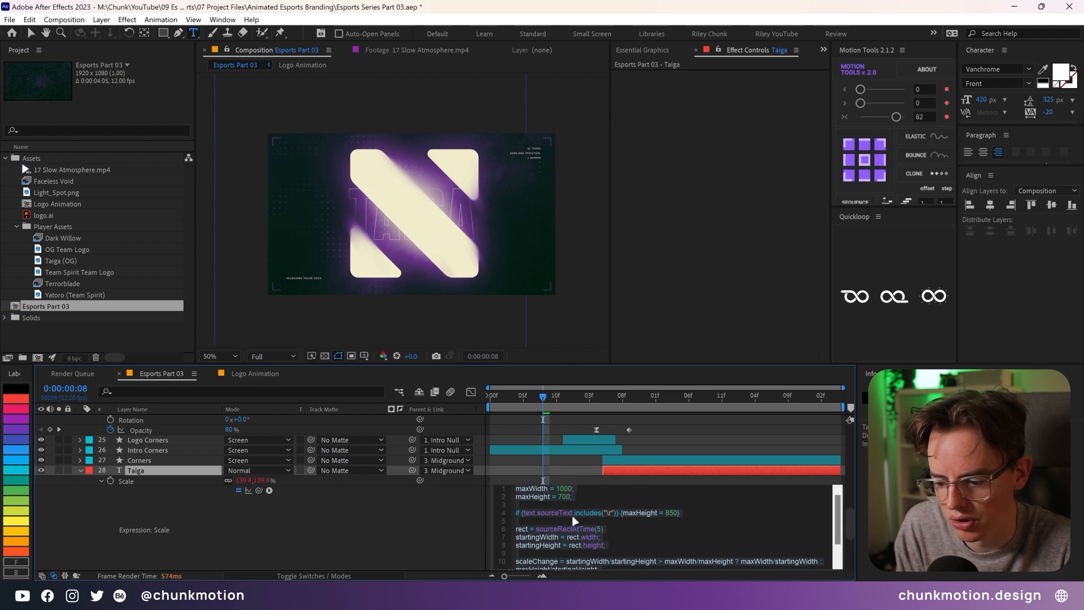
# - Add an expression to the MELBOURNE layer's Scale, paste the copied Taiga scale expression and apply it
pyautogui.scroll(5, 150, 480)
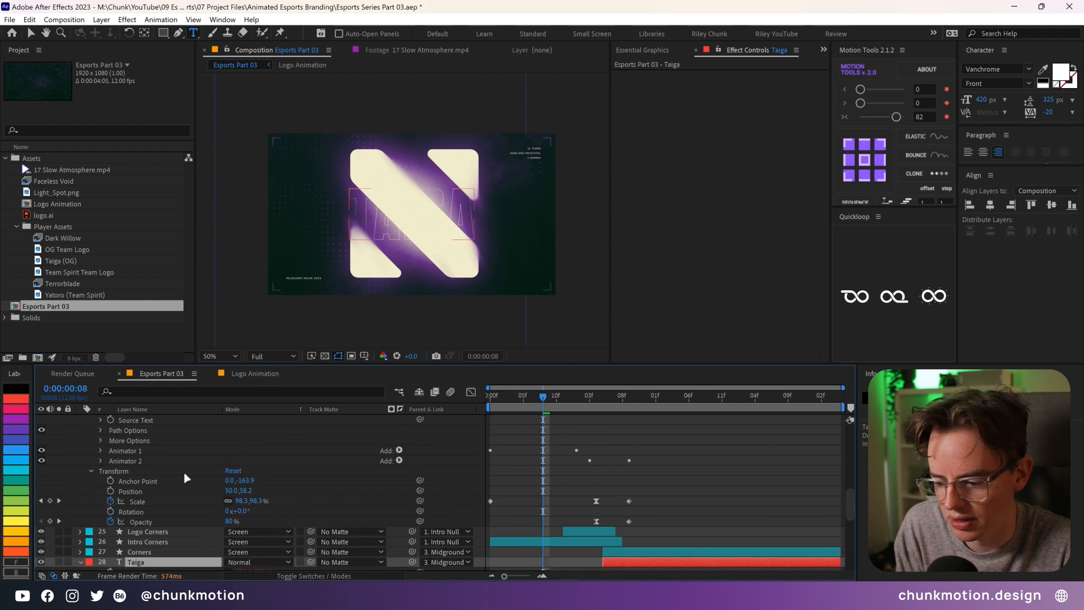
pyautogui.click(152, 460)
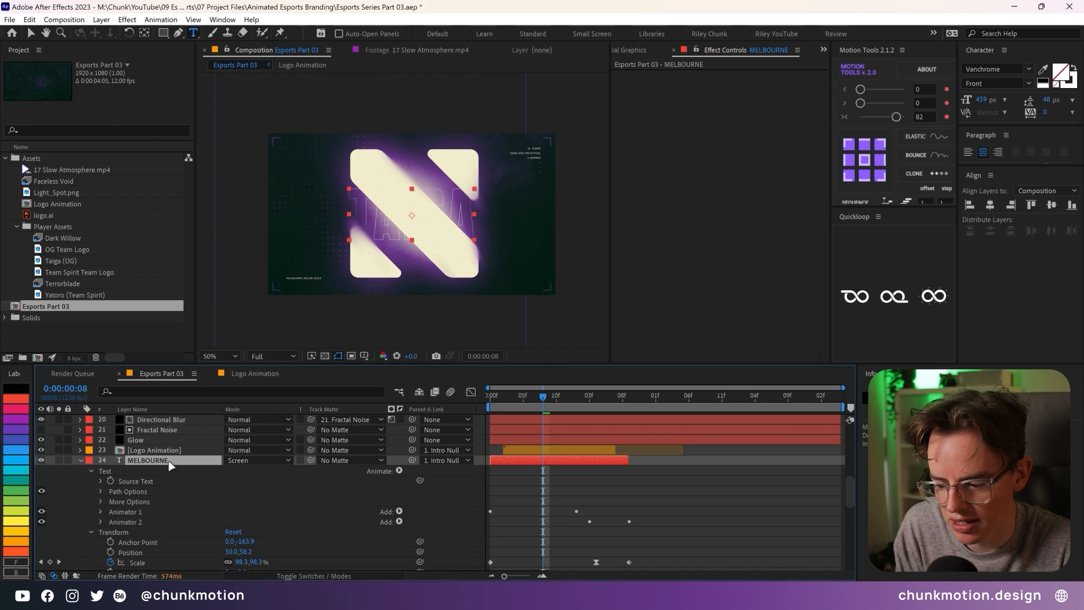
pyautogui.press('u')
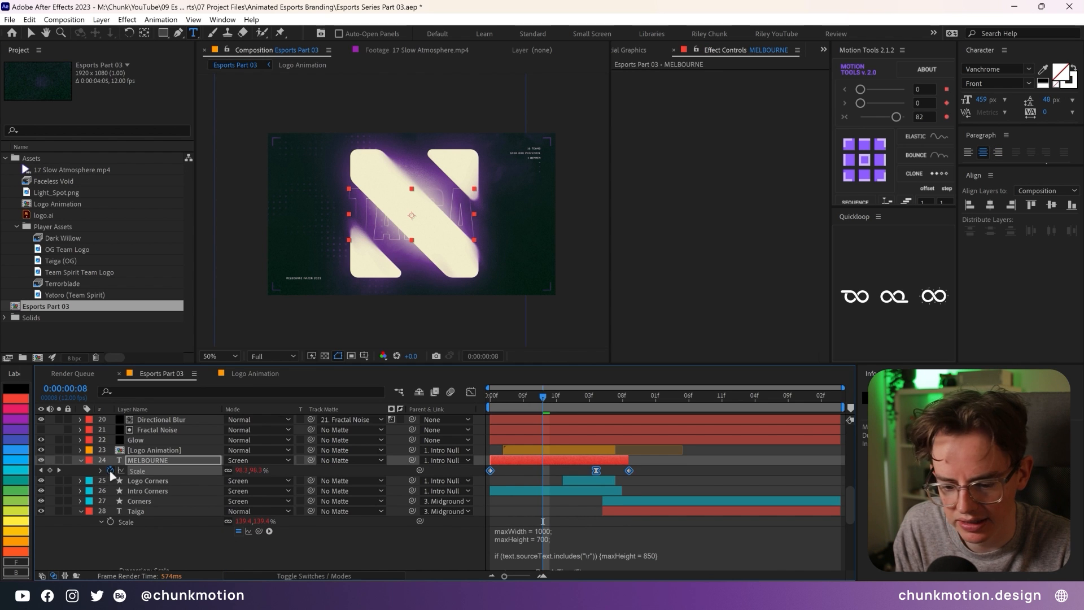
pyautogui.keyDown('alt'); pyautogui.click(110, 470); pyautogui.keyUp('alt')
pyautogui.hotkey('ctrl', 'v')
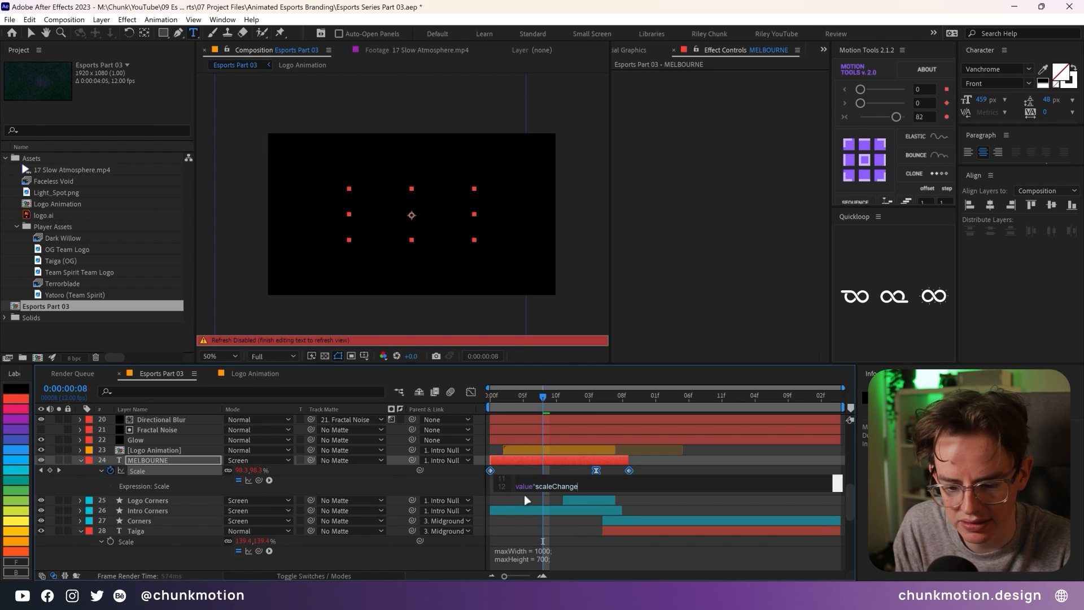
pyautogui.click(464, 488)
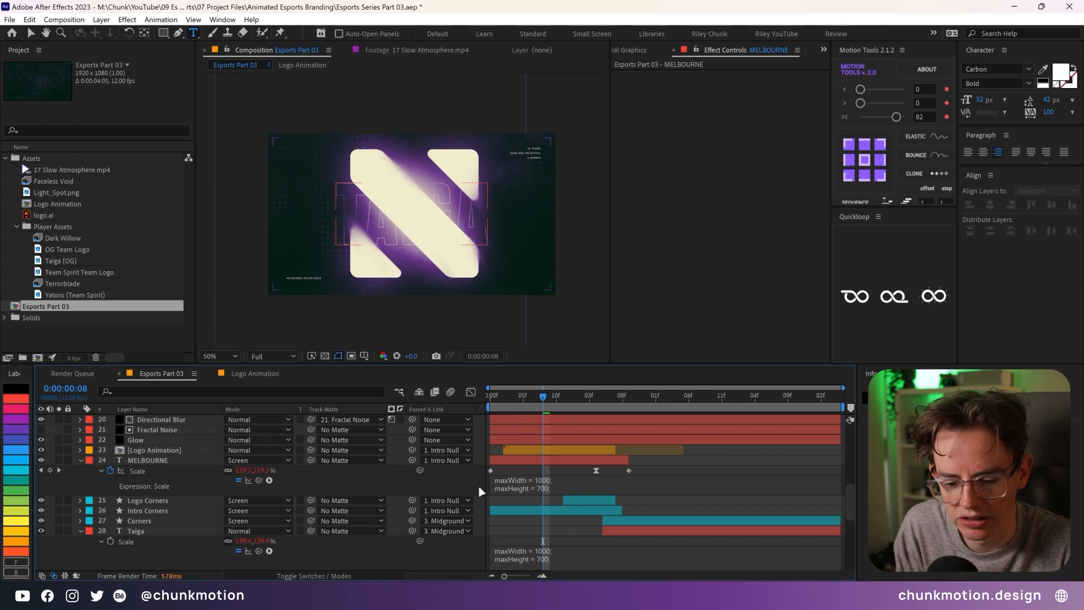
# - Set maxWidth to 1800 and maxHeight to 900 in the MELBOURNE layer's Scale expression
pyautogui.click(545, 487)
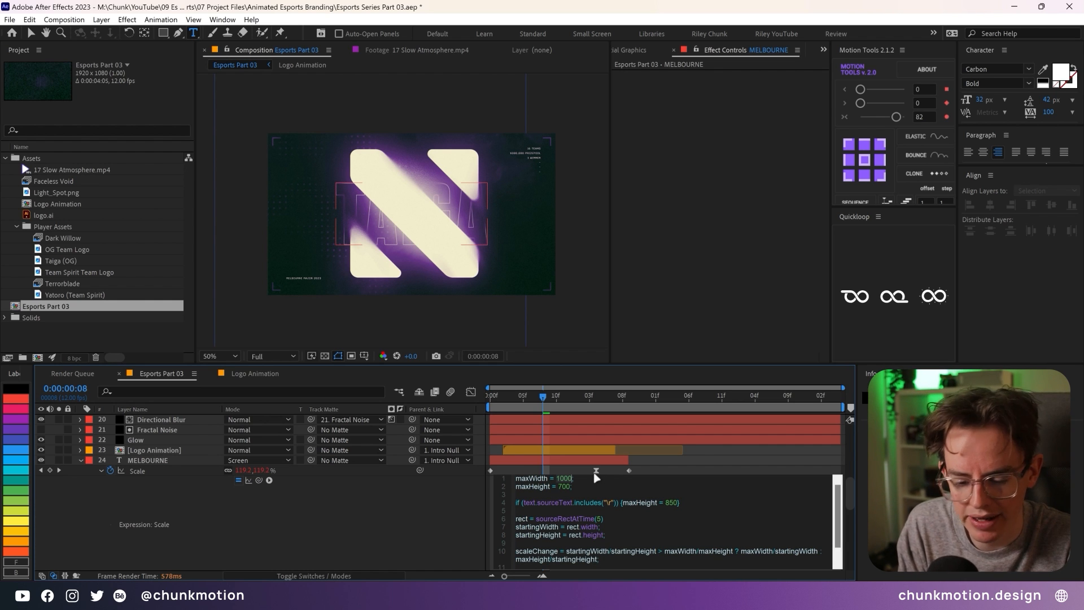
pyautogui.press('BackSpace')
pyautogui.press('BackSpace')
pyautogui.press('BackSpace')
pyautogui.press('BackSpace')
pyautogui.write('1800')
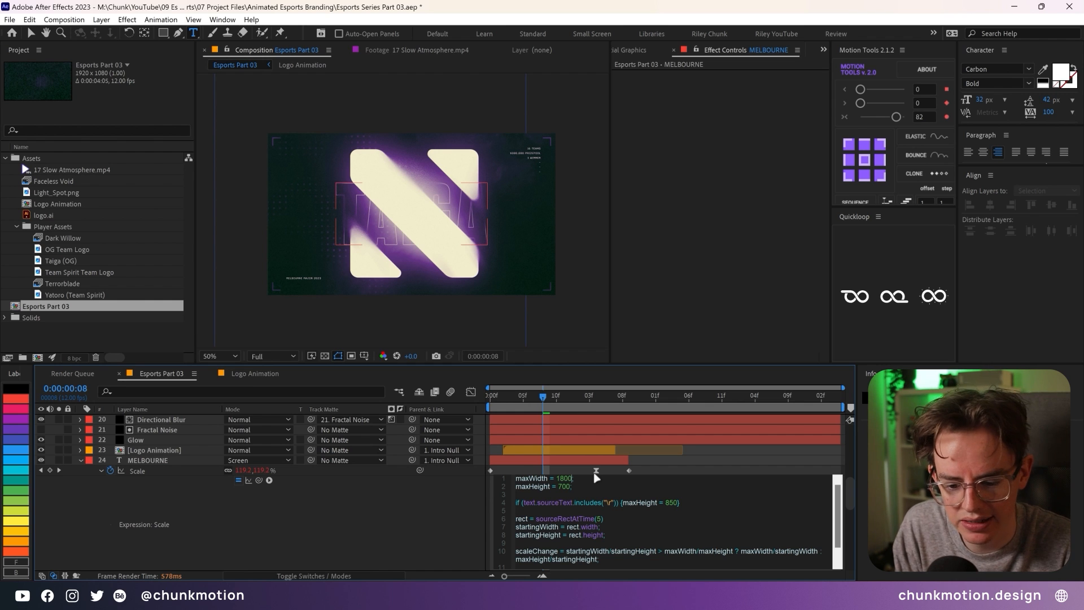
pyautogui.click(557, 487)
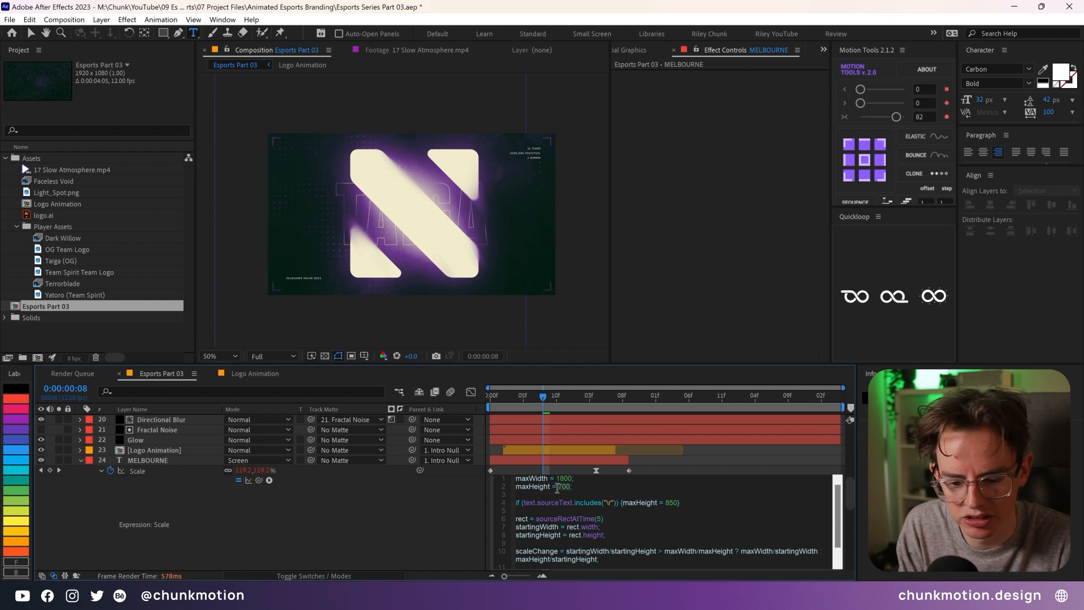
# - Delete the sourceText.includes condition line from the MELBOURNE Scale expression and apply the edited expression
pyautogui.tripleClick(586, 500)
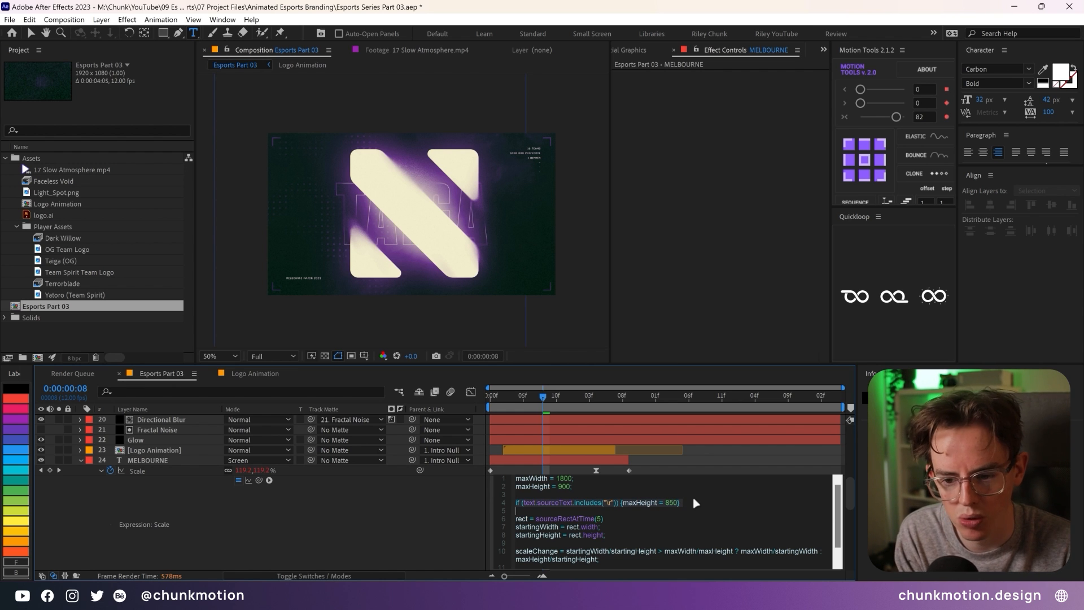
pyautogui.press('Delete')
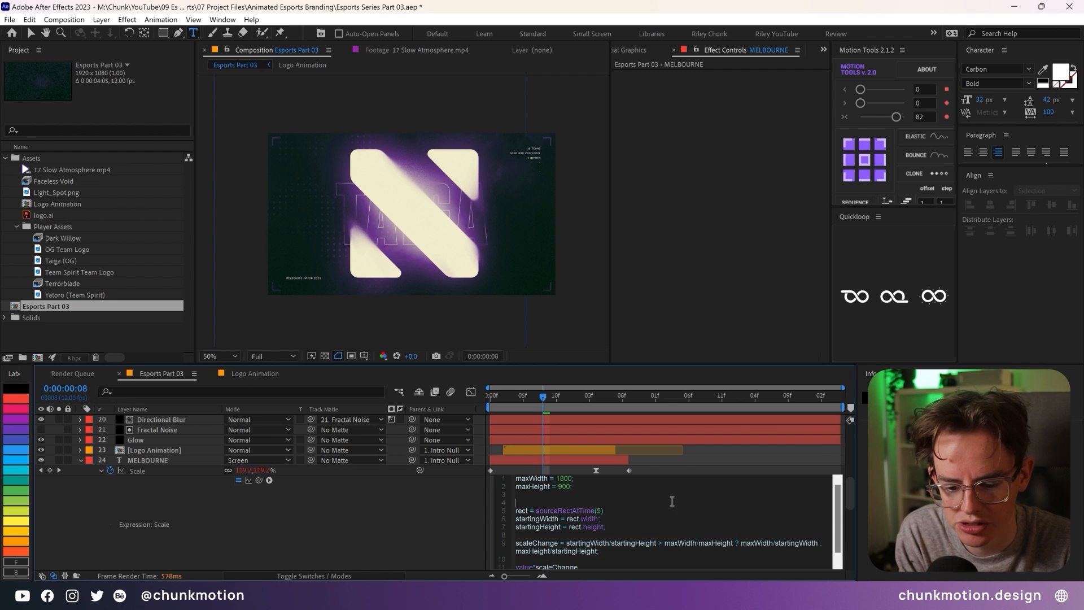
pyautogui.click(421, 501)
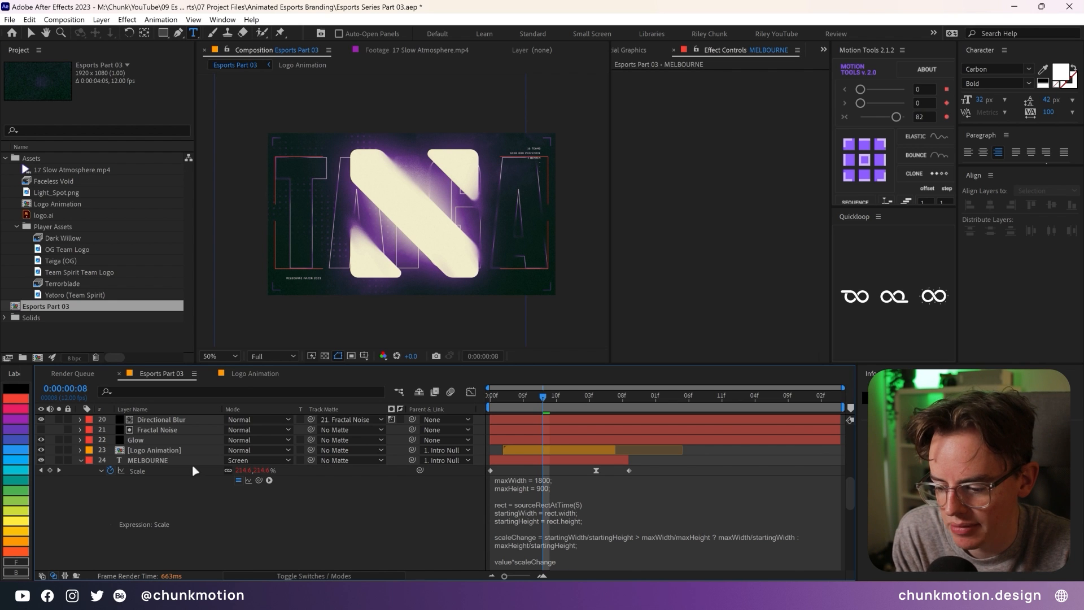
# - Go to 0:00:03:05 and extend the Taiga text with a second line reading TAIGA
pyautogui.scroll(-5, 195, 471)
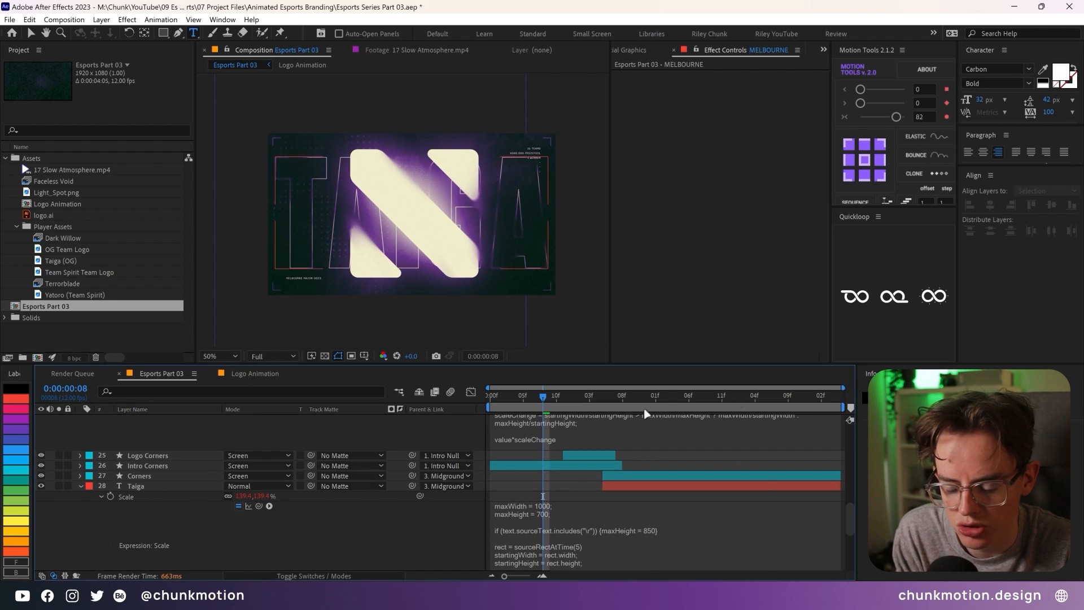
pyautogui.click(761, 397)
pyautogui.click(151, 489)
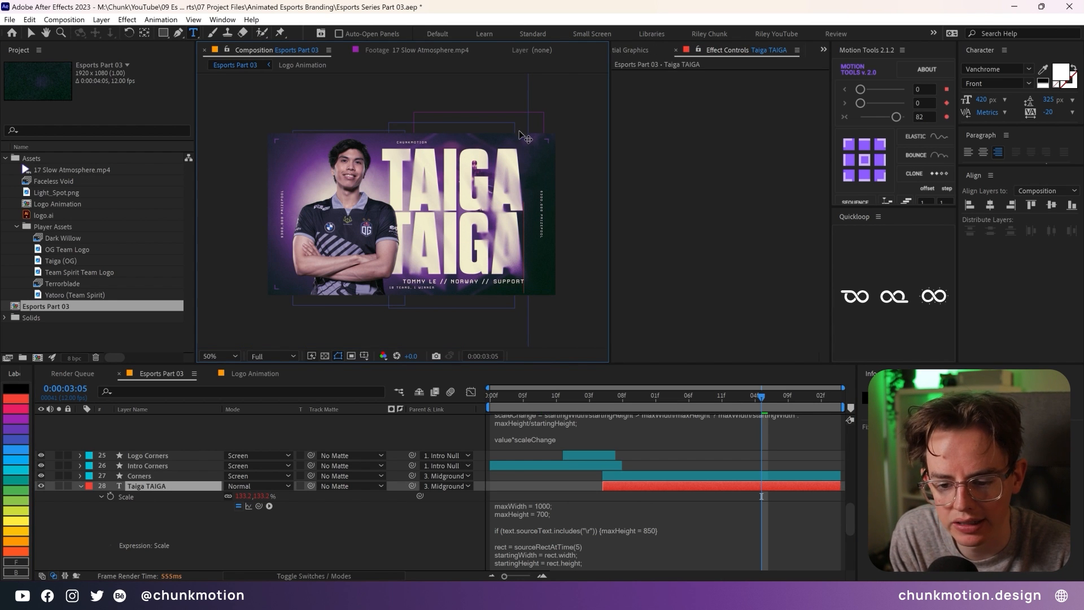
# - Go to 0:00:00:09 and set the MELBOURNE text's leading to 459 px, and reduce it to 375 px
pyautogui.scroll(3, 180, 490)
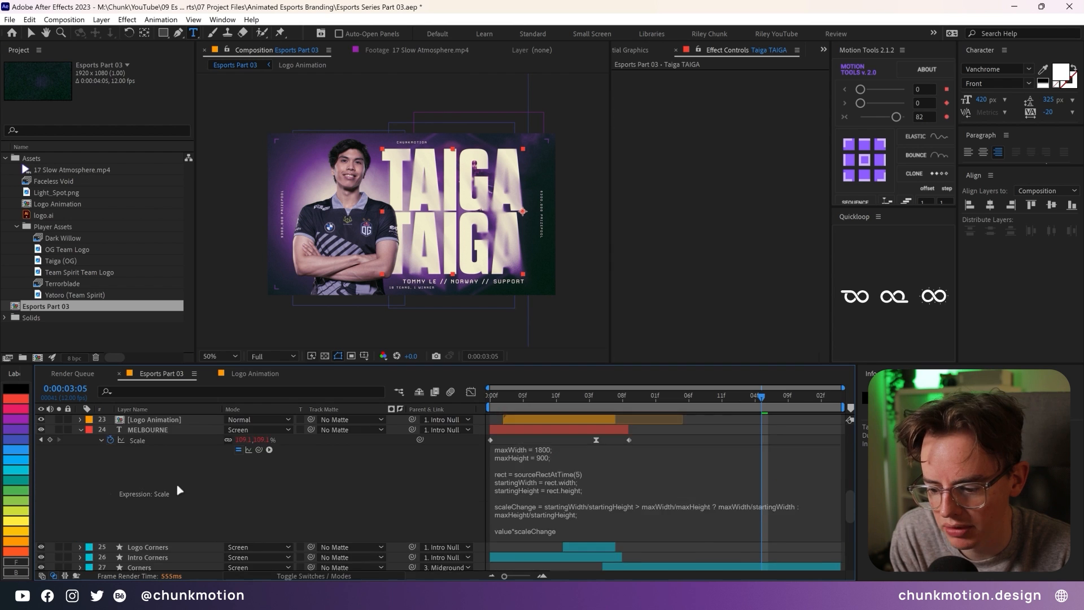
pyautogui.scroll(2, 180, 491)
pyautogui.click(151, 492)
pyautogui.click(550, 396)
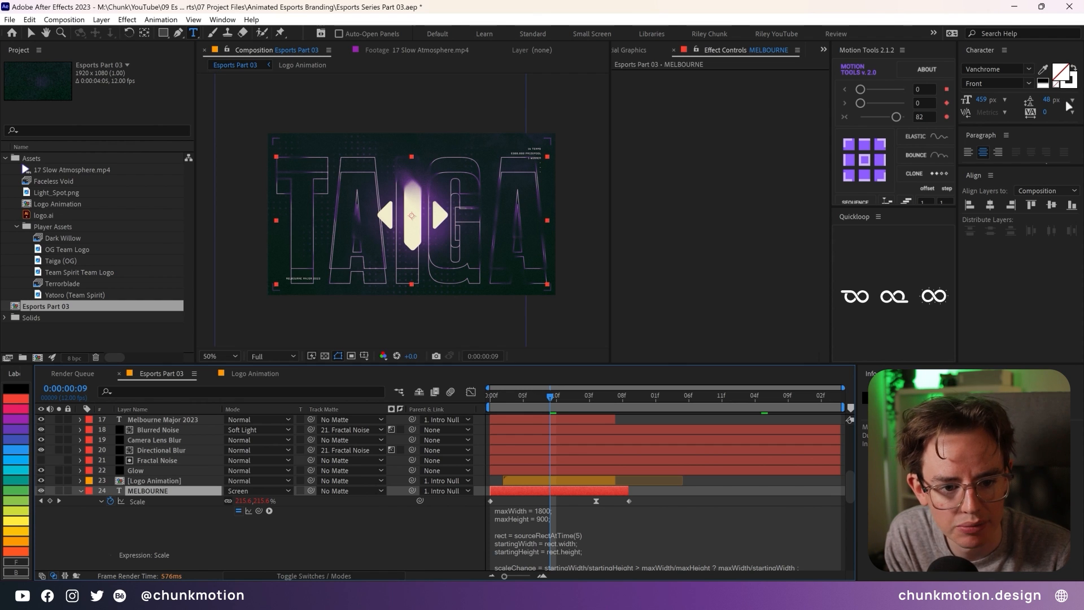
pyautogui.click(1048, 100)
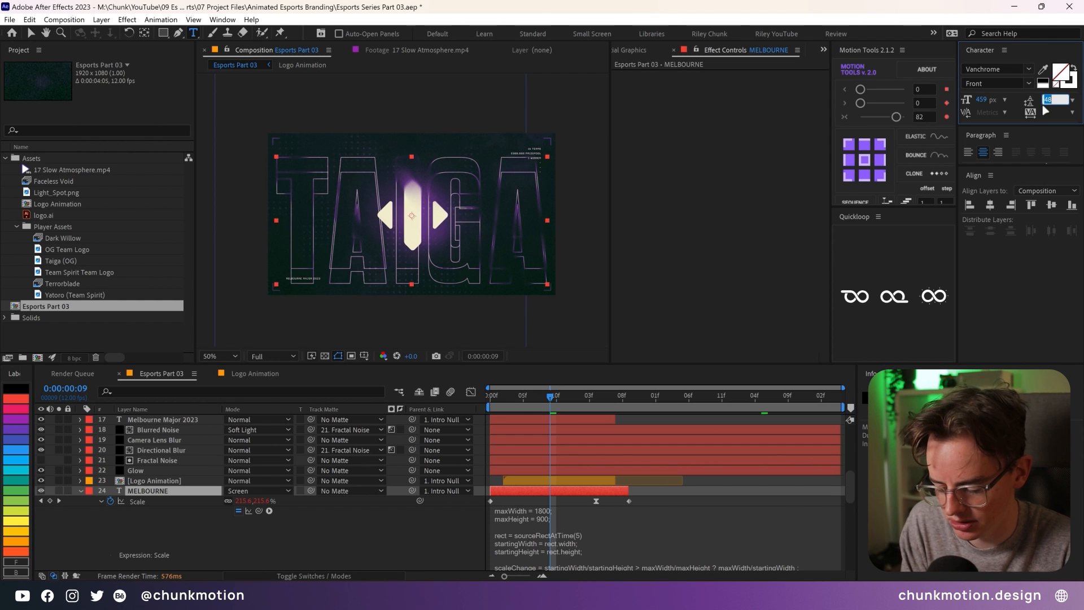
pyautogui.write('459')
pyautogui.press('Return')
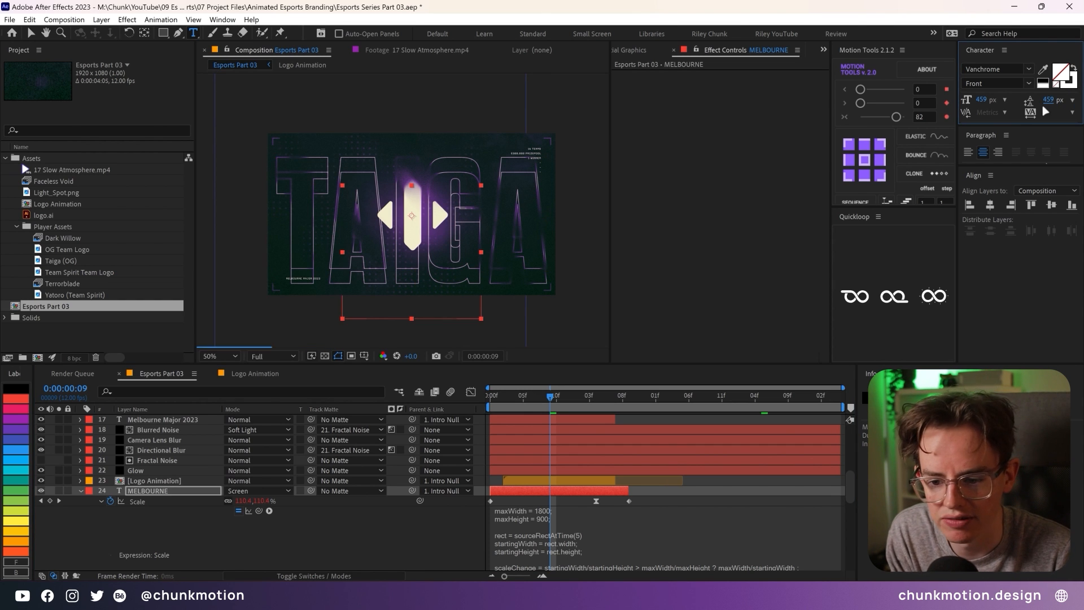
pyautogui.moveTo(1048, 100)
pyautogui.mouseDown()
pyautogui.moveTo(1014, 101)
pyautogui.moveTo(1045, 101)
pyautogui.mouseUp()
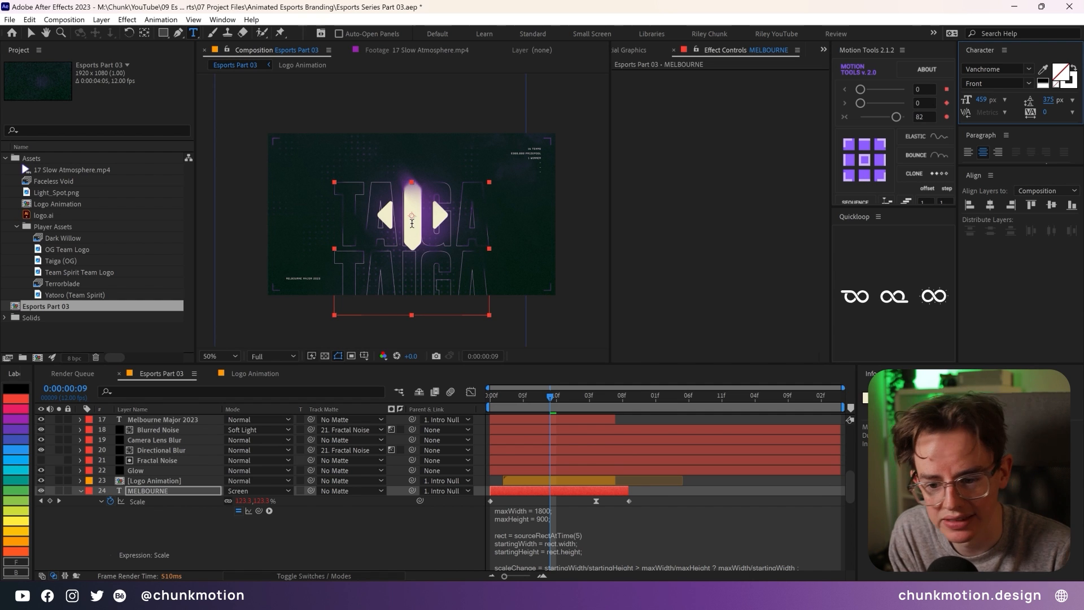
# - Open the Anchor Point expression on the two-line Taiga TAIGA text layer and copy its full code
pyautogui.click(173, 492)
pyautogui.scroll(-5, 174, 492)
pyautogui.click(173, 491)
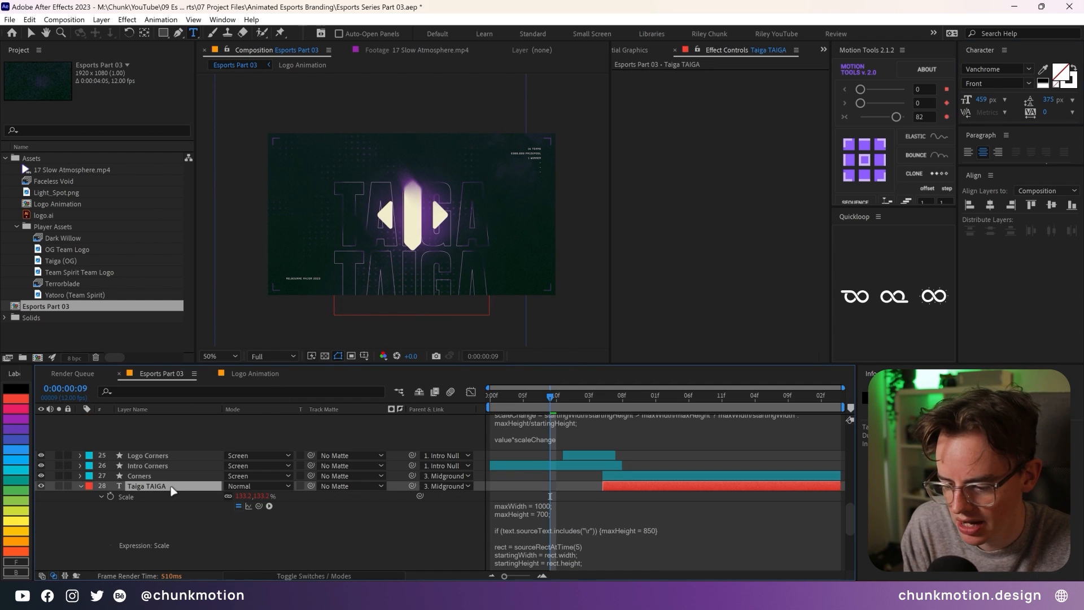
pyautogui.press('a')
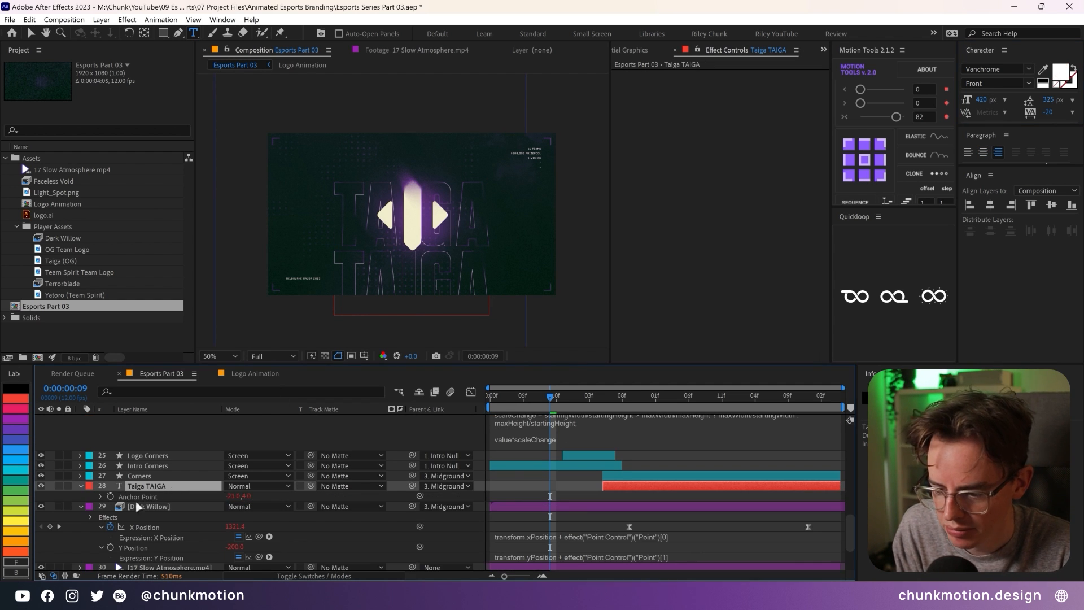
pyautogui.click(102, 498)
pyautogui.click(526, 504)
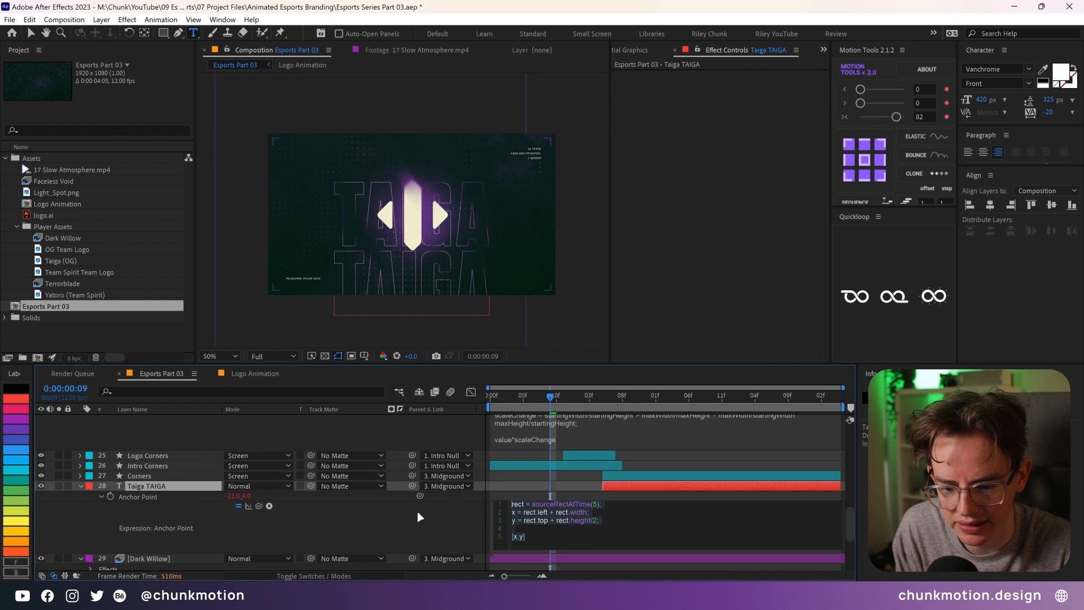
# - Add an Anchor Point expression to the MELBOURNE layer using the code copied from the Taiga TAIGA layer
pyautogui.scroll(4, 528, 483)
pyautogui.click(154, 461)
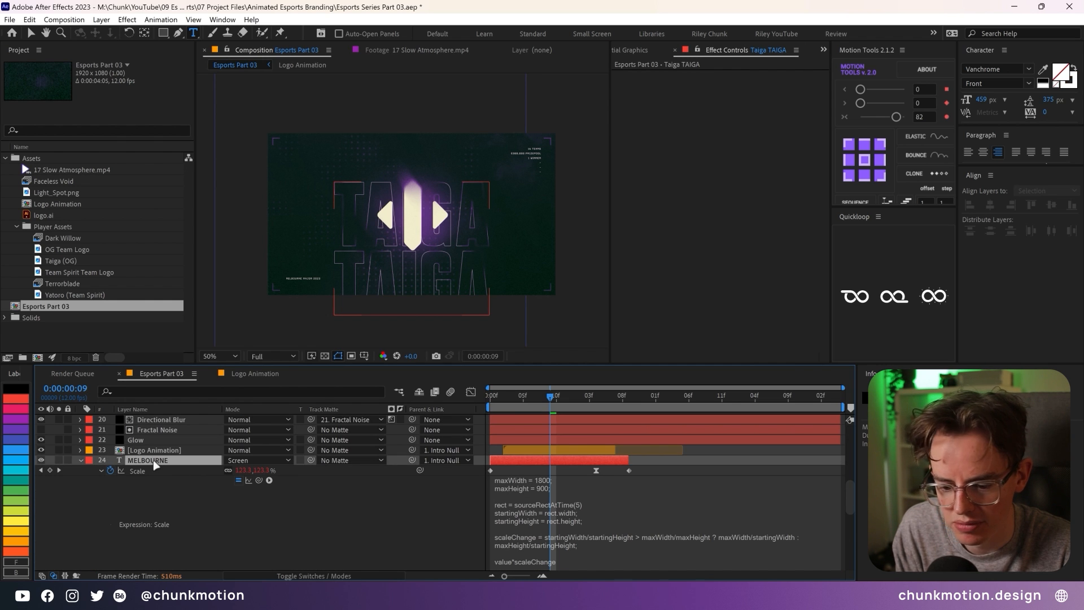
pyautogui.press('a')
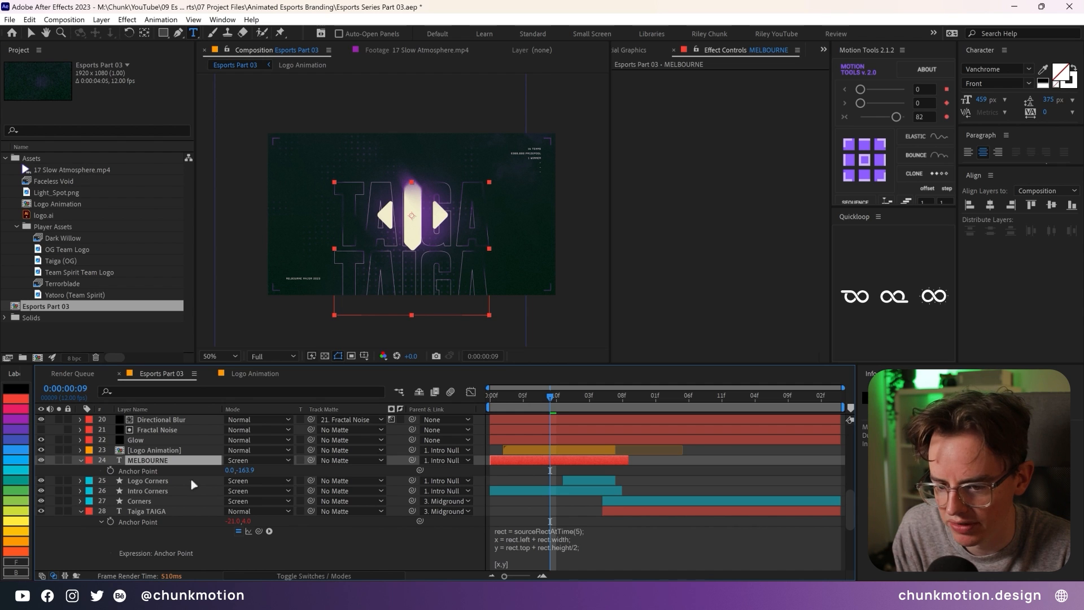
pyautogui.keyDown('alt'); pyautogui.click(111, 470); pyautogui.keyUp('alt')
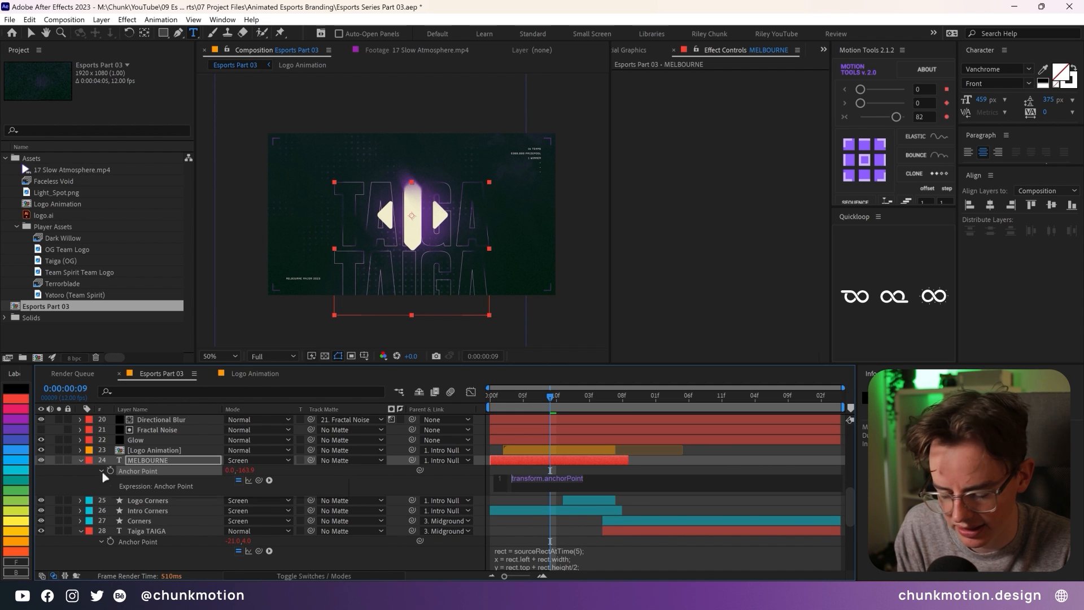
pyautogui.hotkey('ctrl', 'v')
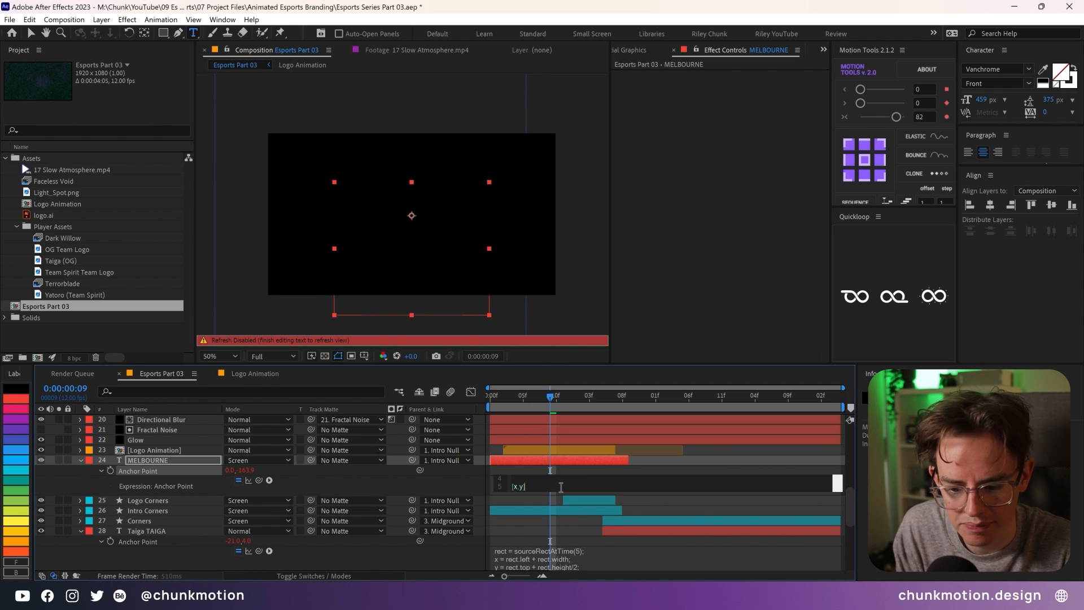
pyautogui.click(406, 488)
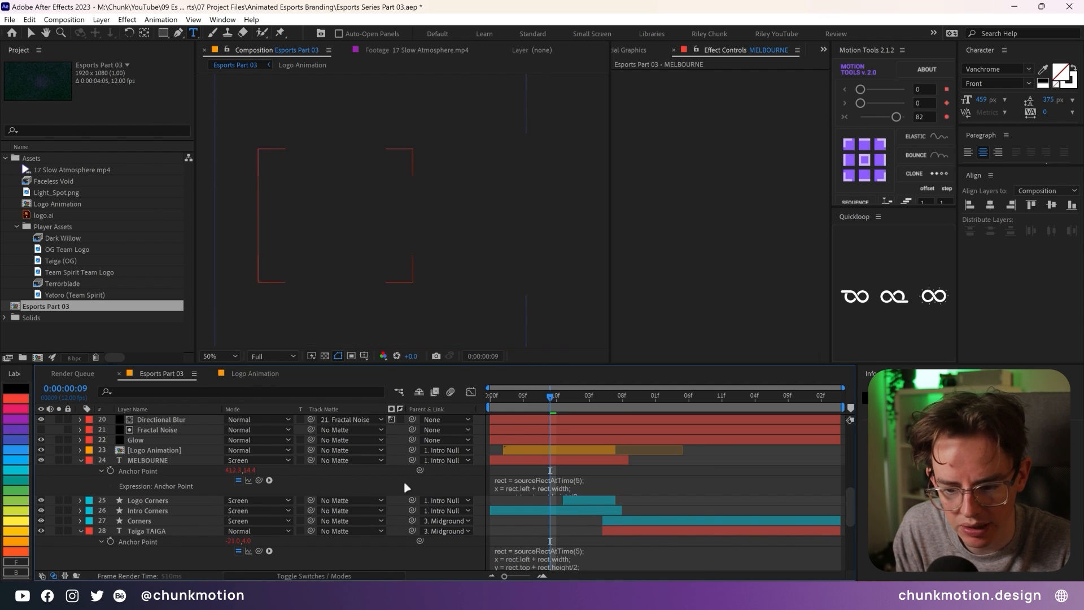
# - Change the x line of MELBOURNE's Anchor Point expression to rect.left + rect.width/2 and apply it
pyautogui.click(557, 485)
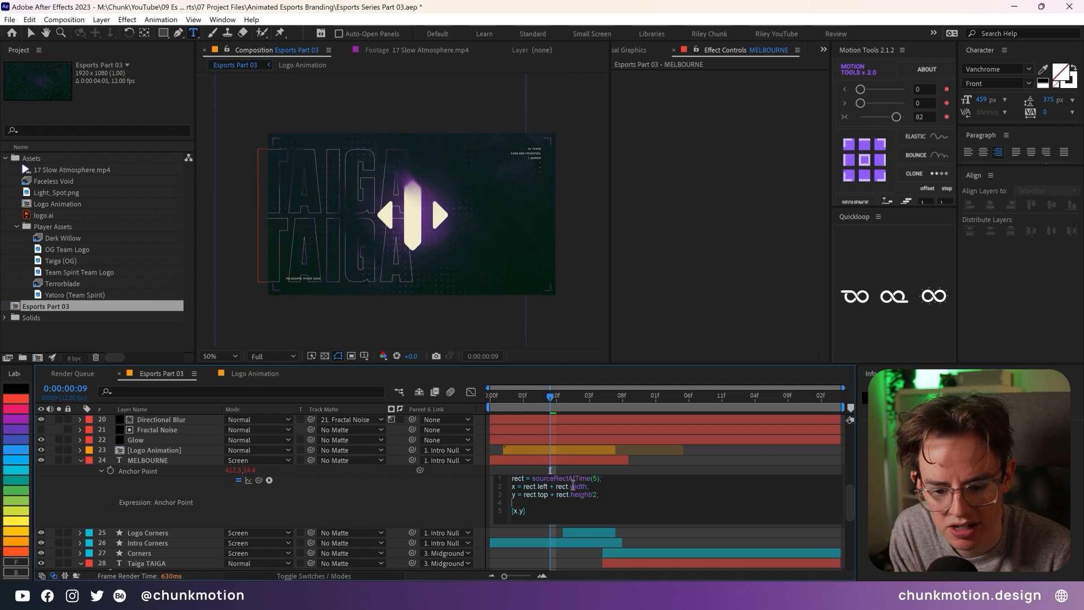
pyautogui.write(';')
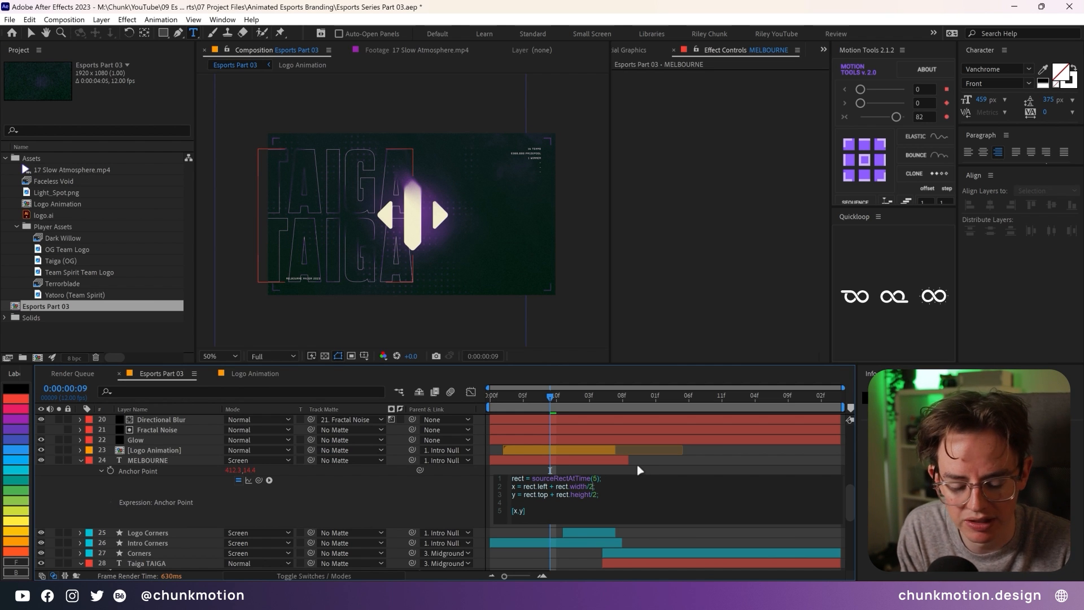
pyautogui.click(424, 506)
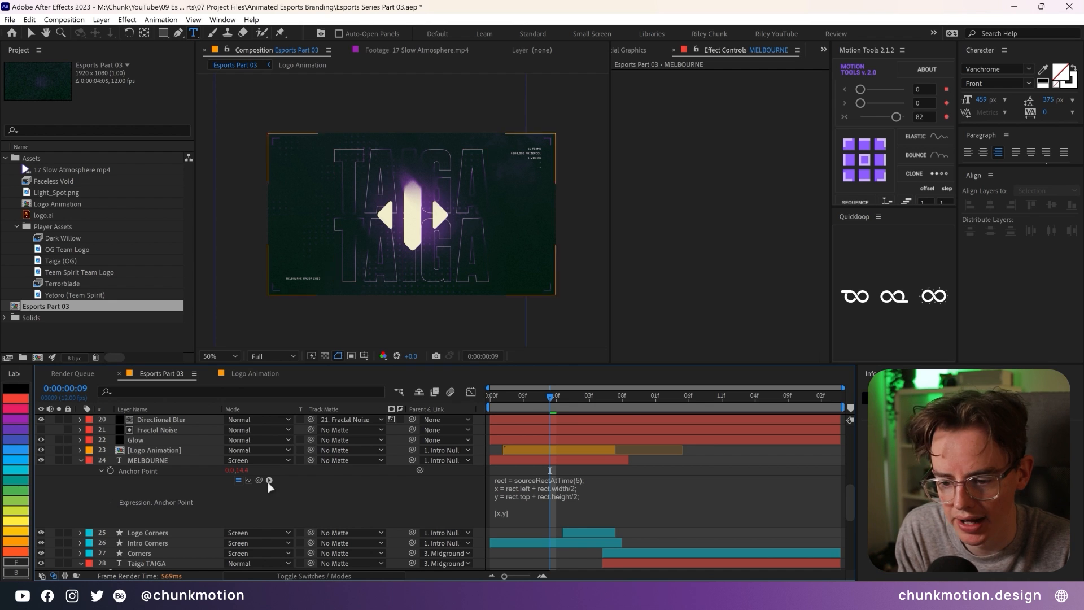
# - Replace the Taiga TAIGA layer's text with BZM and check the intro outline at 0:00:00:07
pyautogui.scroll(-3, 177, 497)
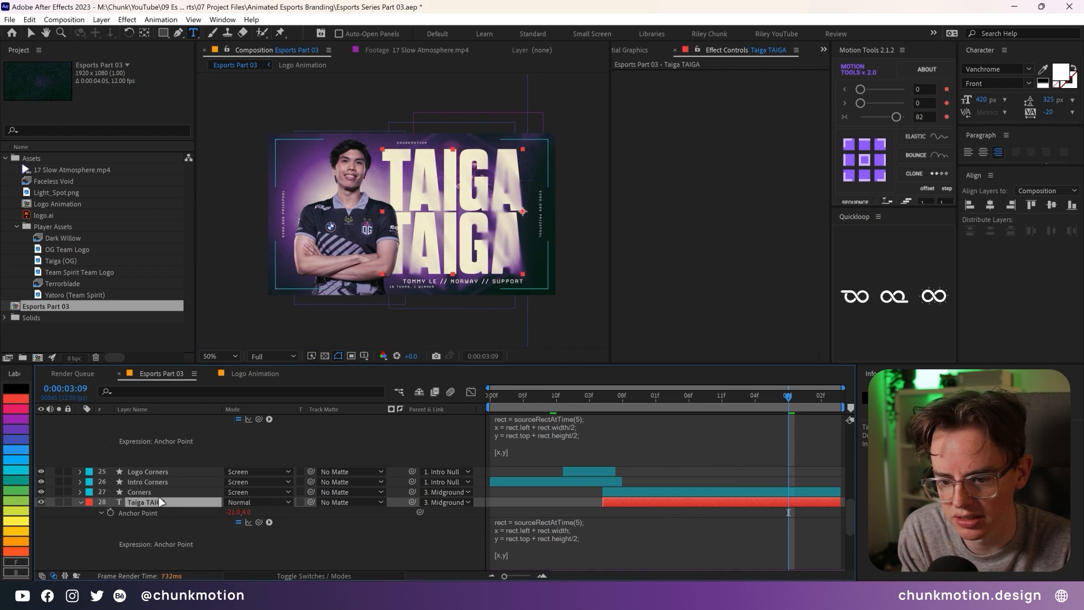
pyautogui.doubleClick(167, 504)
pyautogui.write('BZM')
pyautogui.press('Return')
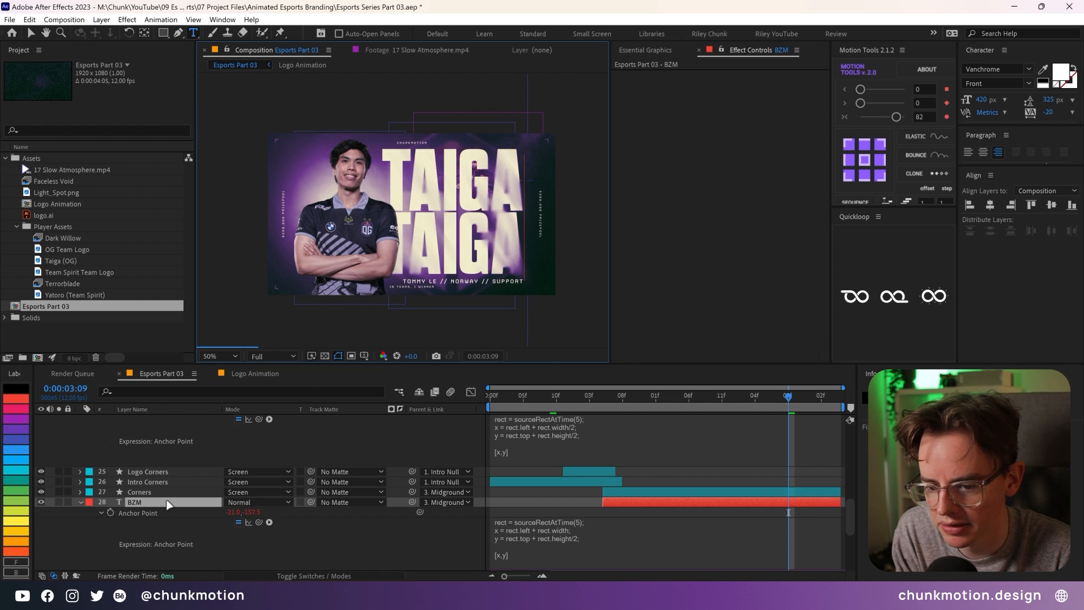
pyautogui.scroll(3, 173, 477)
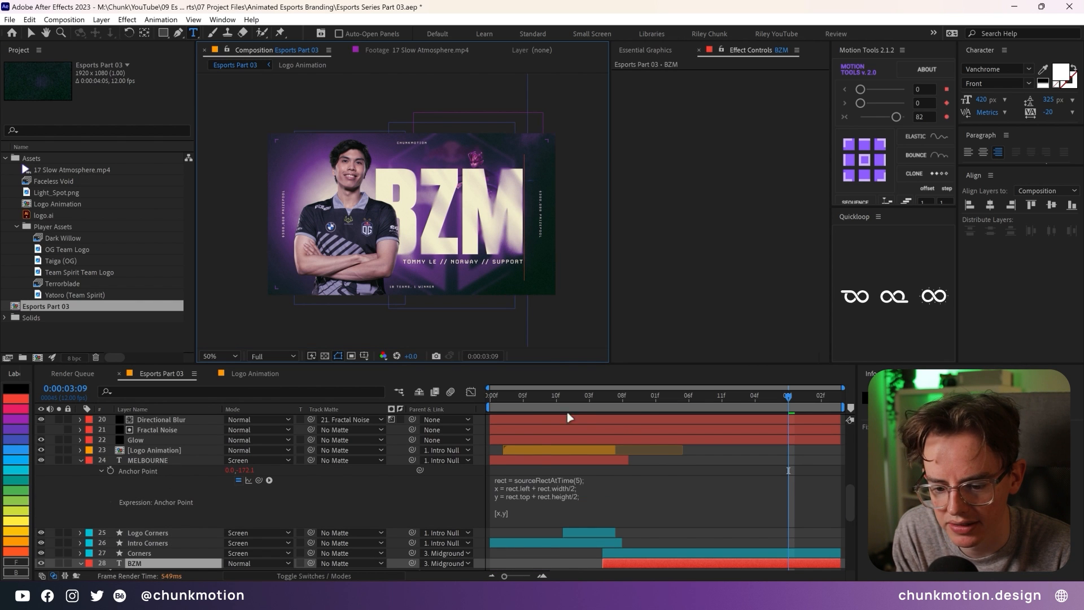
pyautogui.click(538, 399)
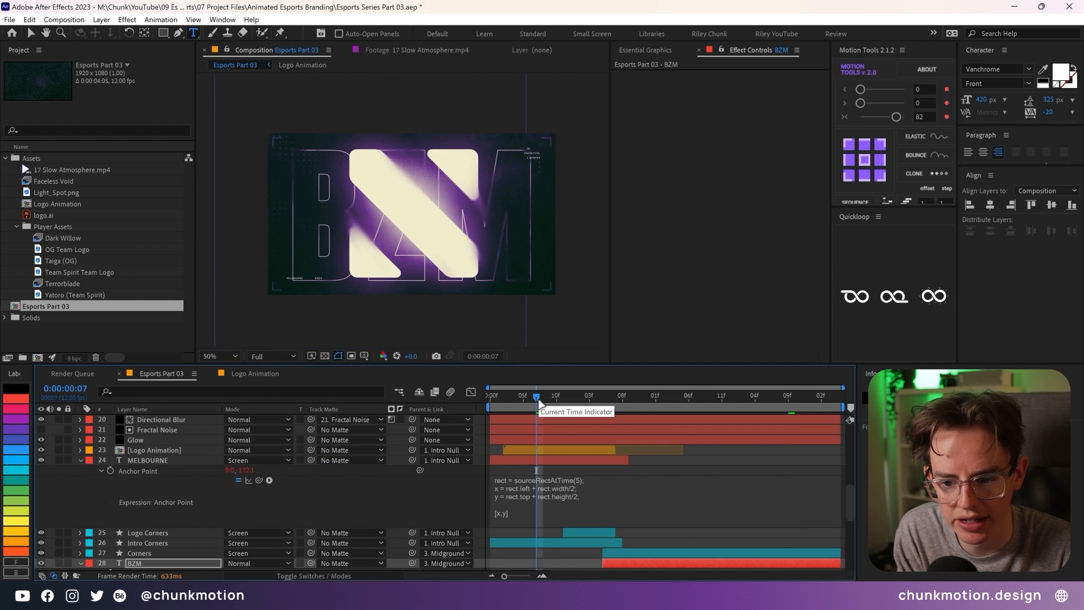
# - At 0:00:03:10, change the player name text to a single-line Taiga and check the MELBOURNE outline at 0:00:00:09
pyautogui.moveTo(538, 399); pyautogui.dragTo(796, 398)
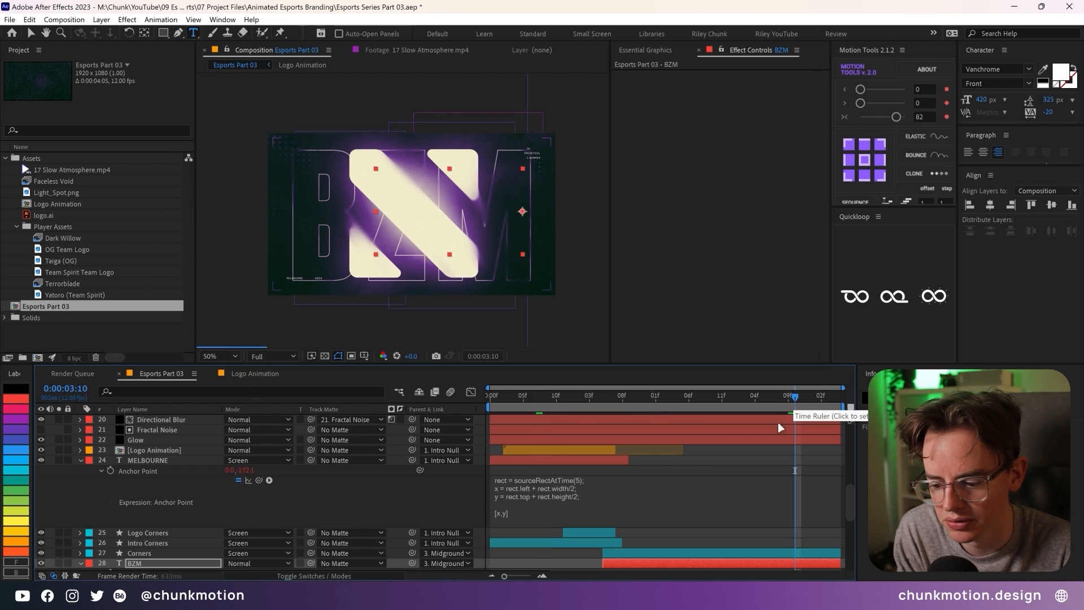
pyautogui.write('Taiga')
pyautogui.press('Return')
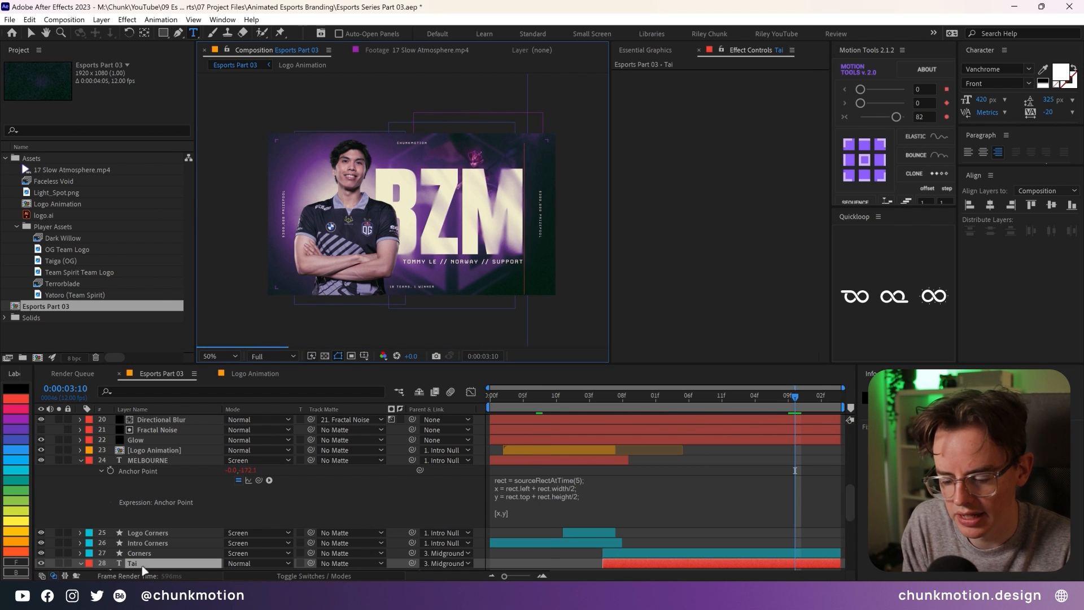
pyautogui.click(169, 461)
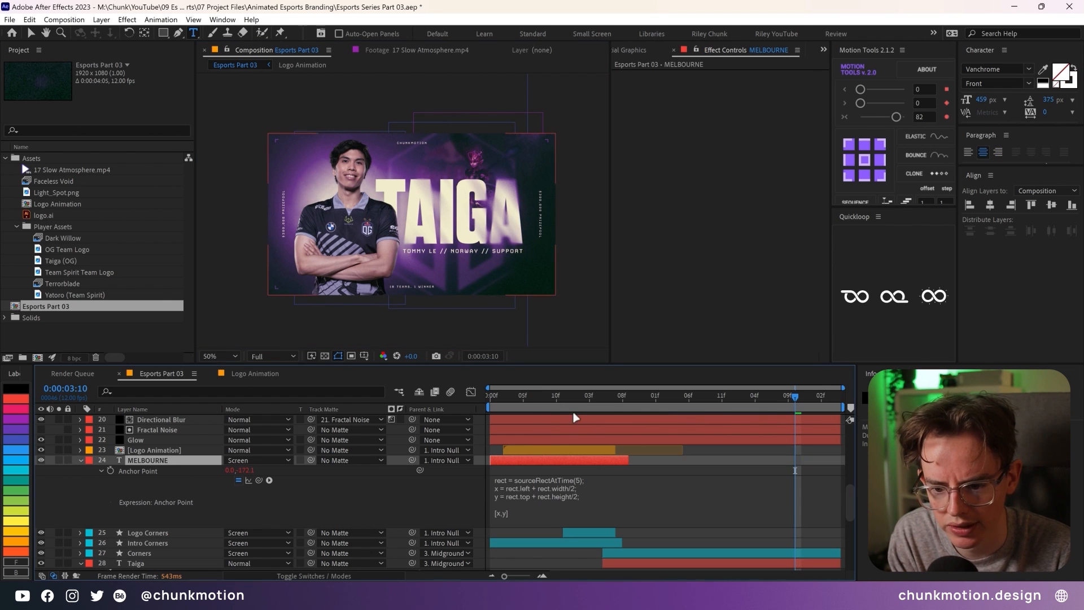
pyautogui.click(550, 399)
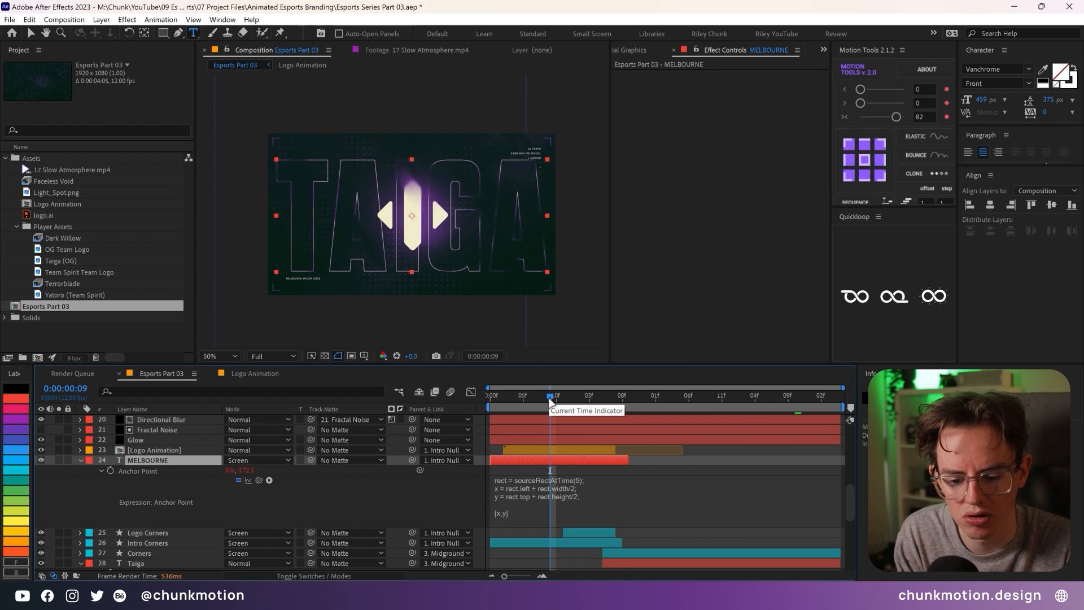
pyautogui.hotkey('ctrl', 'space')
pyautogui.press('Escape')
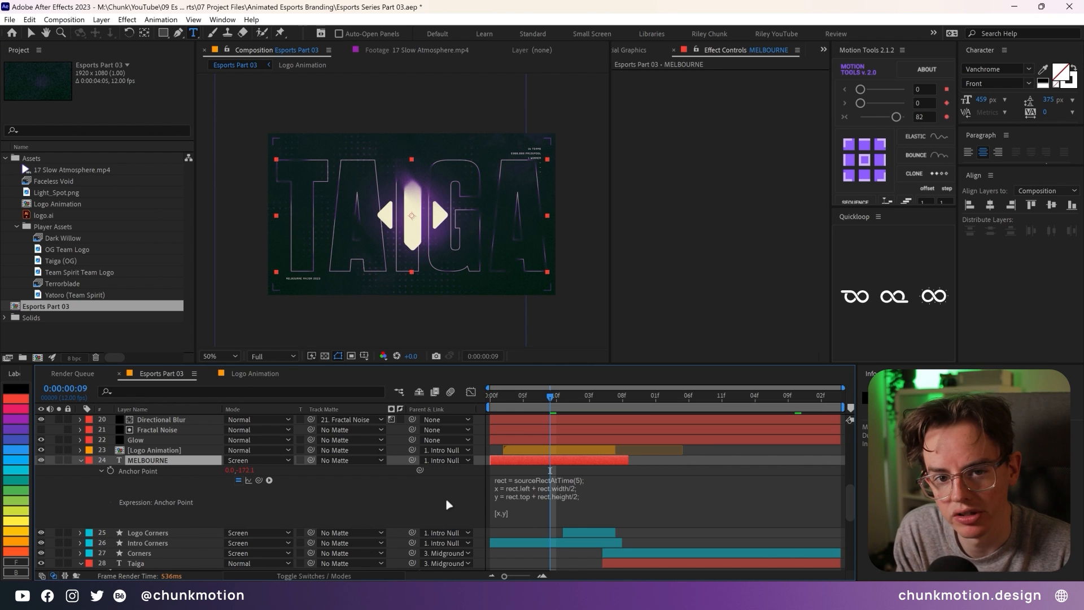
# - Go to 0:00:02:10 and add a Color Control effect to the Toner layer
pyautogui.scroll(8, 182, 484)
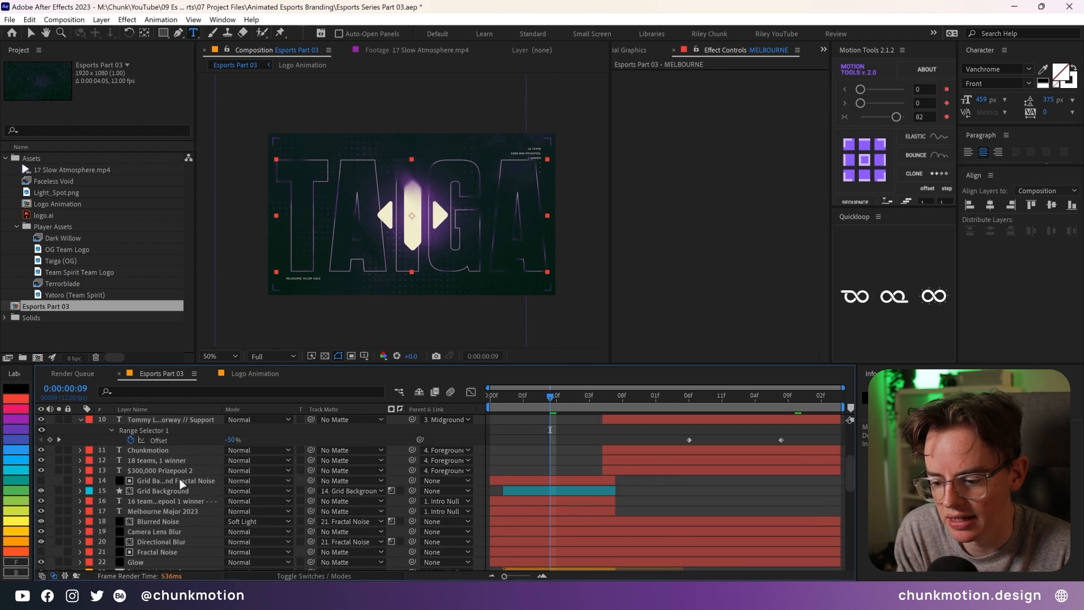
pyautogui.click(154, 461)
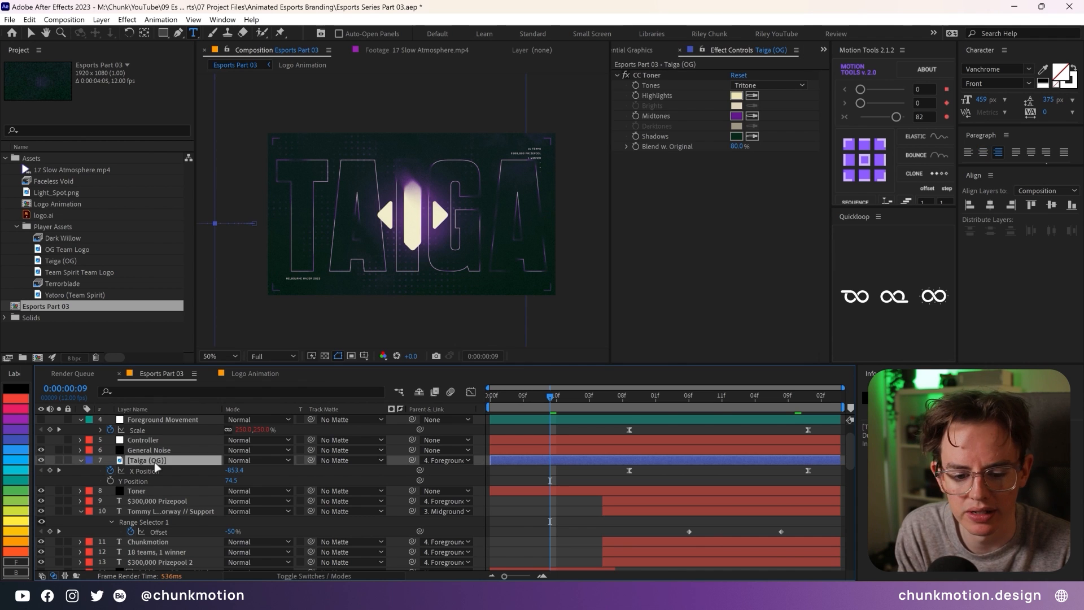
pyautogui.click(715, 398)
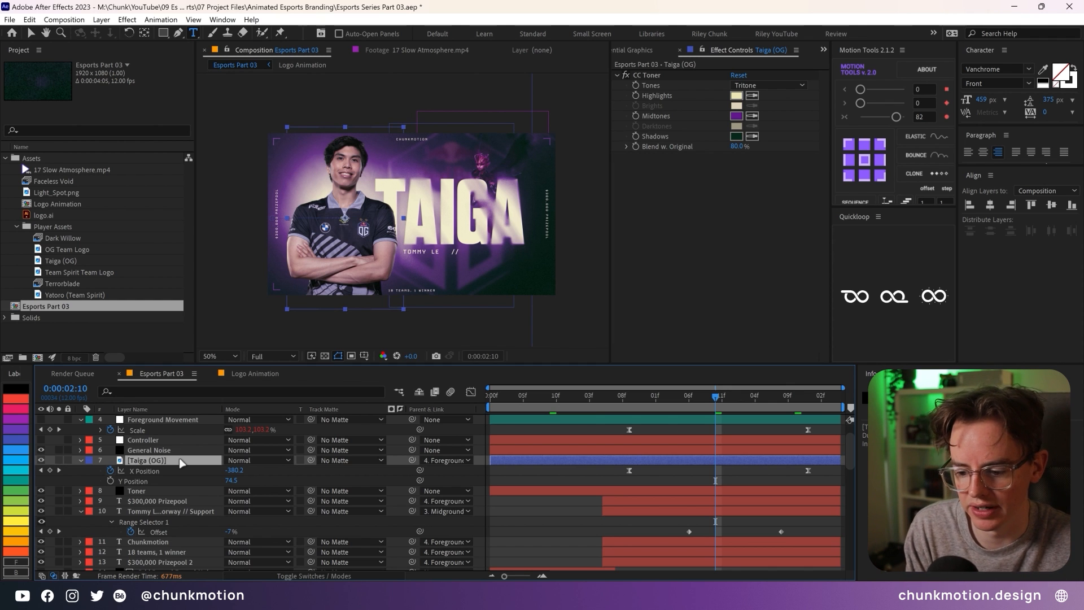
pyautogui.click(158, 492)
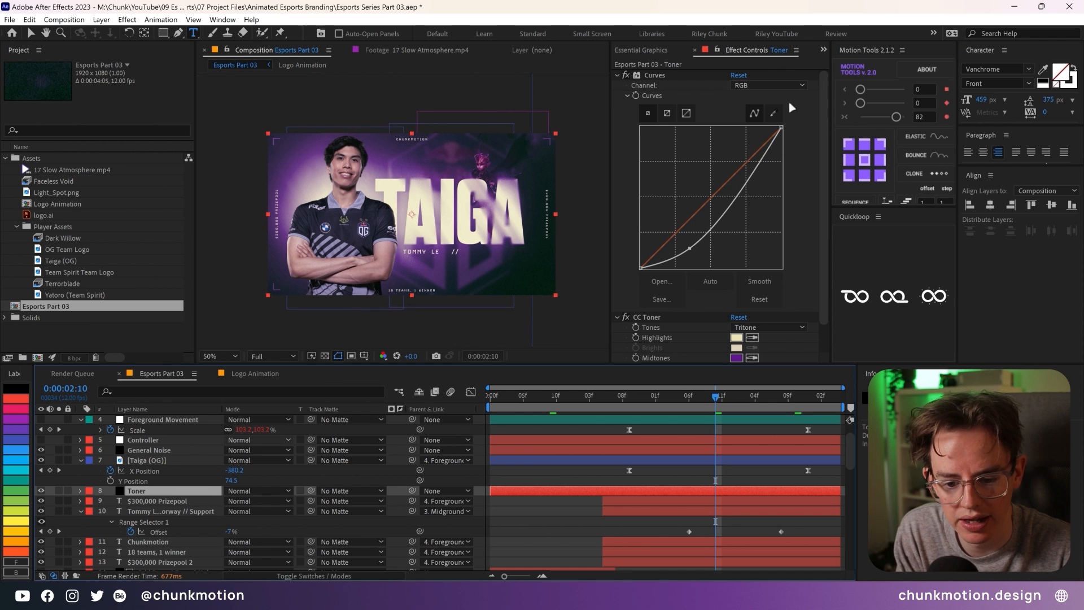
pyautogui.scroll(-1, 732, 205)
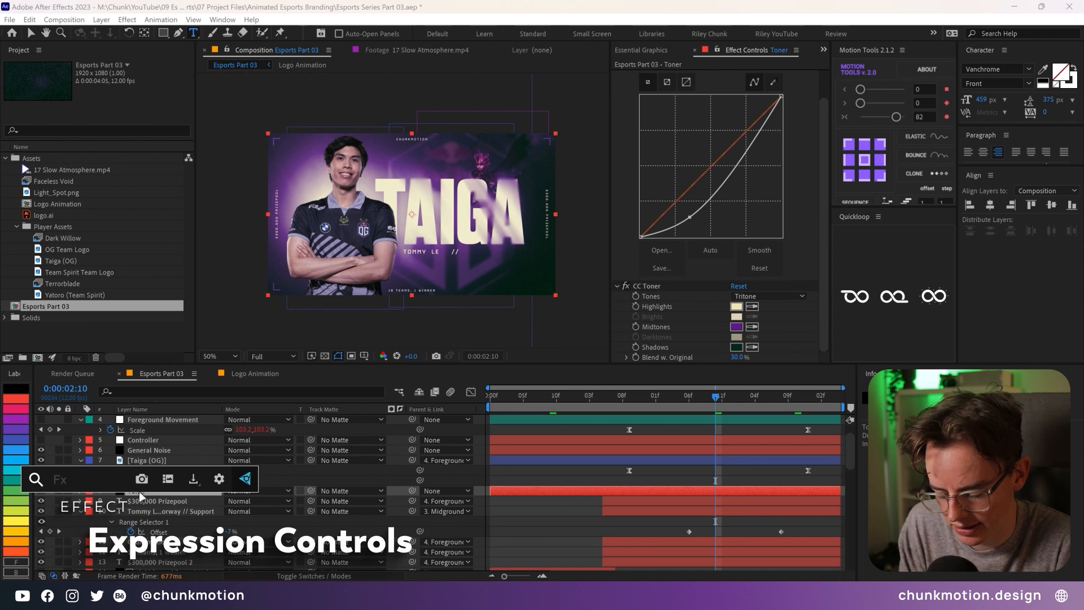
pyautogui.hotkey('ctrl', 'space')
pyautogui.write('color')
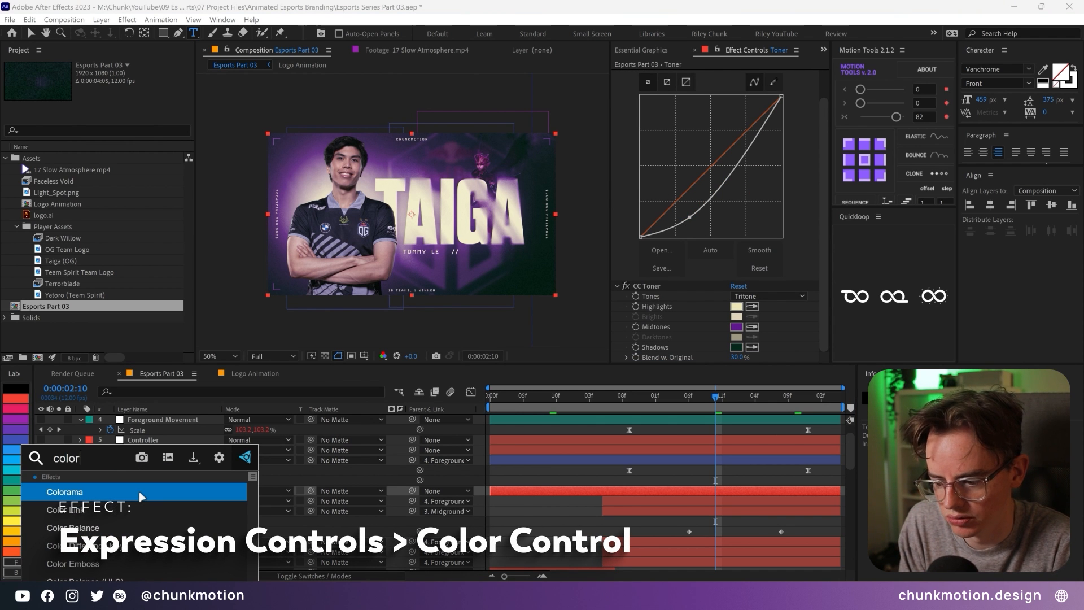
pyautogui.write(' cont')
pyautogui.press('Return')
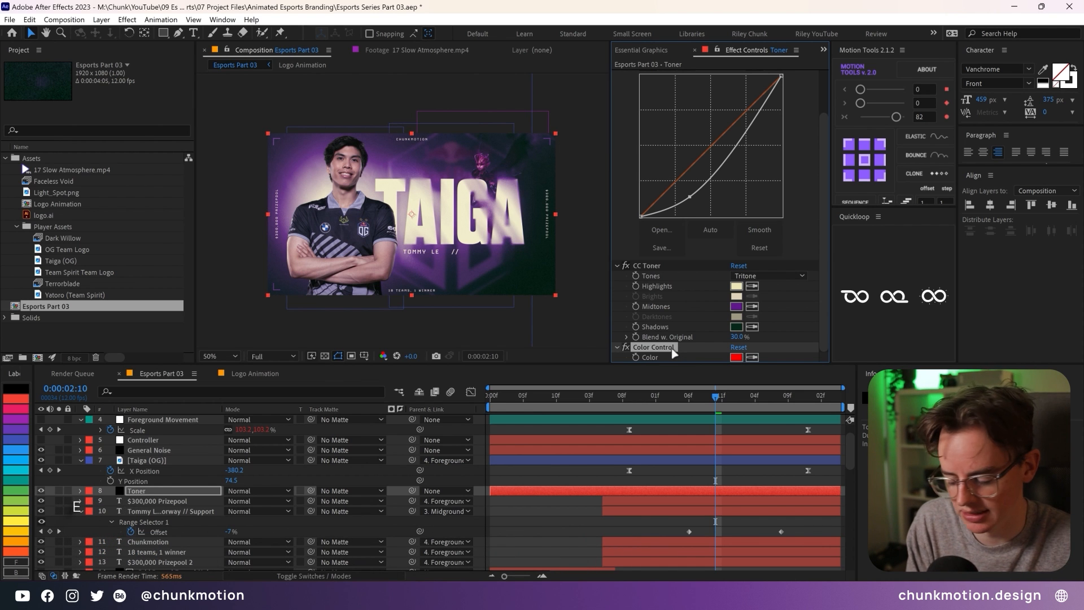
# - Add a Slider Control effect to the Toner layer and rename it Hue Variance
pyautogui.hotkey('ctrl', 'space')
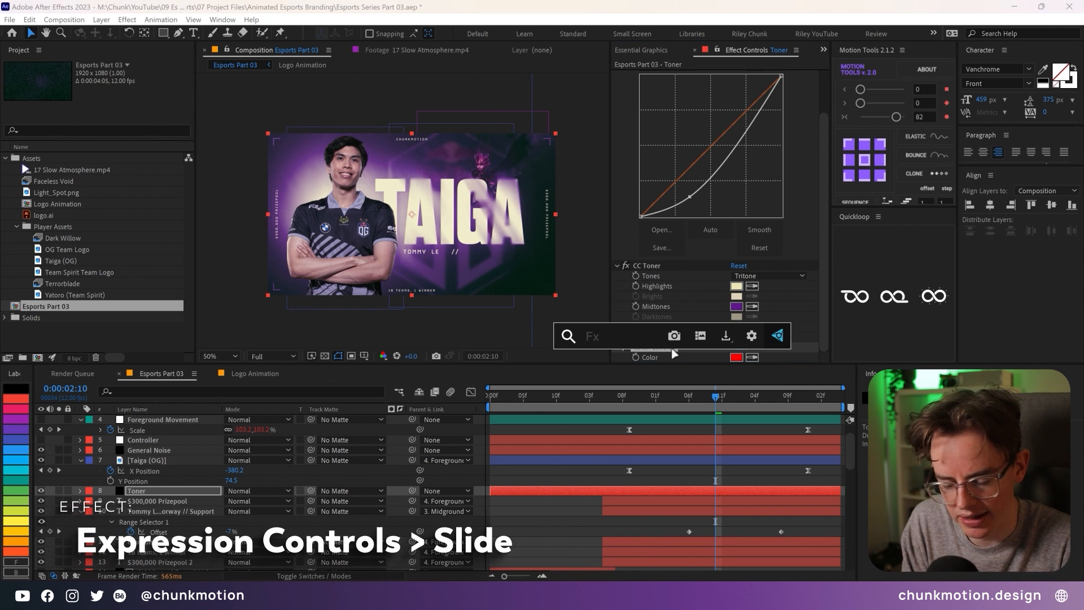
pyautogui.write('slid')
pyautogui.press('Return')
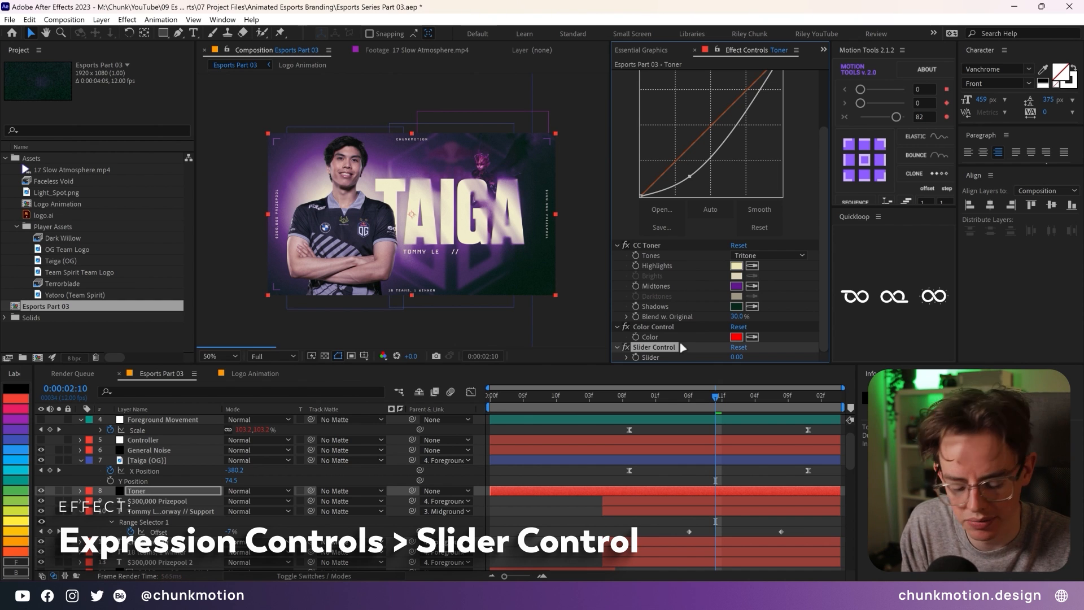
pyautogui.press('Return')
pyautogui.write('Hue Vr')
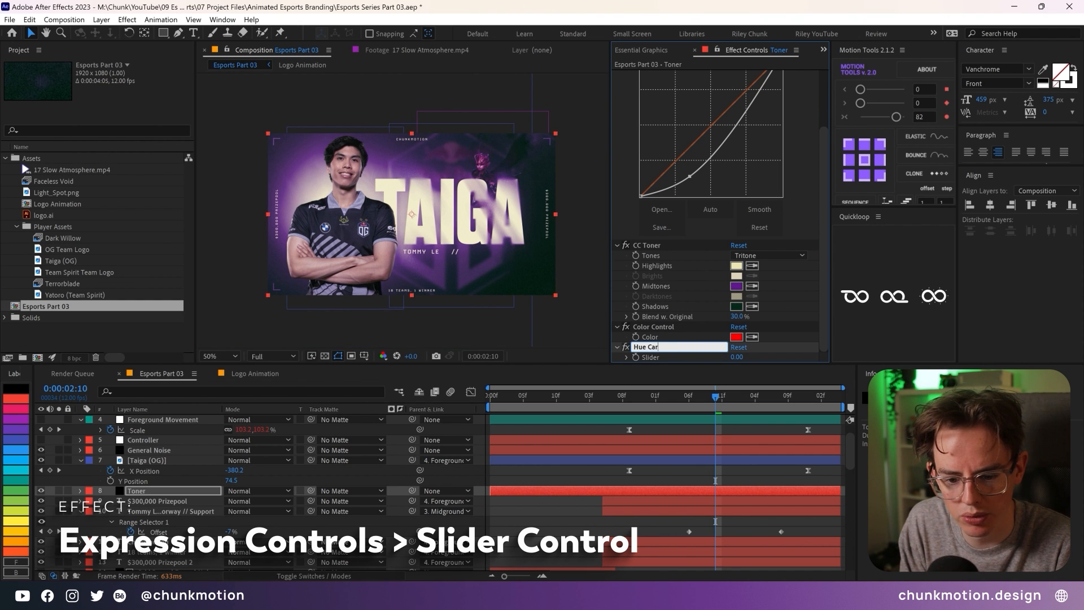
pyautogui.press('BackSpace')
pyautogui.write('ariance')
pyautogui.press('Return')
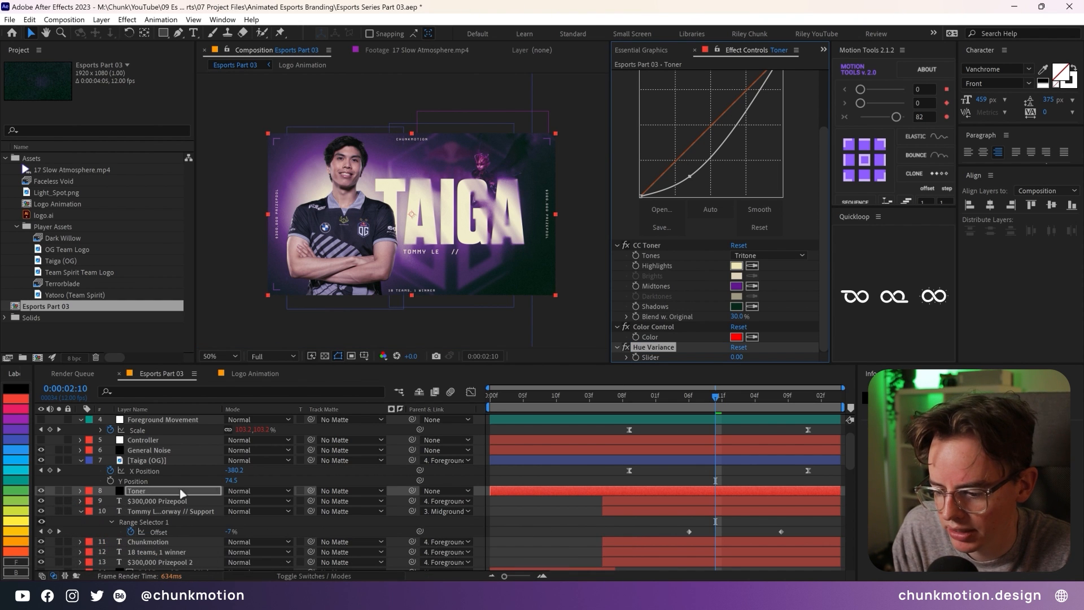
# - Expand the Toner layer's effects and link CC Toner's Midtones to the Color Control's Color property
pyautogui.scroll(-3, 80, 436)
pyautogui.click(80, 430)
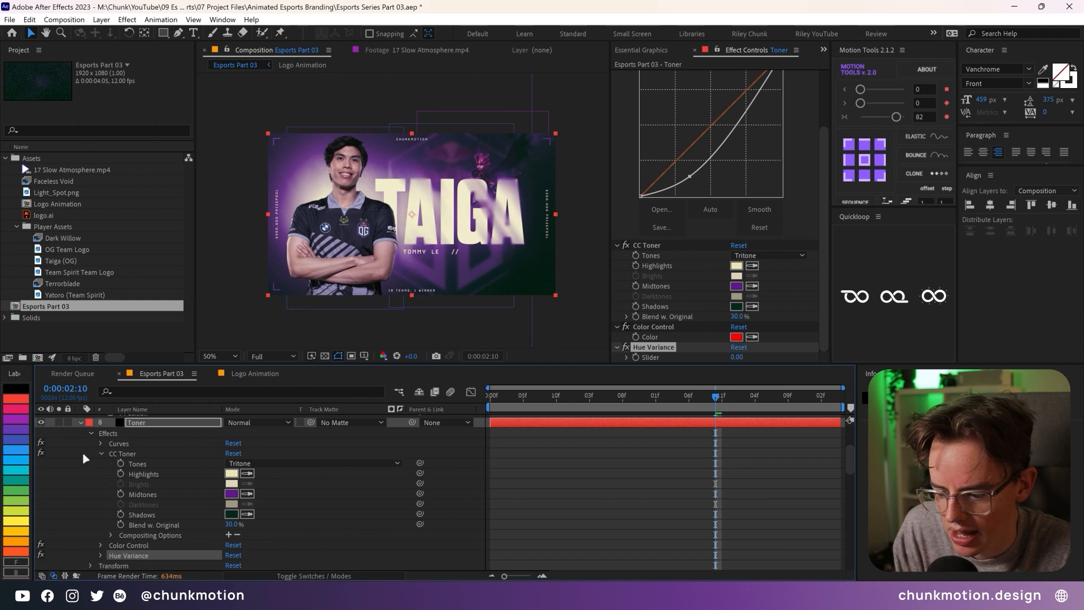
pyautogui.click(86, 473)
pyautogui.click(100, 545)
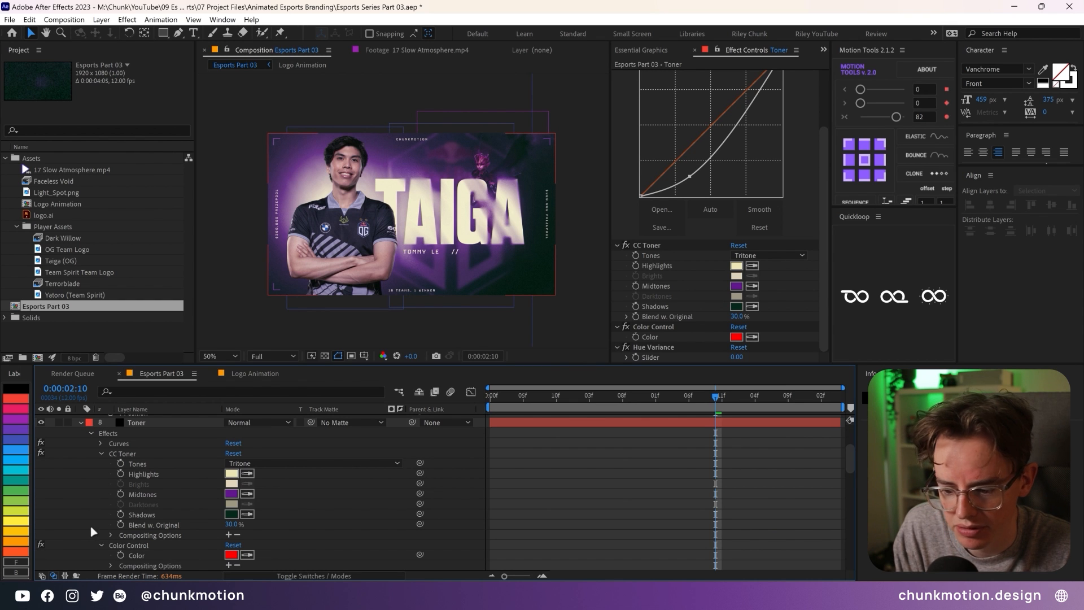
pyautogui.scroll(-2, 97, 536)
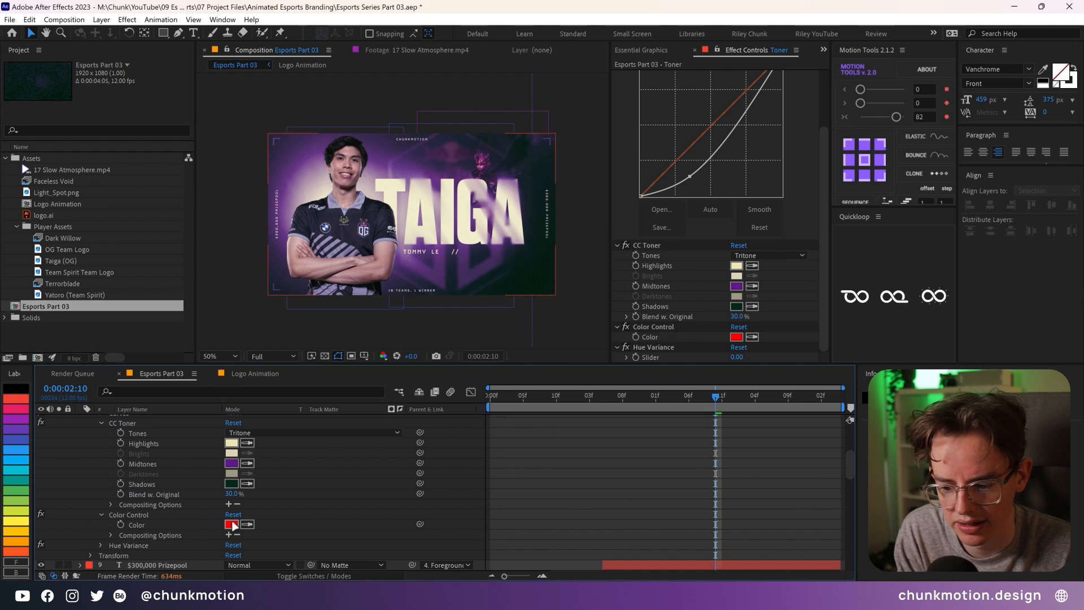
pyautogui.moveTo(419, 464); pyautogui.dragTo(160, 526)
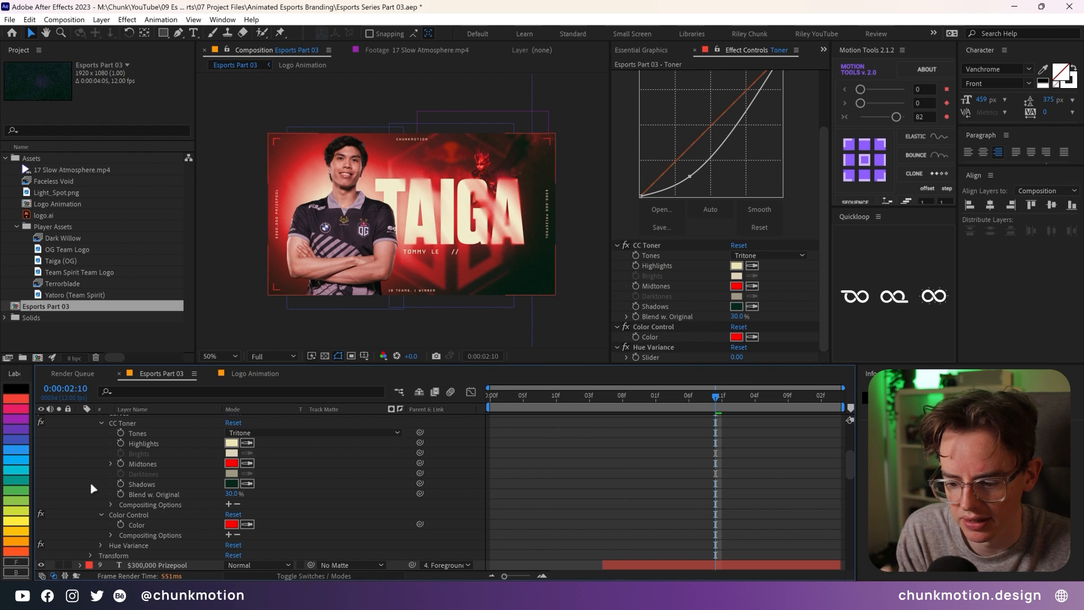
# - Set the Toner layer's Color Control color to a muted teal, hex 46867D
pyautogui.click(231, 524)
pyautogui.click(696, 338)
pyautogui.click(637, 289)
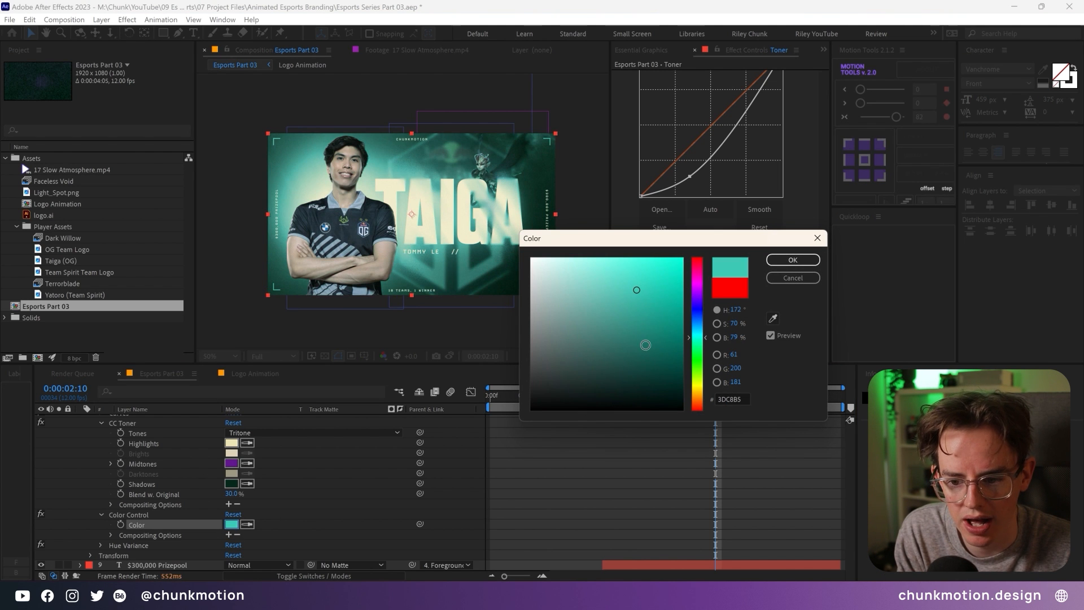
pyautogui.click(645, 345)
pyautogui.click(650, 332)
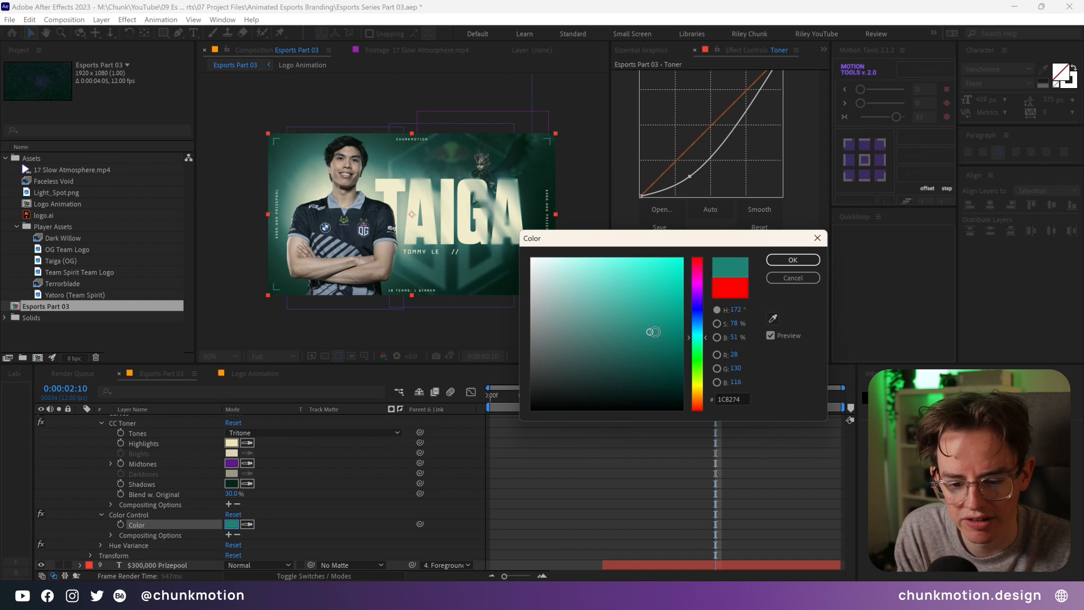
pyautogui.click(548, 325)
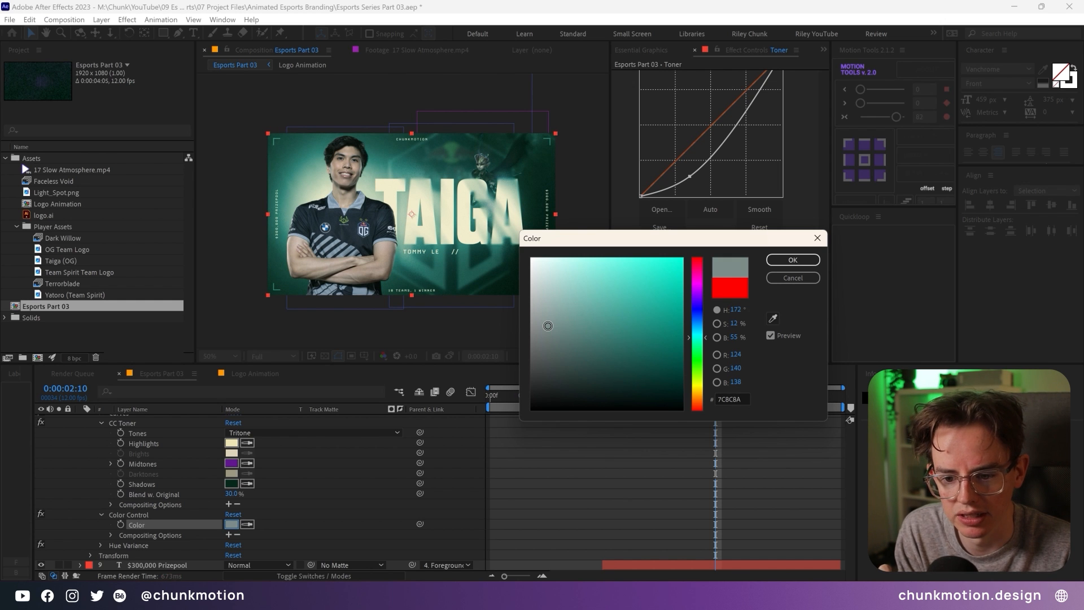
pyautogui.click(603, 329)
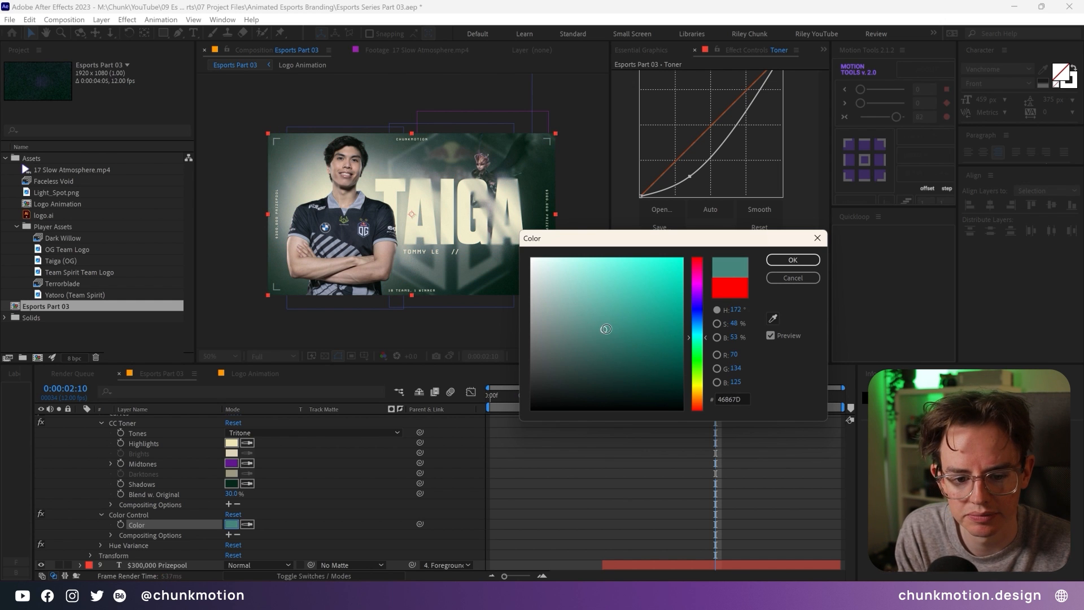
pyautogui.click(793, 260)
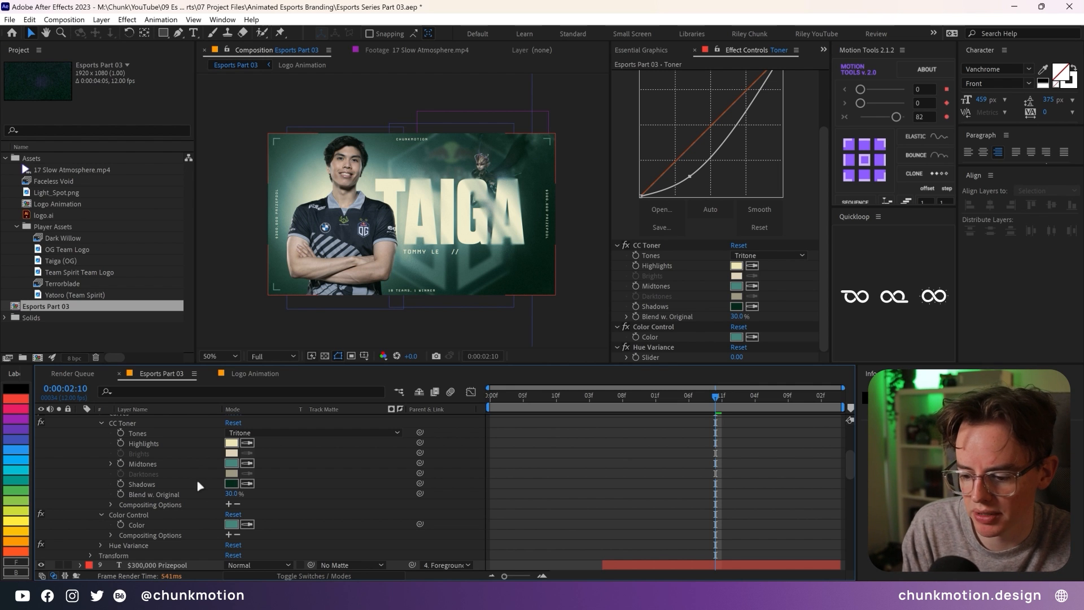
# - Start an expression on CC Toner's Shadows with c = rgbToHsl(effect("Color Control")("Color")); linking the argument to the Color Control's Color property
pyautogui.keyDown('alt'); pyautogui.click(121, 484); pyautogui.keyUp('alt')
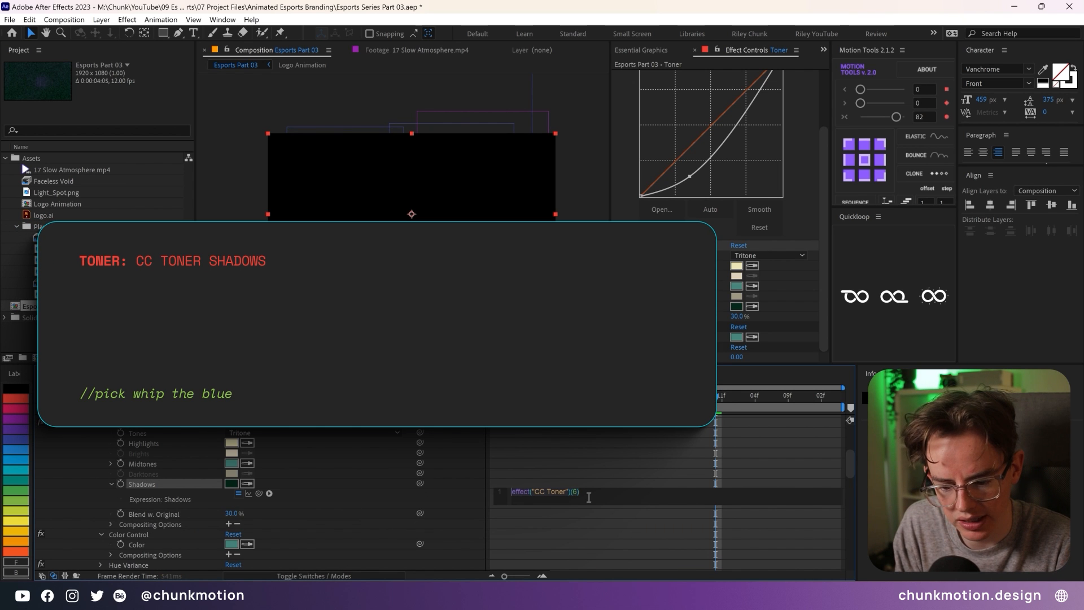
pyautogui.write('c =')
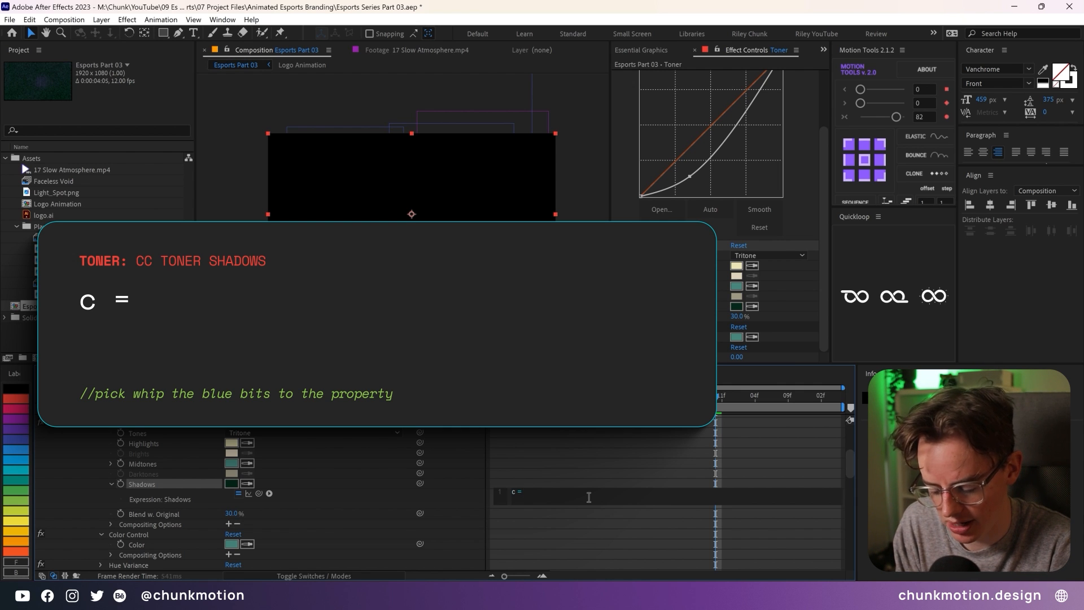
pyautogui.write('rgb')
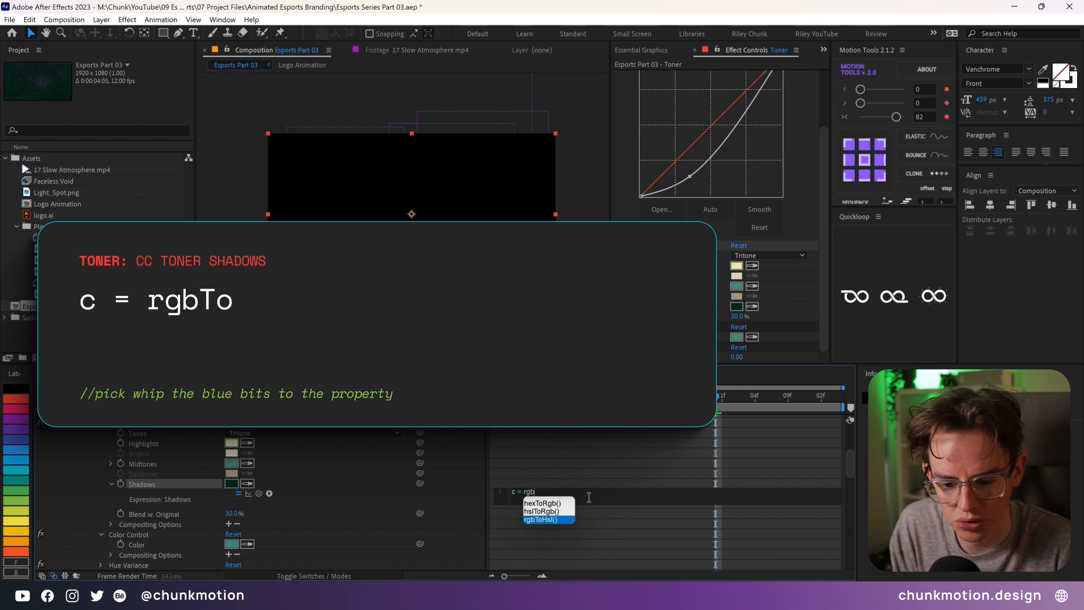
pyautogui.press('Return')
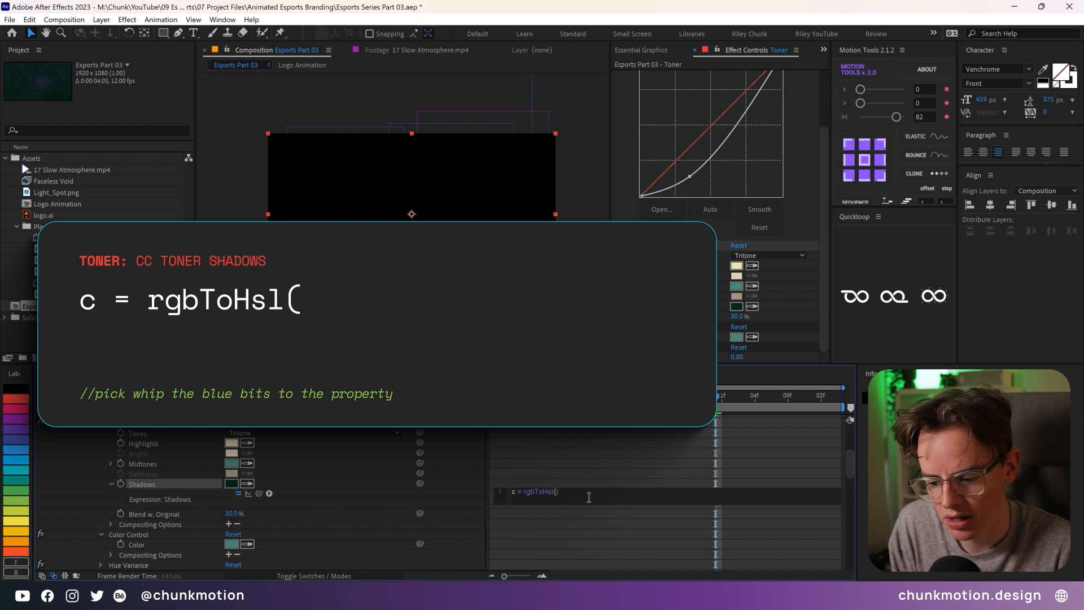
pyautogui.moveTo(259, 493); pyautogui.dragTo(148, 546)
pyautogui.click(684, 494)
pyautogui.write(';')
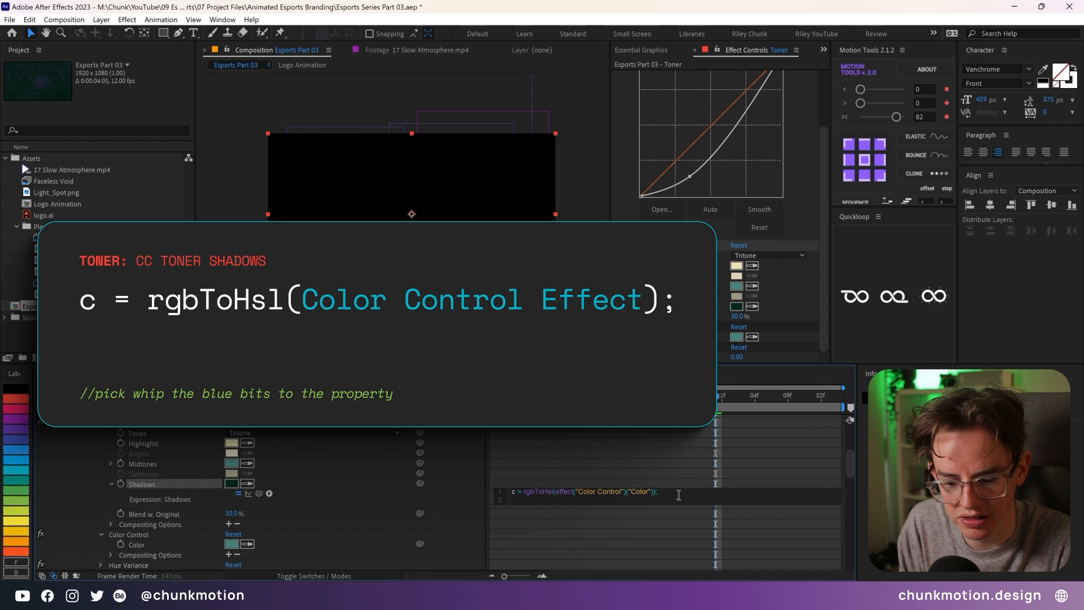
# - Complete the Shadows expression with a second line, hslToRgb([c[0],c[1],.1,1]), and apply it
pyautogui.write('Hsl')
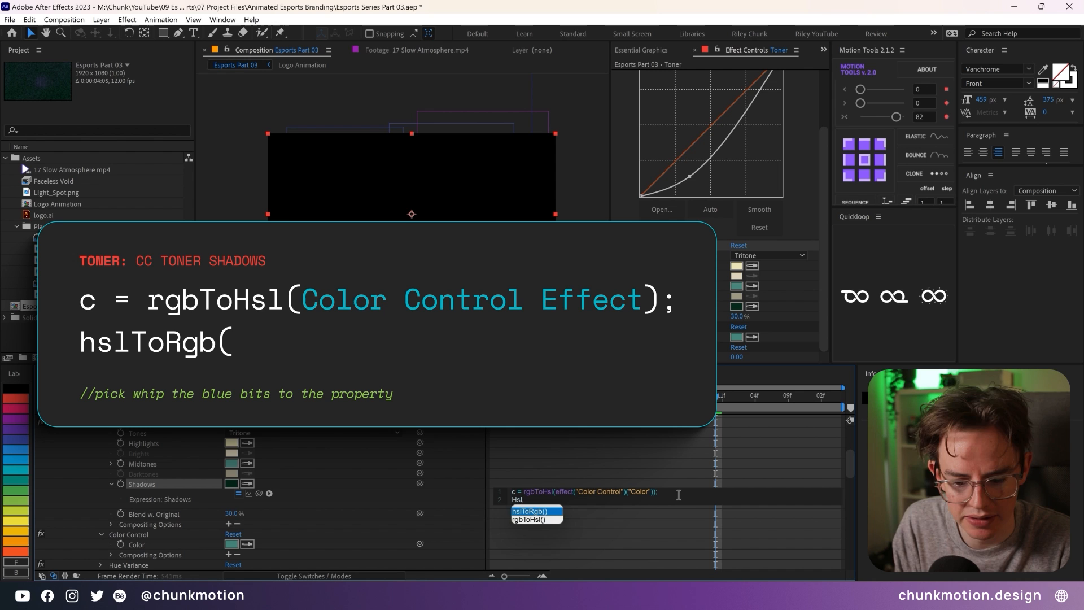
pyautogui.press('Return')
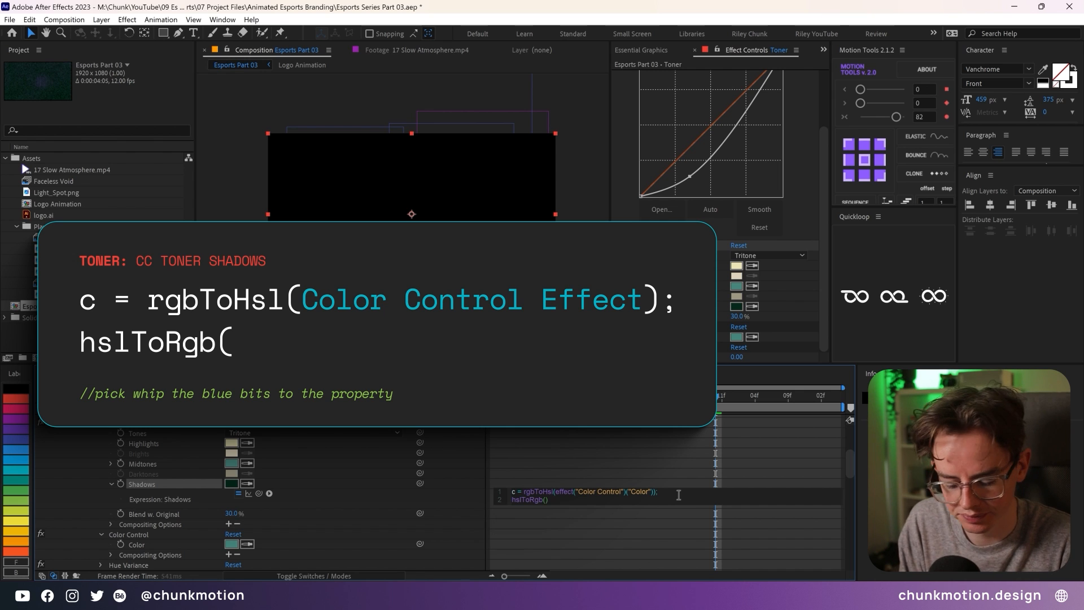
pyautogui.write('[')
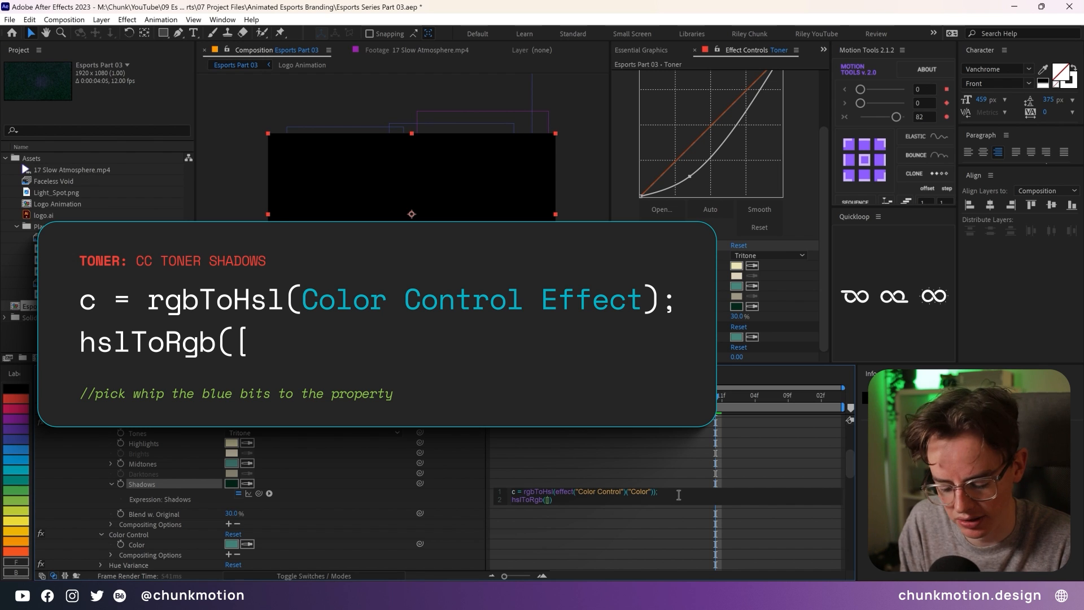
pyautogui.write('c')
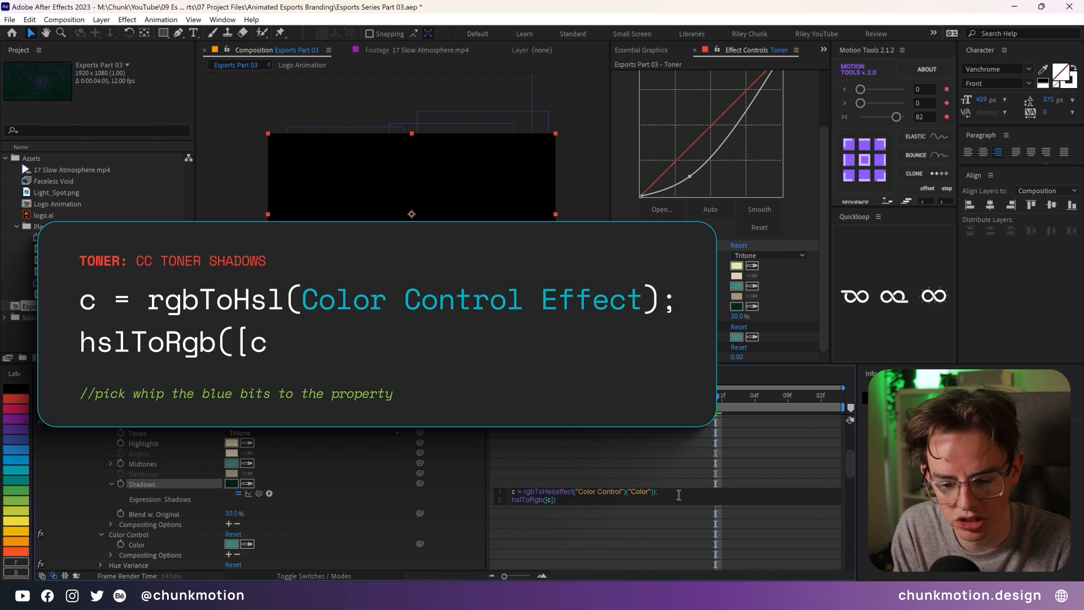
pyautogui.write('[0]')
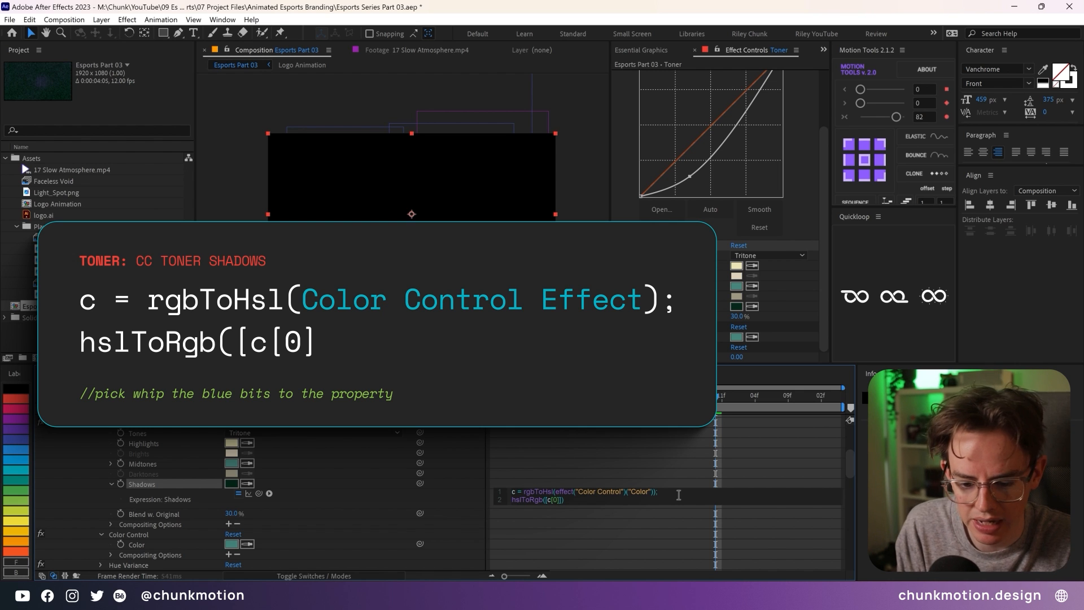
pyautogui.write(',')
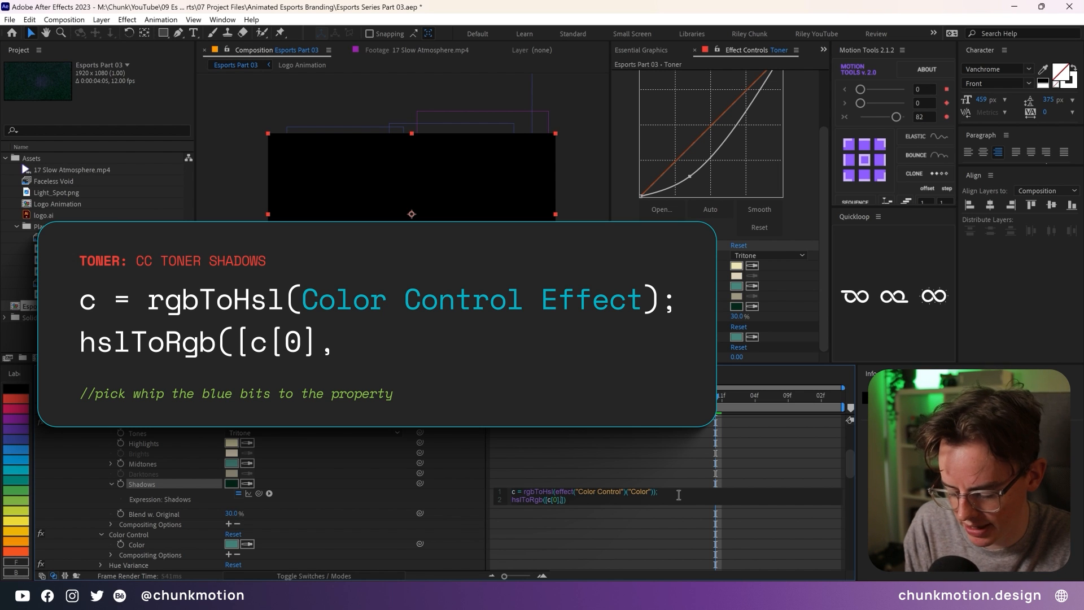
pyautogui.write('c[')
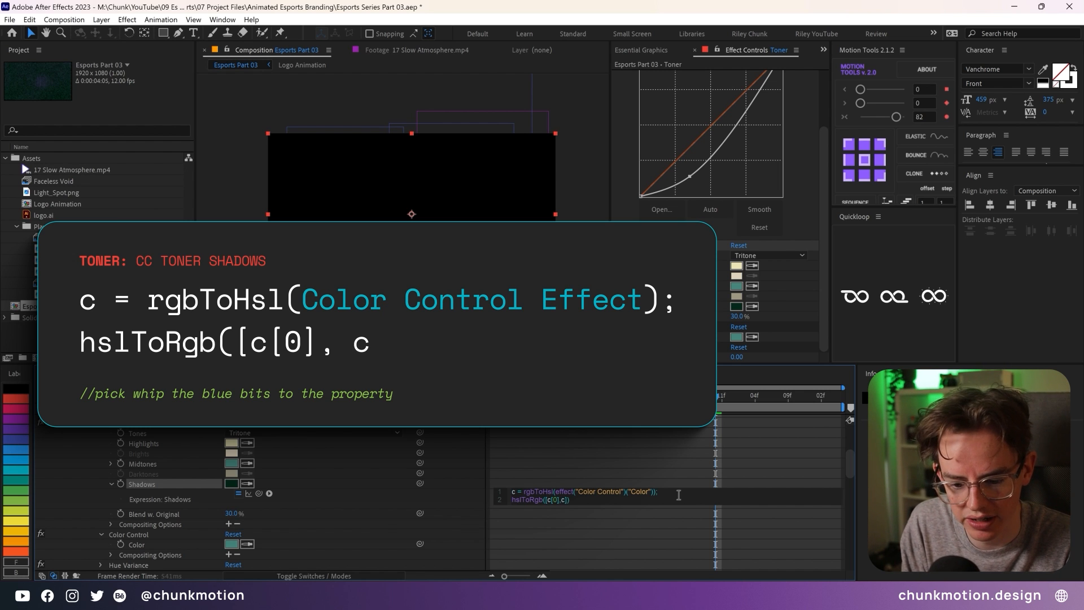
pyautogui.write('1')
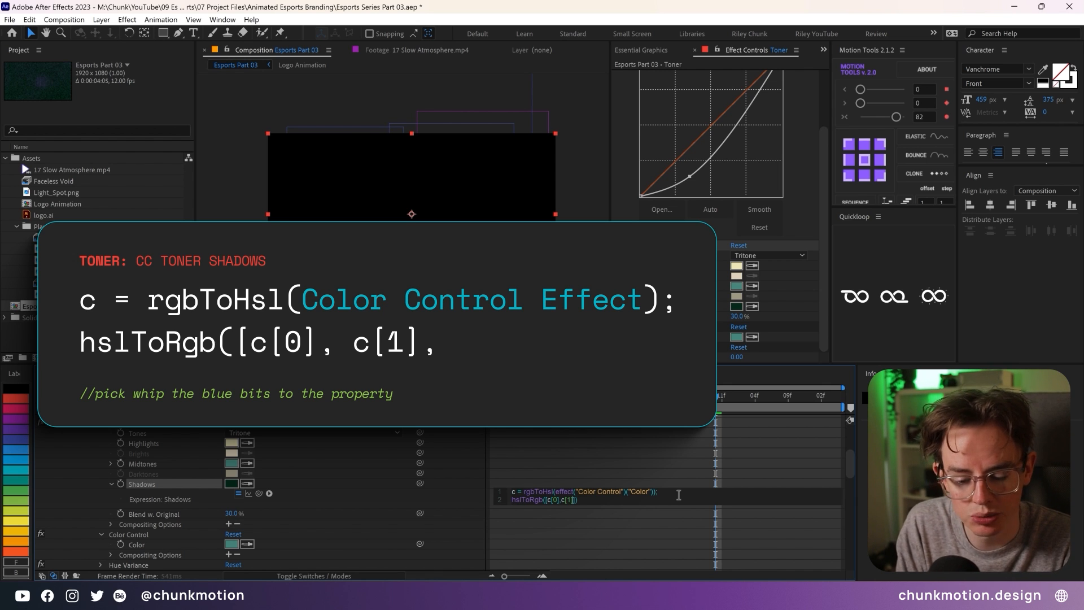
pyautogui.write(',')
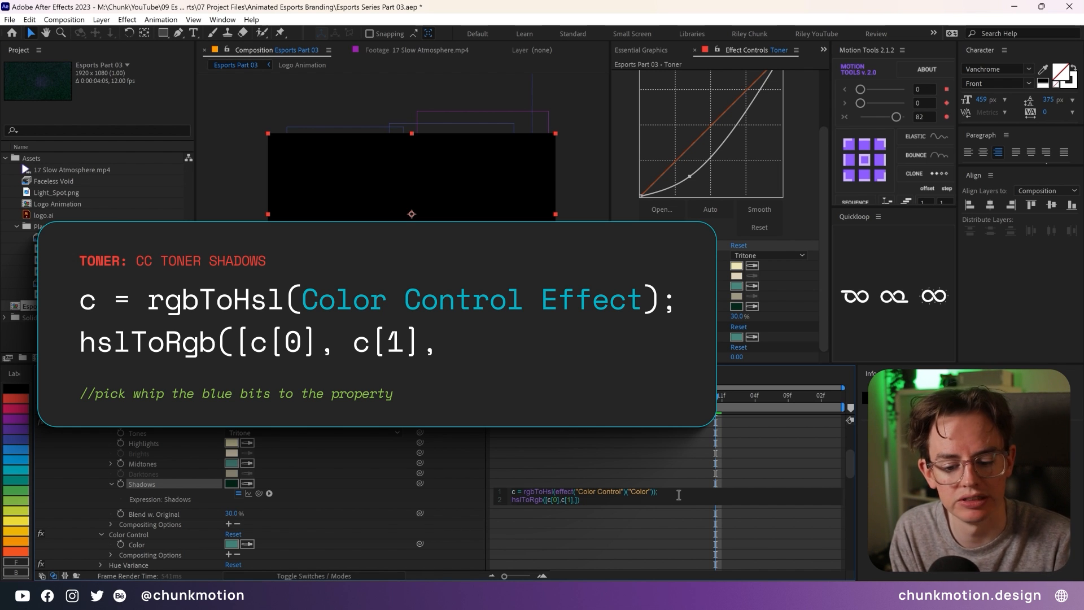
pyautogui.write('.1')
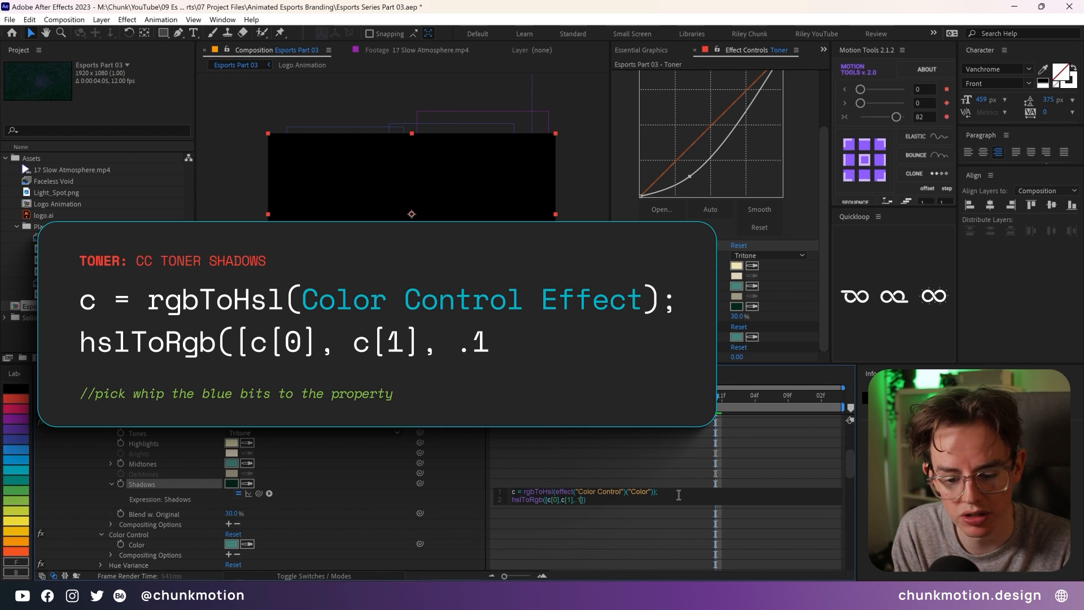
pyautogui.write(',1')
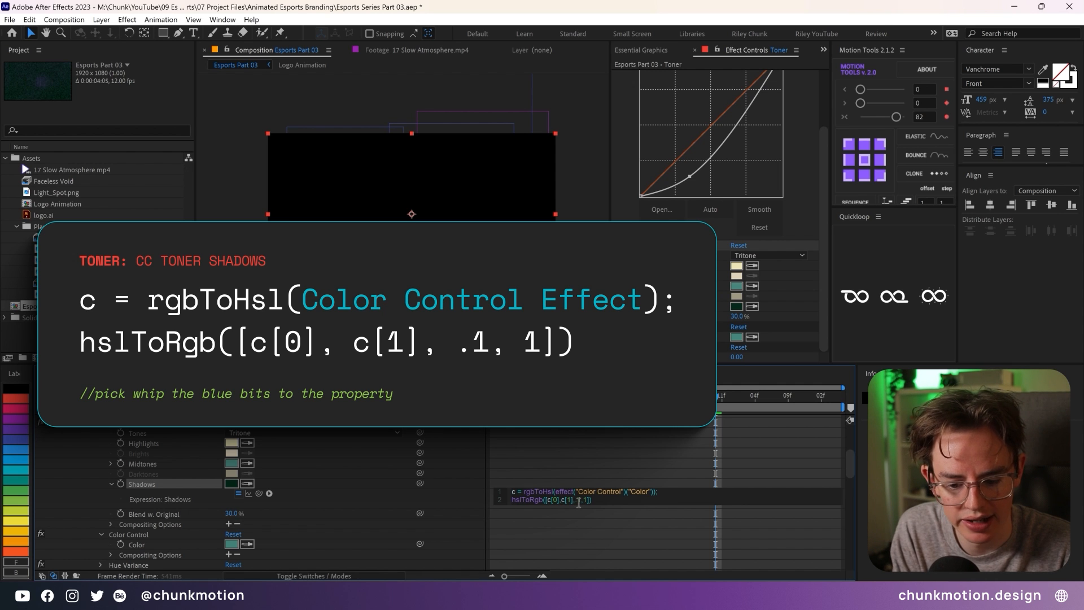
pyautogui.click(606, 518)
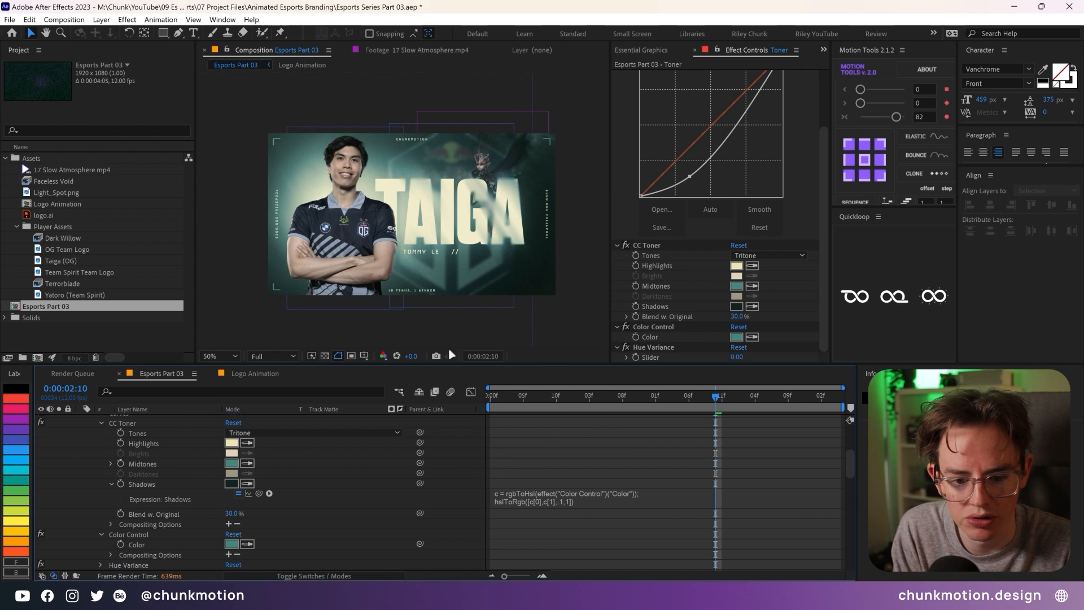
# - Test the linked toning by changing the Color Control color to purple 774686 and to muted pink 86465A
pyautogui.click(737, 338)
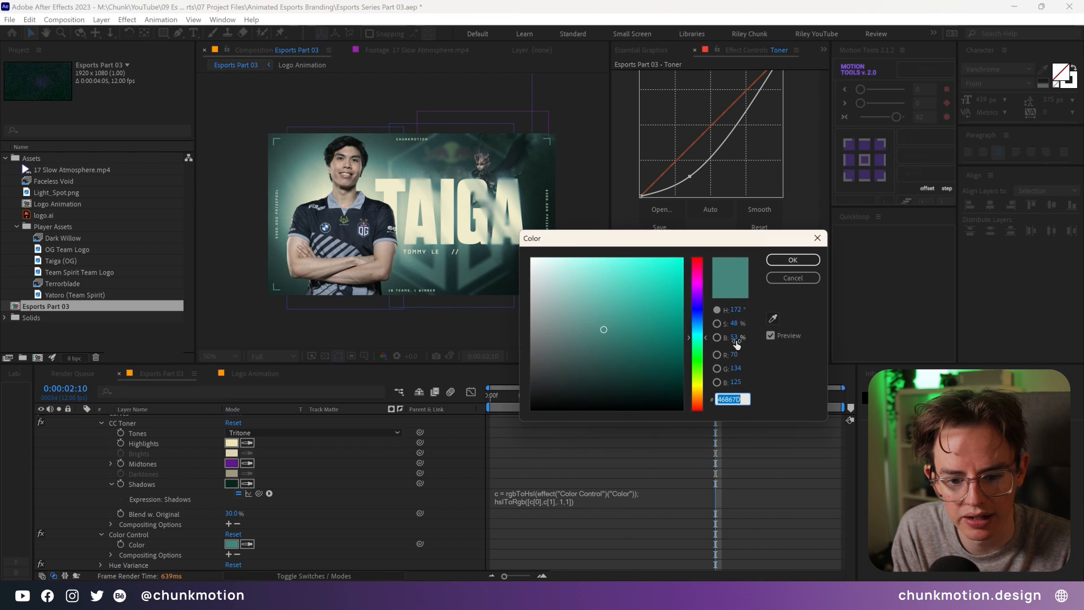
pyautogui.click(698, 289)
pyautogui.click(792, 260)
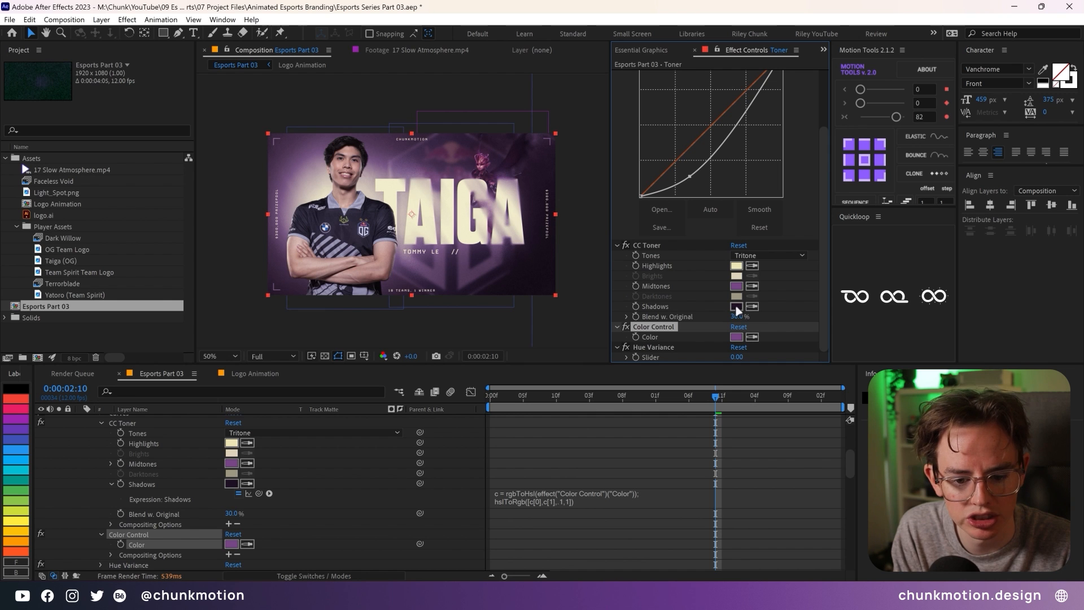
pyautogui.click(737, 338)
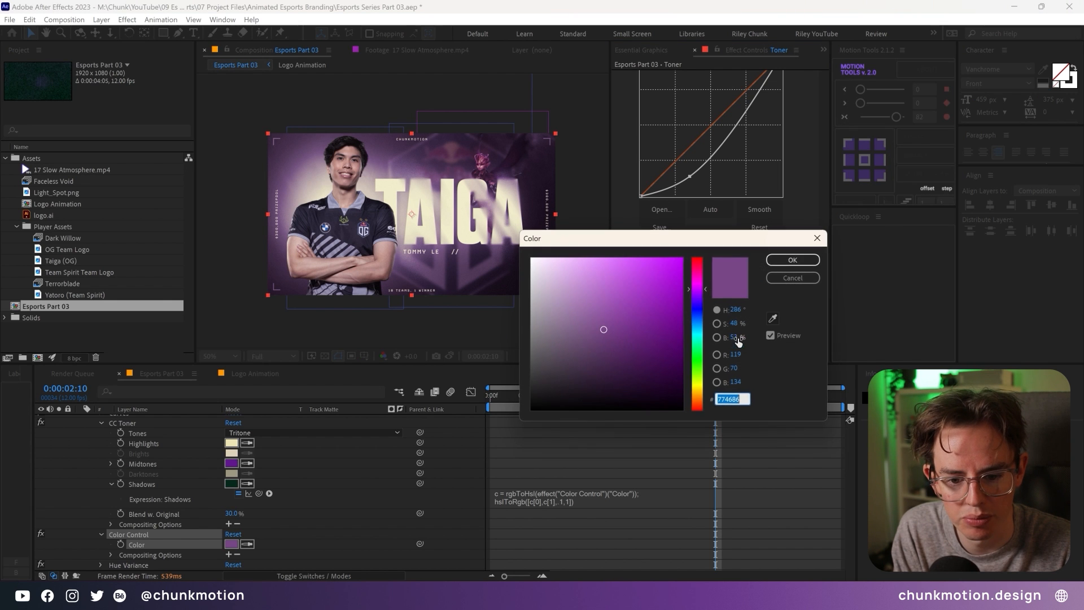
pyautogui.click(697, 266)
pyautogui.click(792, 261)
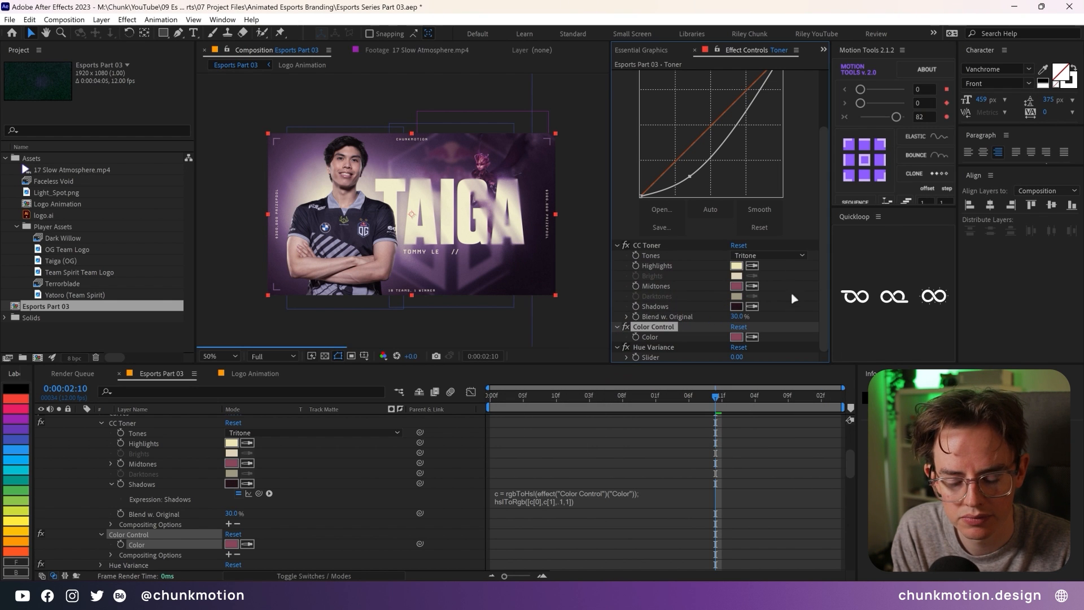
# - Copy the Shadows expression to CC Toner's Highlights and change its lightness value to .85
pyautogui.click(604, 502)
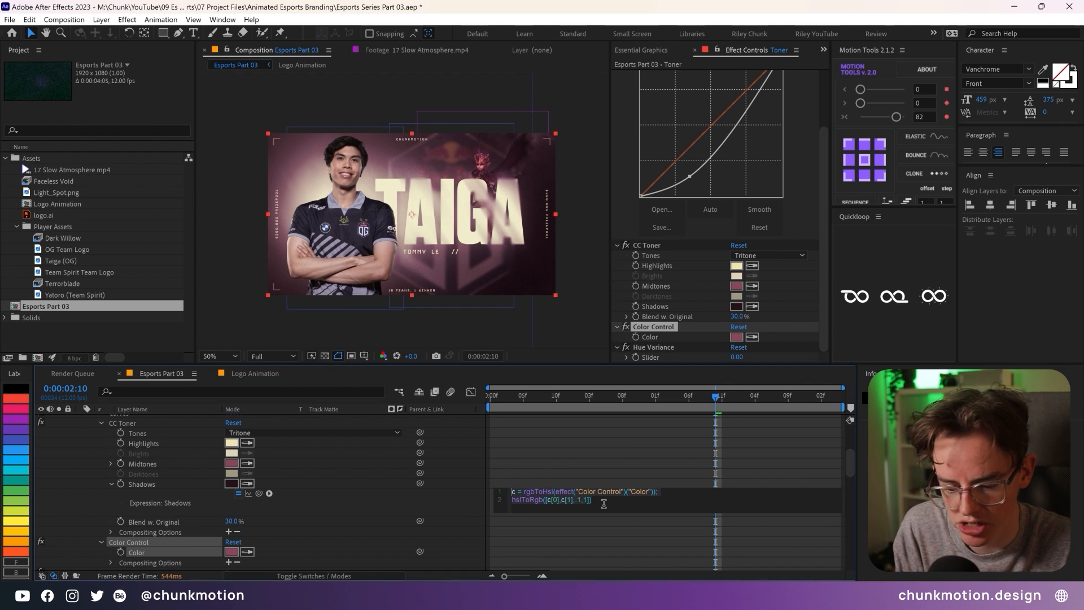
pyautogui.click(450, 452)
pyautogui.keyDown('alt'); pyautogui.click(121, 443); pyautogui.keyUp('alt')
pyautogui.write('c = rgbToHsl(effect("Color Control")("Color")); hslToRgb([c[0],c[1],.1,1])')
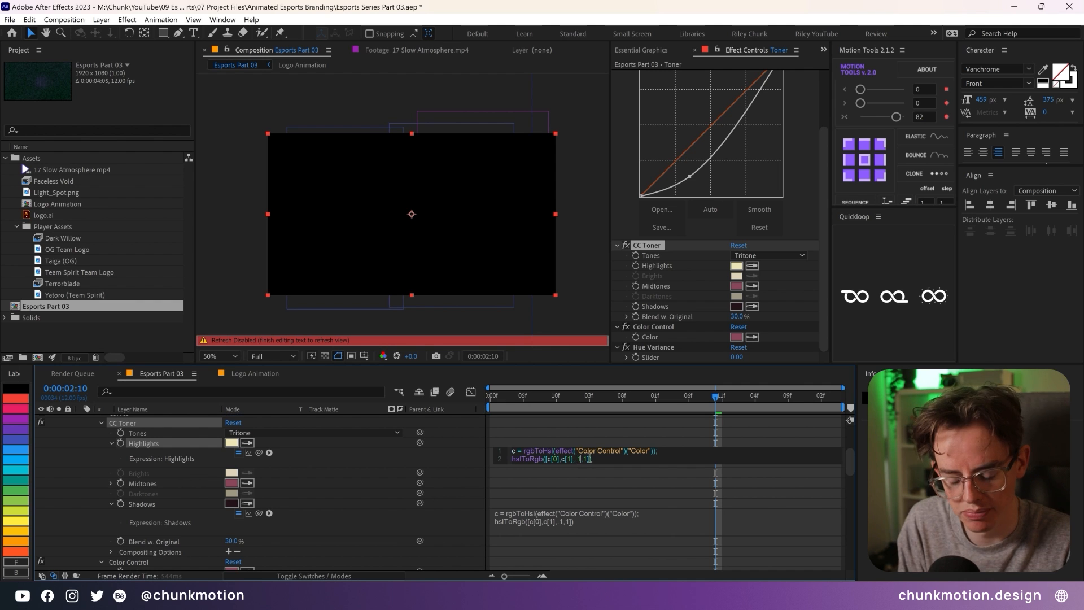
pyautogui.press('BackSpace')
pyautogui.write('85')
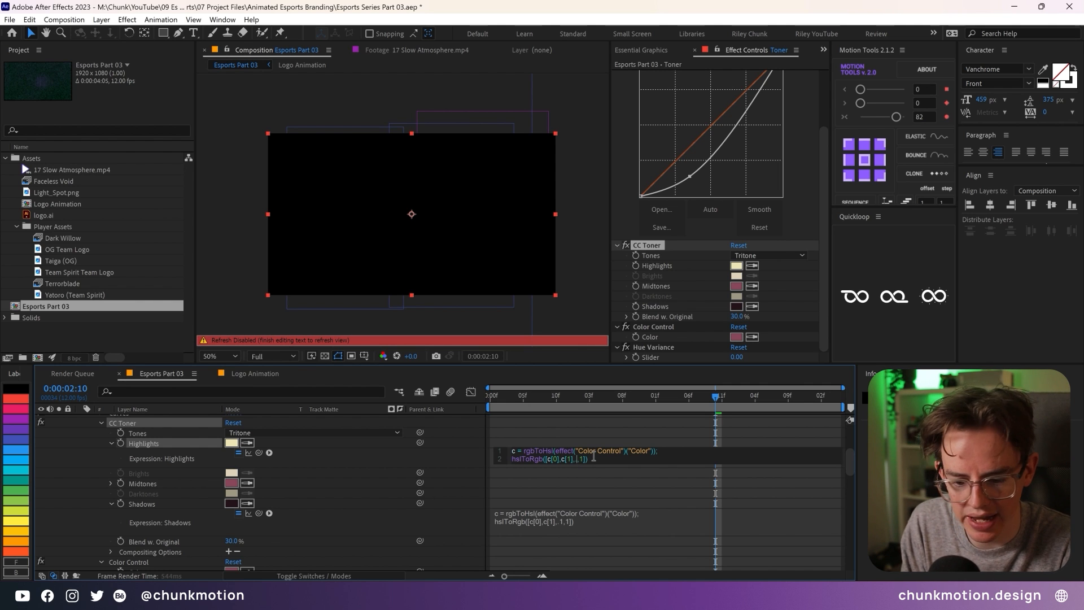
pyautogui.click(467, 460)
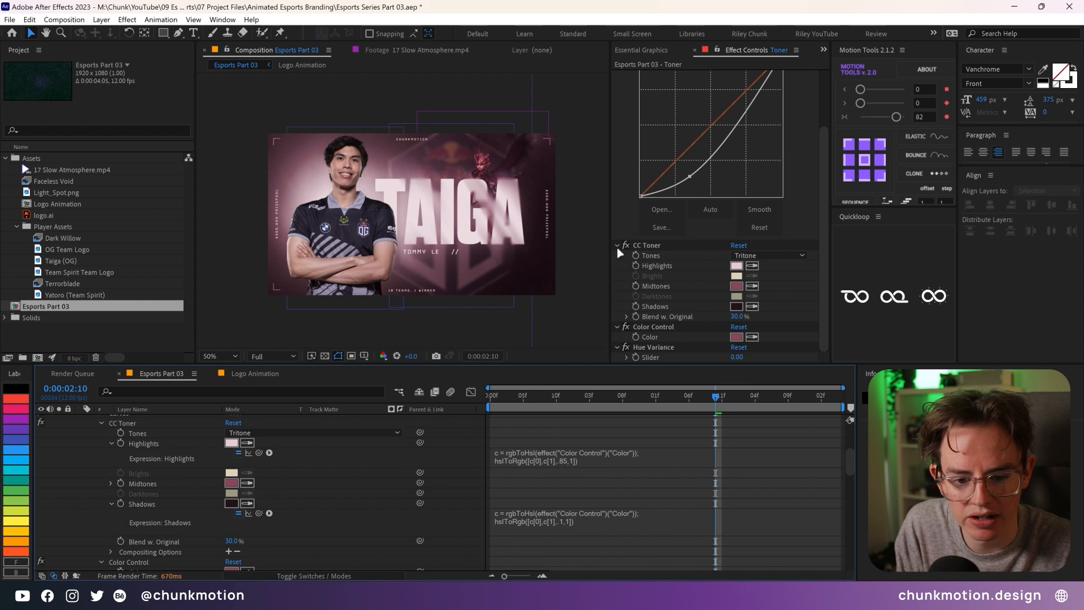
# - Try orange and purple for the Color Control color, and set it to bright green 1AD33B
pyautogui.click(737, 336)
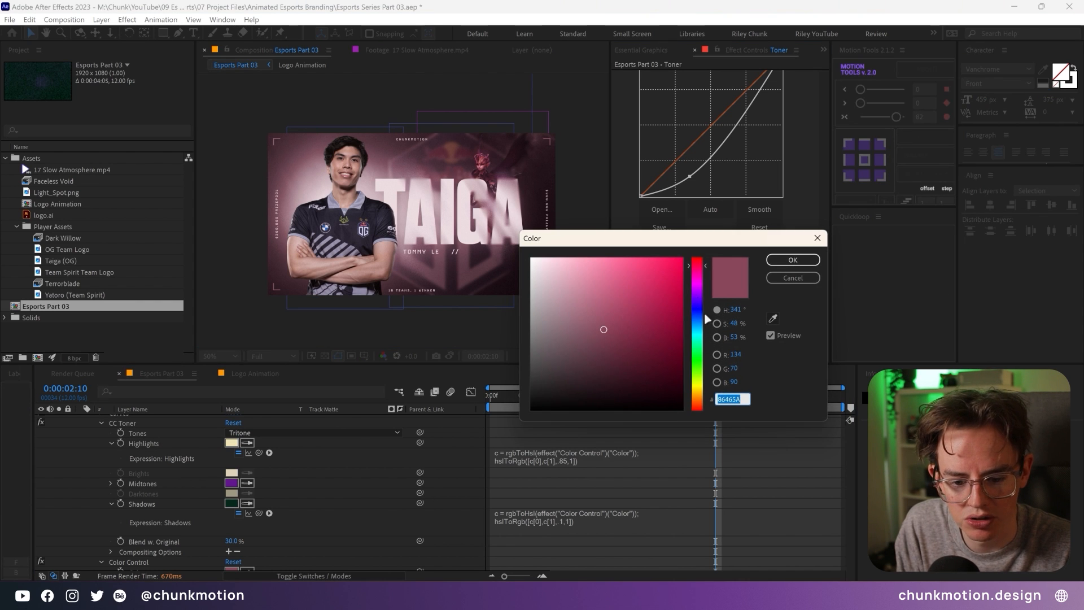
pyautogui.click(698, 400)
pyautogui.click(664, 283)
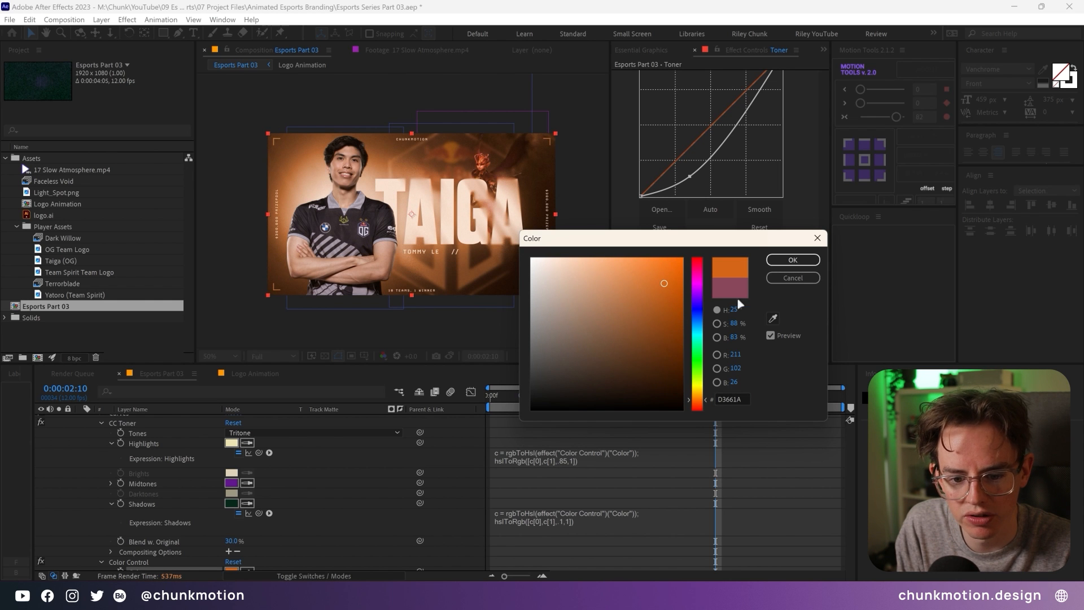
pyautogui.click(704, 299)
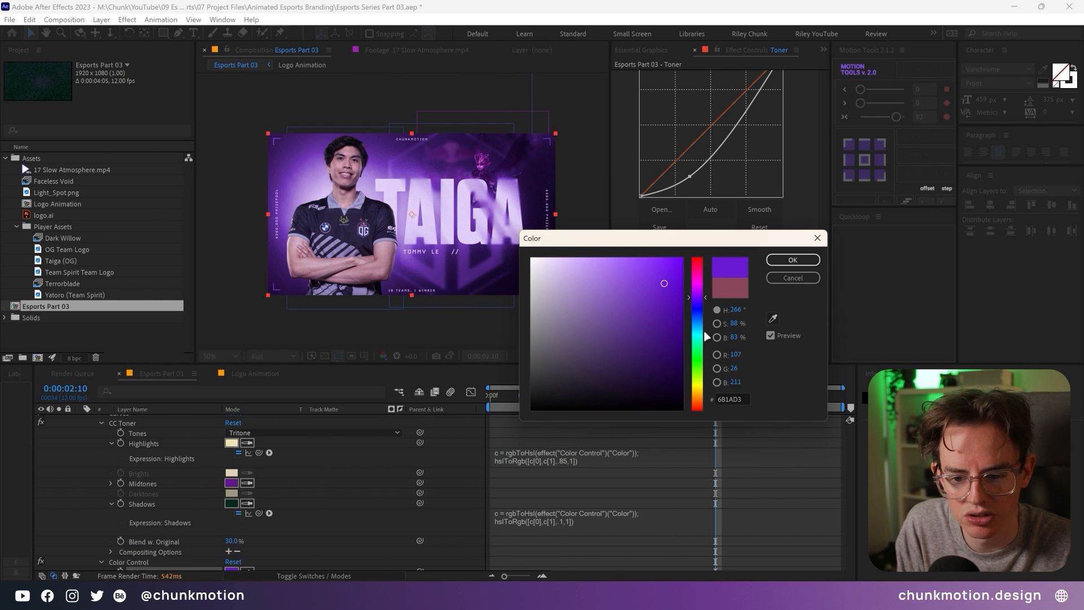
pyautogui.click(705, 355)
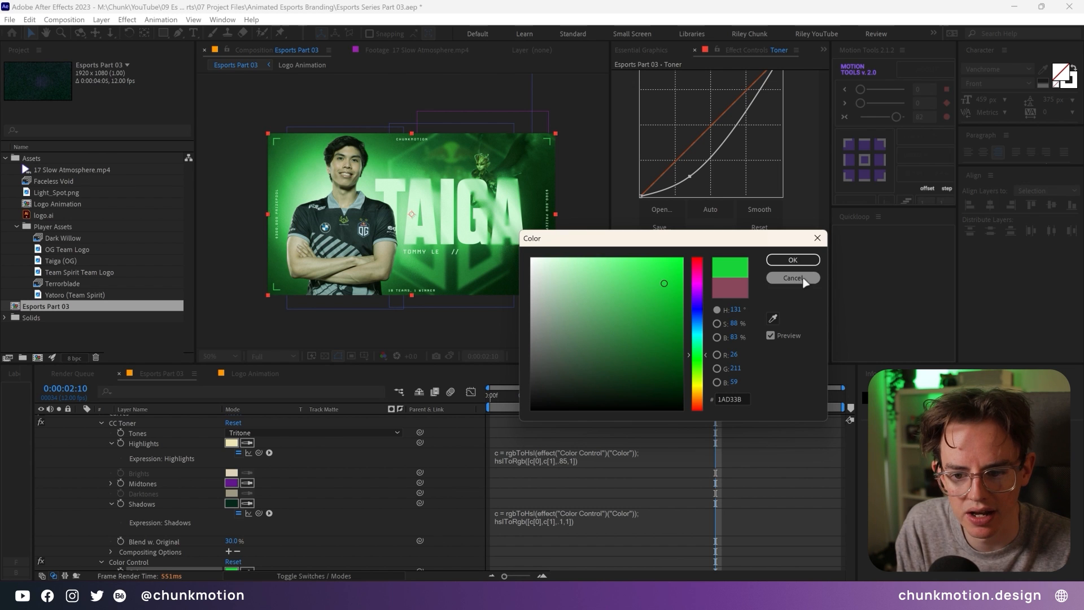
pyautogui.click(792, 259)
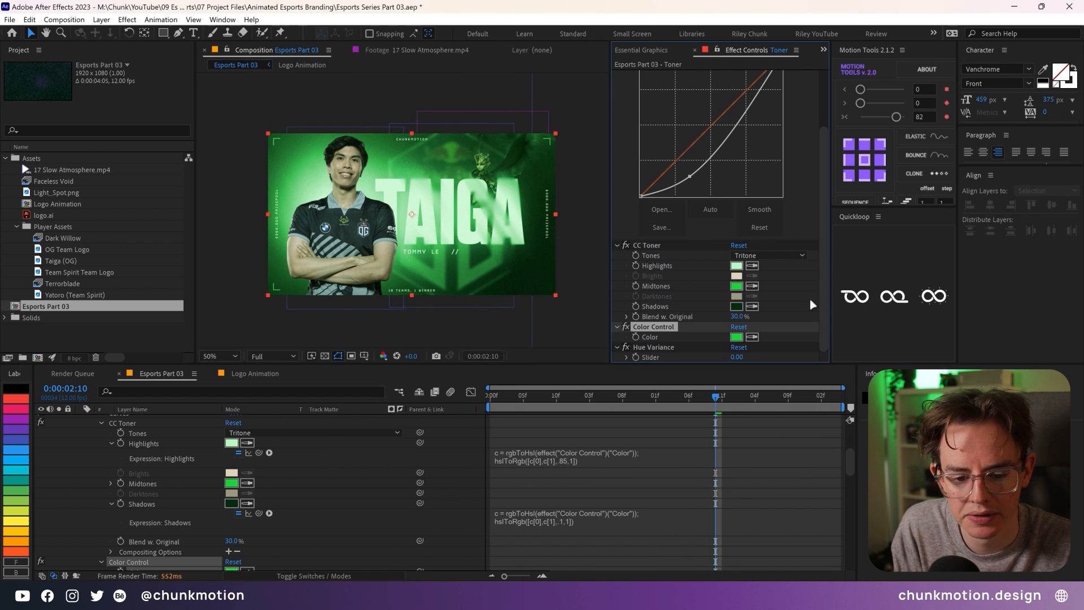
# - Try yellow and green for the Color Control color, and set it to purple 67139D
pyautogui.click(739, 337)
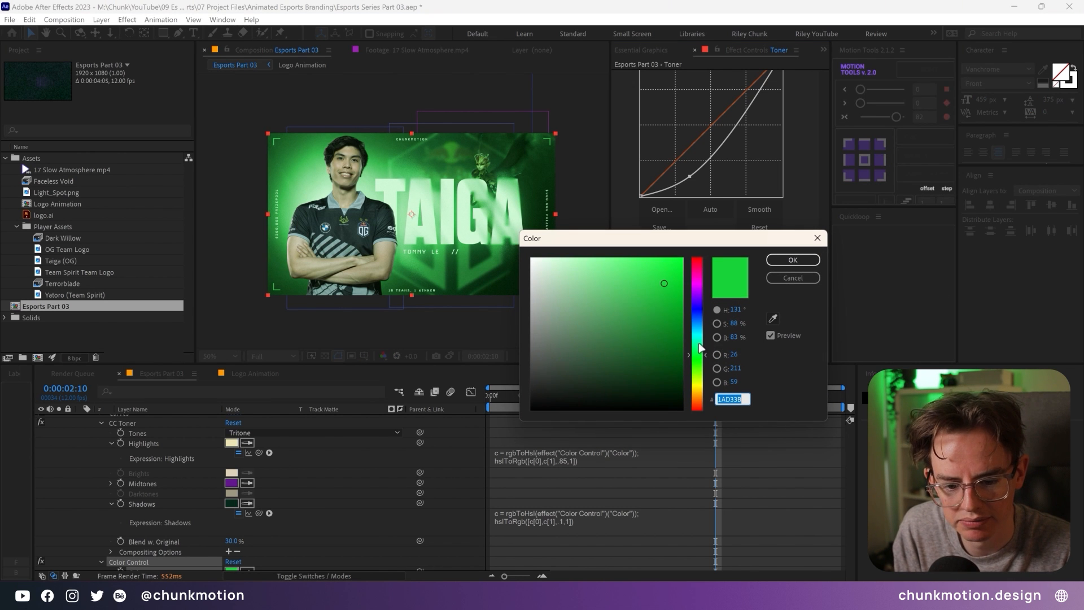
pyautogui.click(699, 384)
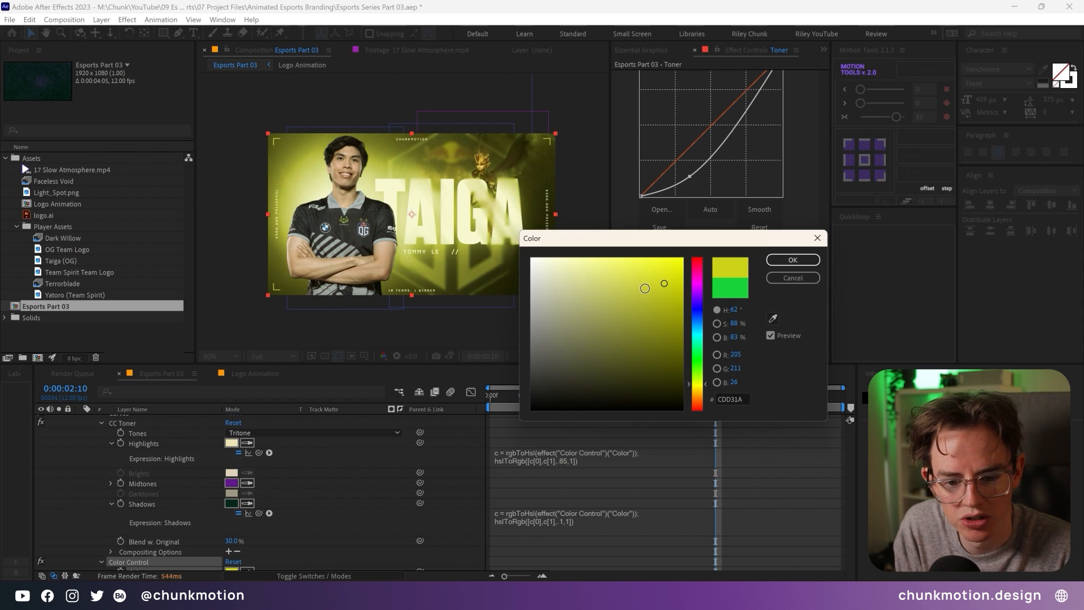
pyautogui.click(698, 360)
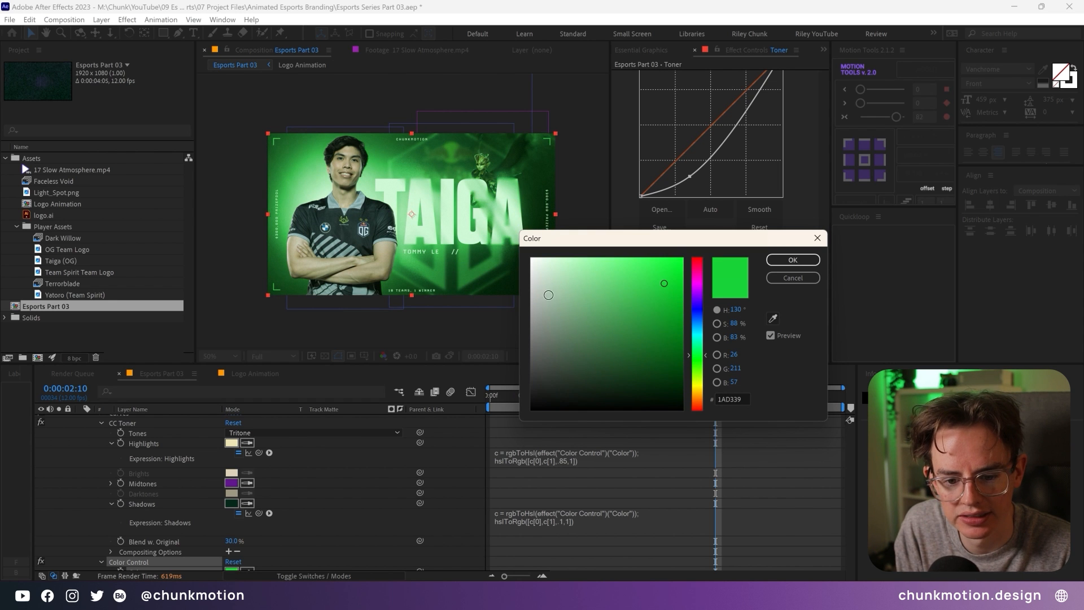
pyautogui.click(694, 293)
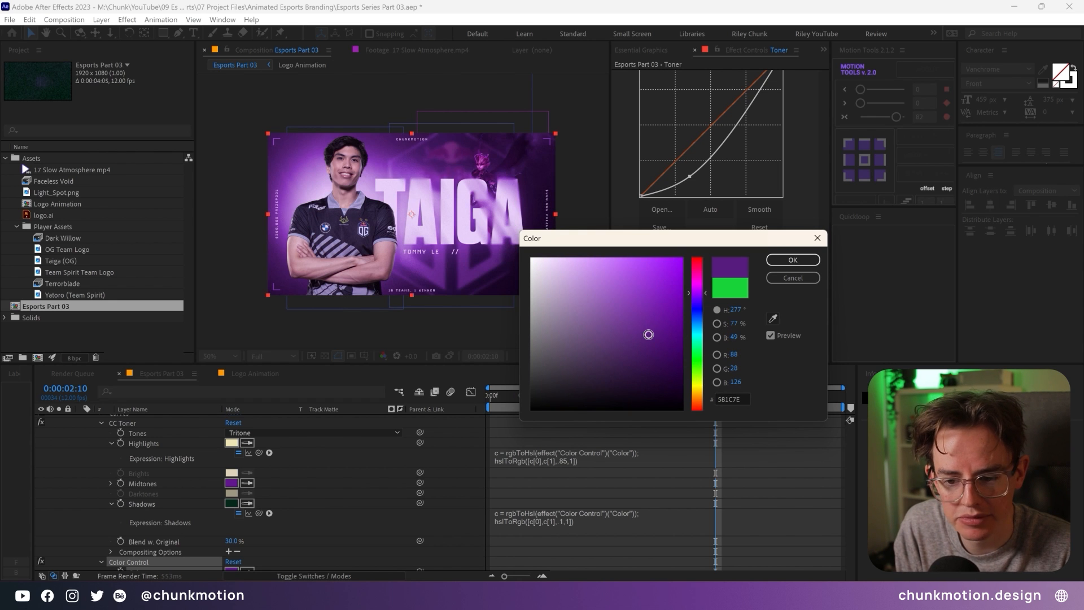
pyautogui.click(664, 318)
pyautogui.click(665, 317)
pyautogui.click(793, 260)
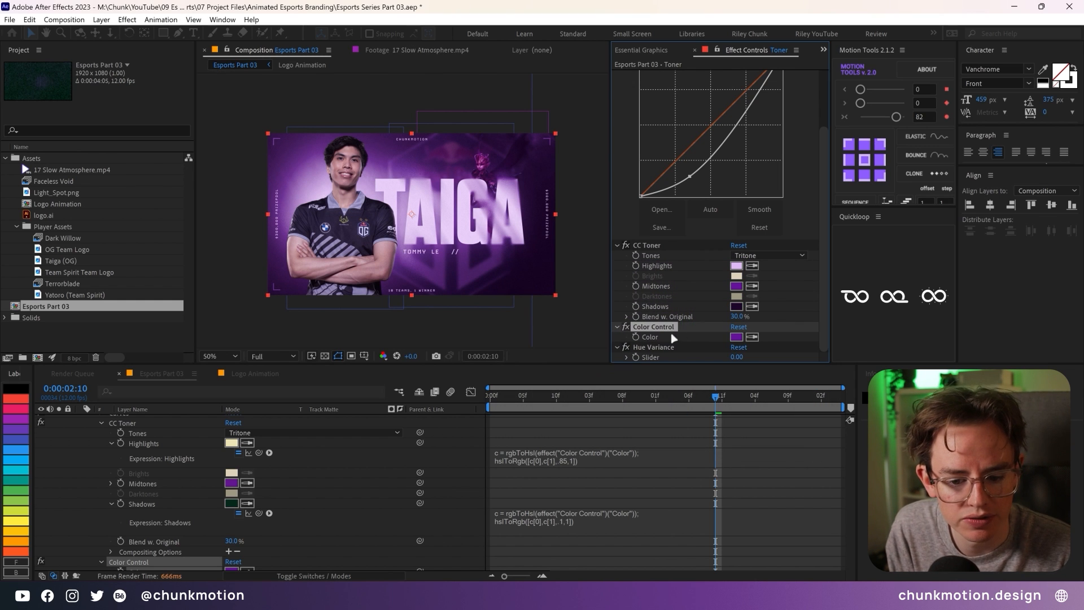
# - Add effect("Hue Variance")("Slider")/100 to the c[0] hue term of CC Toner's Highlights expression and apply it
pyautogui.click(656, 348)
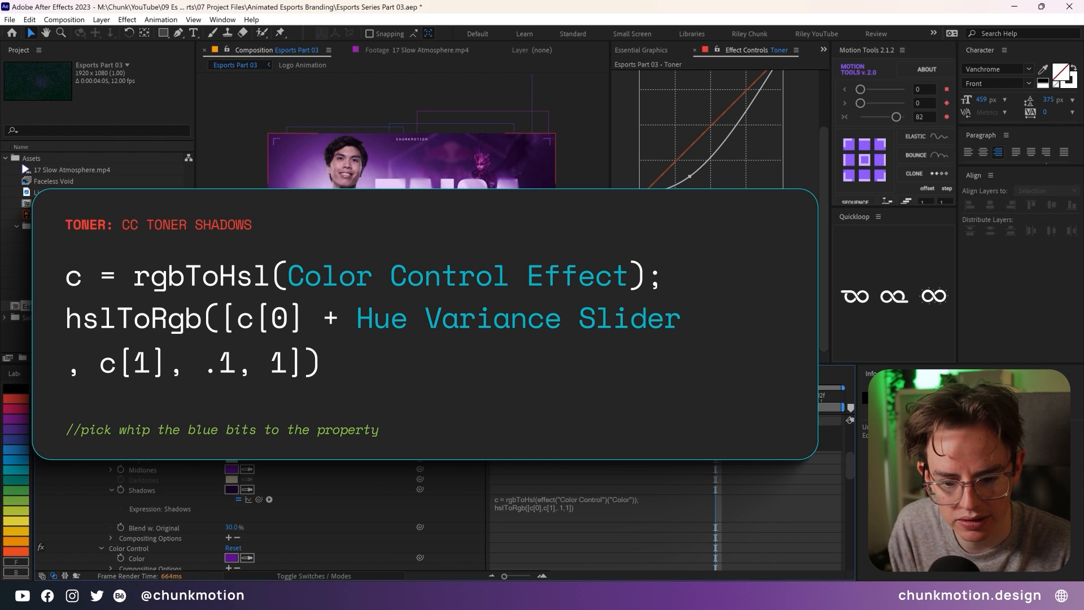
pyautogui.scroll(1, 260, 525)
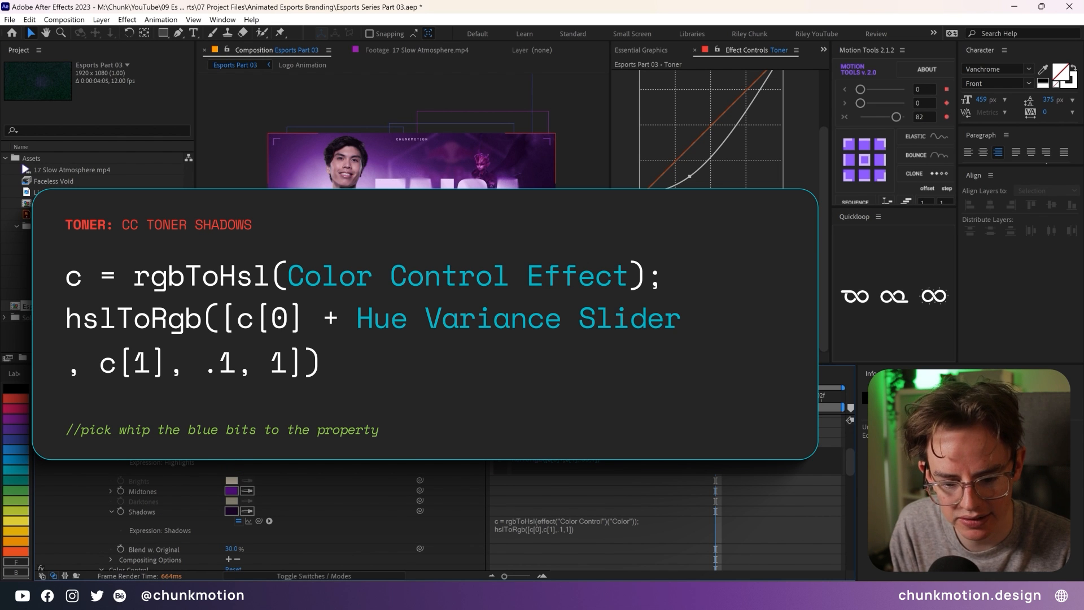
pyautogui.hotkey('ctrl', 'v')
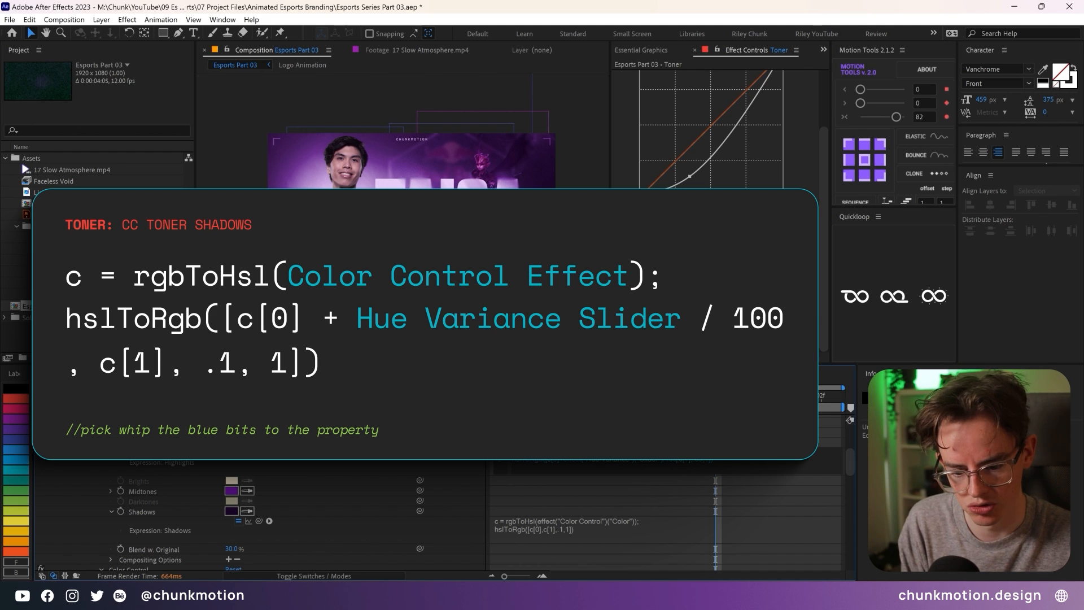
pyautogui.press('KP_Enter')
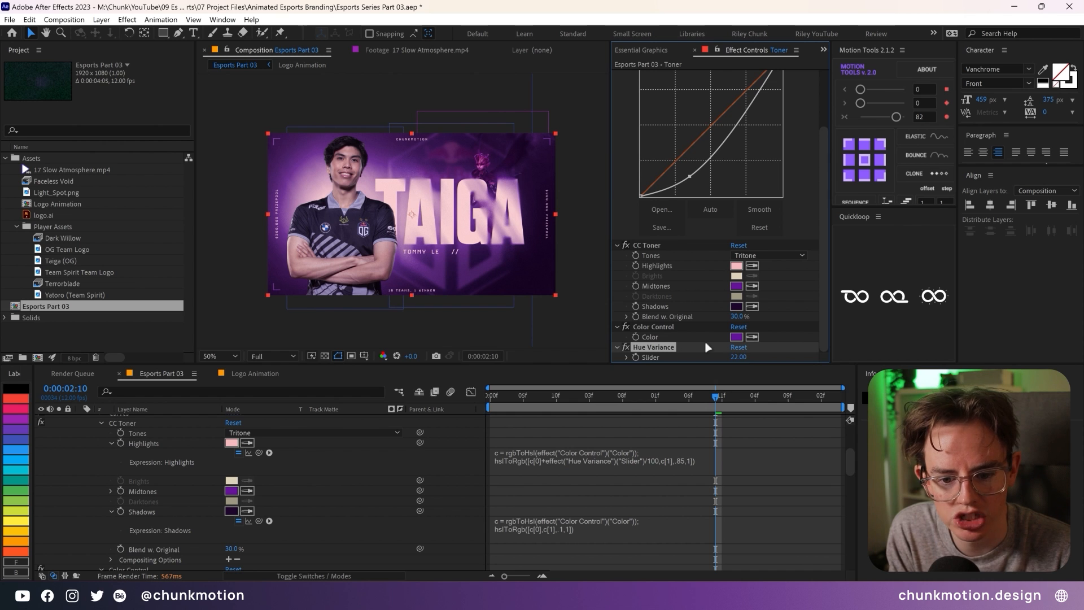
# - Test the highlight hue shift by setting the Hue Variance slider to 58
pyautogui.moveTo(743, 357); pyautogui.dragTo(743, 359)
pyautogui.write('58')
pyautogui.press('Return')
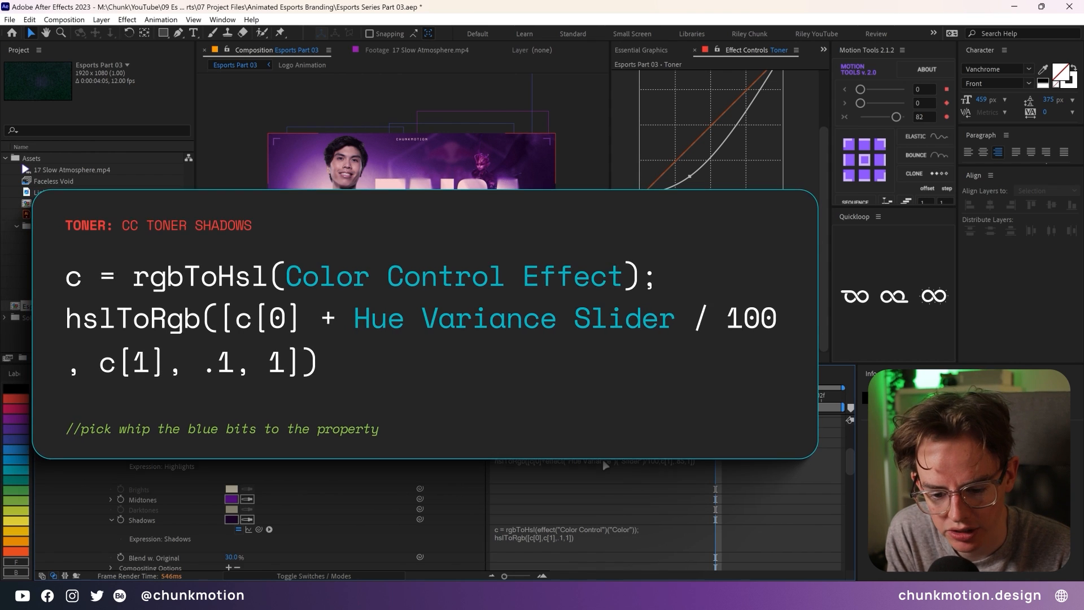
# - Wrap the Highlights expression's hue sum, including the /100 term, in Math.abs( ) followed by % 1, and apply it
pyautogui.click(547, 460)
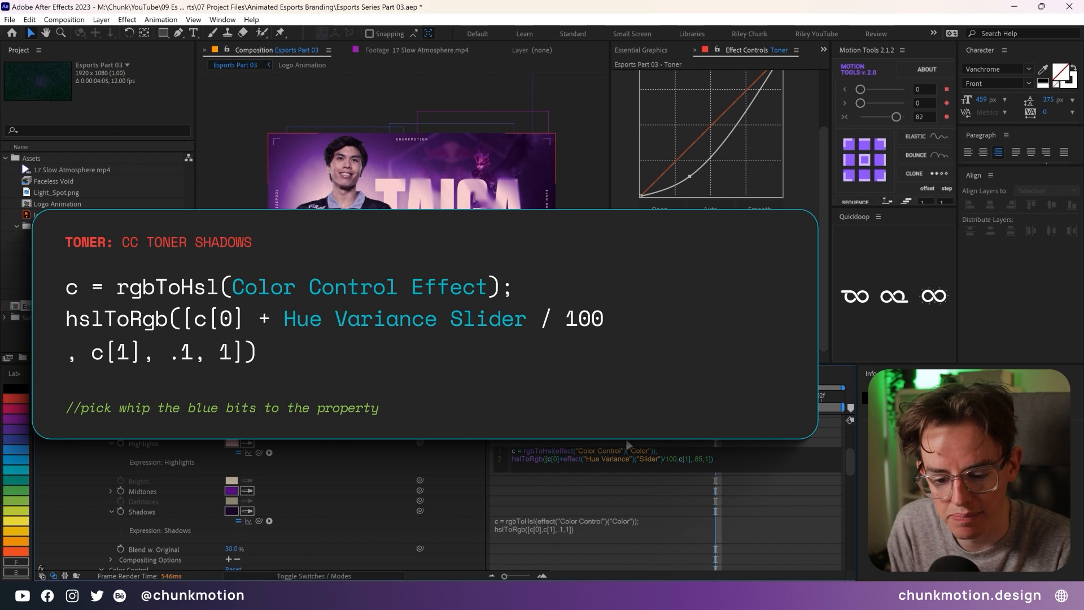
pyautogui.write('M')
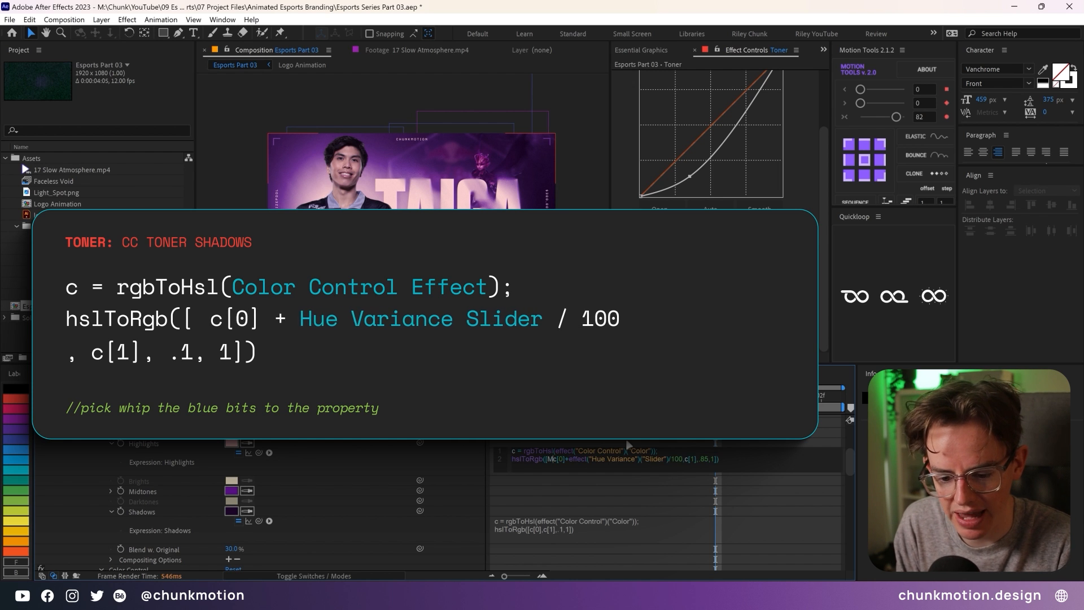
pyautogui.write('ath')
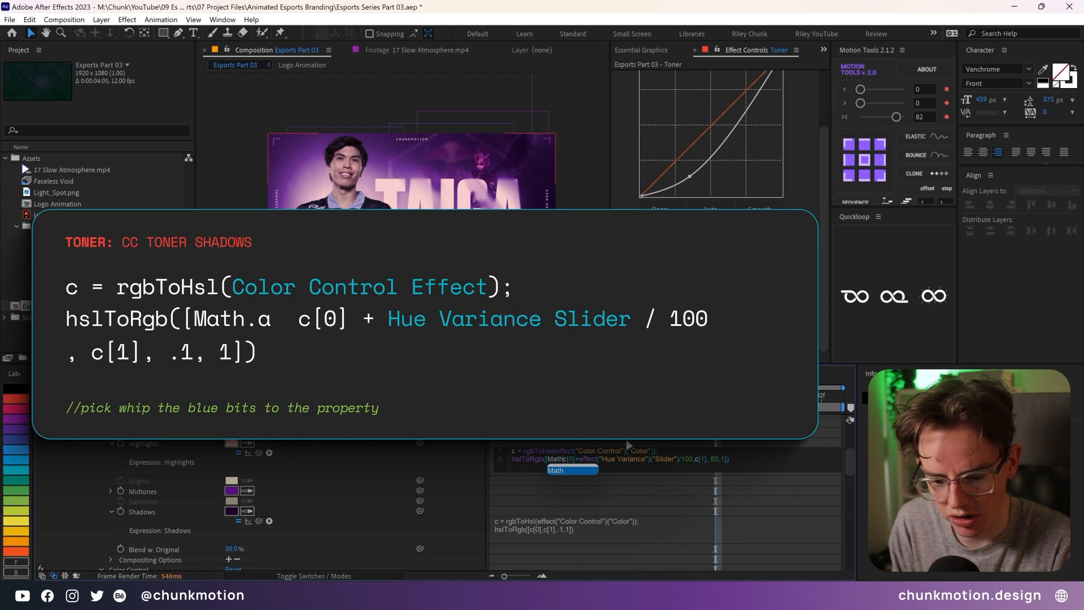
pyautogui.write('.abs')
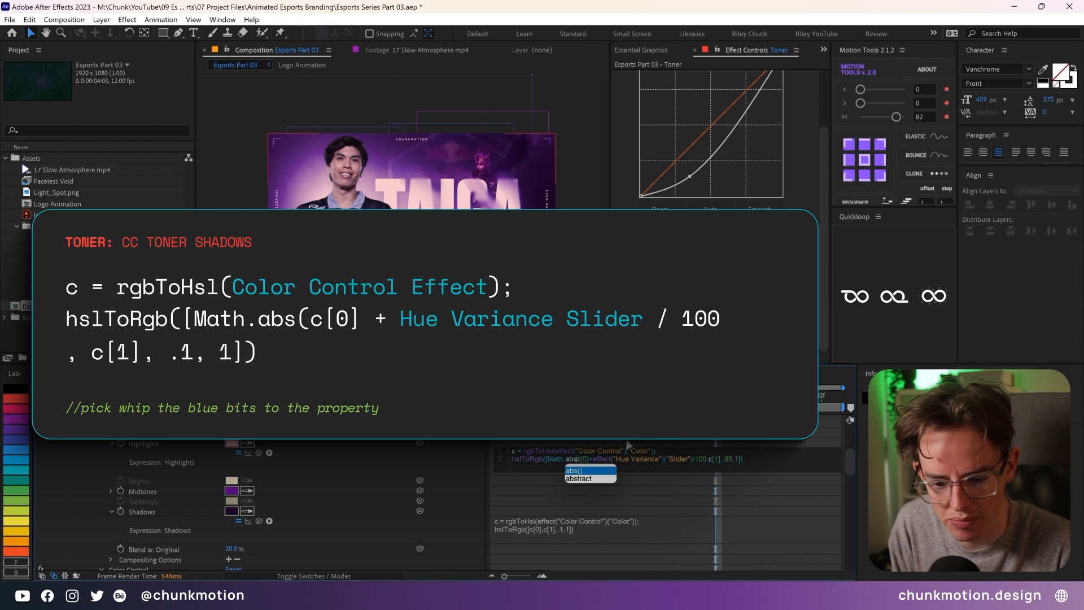
pyautogui.press('Return')
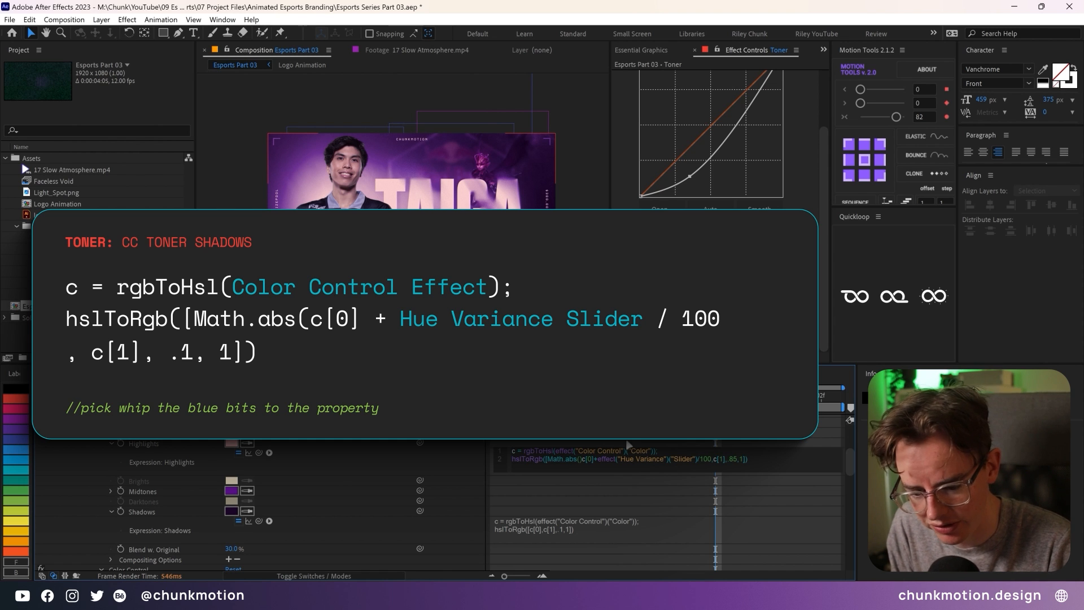
pyautogui.press('Delete')
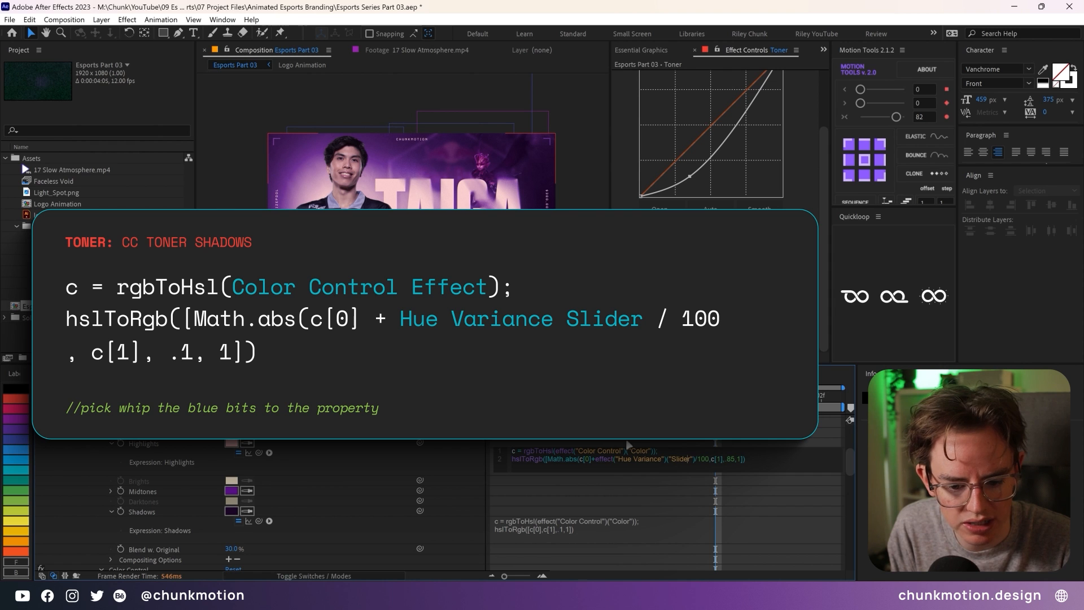
pyautogui.write('/100')
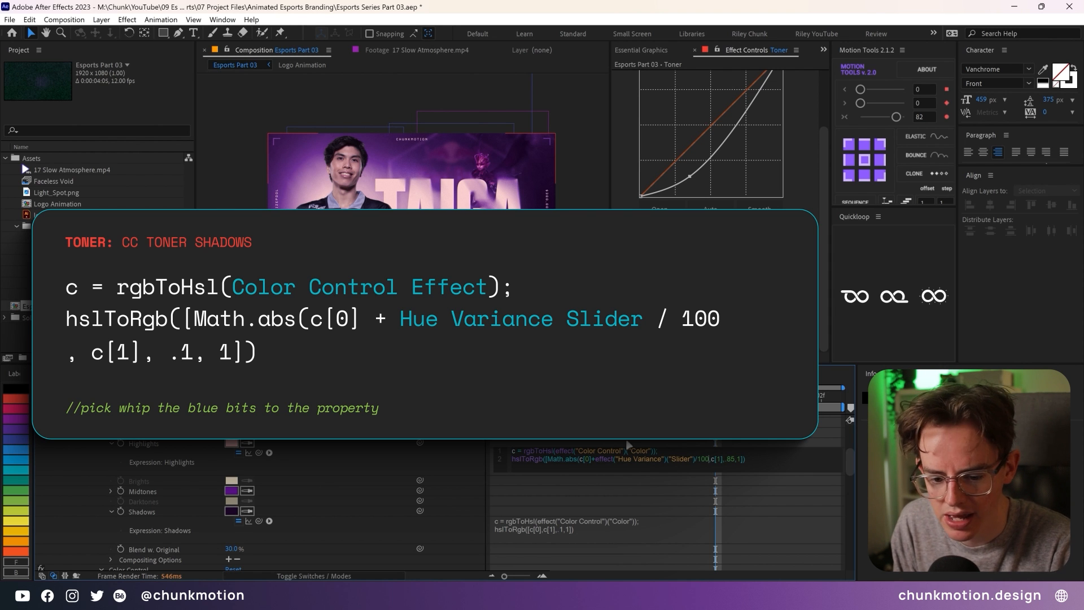
pyautogui.write(')')
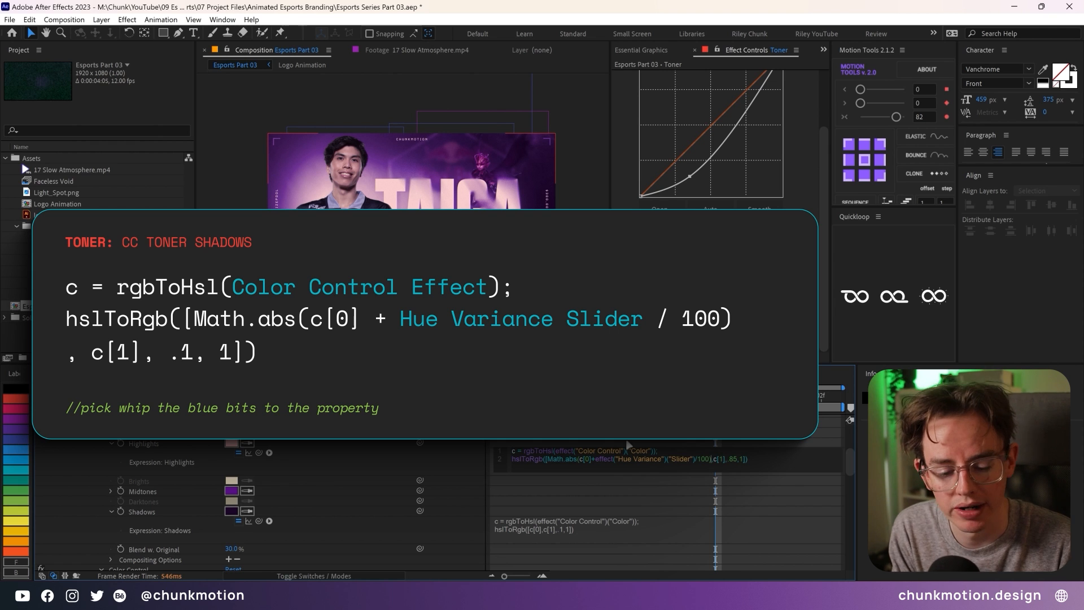
pyautogui.write('%')
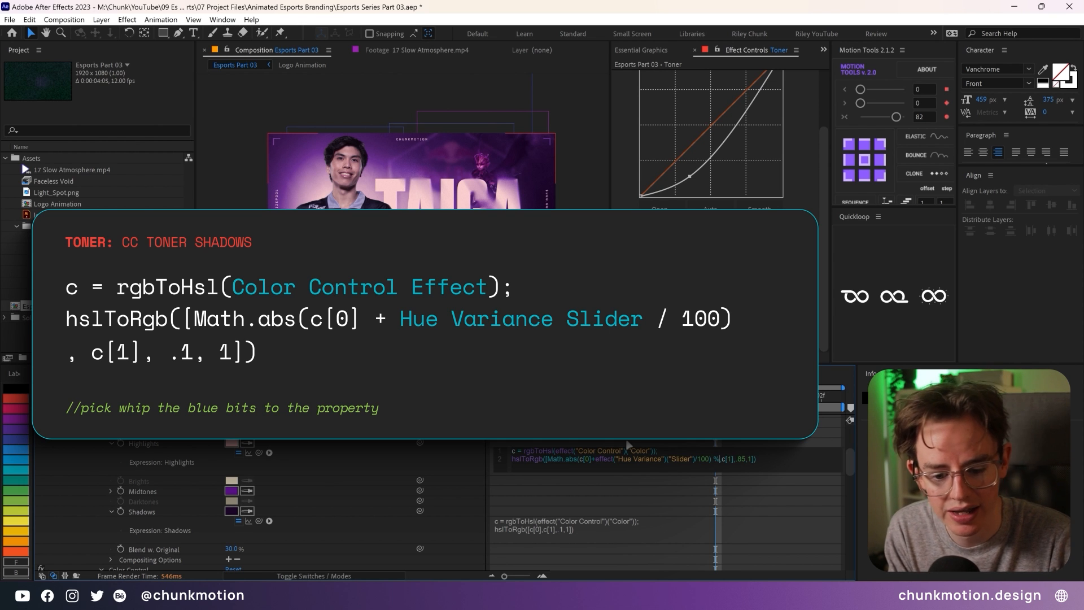
pyautogui.write(' 1')
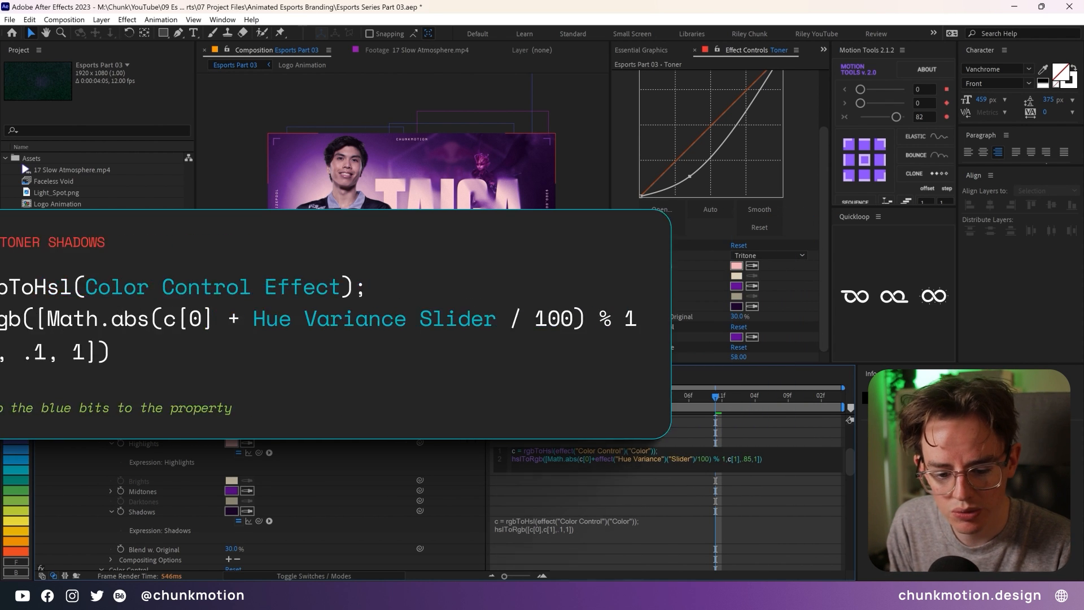
pyautogui.click(435, 196)
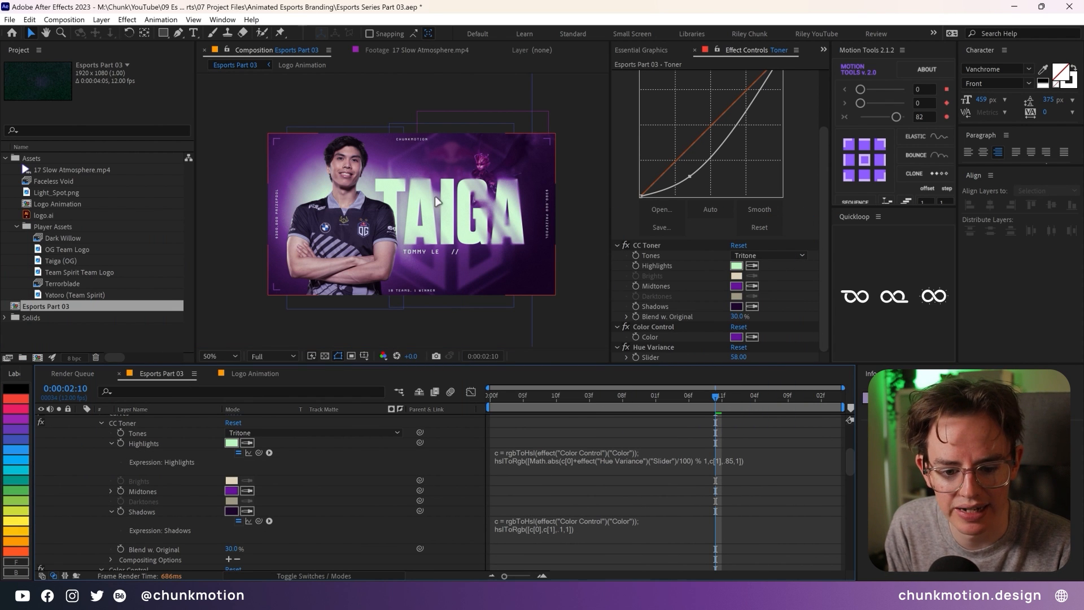
# - Test the Hue Variance slider at 90, 100 and -25, and undo back to 90
pyautogui.moveTo(738, 357); pyautogui.dragTo(785, 360)
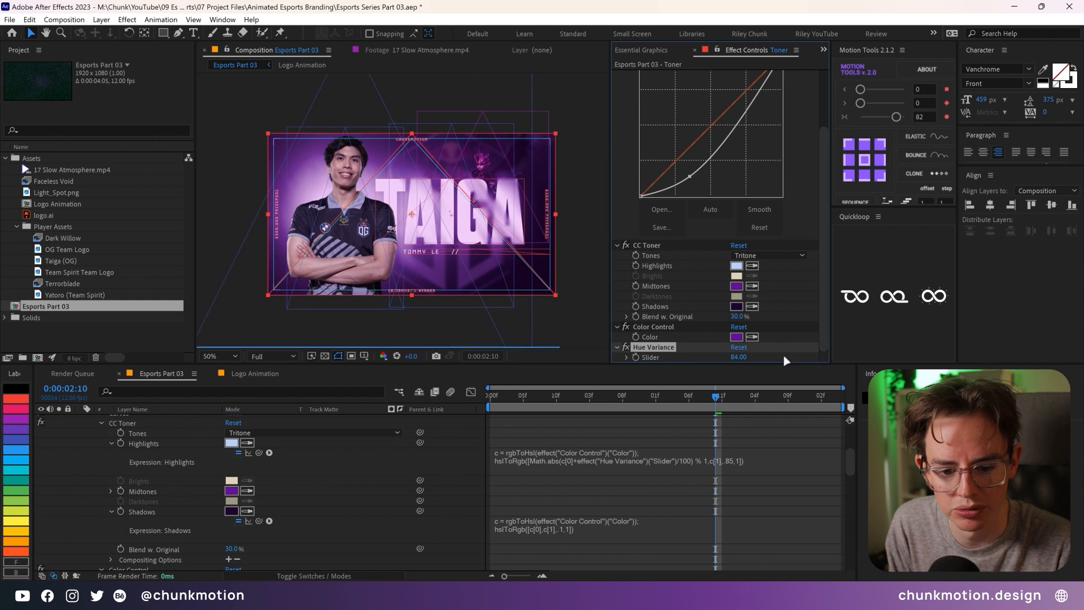
pyautogui.click(738, 357)
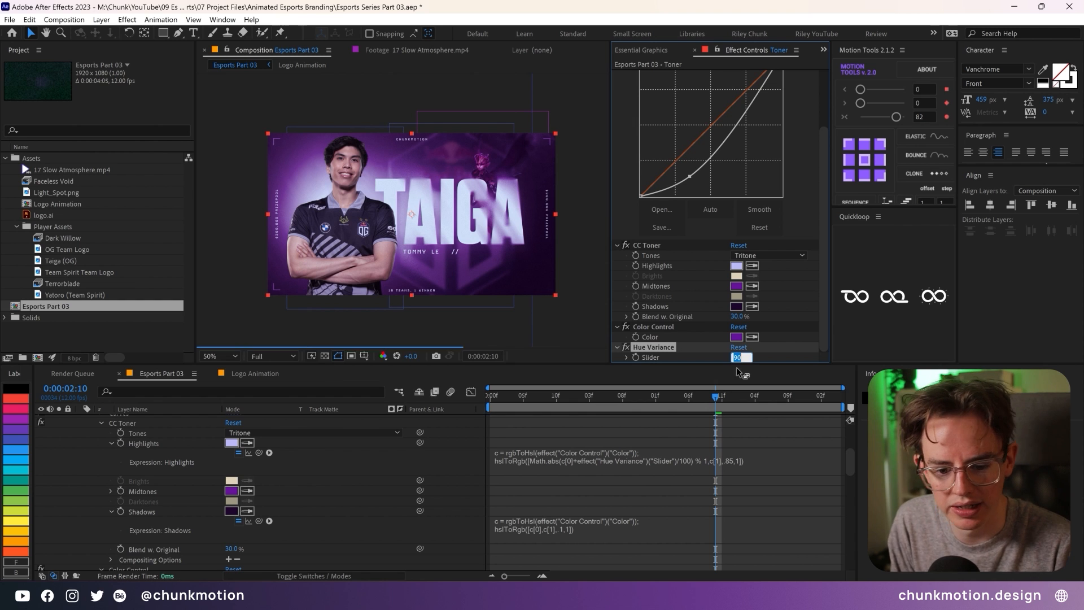
pyautogui.write('100')
pyautogui.press('Return')
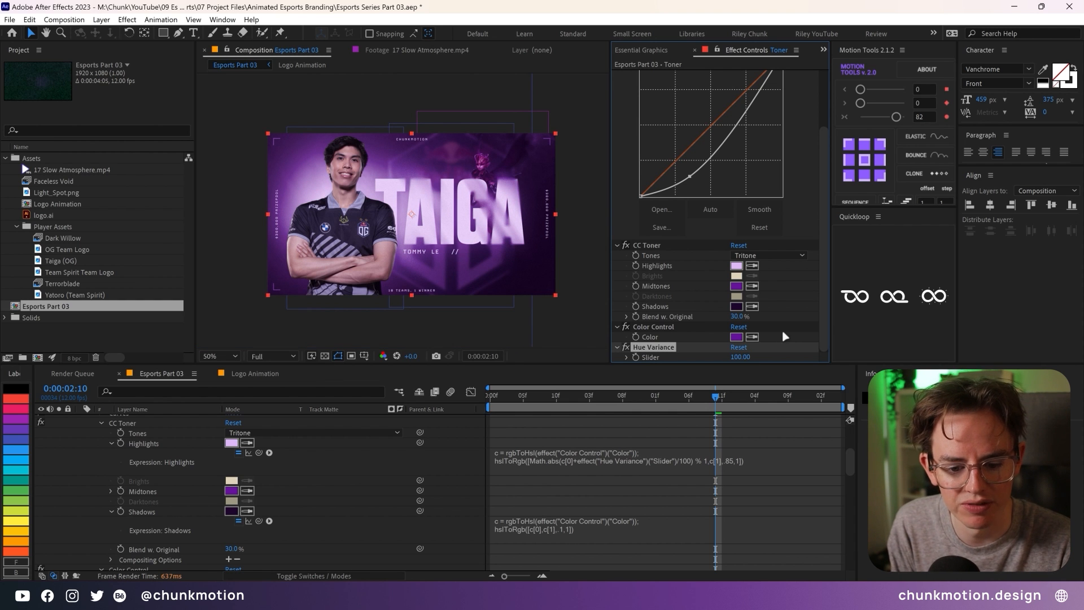
pyautogui.moveTo(748, 362); pyautogui.dragTo(668, 357)
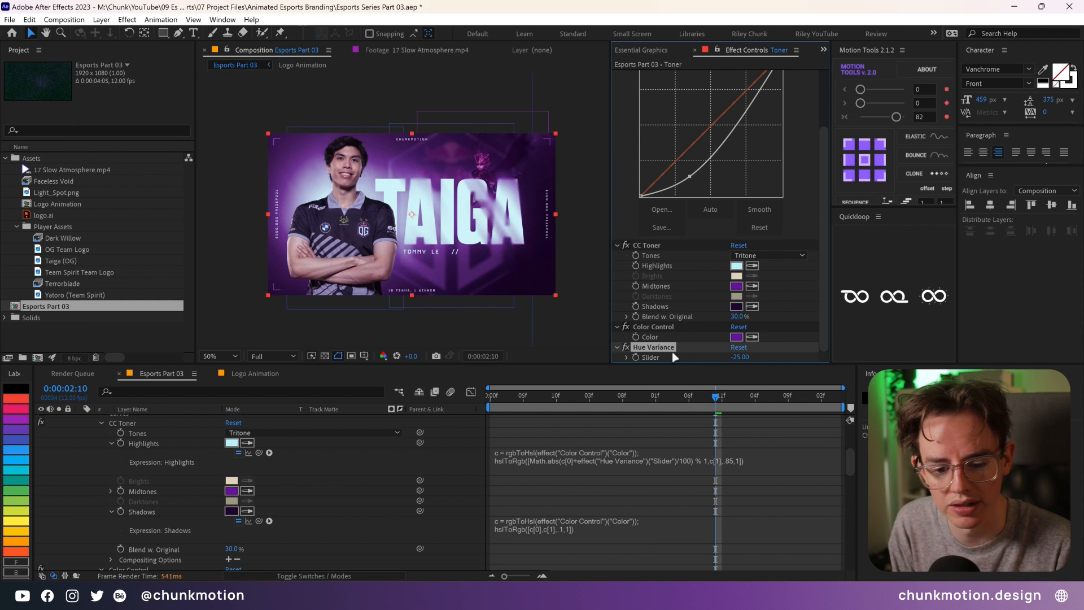
pyautogui.hotkey('ctrl', 'z')
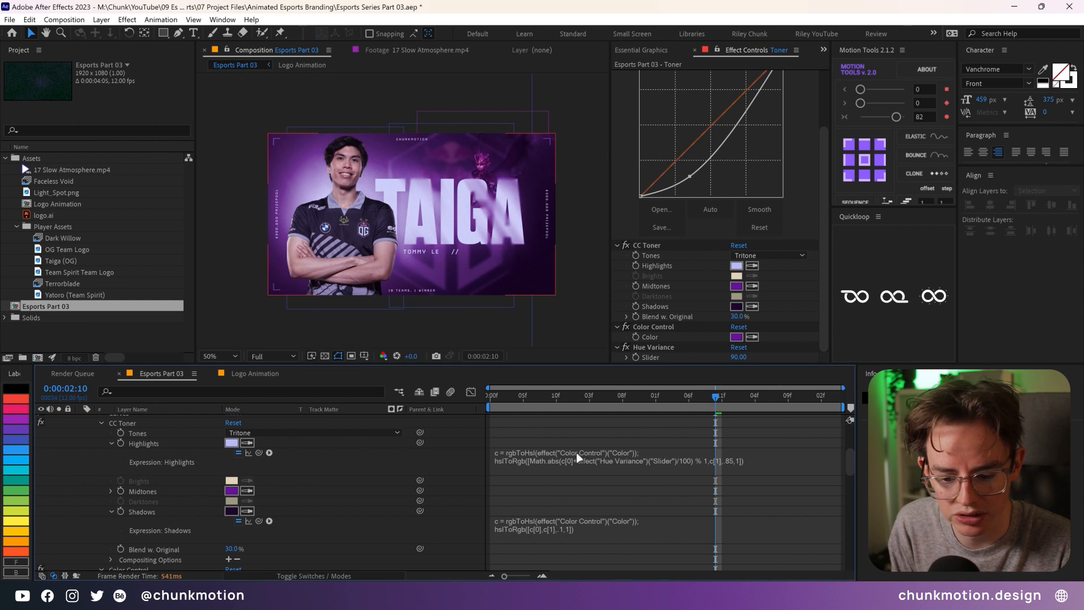
# - Replace CC Toner's Shadows expression with a copy of the Highlights expression and change its lightness value to .1
pyautogui.click(571, 531)
pyautogui.hotkey('ctrl', 'a')
pyautogui.write('c = rgbToHsl(effect("Color Control")("Color")); hslToRgb([Math.abs(c[0]+effect("Hue Variance")("Slider")/100) % 1,c[1],.85,1])')
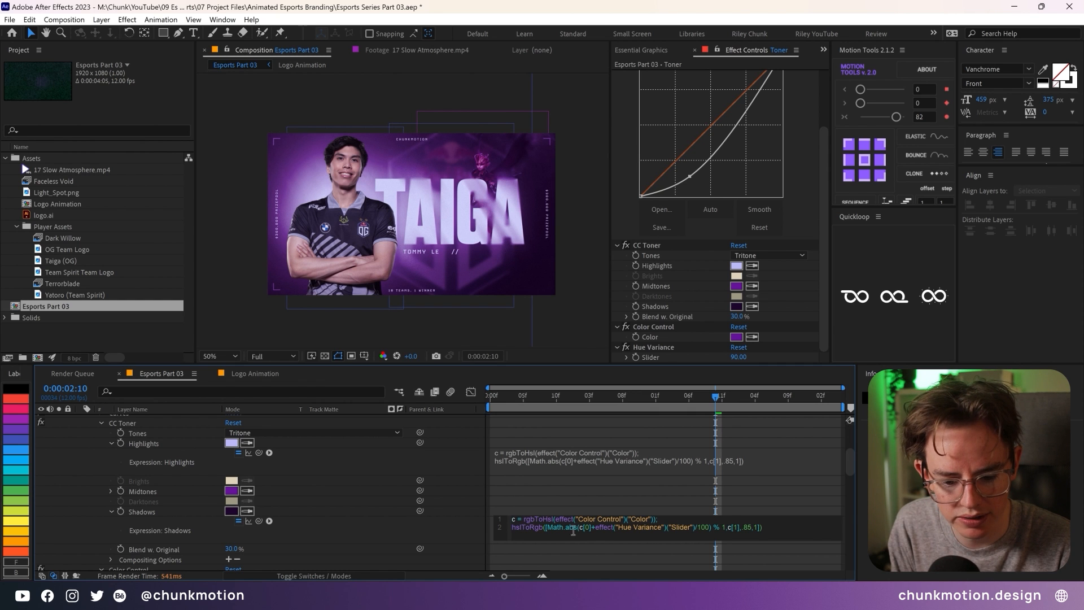
pyautogui.doubleClick(746, 526)
pyautogui.write('1')
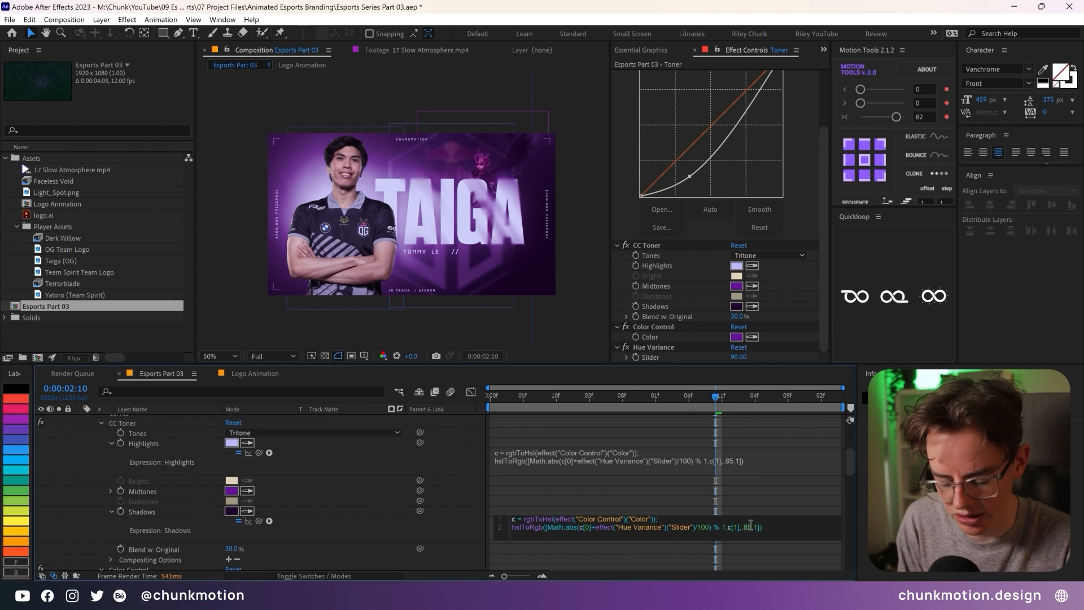
# - Change the plus before the Hue Variance term in the Shadows expression to a minus and apply it
pyautogui.click(593, 525)
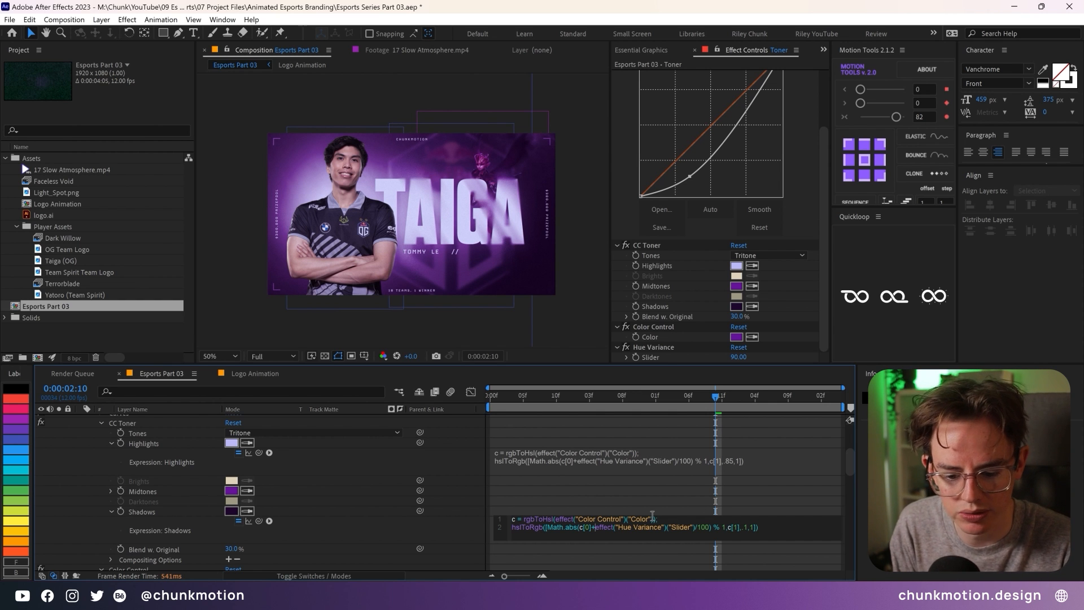
pyautogui.press('BackSpace')
pyautogui.write('-')
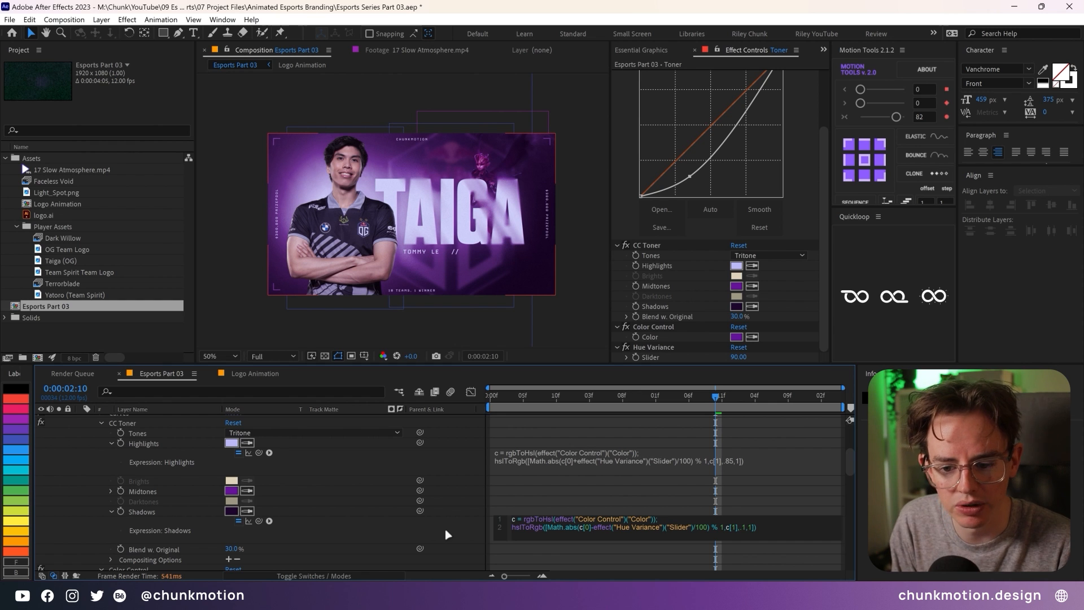
pyautogui.click(448, 534)
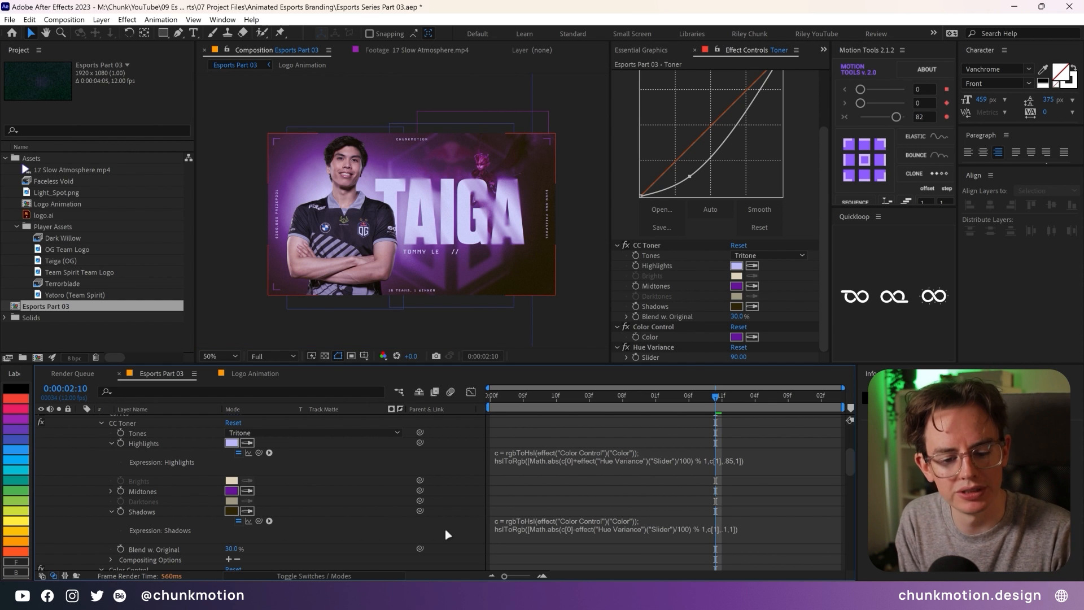
# - Set the Hue Variance slider to 10, and raise it to 22
pyautogui.click(740, 357)
pyautogui.write('10')
pyautogui.press('Return')
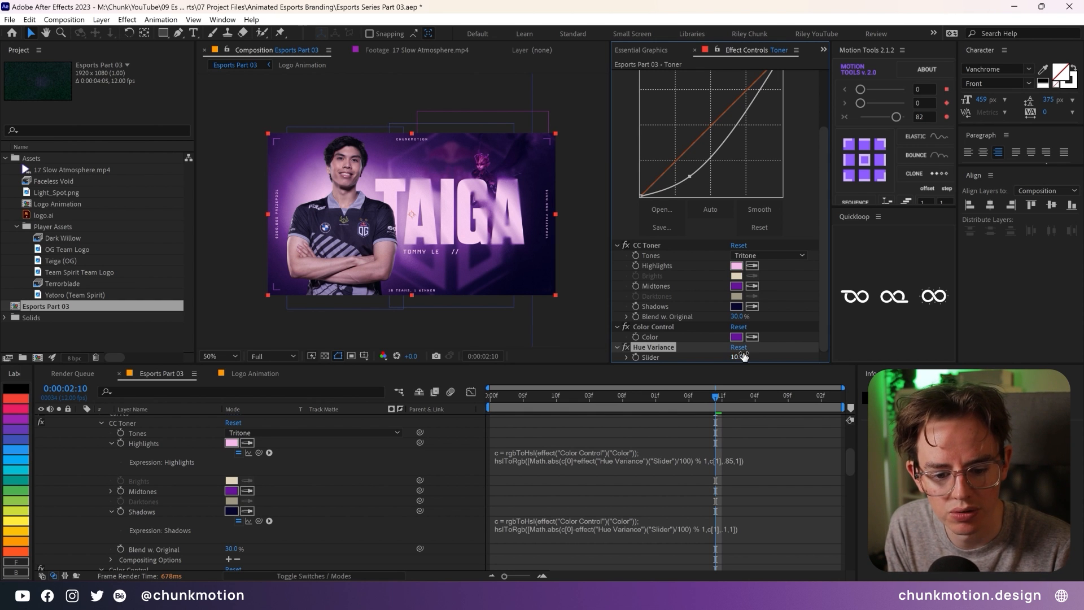
pyautogui.moveTo(740, 357)
pyautogui.mouseDown()
pyautogui.moveTo(753, 356)
pyautogui.moveTo(736, 362)
pyautogui.mouseUp()
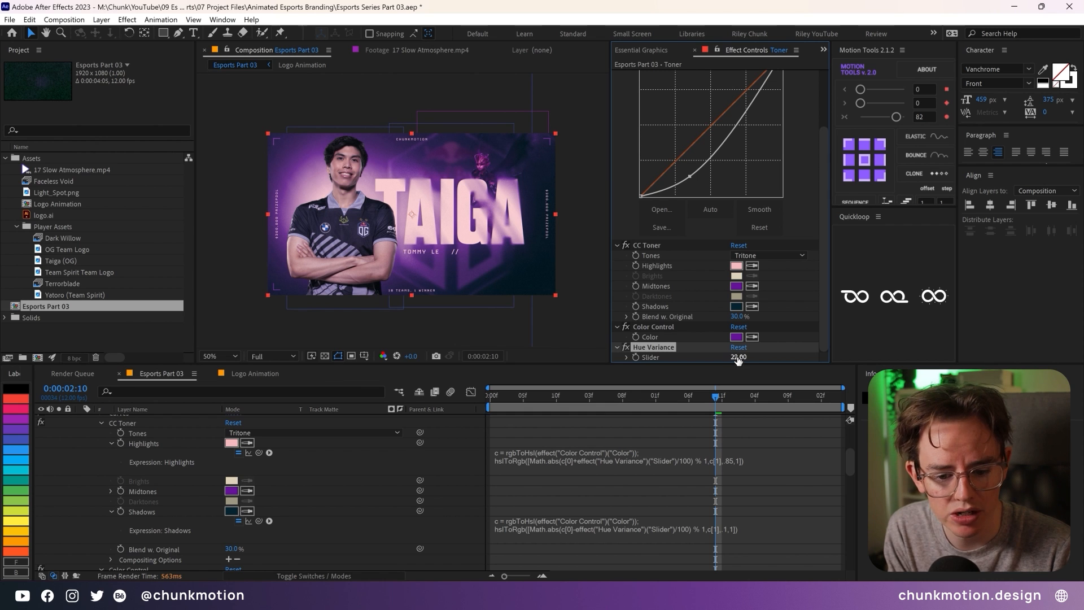
# - Set the Toner layer's Color Control to AE8E24 and test the Hue Variance slider at -19 and 5
pyautogui.click(736, 338)
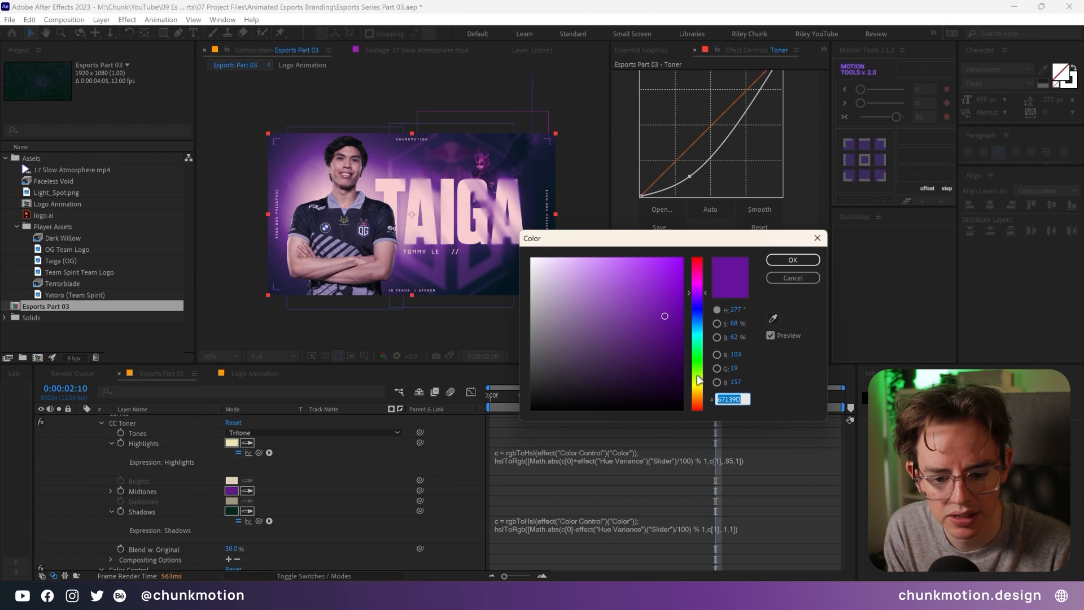
pyautogui.click(698, 391)
pyautogui.click(679, 295)
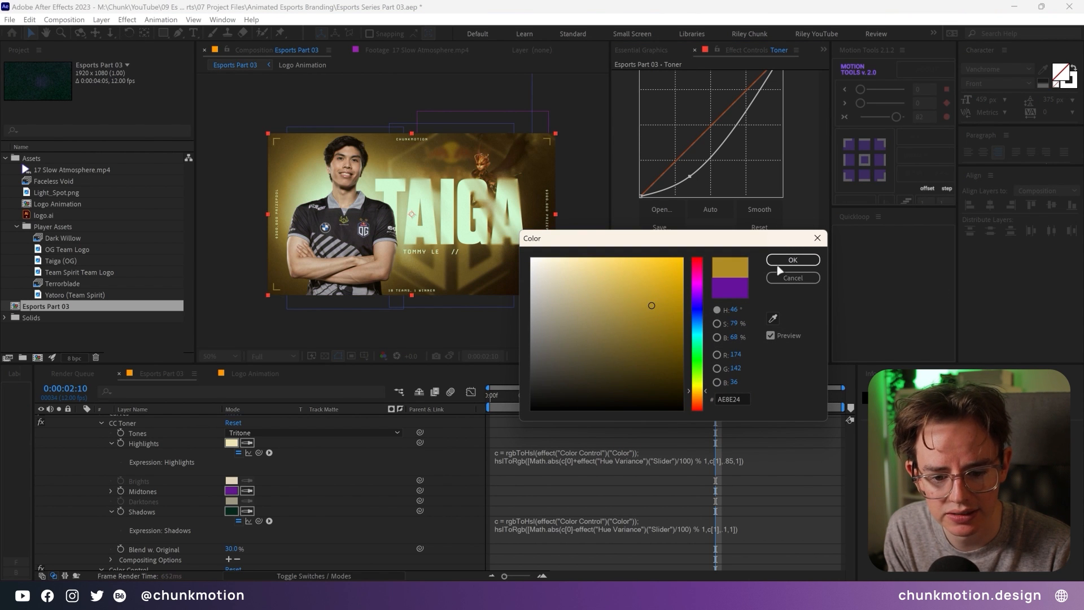
pyautogui.click(793, 260)
pyautogui.moveTo(736, 357); pyautogui.dragTo(733, 360)
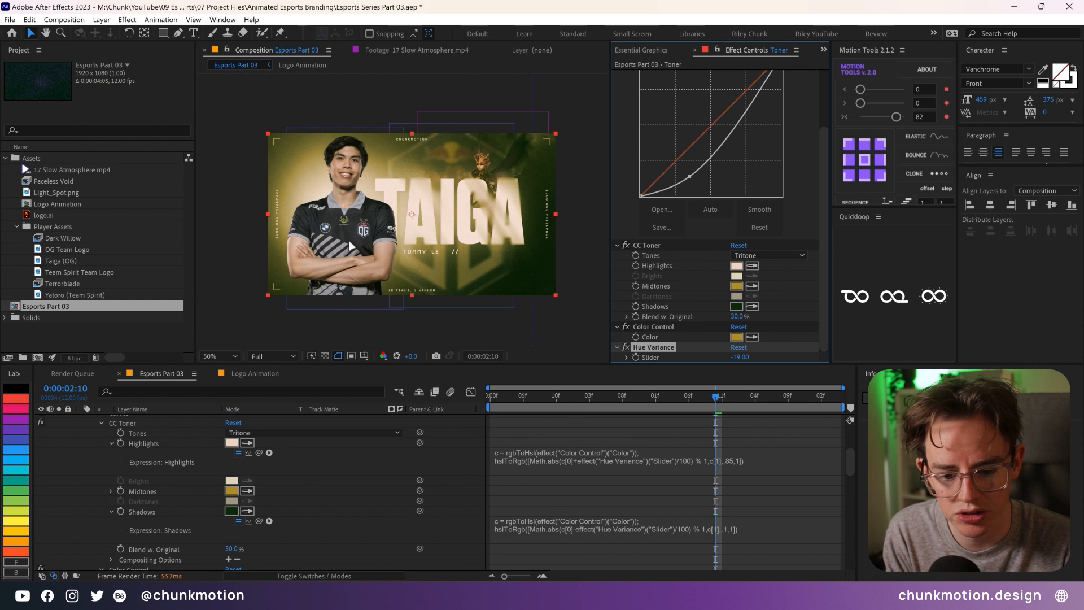
pyautogui.moveTo(740, 359); pyautogui.dragTo(752, 361)
# - Change the Toner layer's Color Control to a muted teal and set the Hue Variance slider to -21
pyautogui.click(737, 337)
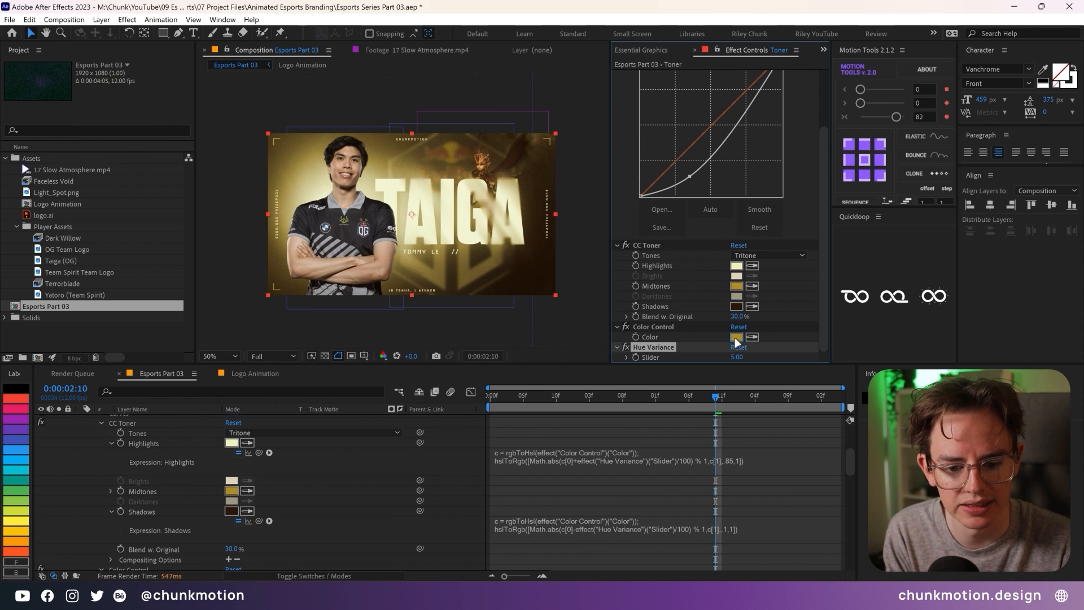
pyautogui.click(709, 333)
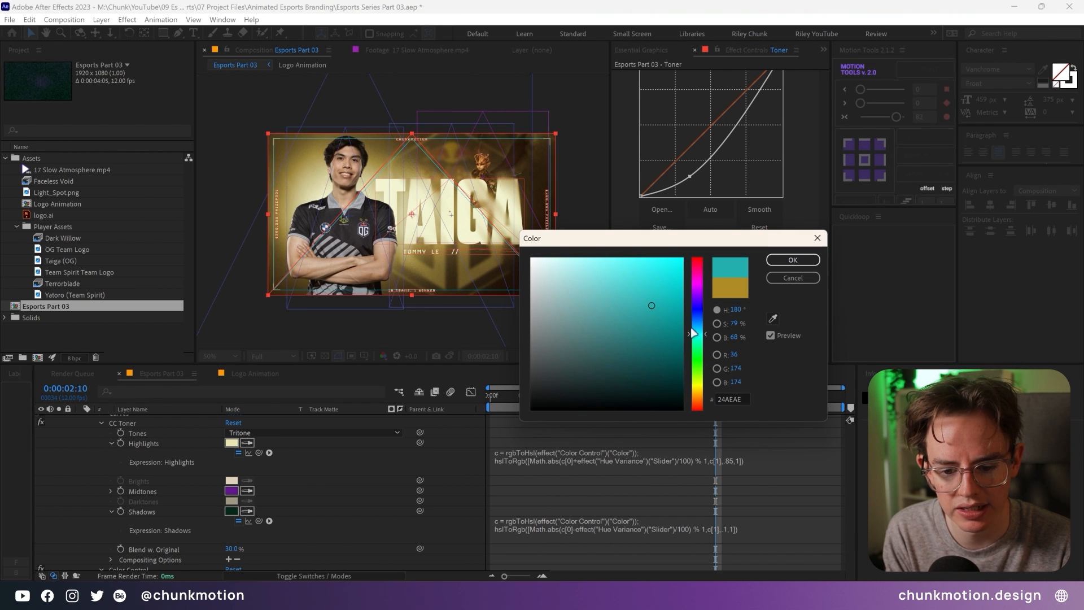
pyautogui.click(651, 328)
pyautogui.click(792, 261)
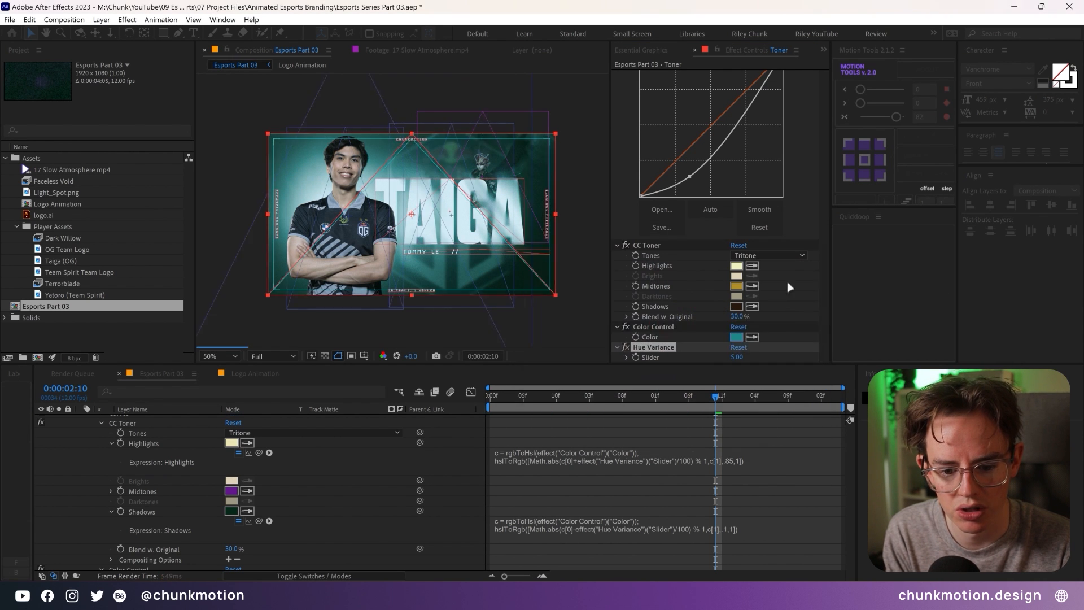
pyautogui.moveTo(740, 358); pyautogui.dragTo(715, 362)
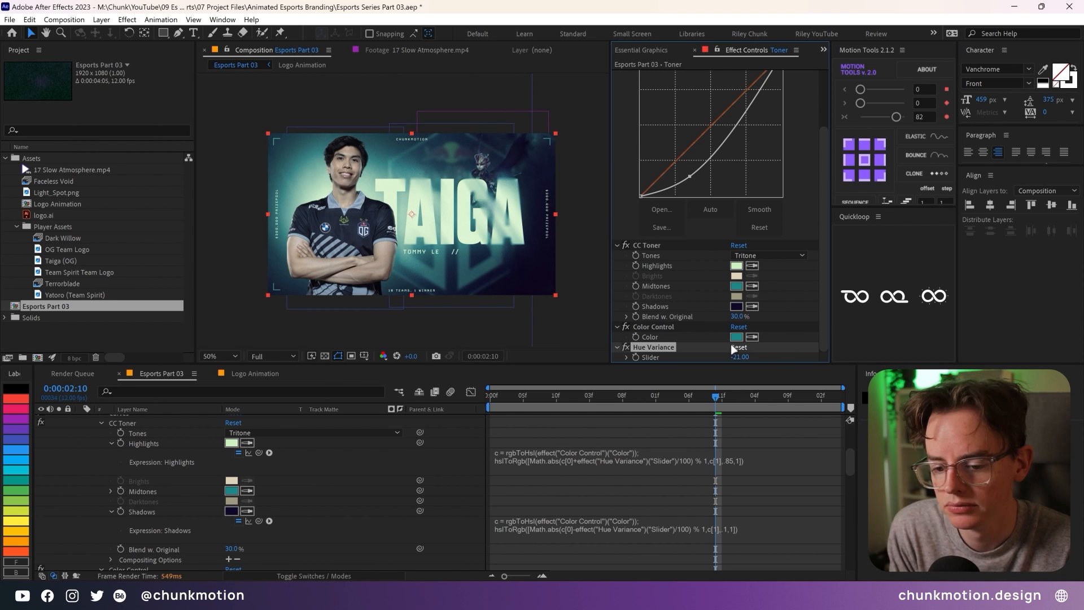
# - Collapse the expanded properties of the Toner, Taiga (OG), player details text and Foreground Movement layers
pyautogui.scroll(3, 139, 451)
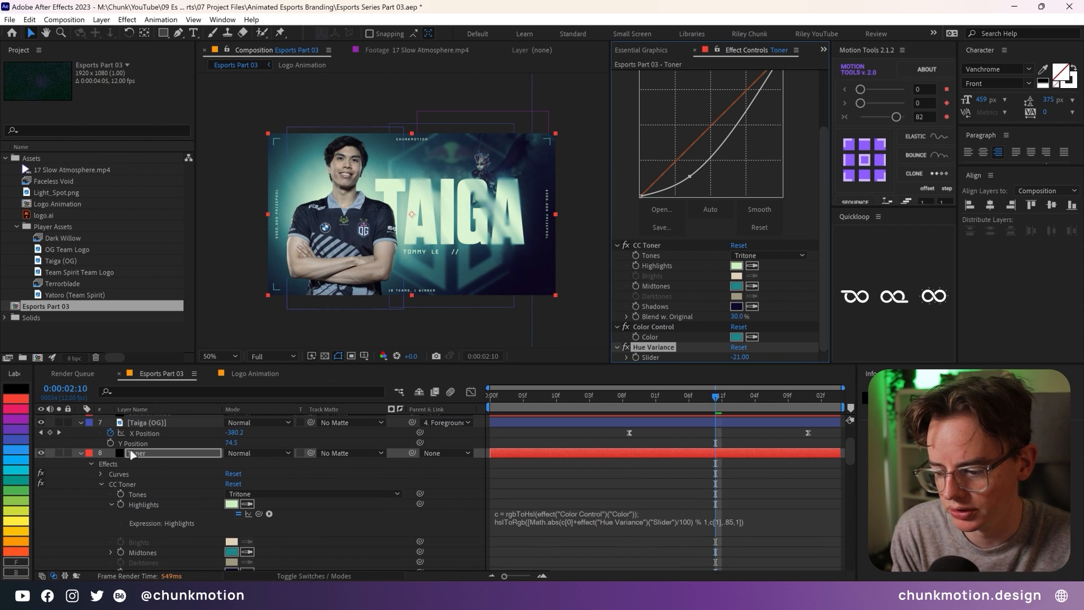
pyautogui.click(81, 453)
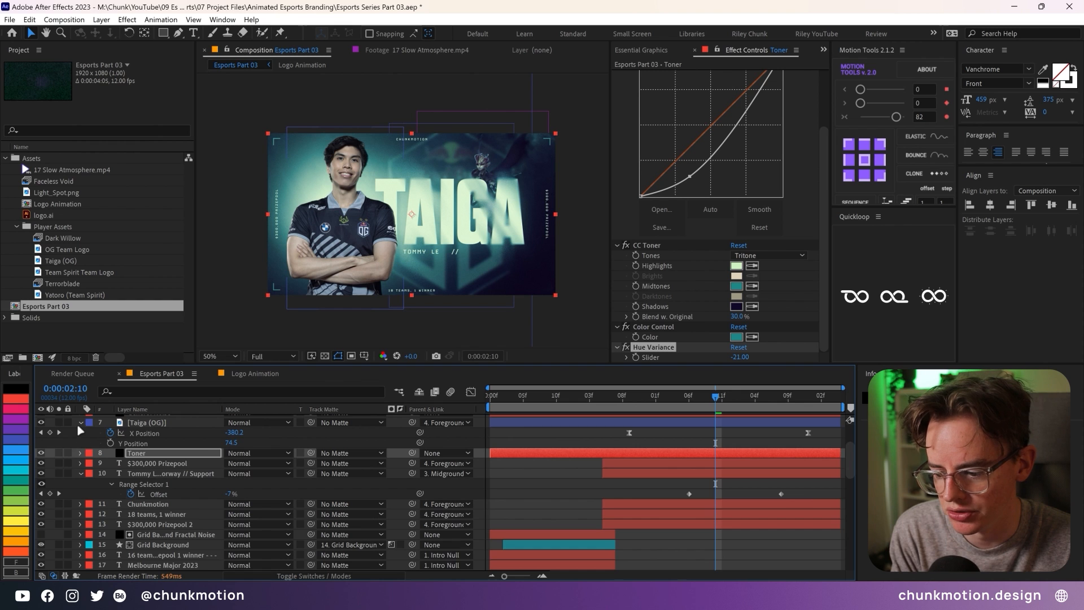
pyautogui.scroll(-1, 81, 433)
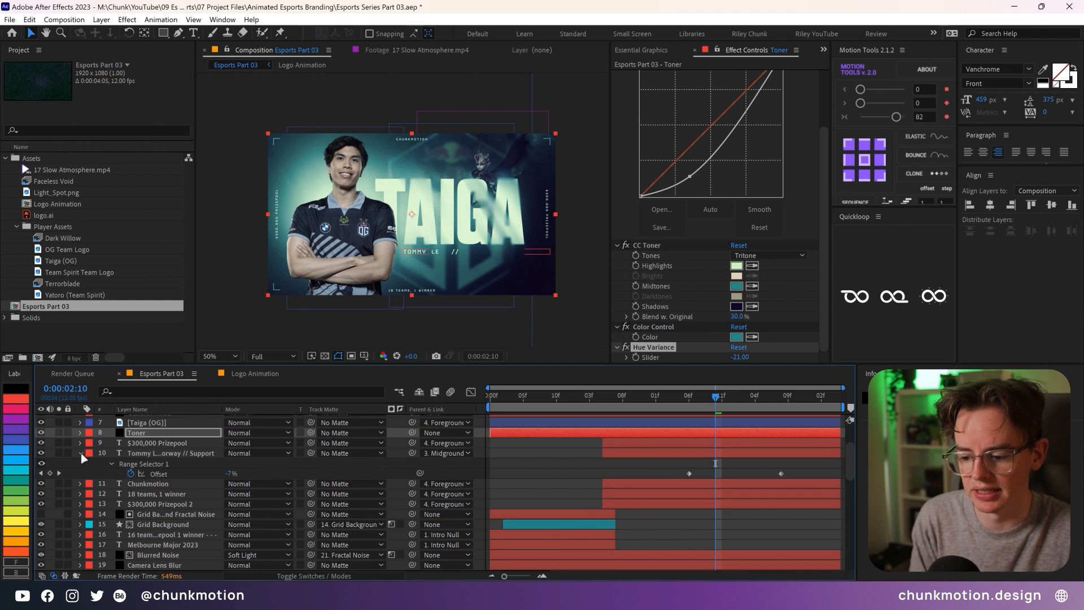
pyautogui.click(81, 453)
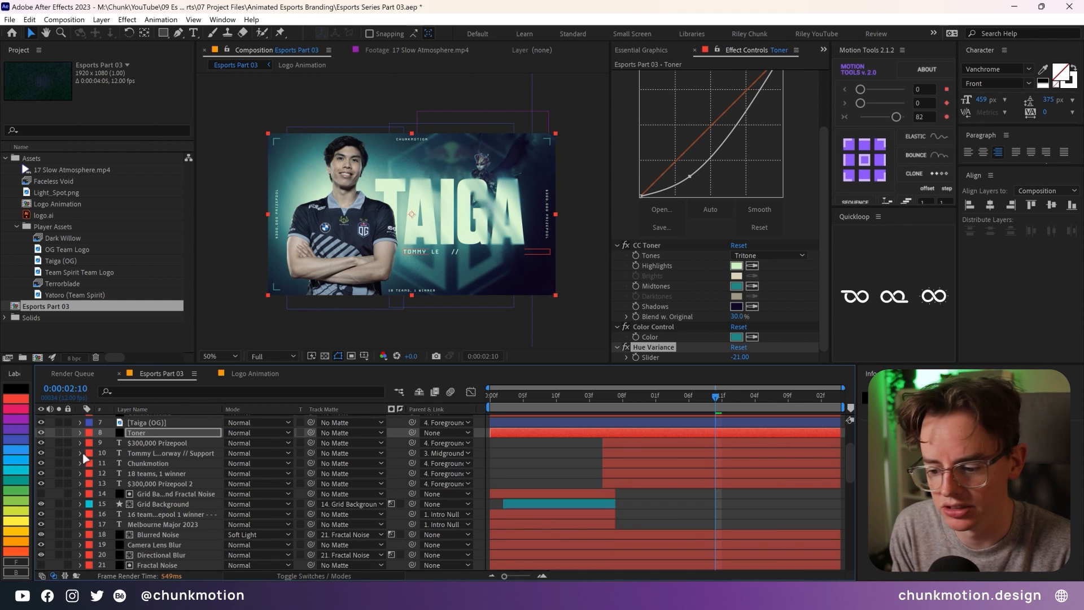
pyautogui.scroll(3, 130, 456)
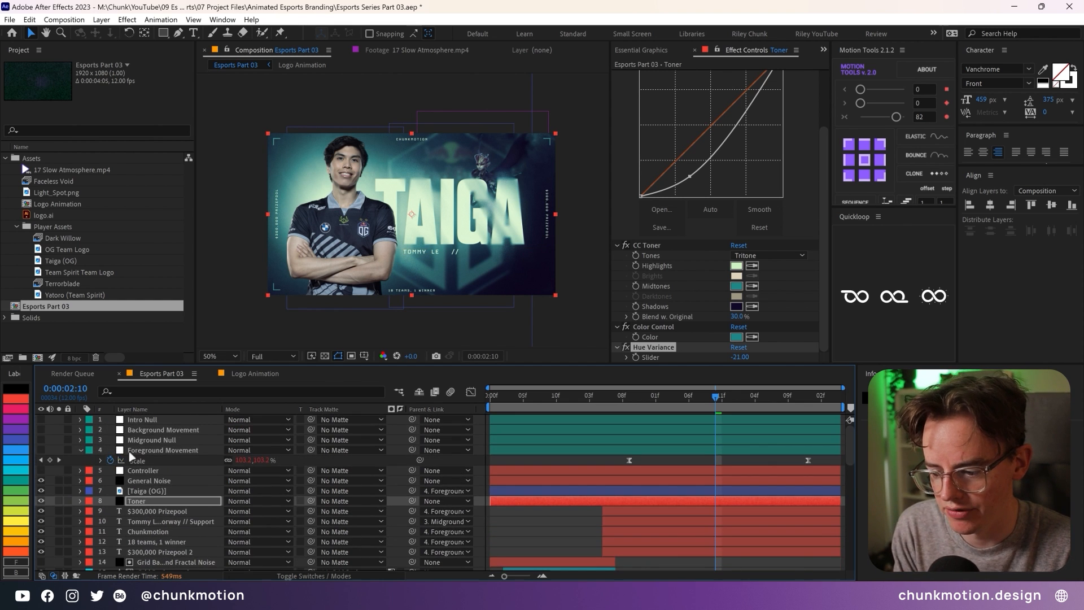
pyautogui.click(82, 451)
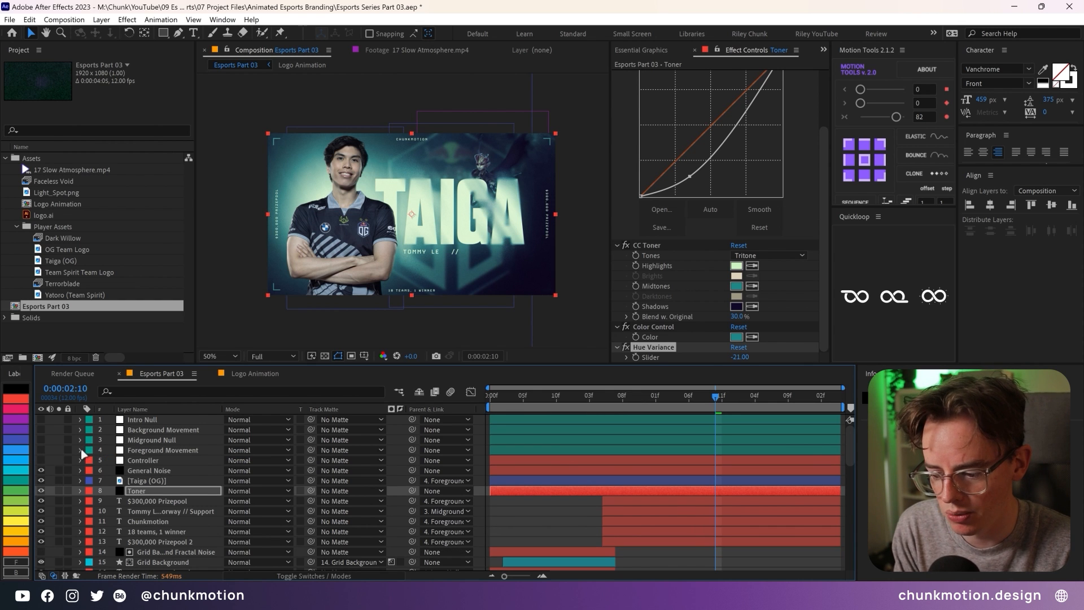
# - Add the Toner layer's Color Control colour property to Essential Graphics
pyautogui.click(165, 490)
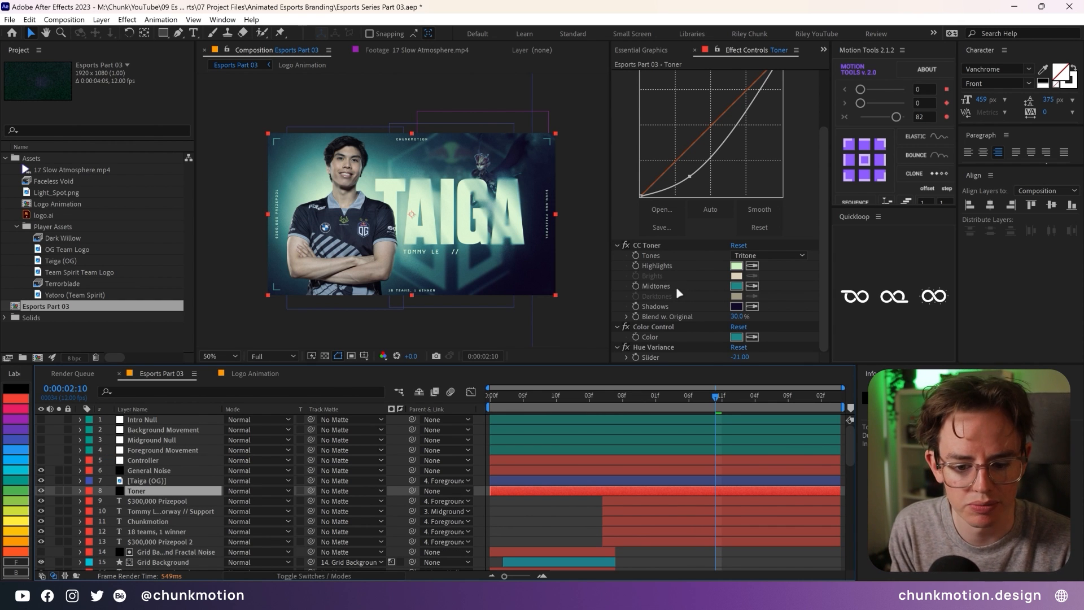
pyautogui.rightClick(651, 338)
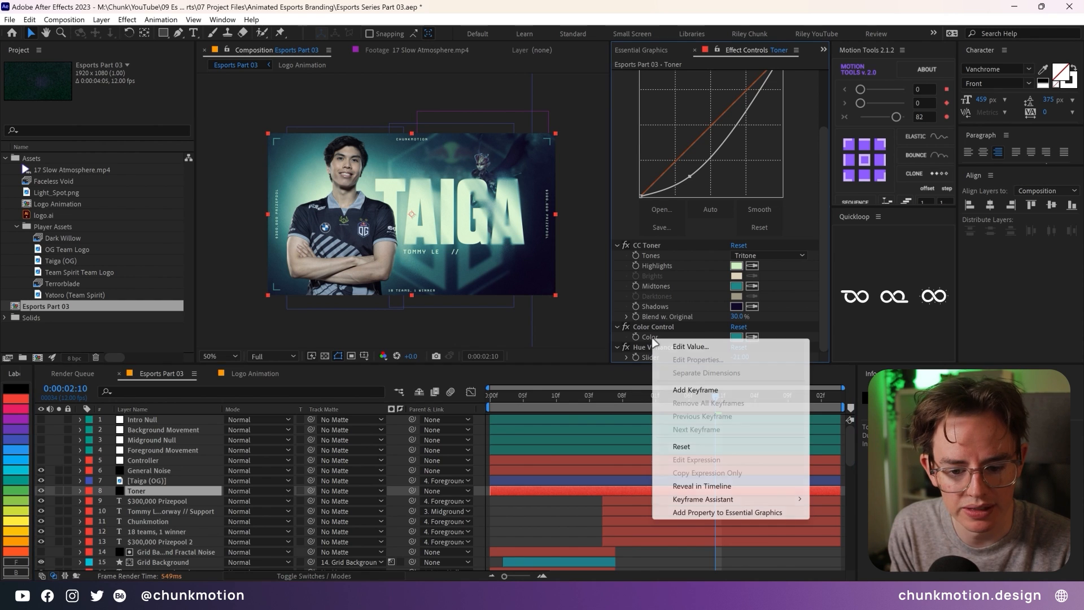
pyautogui.click(728, 514)
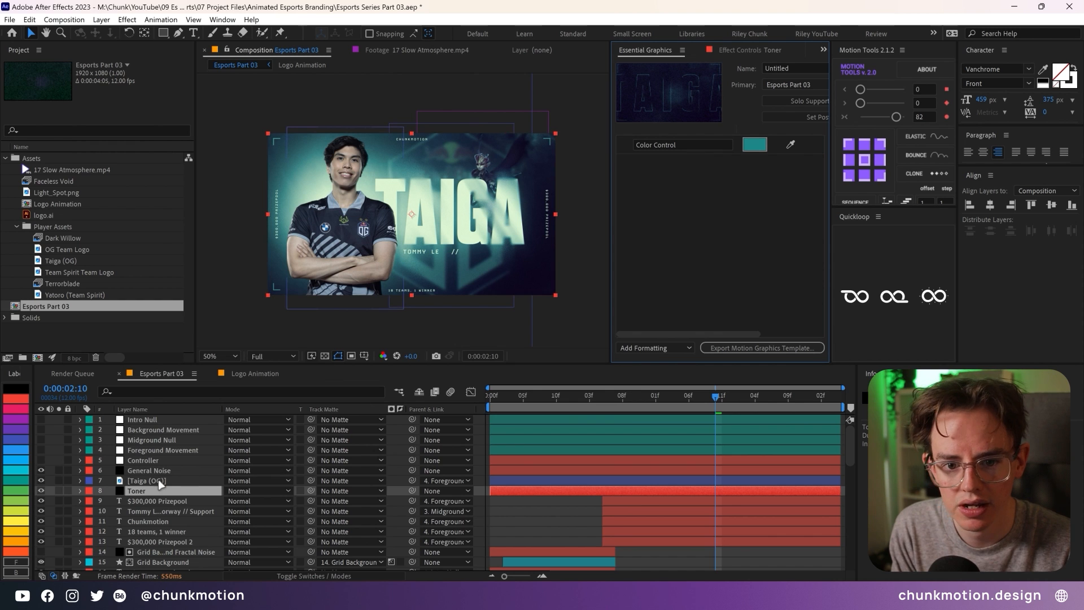
# - Dock Essential Graphics between the composition view and Effect Controls, and add the Toner layer's Hue Variance slider to it
pyautogui.moveTo(649, 50); pyautogui.dragTo(601, 121)
pyautogui.moveTo(698, 133); pyautogui.dragTo(644, 133)
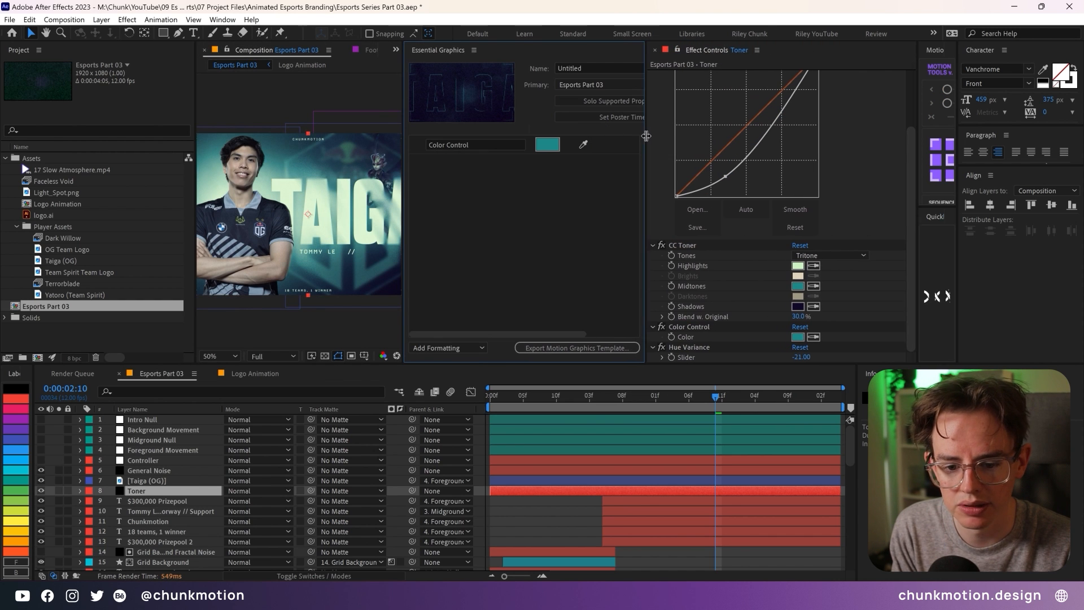
pyautogui.rightClick(689, 361)
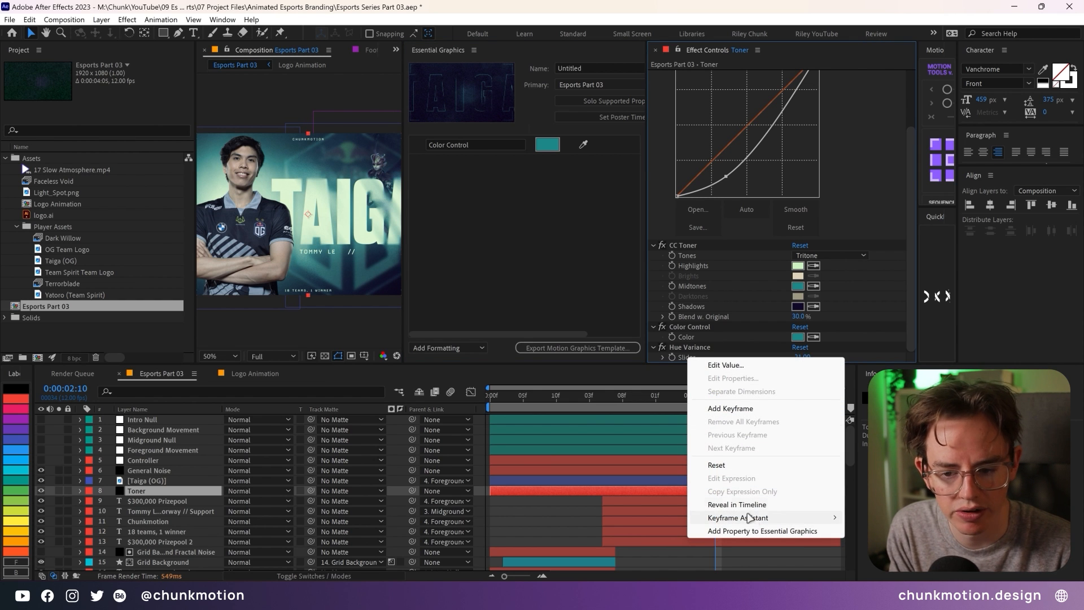
pyautogui.click(763, 531)
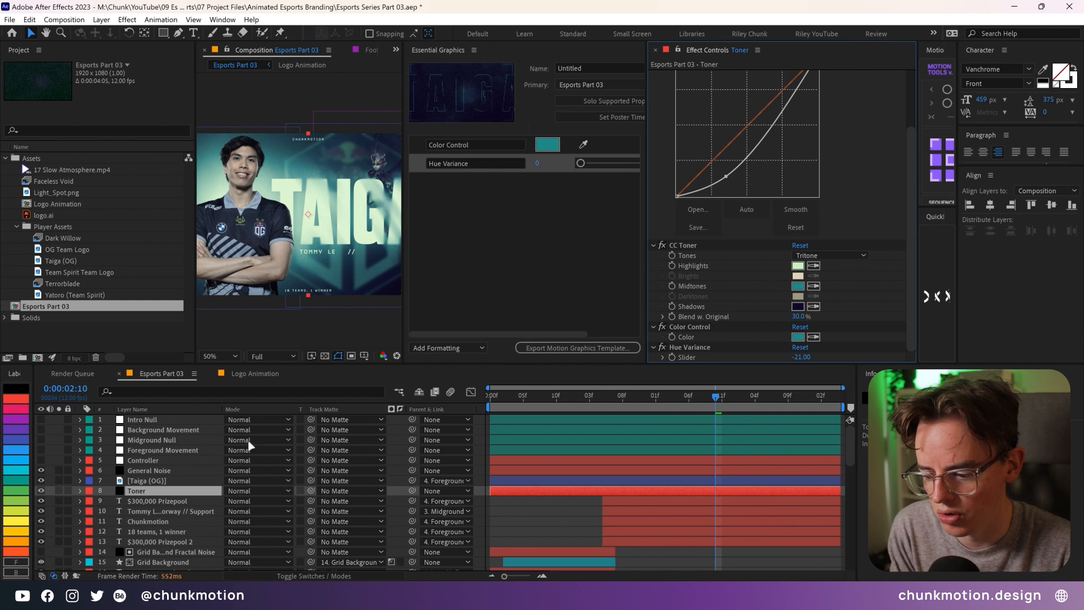
# - Add the Taiga (OG) image layer to Essential Graphics as replaceable media and name it Player Photo
pyautogui.click(151, 492)
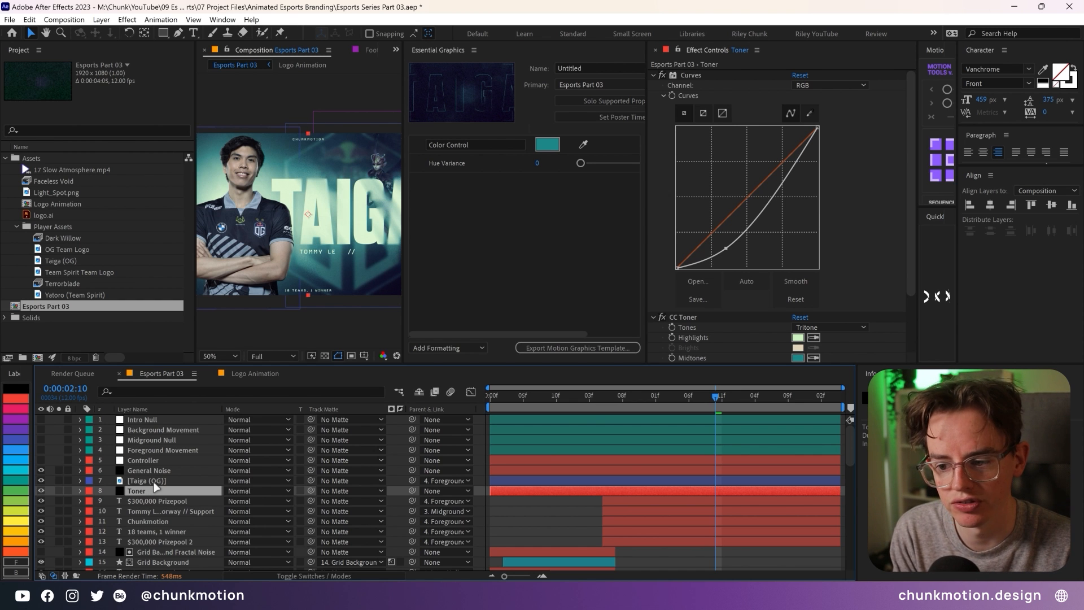
pyautogui.moveTo(148, 481); pyautogui.dragTo(471, 195)
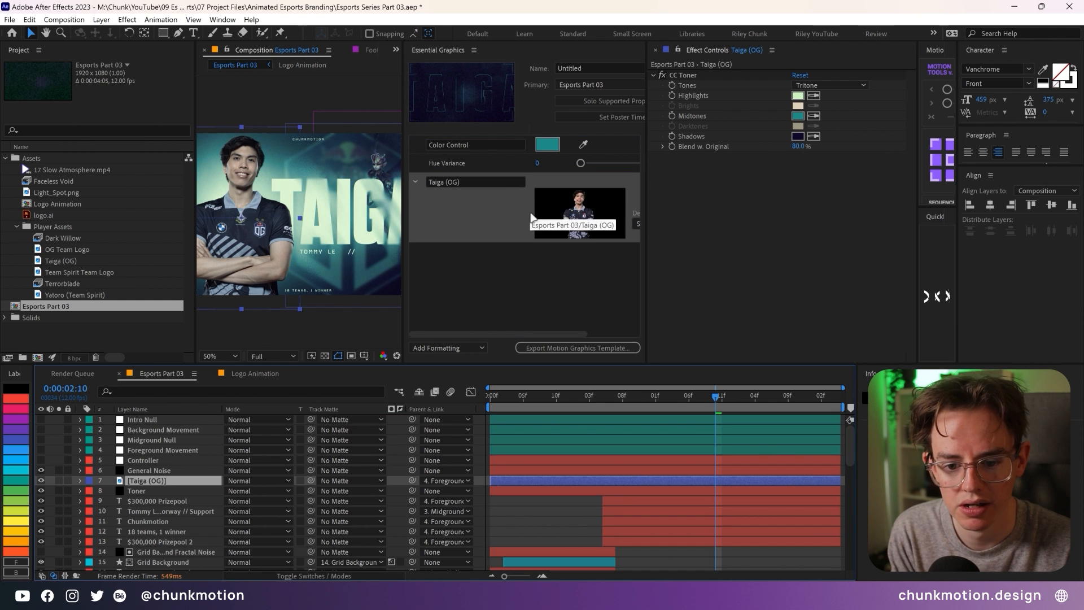
pyautogui.click(474, 181)
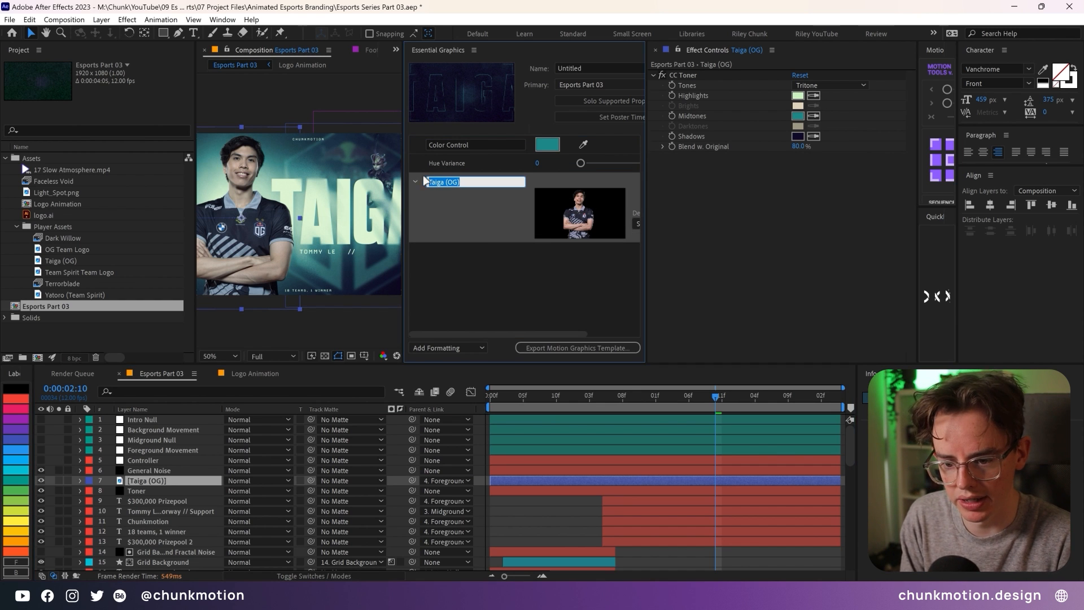
pyautogui.write('Play')
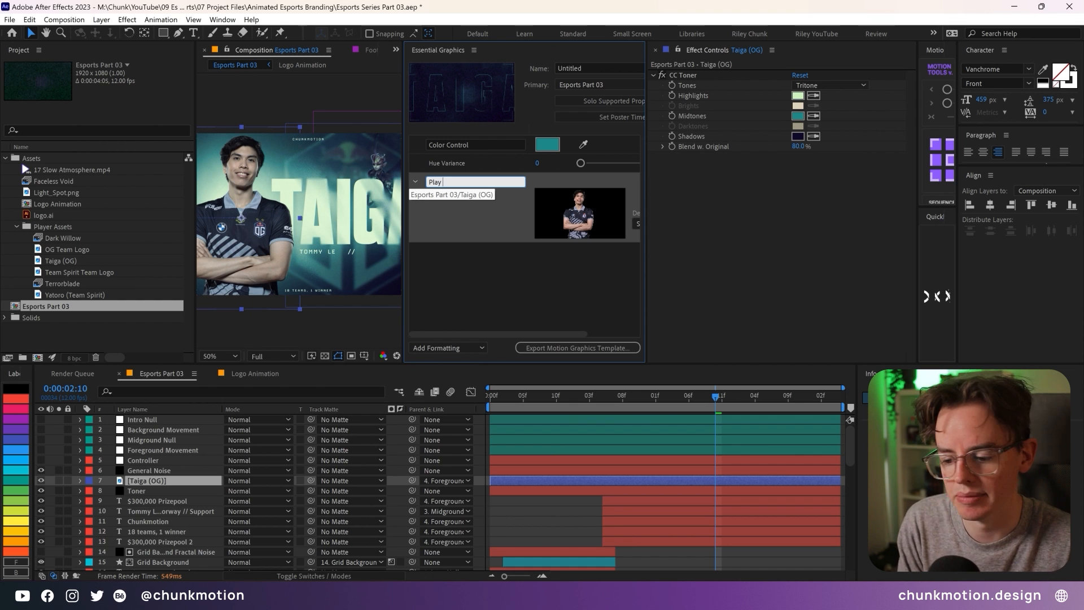
pyautogui.write('er Photo')
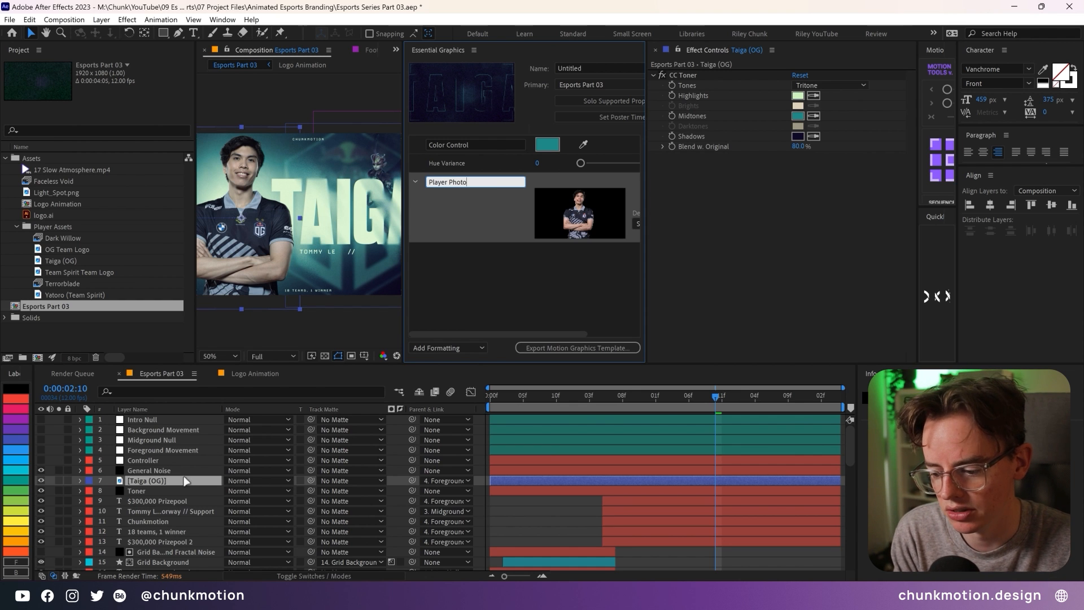
pyautogui.click(161, 484)
# - Add the Source Text of the player details layer to Essential Graphics, name it Player Details, and collapse the layer
pyautogui.scroll(-1, 159, 485)
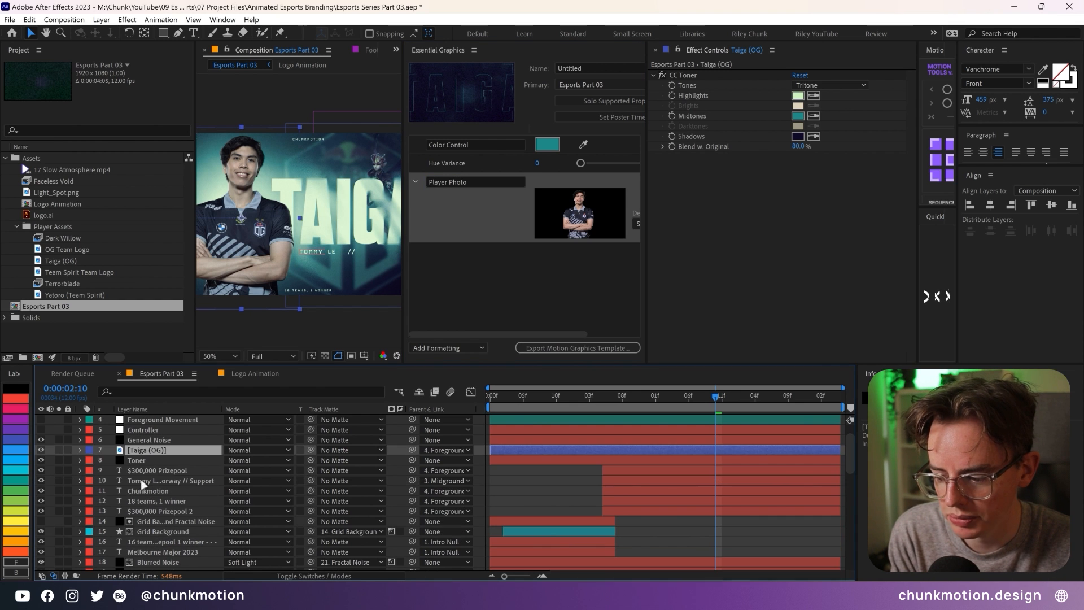
pyautogui.click(87, 483)
pyautogui.click(80, 480)
pyautogui.moveTo(136, 454); pyautogui.dragTo(497, 263)
pyautogui.click(492, 249)
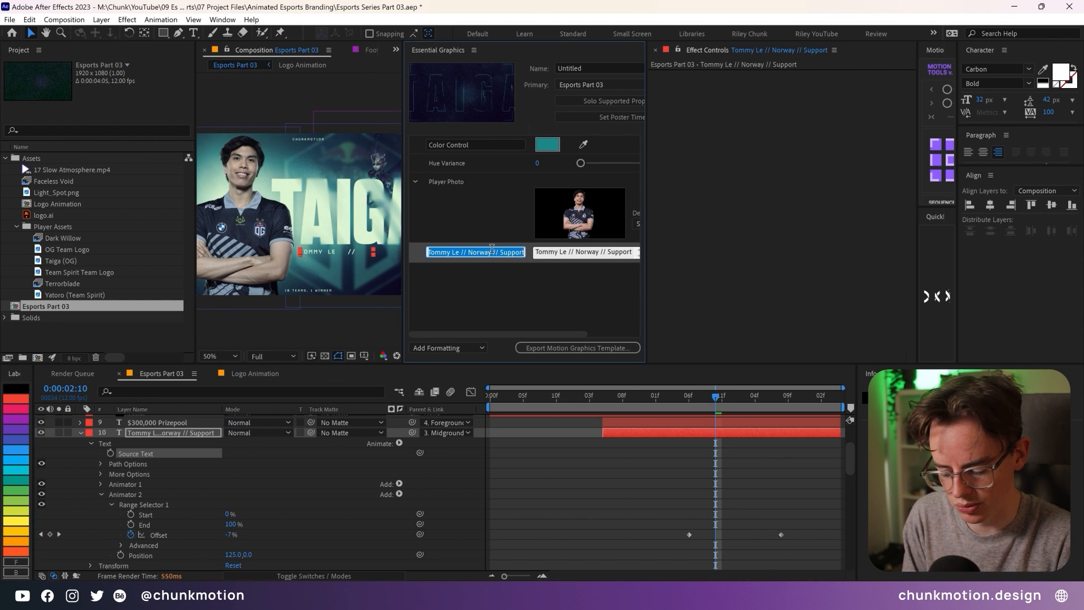
pyautogui.write('Player De')
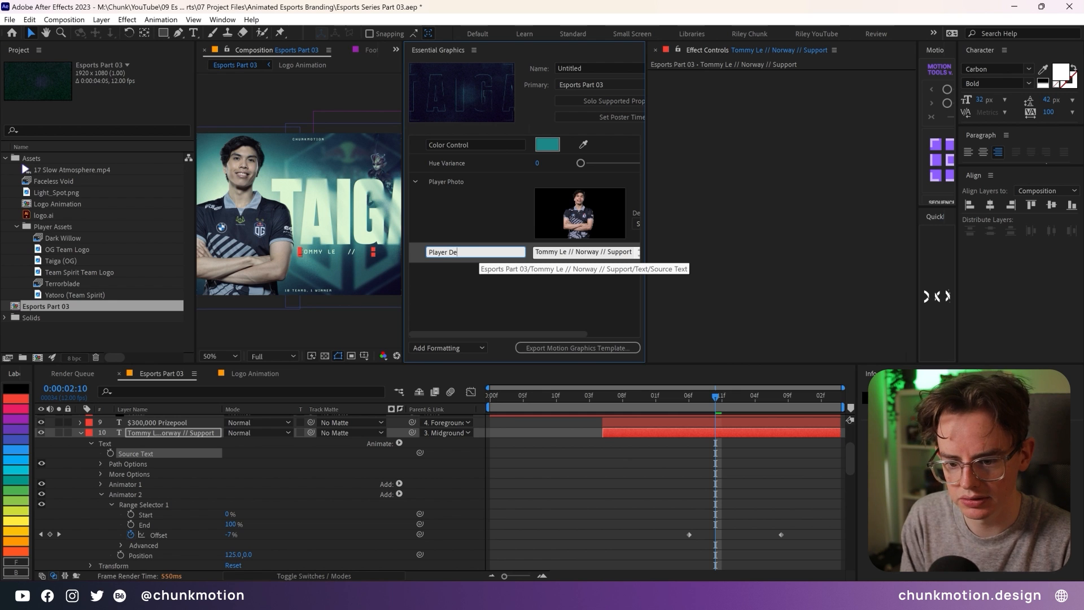
pyautogui.write('tails')
pyautogui.click(470, 274)
pyautogui.press('u')
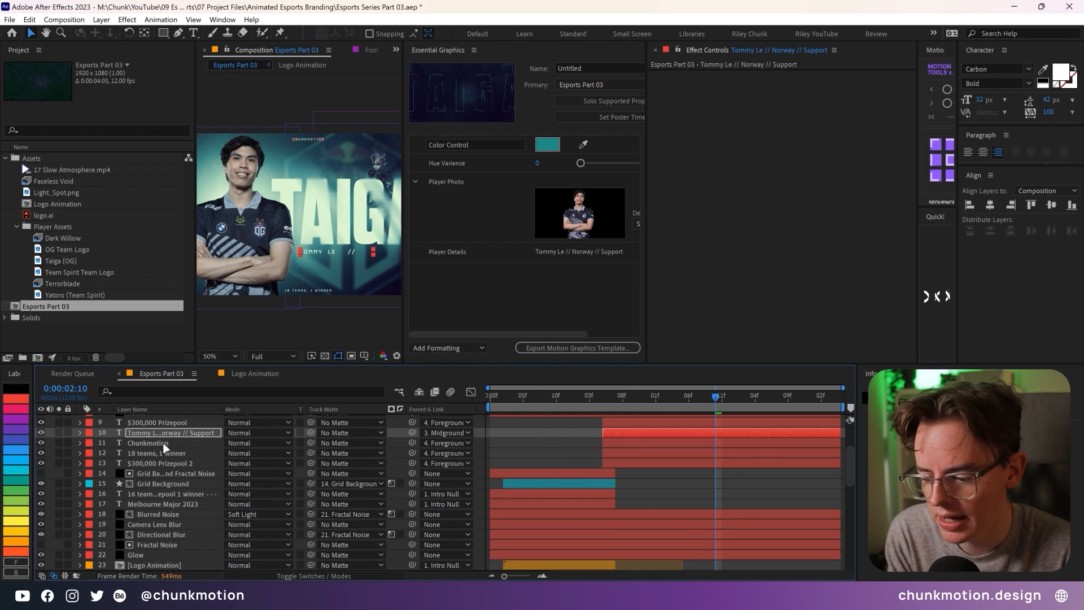
# - Add the Random Seed property of the Fractal Noise layer to Essential Graphics
pyautogui.scroll(-3, 163, 441)
pyautogui.click(151, 514)
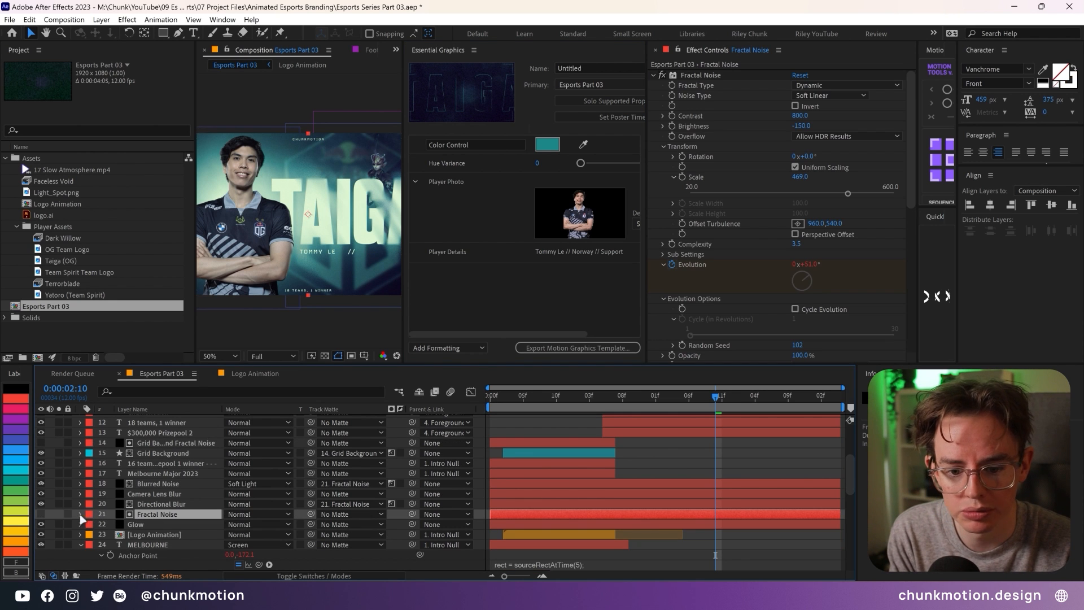
pyautogui.click(716, 350)
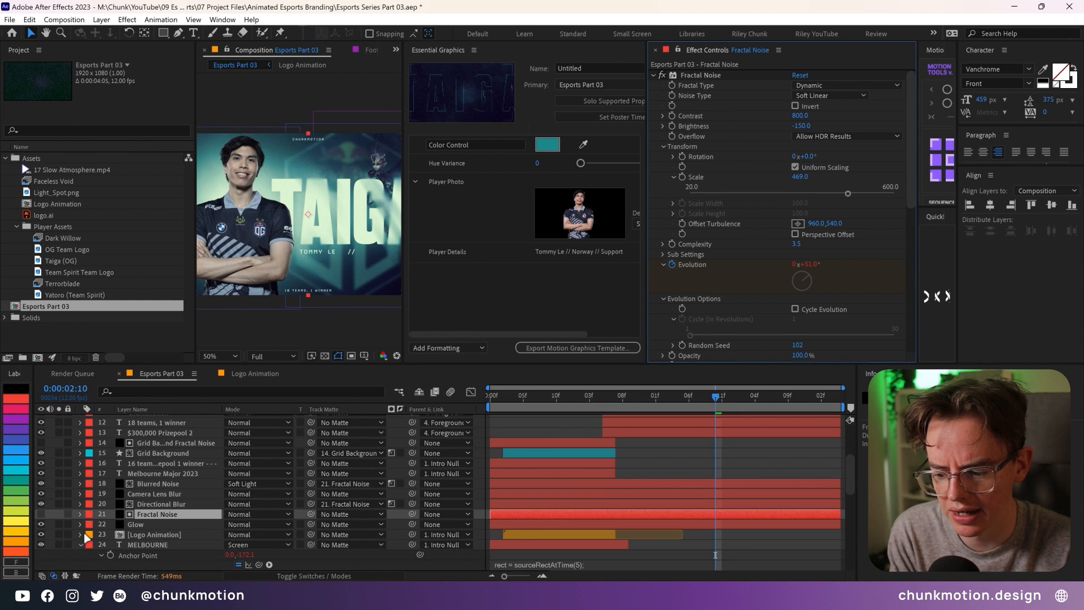
pyautogui.click(80, 515)
pyautogui.click(81, 514)
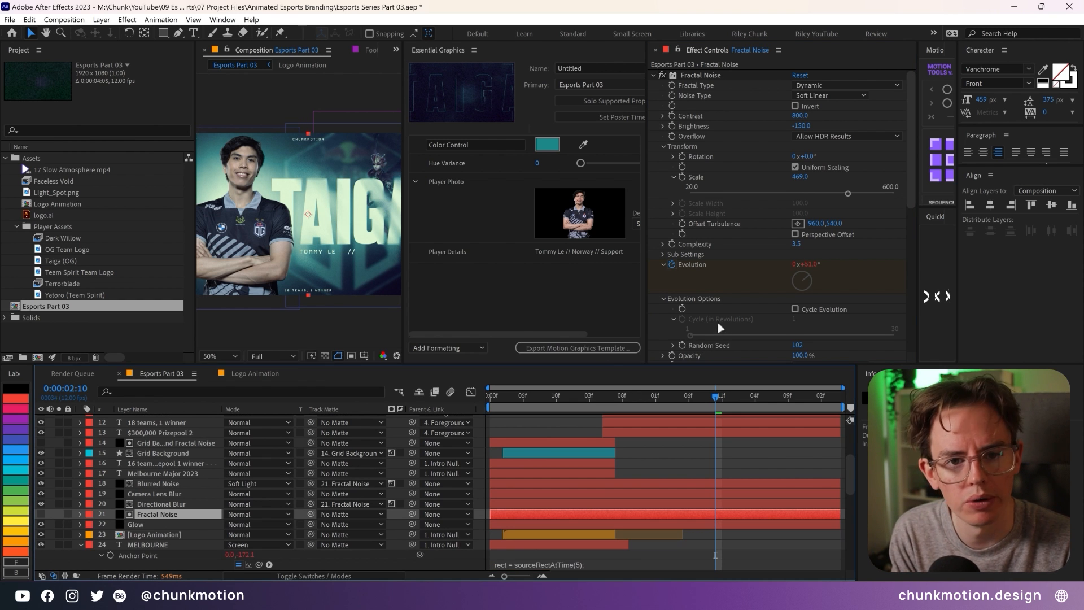
pyautogui.rightClick(718, 349)
pyautogui.click(765, 519)
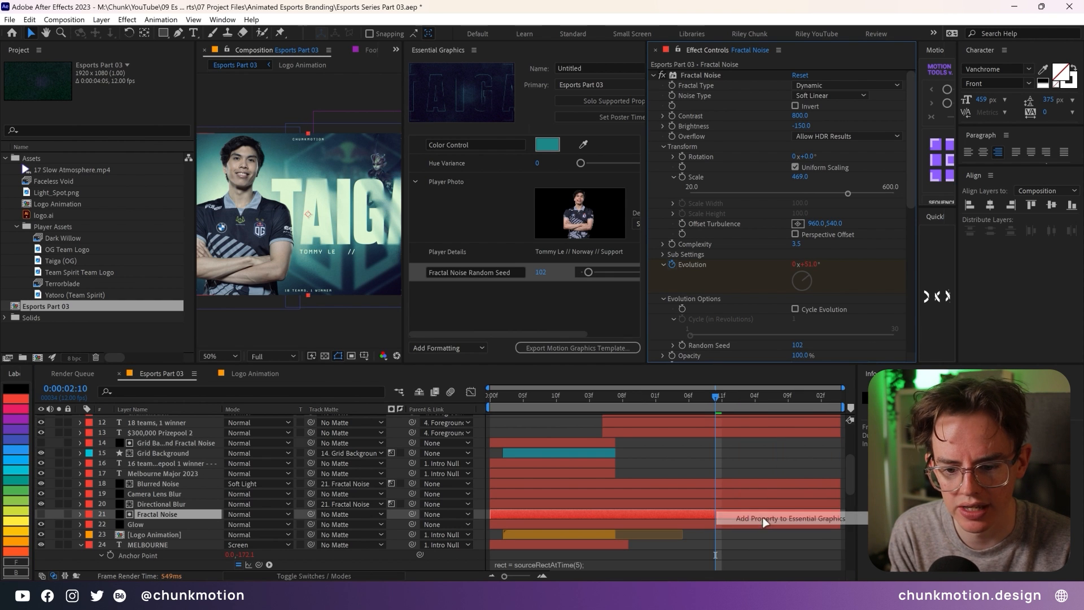
# - Add the Source Text of the Taiga text layer to Essential Graphics, directly below Hue Variance
pyautogui.scroll(-4, 199, 463)
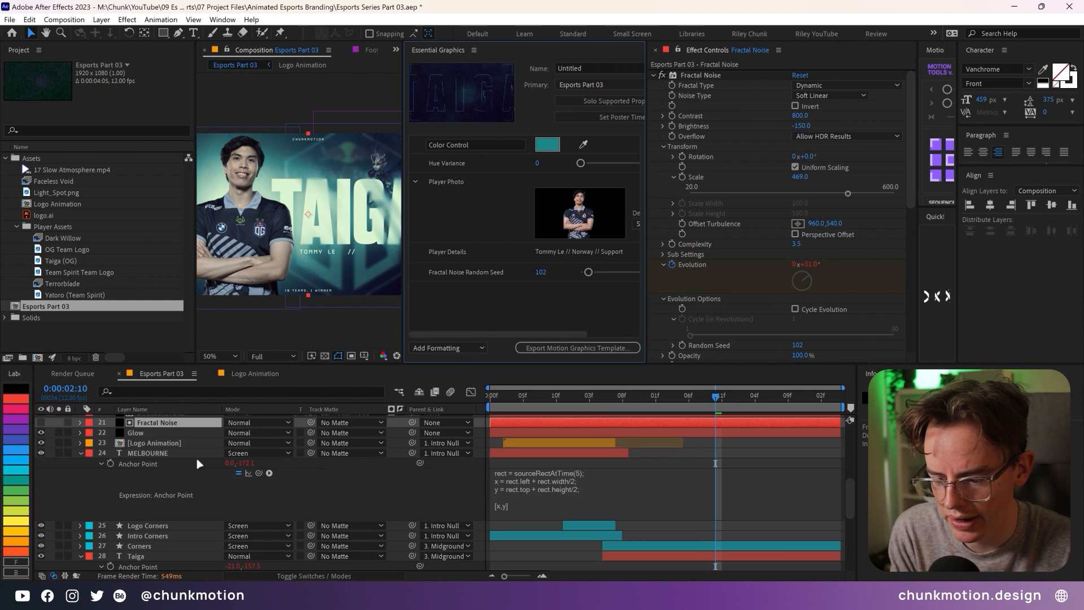
pyautogui.scroll(-3, 198, 463)
pyautogui.scroll(-1, 128, 476)
pyautogui.click(81, 466)
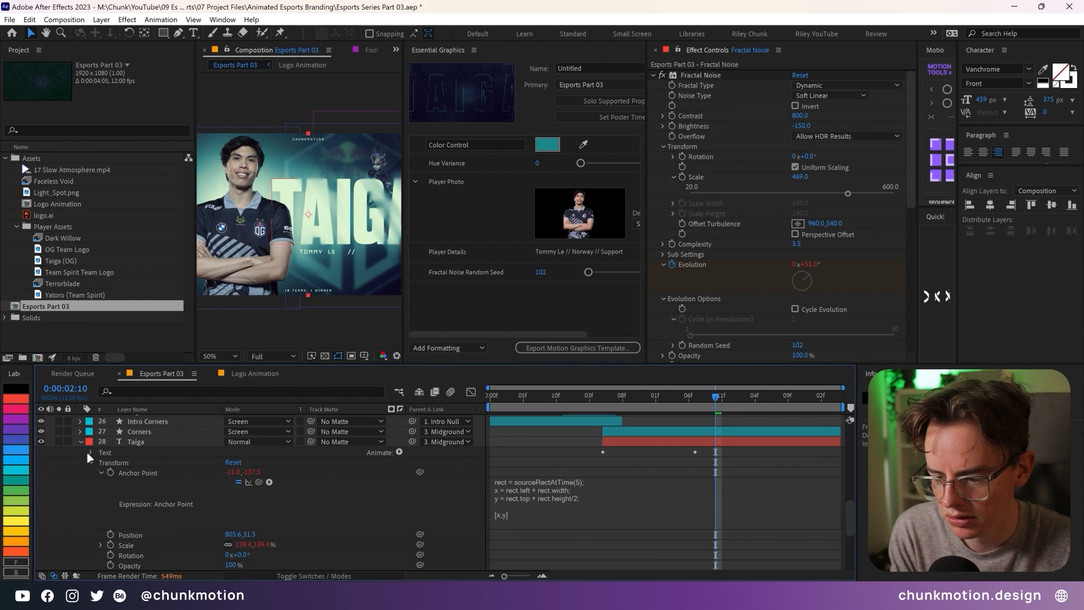
pyautogui.click(91, 452)
pyautogui.moveTo(135, 462); pyautogui.dragTo(474, 171)
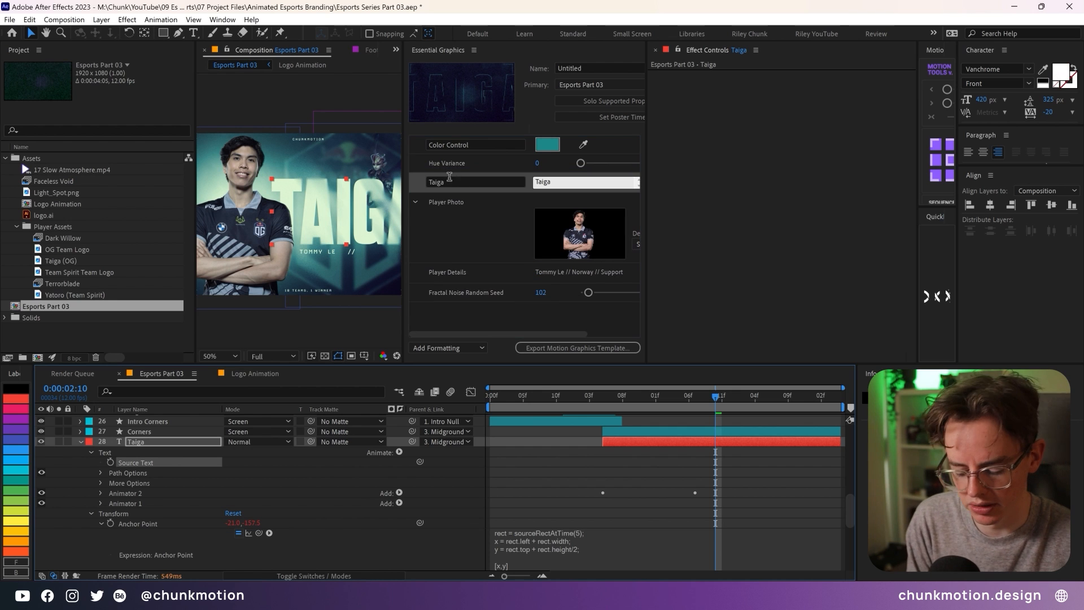
# - Rename the Taiga text control in Essential Graphics to Player Name and collapse the Taiga layer
pyautogui.click(449, 178)
pyautogui.write('Player Name')
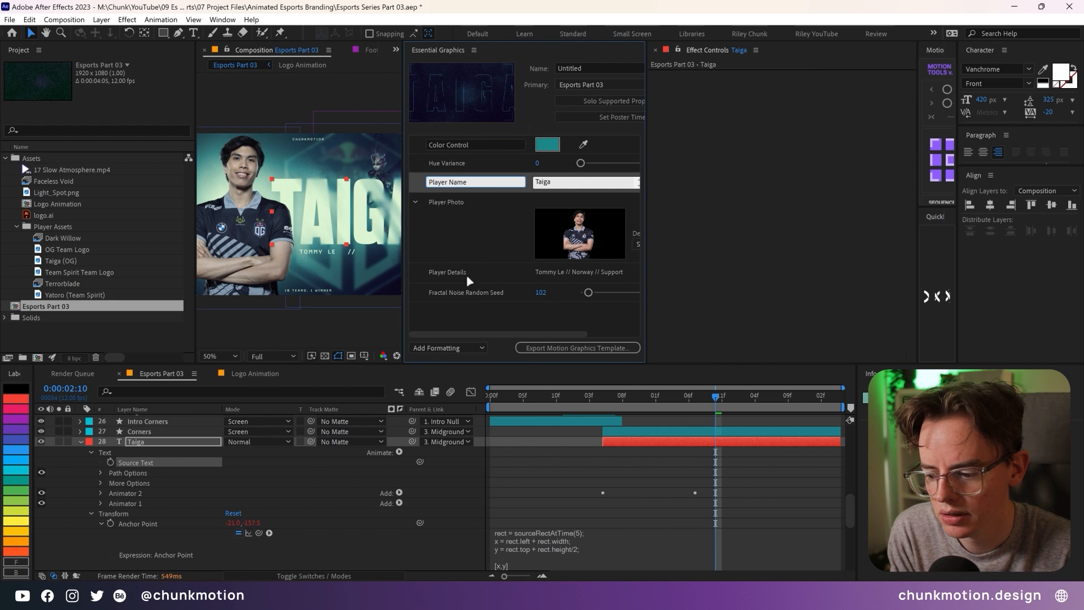
pyautogui.click(449, 314)
pyautogui.click(81, 441)
pyautogui.click(81, 442)
# - Add the Dark Willow layer to Essential Graphics as replaceable media and name it Featured Hero
pyautogui.click(207, 452)
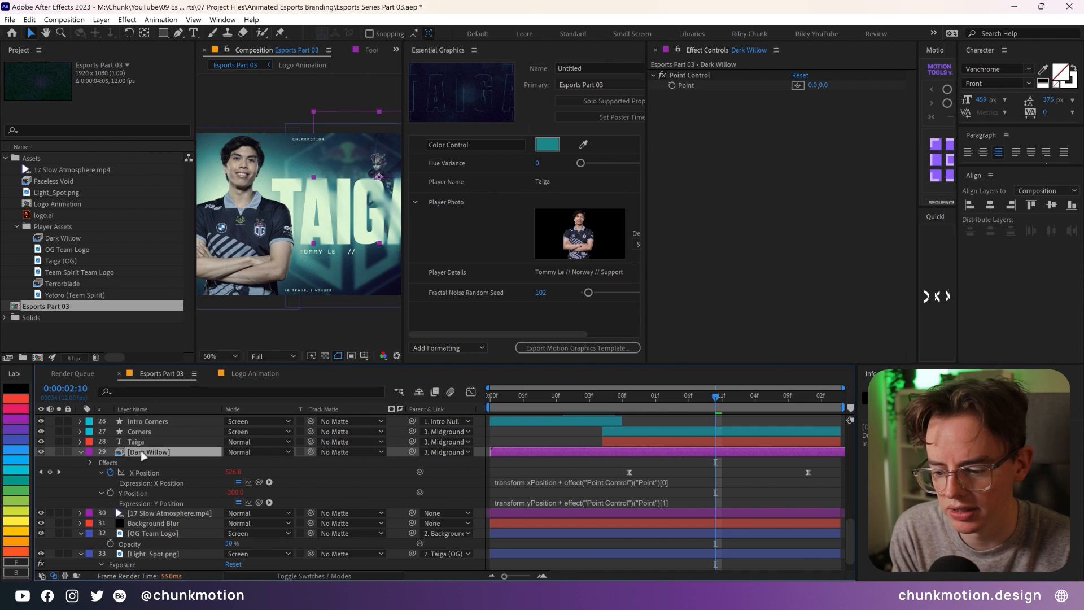
pyautogui.moveTo(143, 455); pyautogui.dragTo(460, 316)
pyautogui.click(476, 269)
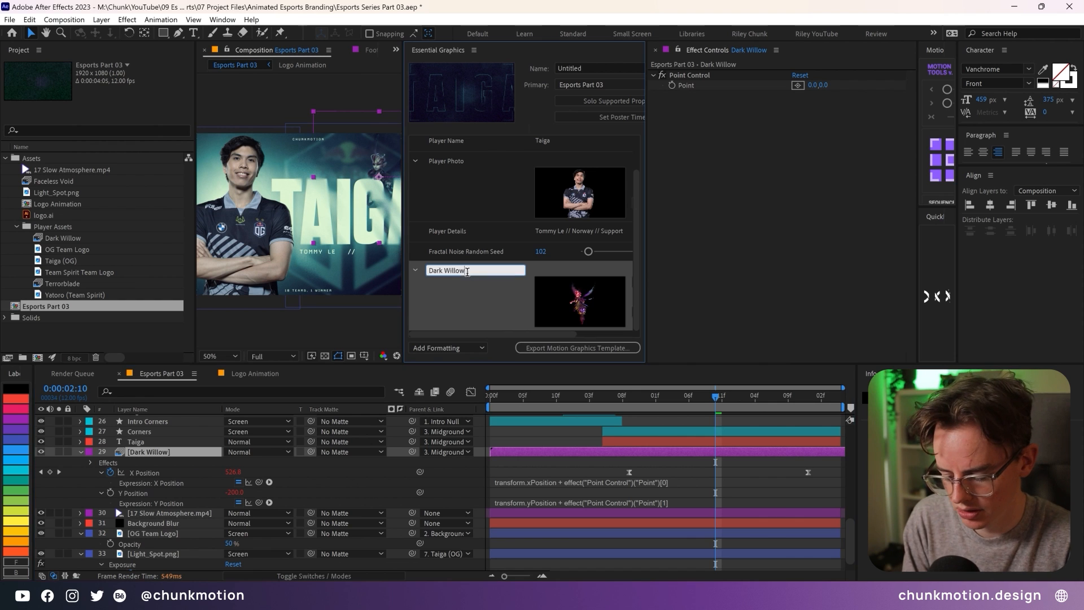
pyautogui.write('Featured Her')
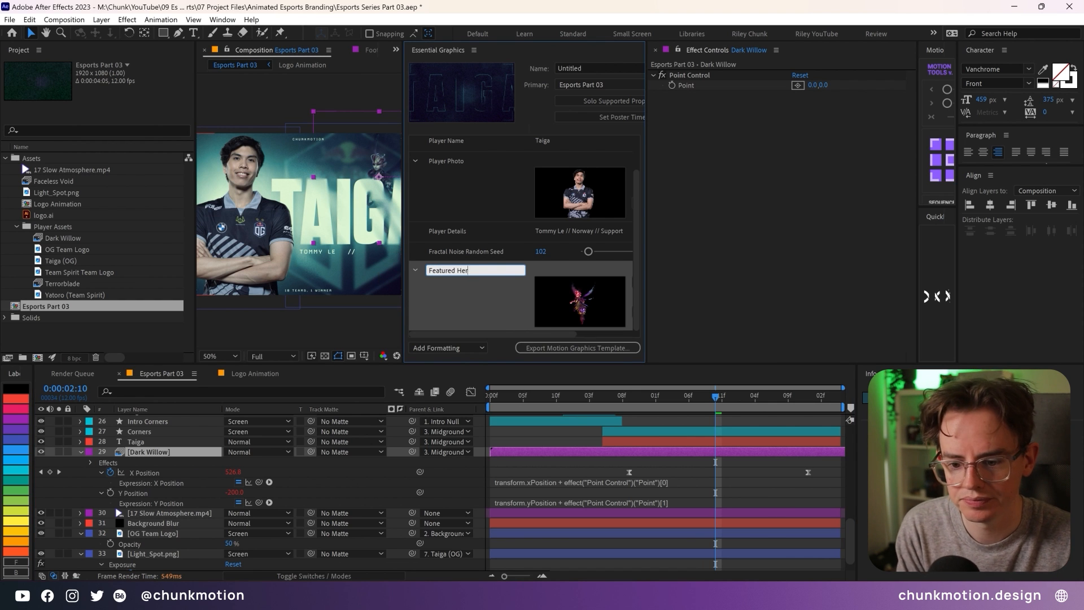
pyautogui.write('o')
pyautogui.press('Return')
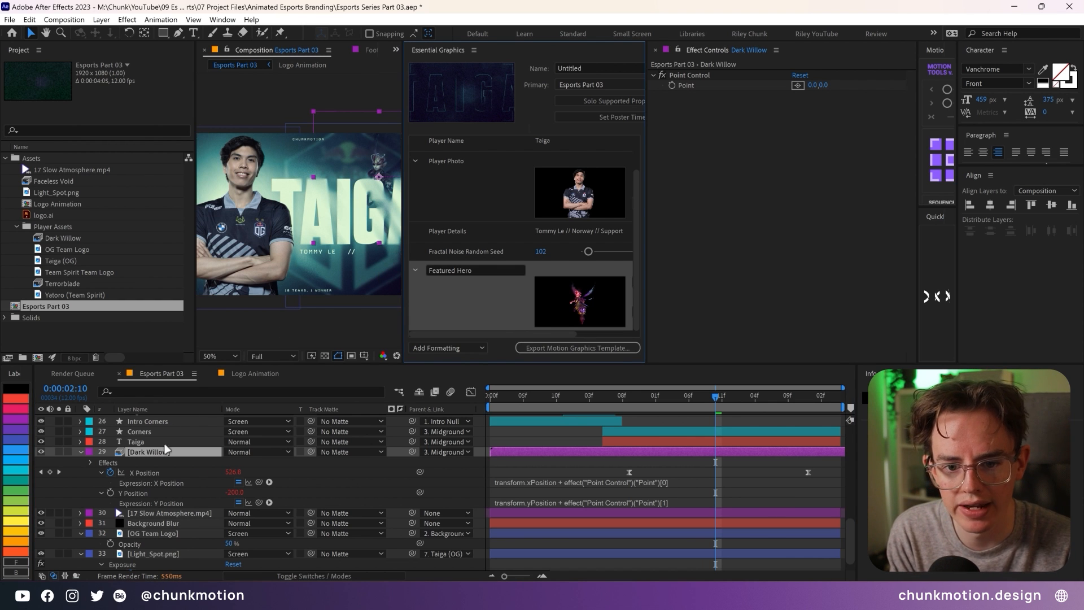
# - Add the Point property of Dark Willow's Point Control effect to Essential Graphics and name it Hero Position Offset
pyautogui.rightClick(689, 88)
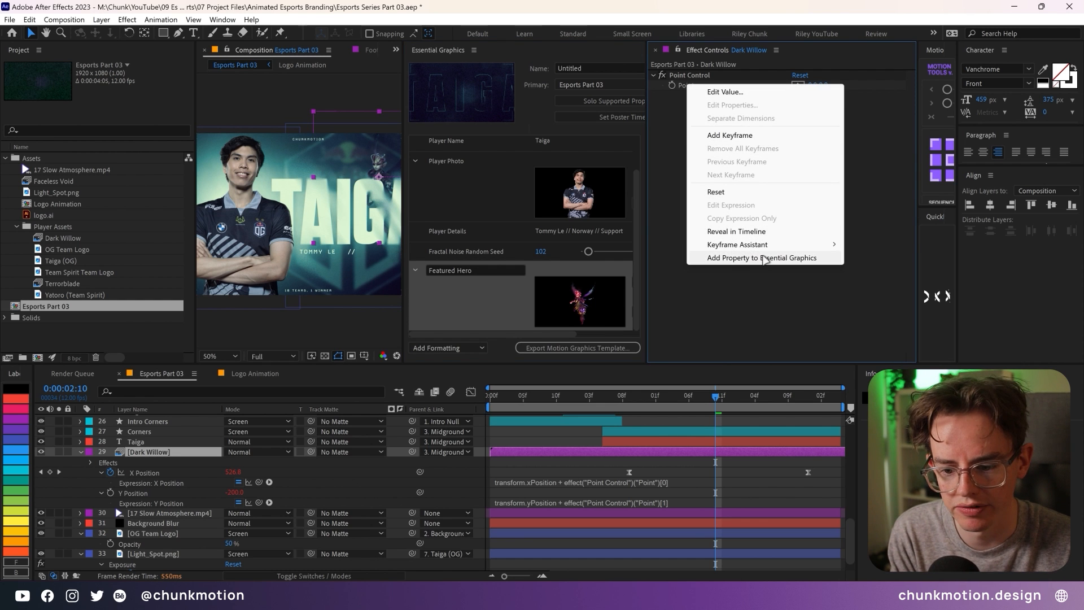
pyautogui.click(729, 257)
pyautogui.click(478, 323)
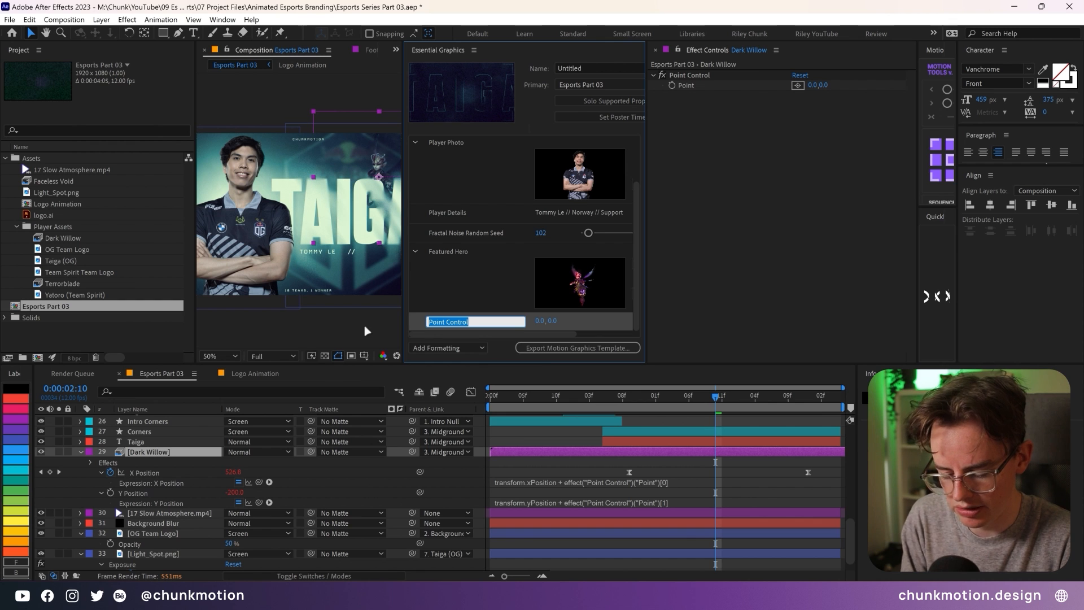
pyautogui.write('Hero Position offse')
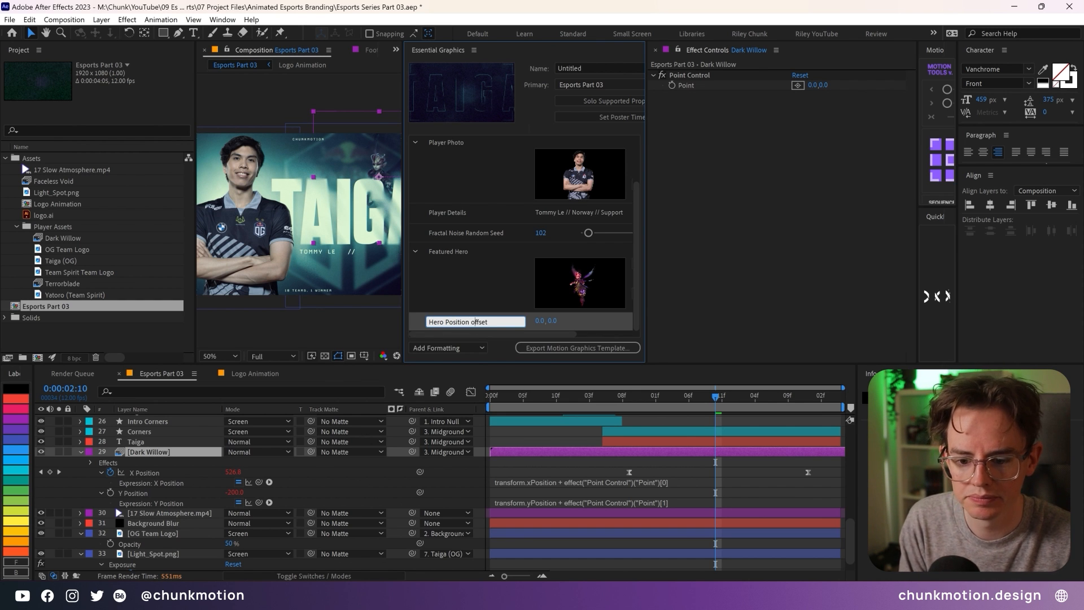
pyautogui.press('Return')
# - Add the Scale property of the Dark Willow layer to Essential Graphics and name it Hero Scale
pyautogui.press('s')
pyautogui.rightClick(125, 486)
pyautogui.click(173, 477)
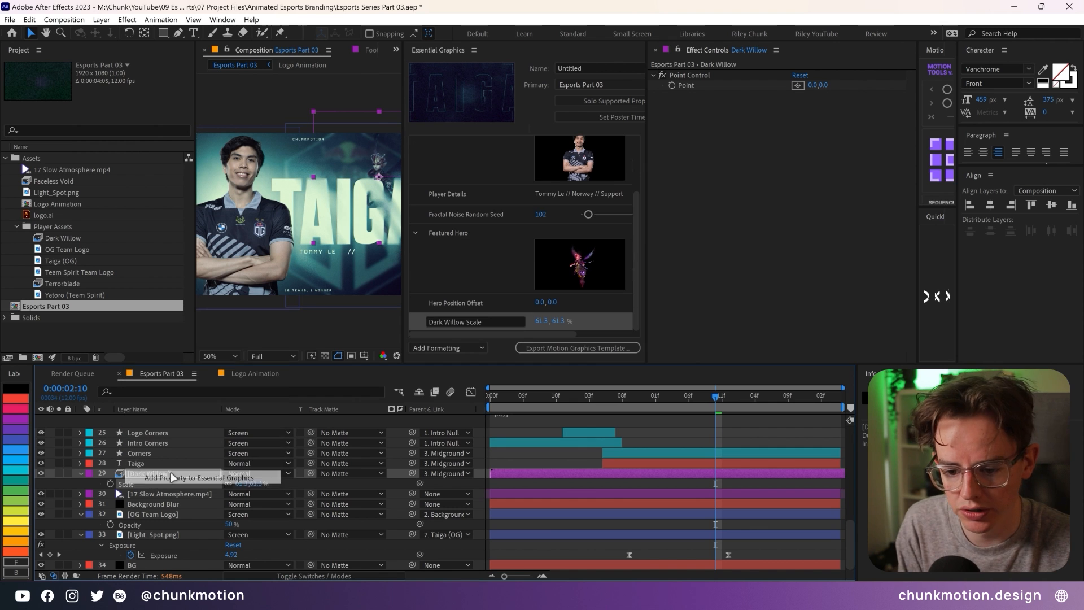
pyautogui.click(489, 321)
pyautogui.write('Hero')
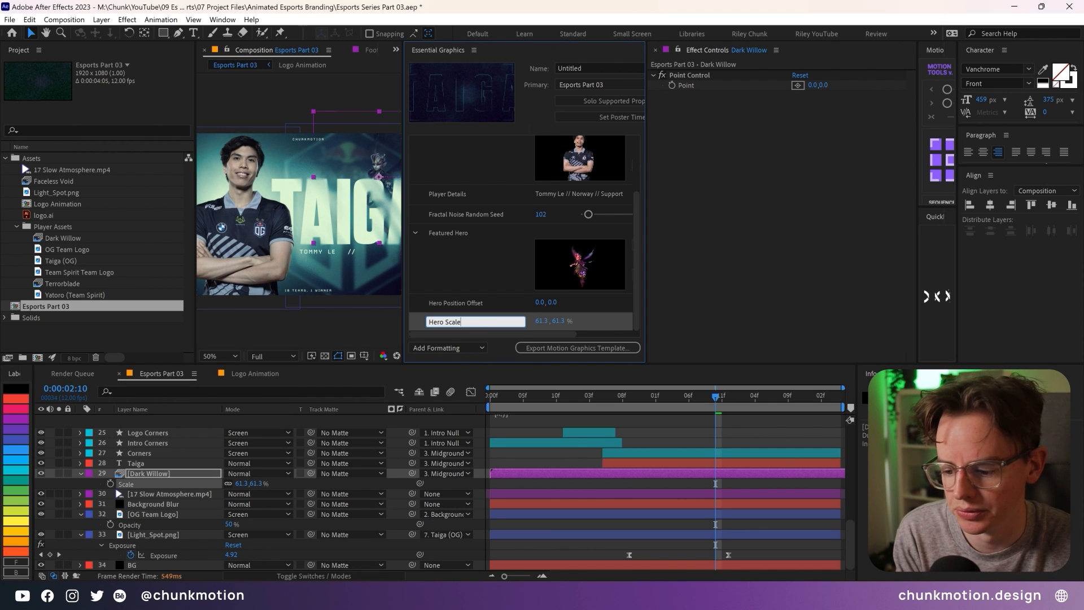
pyautogui.write(' Scale')
# - Add the OG Team Logo layer to Essential Graphics as replaceable media and name it Team Logo
pyautogui.click(161, 477)
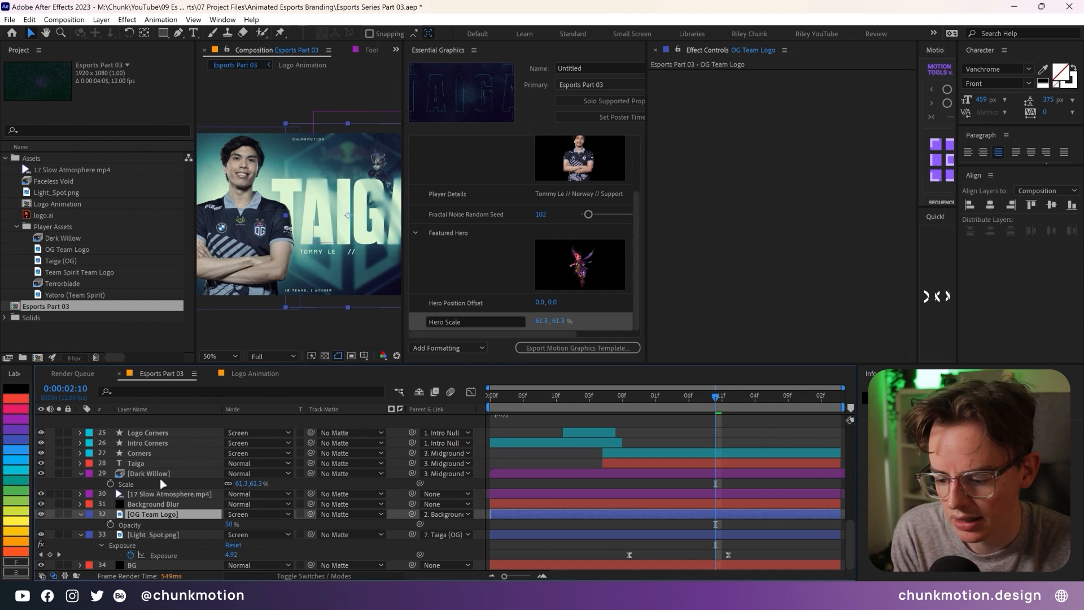
pyautogui.moveTo(150, 515); pyautogui.dragTo(480, 334)
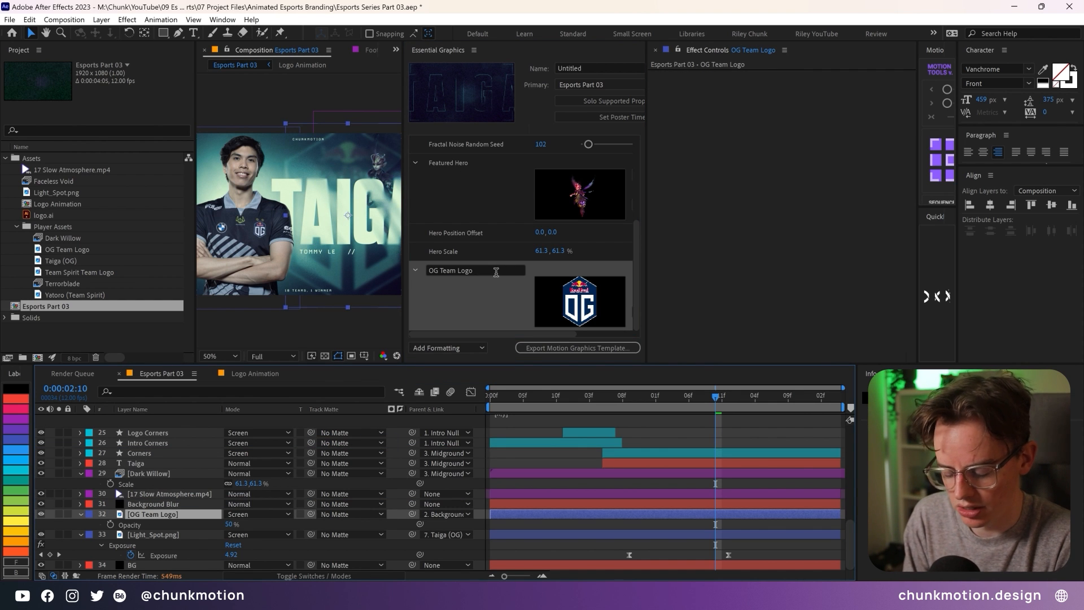
pyautogui.click(496, 272)
pyautogui.write('Team L')
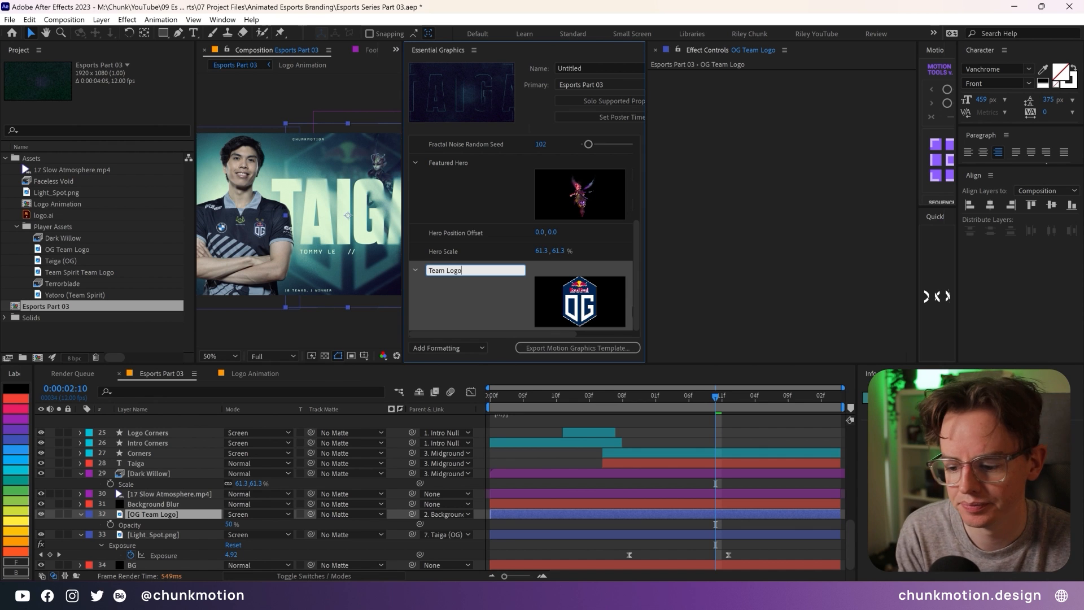
# - Close the Essential Graphics panel and create a new composition from the Esports Part 03 composition
pyautogui.click(474, 50)
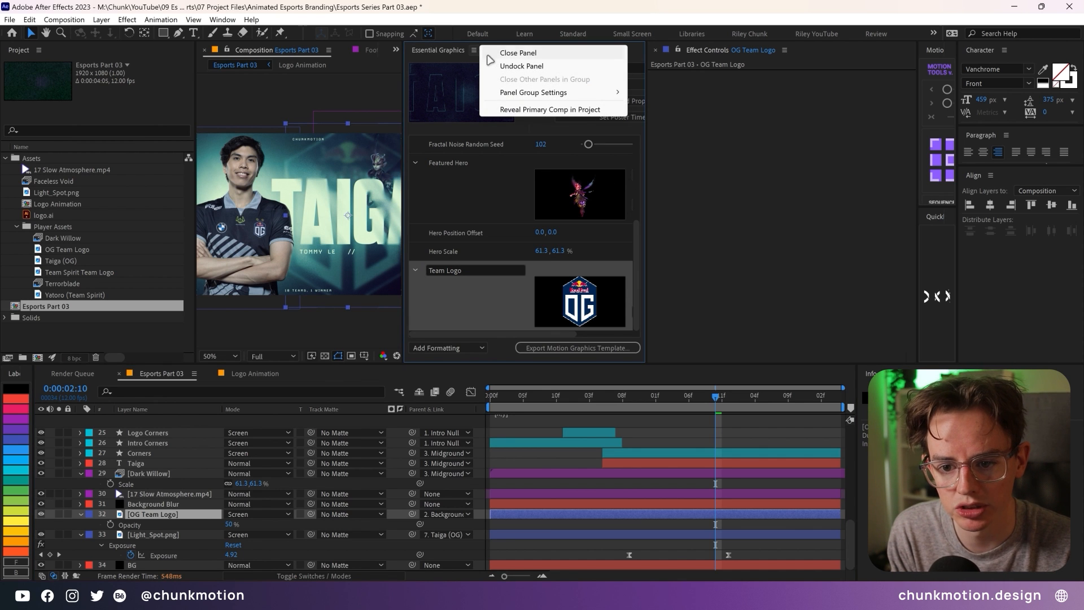
pyautogui.click(500, 53)
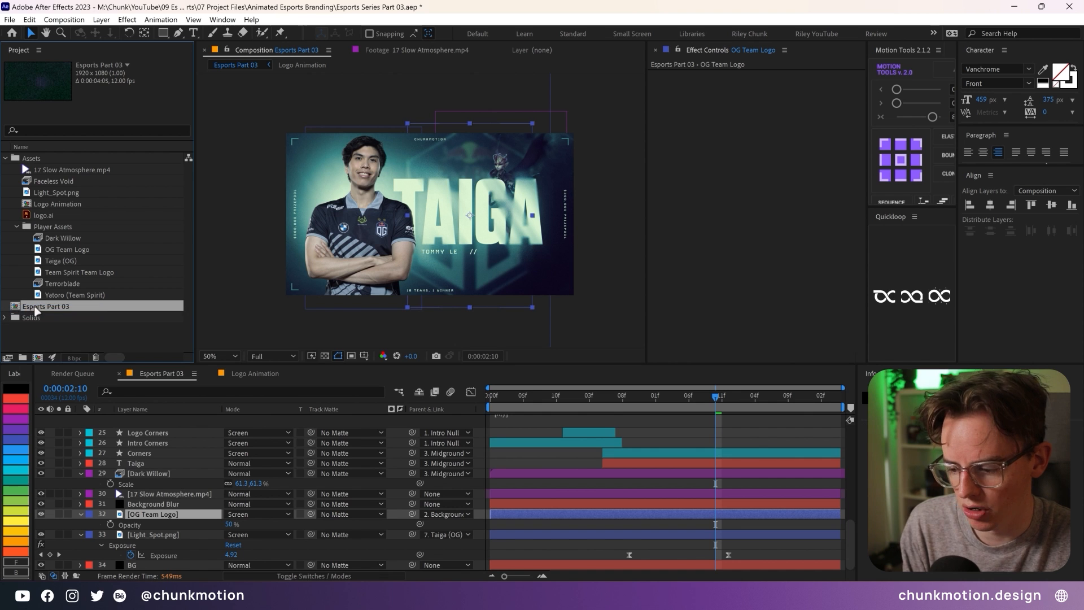
pyautogui.rightClick(40, 310)
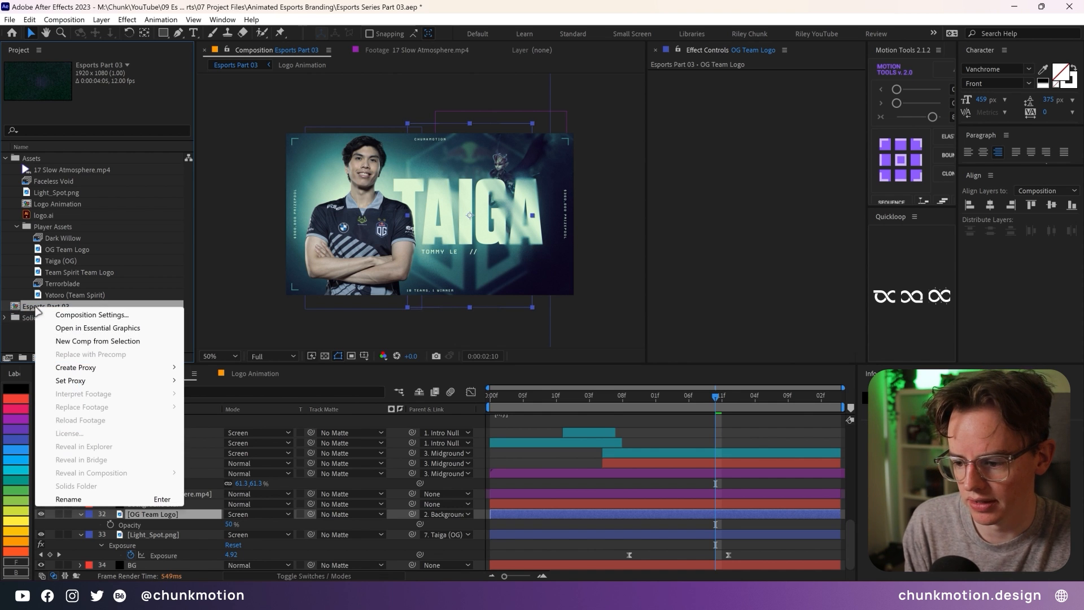
pyautogui.click(103, 342)
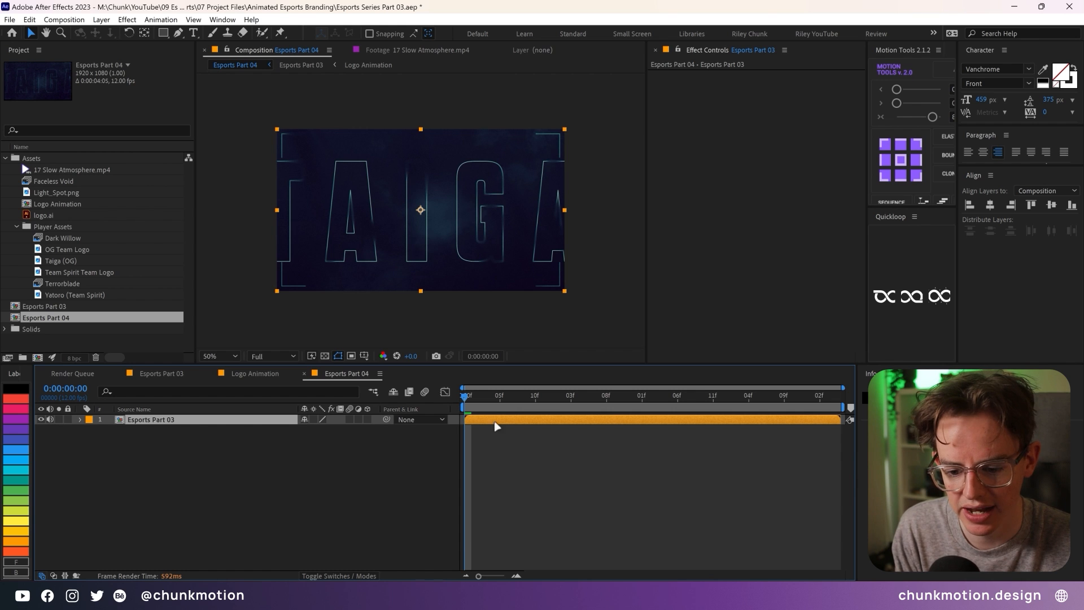
# - Expand the Essential Properties of the nested Esports Part 03 layer and set the current time to 0:00:03:08
pyautogui.moveTo(466, 397); pyautogui.dragTo(543, 396)
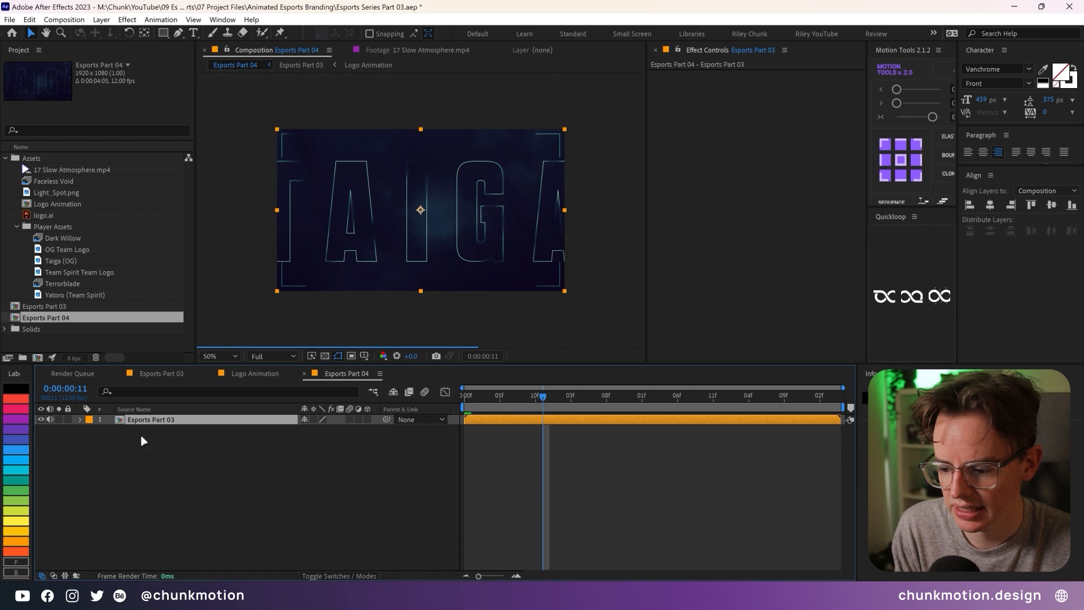
pyautogui.click(80, 419)
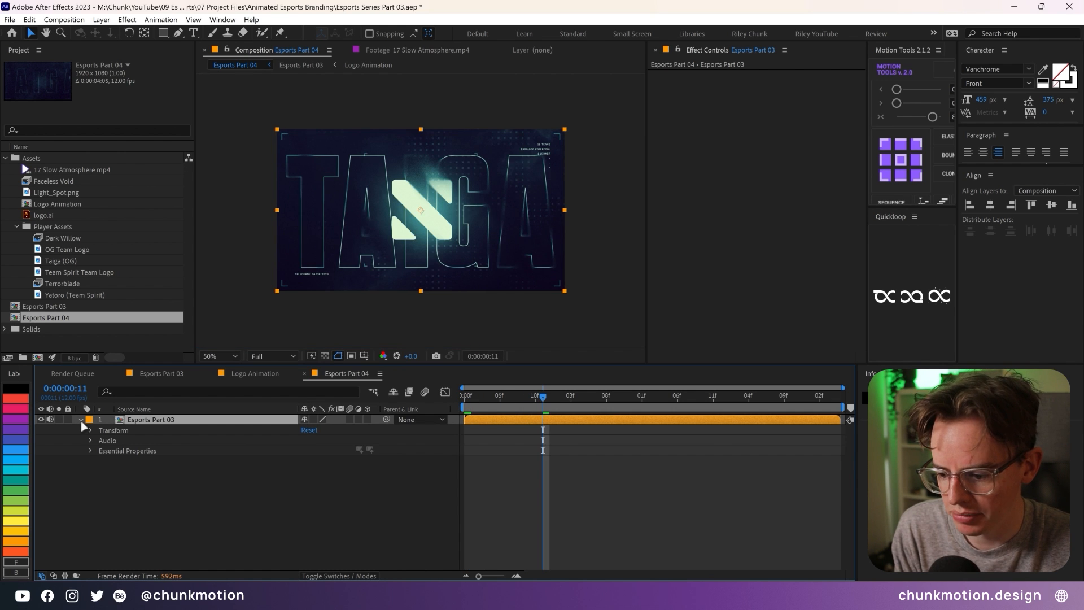
pyautogui.click(89, 450)
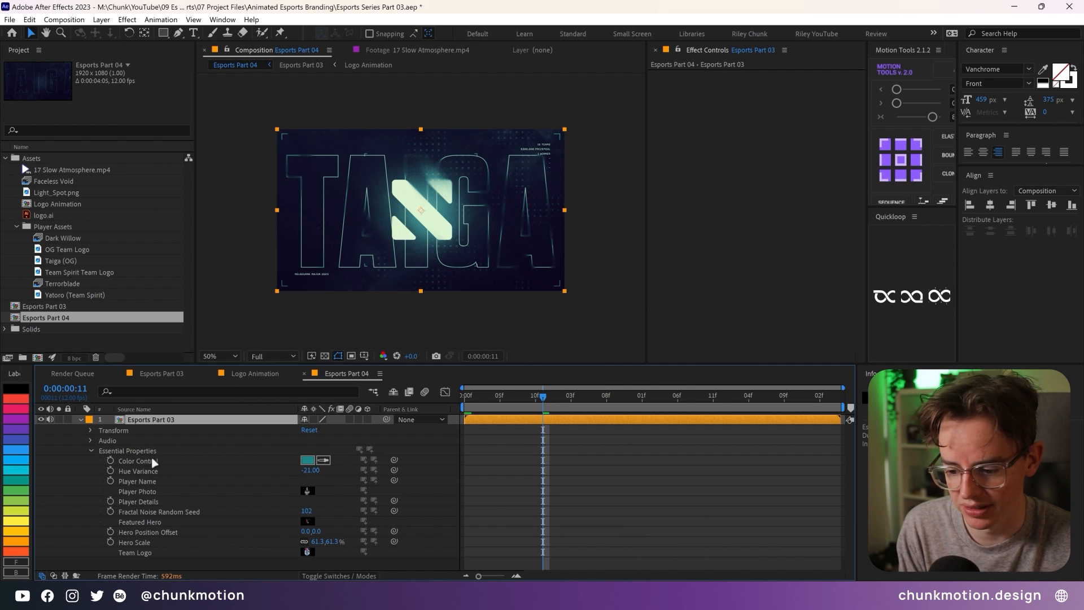
pyautogui.click(777, 399)
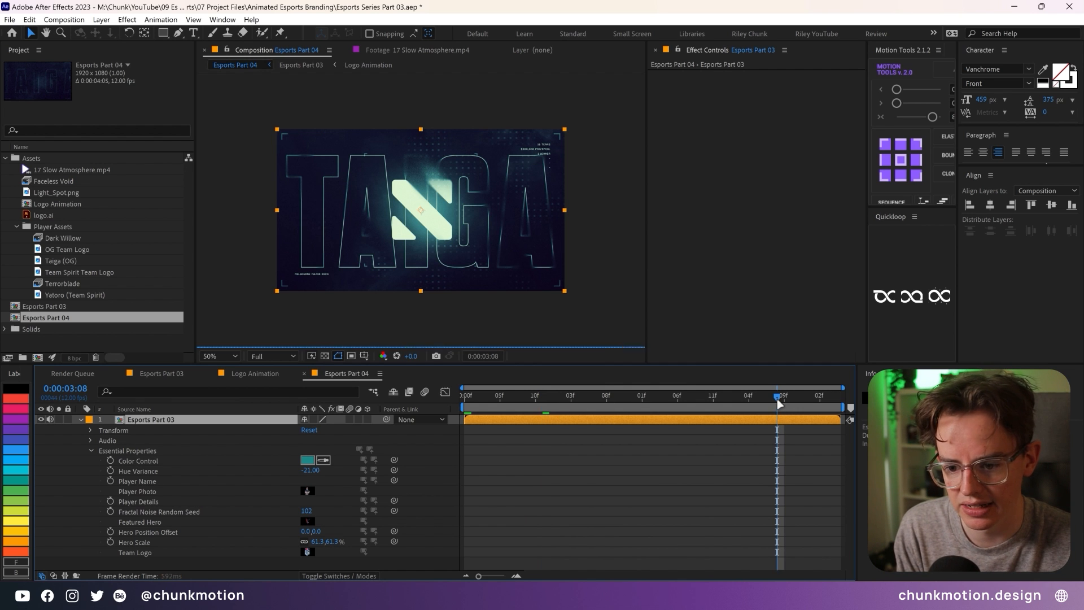
# - Replace the Player Photo with the Yatoro (Team Spirit) image and keyframe the Player Name text as Yatoro
pyautogui.click(60, 296)
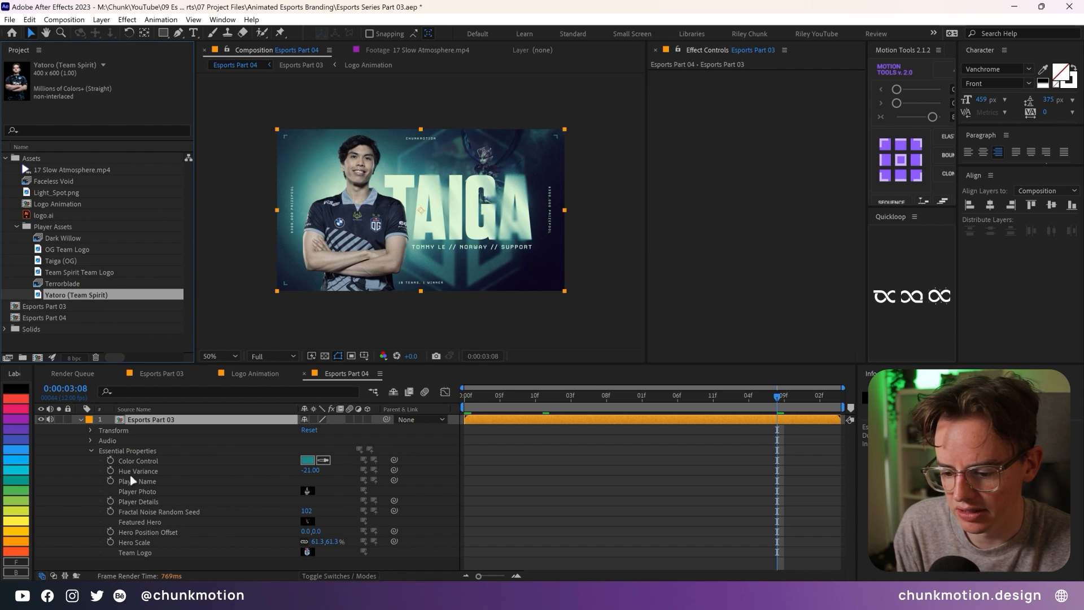
pyautogui.moveTo(70, 299); pyautogui.dragTo(135, 492)
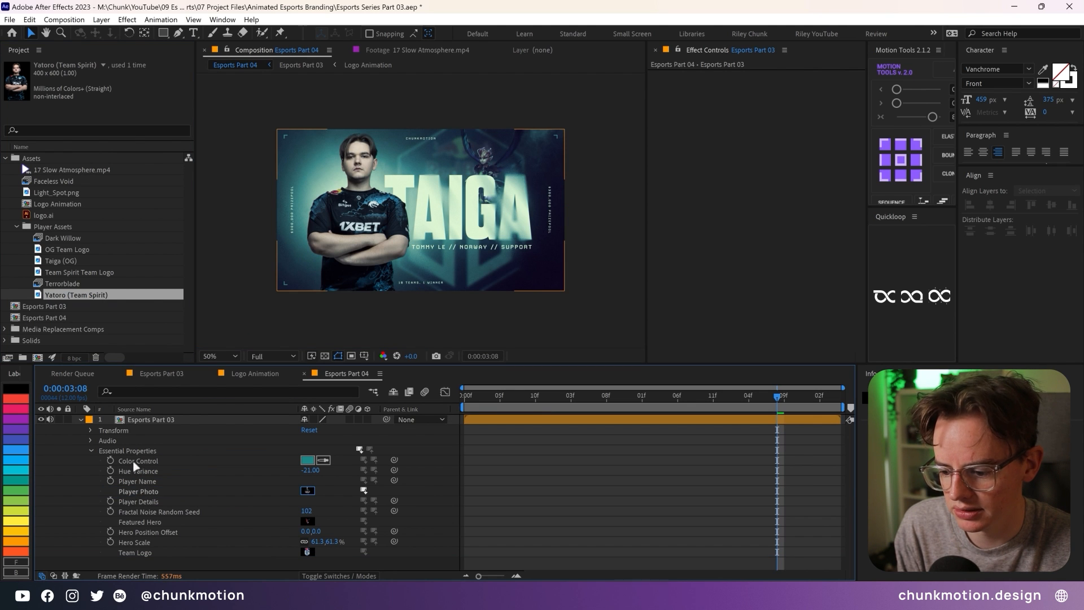
pyautogui.click(111, 482)
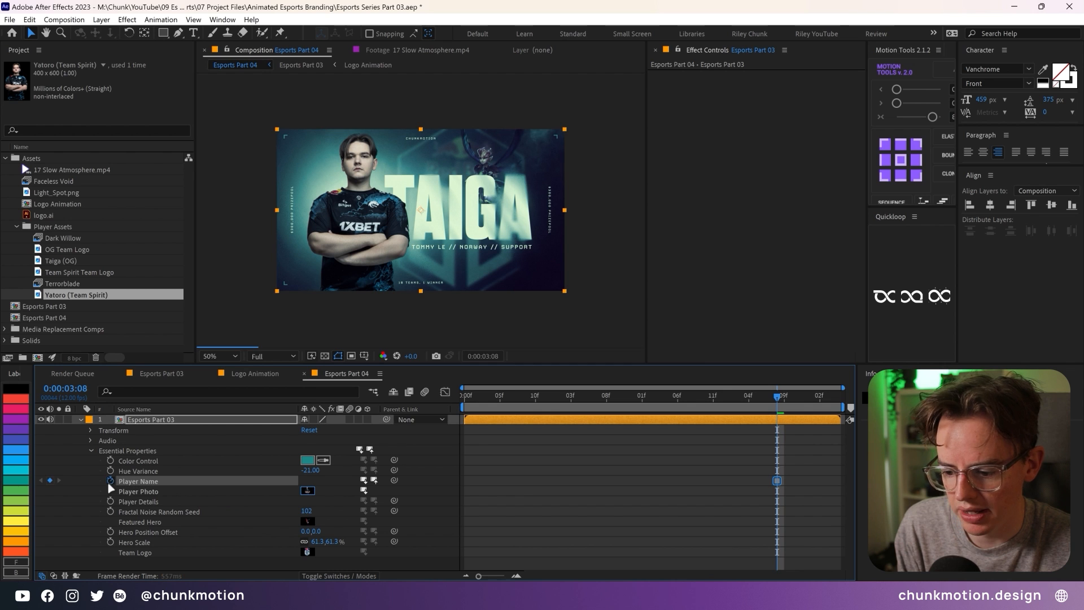
pyautogui.doubleClick(777, 481)
pyautogui.write('Yatoro')
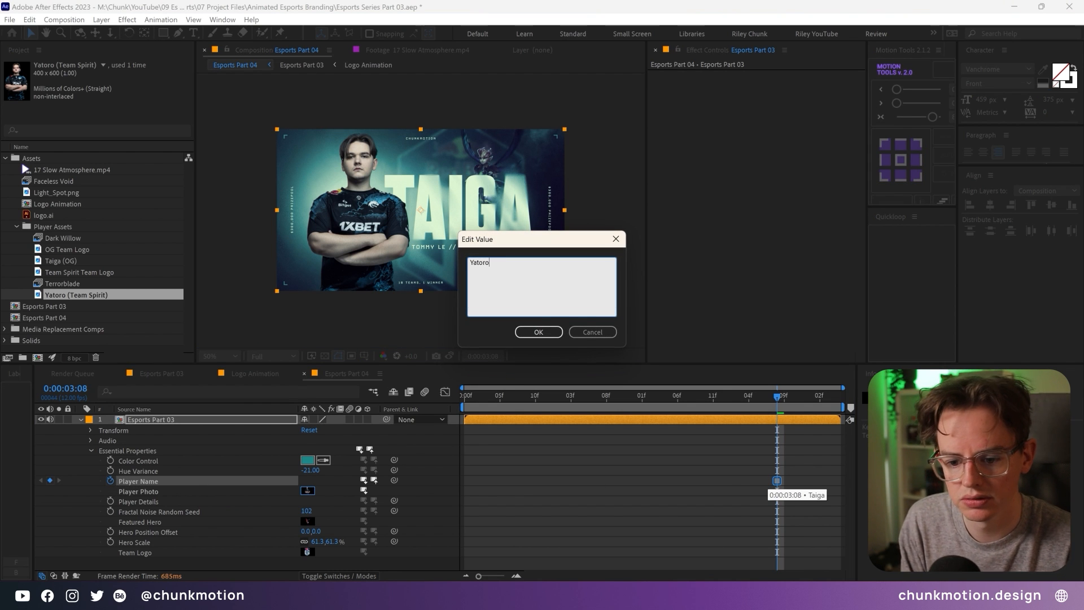
pyautogui.click(538, 332)
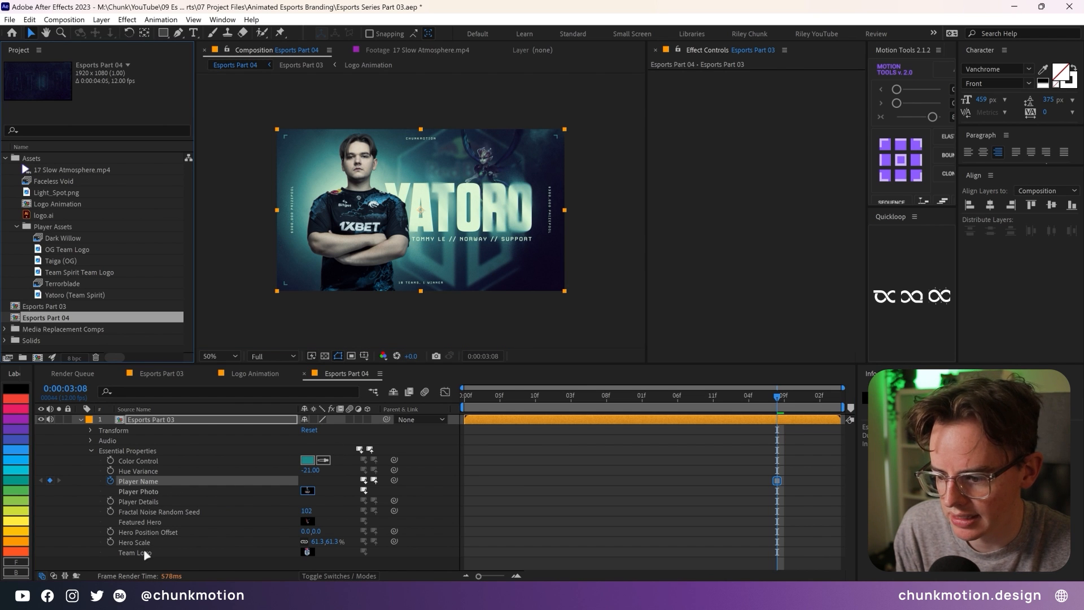
# - Replace the Team Logo with Team Spirit Team Logo and the Featured Hero with Terrorblade
pyautogui.click(146, 555)
pyautogui.moveTo(59, 273); pyautogui.dragTo(161, 551)
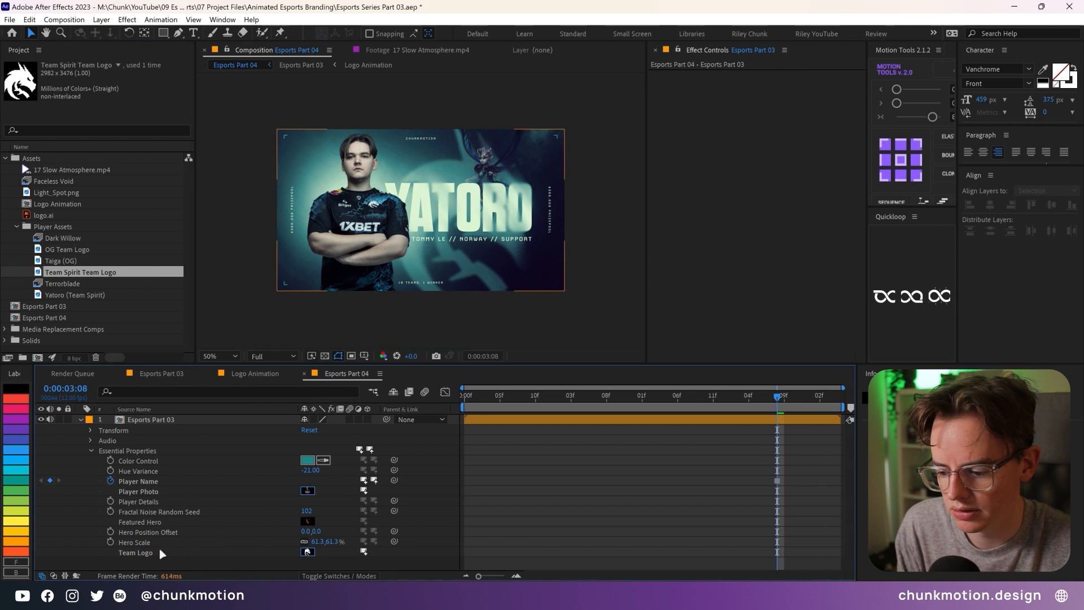
pyautogui.click(139, 525)
pyautogui.moveTo(60, 284); pyautogui.dragTo(158, 524)
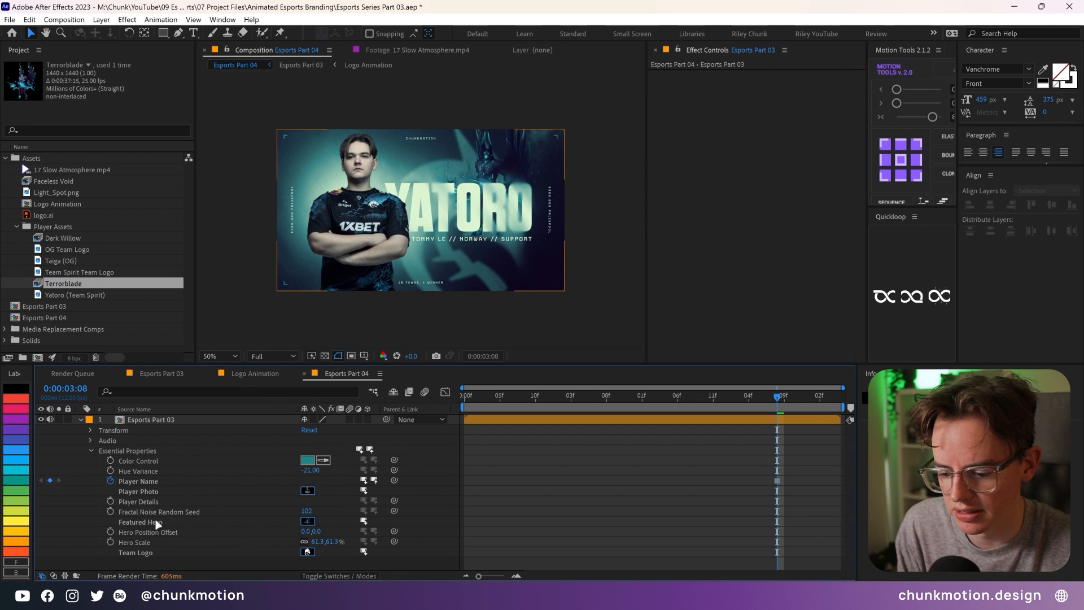
# - Set the Hero Scale to 55% and the Hero Position Offset to 0, 24
pyautogui.click(332, 541)
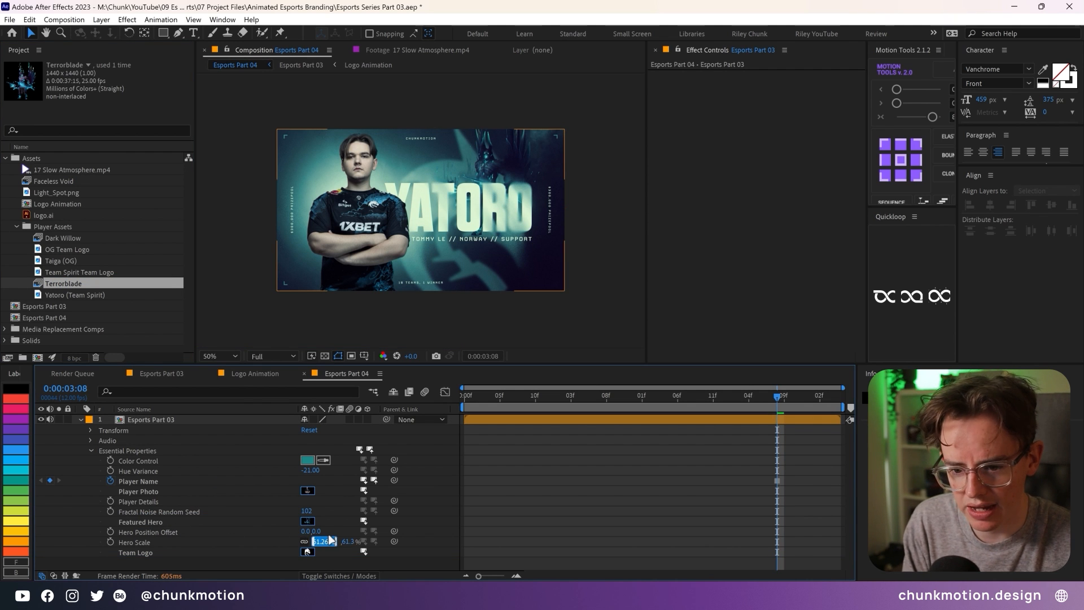
pyautogui.write('55')
pyautogui.press('Return')
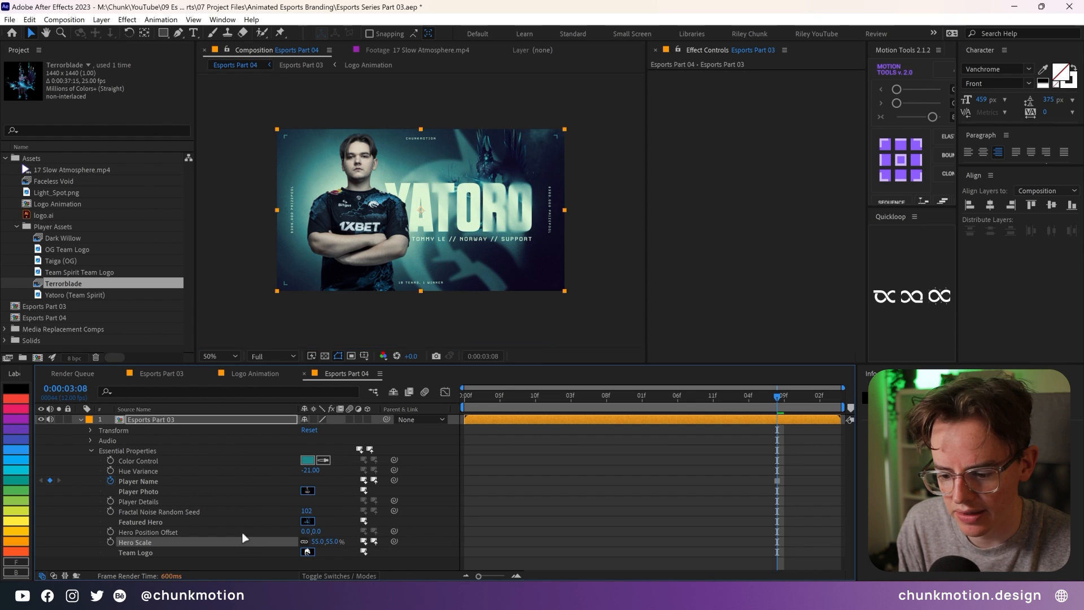
pyautogui.moveTo(320, 531); pyautogui.dragTo(327, 534)
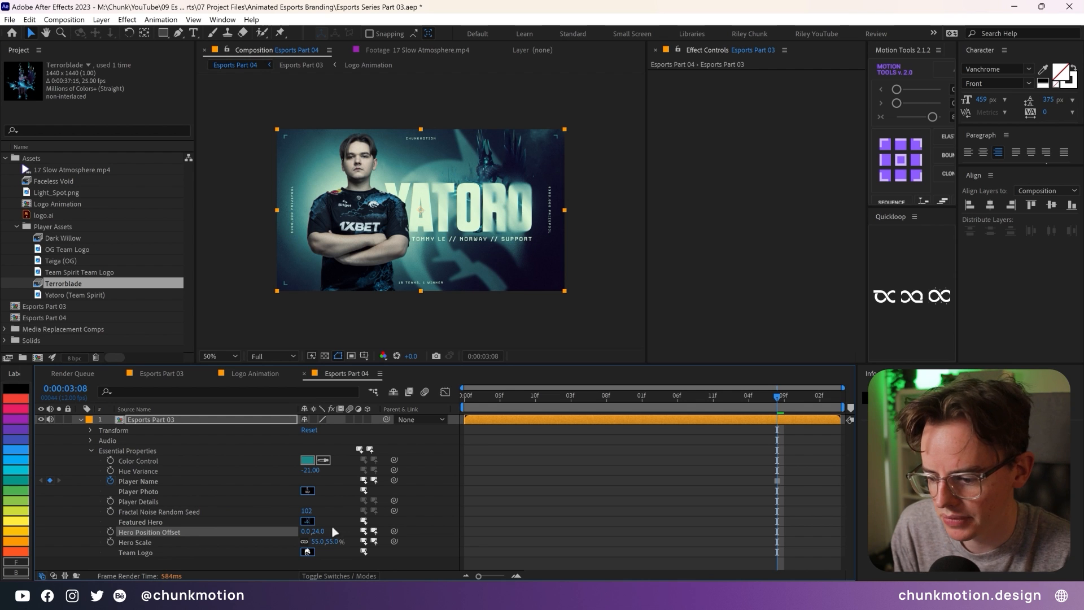
# - Keyframe the Player Details text with the new player's full name, Ukraine as the country and Carry as the role
pyautogui.click(141, 503)
pyautogui.click(111, 501)
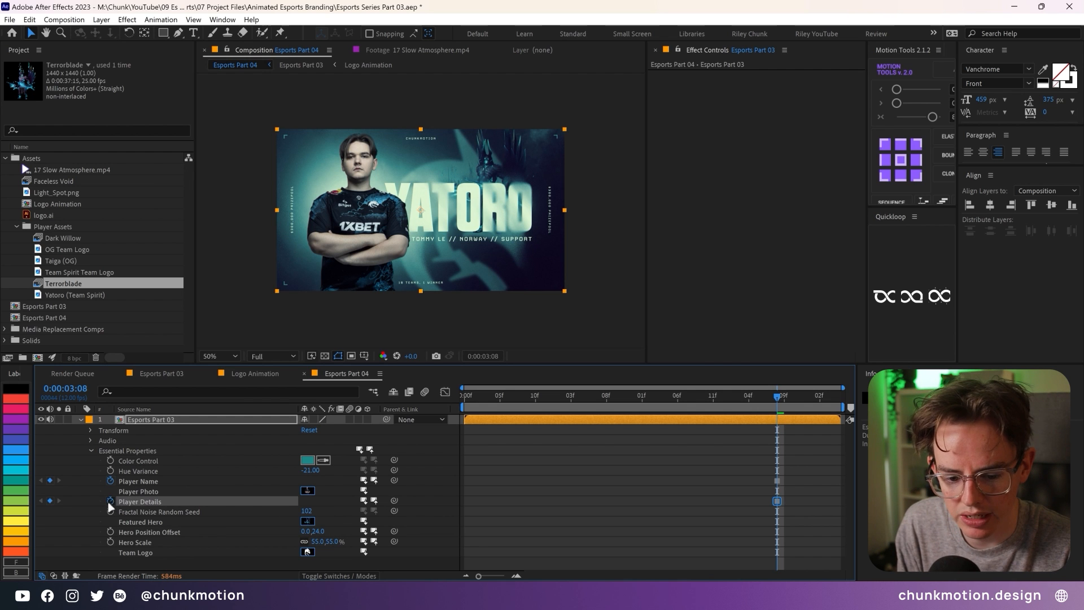
pyautogui.doubleClick(778, 502)
pyautogui.moveTo(502, 262); pyautogui.dragTo(499, 263)
pyautogui.moveTo(498, 262); pyautogui.dragTo(470, 262)
pyautogui.write('Illya Mulyarchuk')
pyautogui.doubleClick(530, 262)
pyautogui.write('Ukraine')
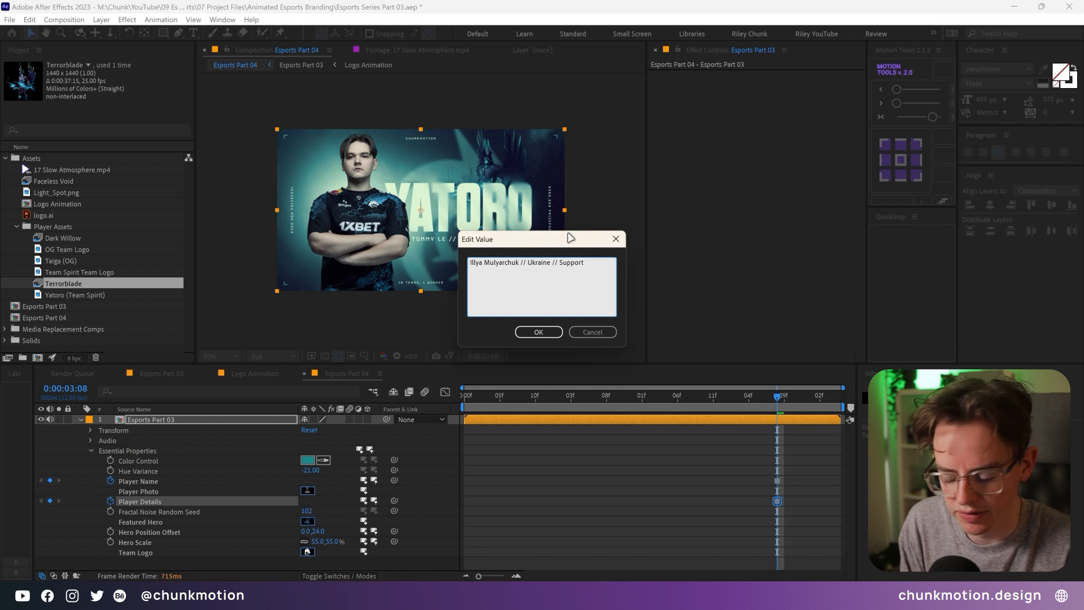
pyautogui.doubleClick(571, 263)
pyautogui.write('Carry')
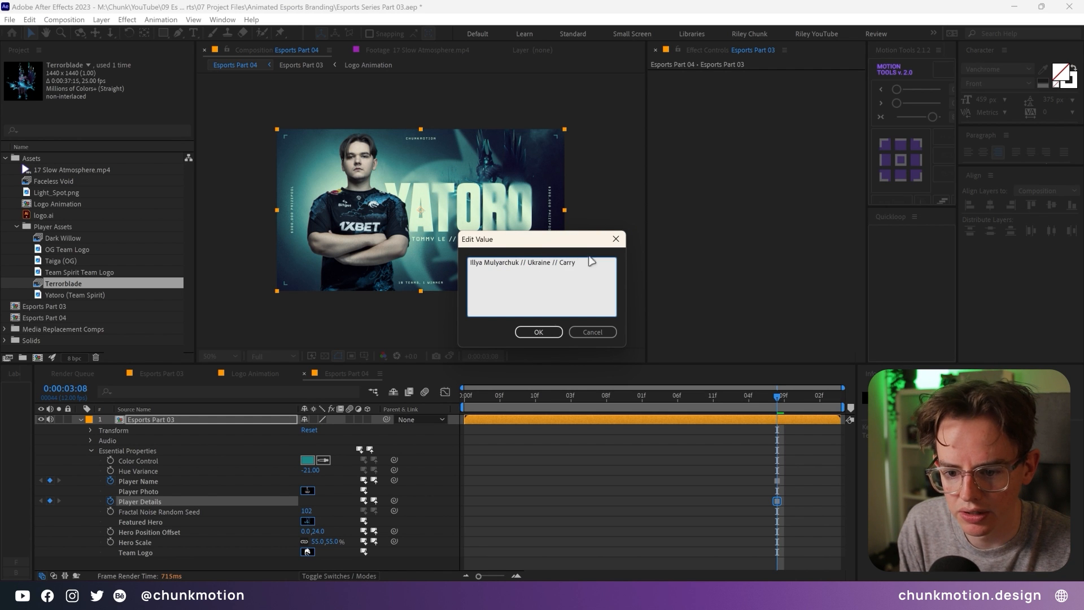
pyautogui.click(540, 334)
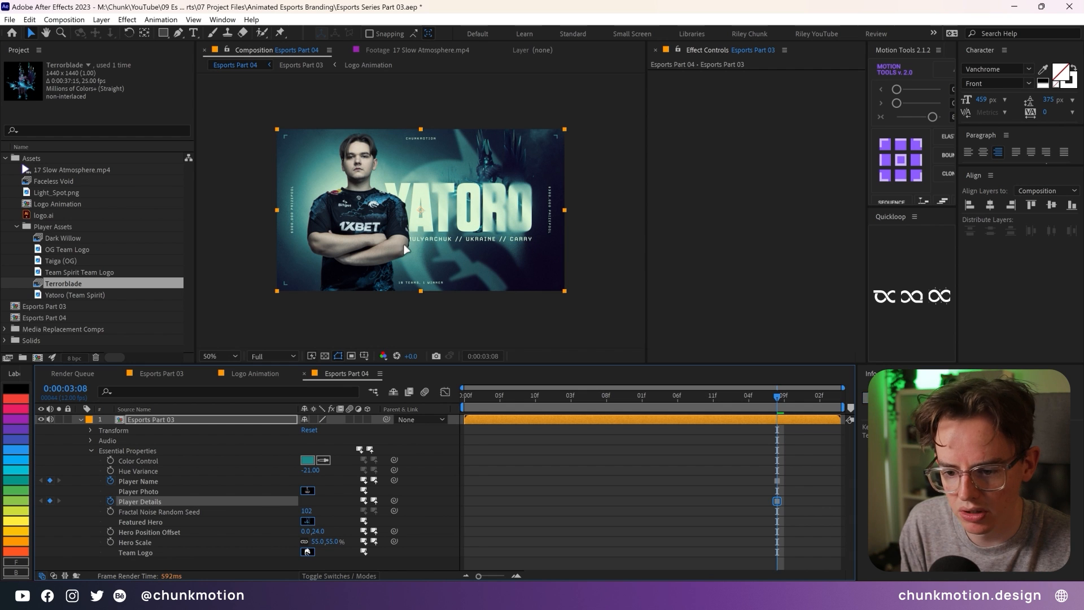
# - In the nested Esports Part 03 composition, set the player details text's font size to 28 px and check it in Esports Part 04
pyautogui.doubleClick(176, 421)
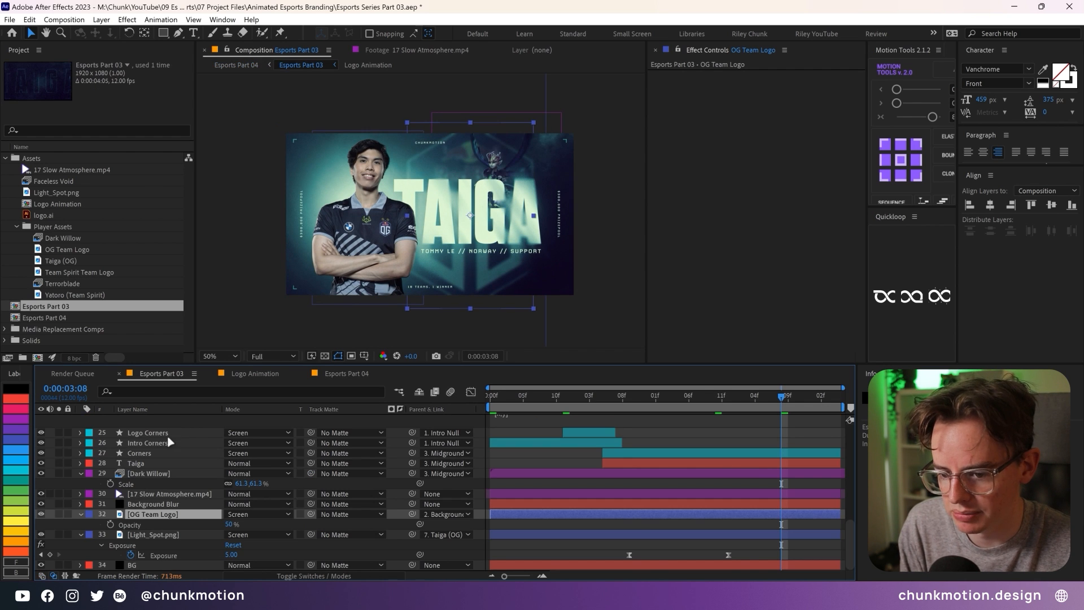
pyautogui.scroll(2, 177, 493)
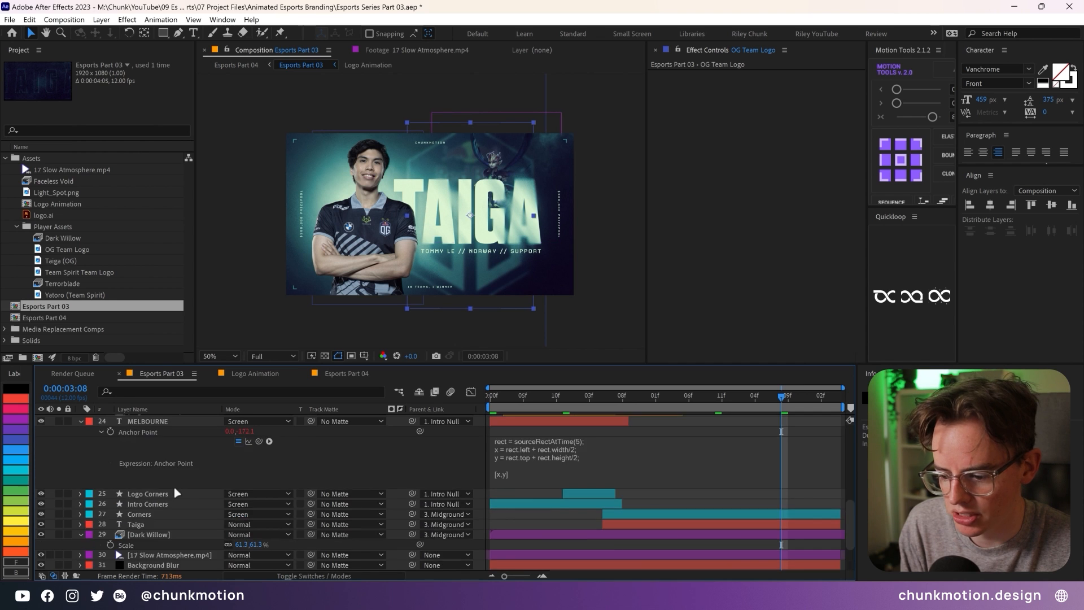
pyautogui.scroll(8, 177, 493)
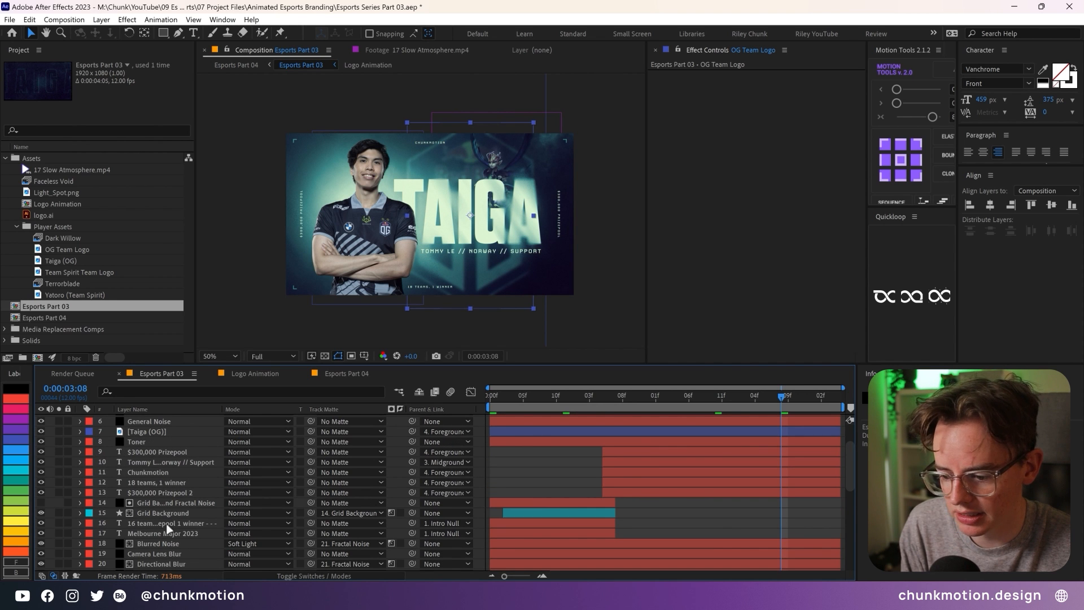
pyautogui.click(170, 463)
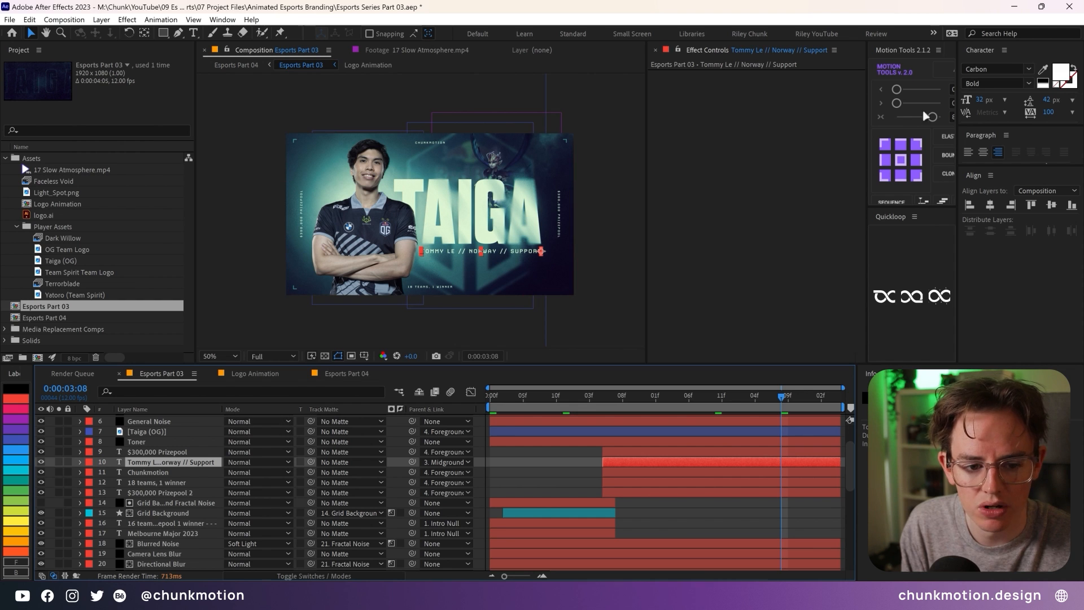
pyautogui.click(986, 100)
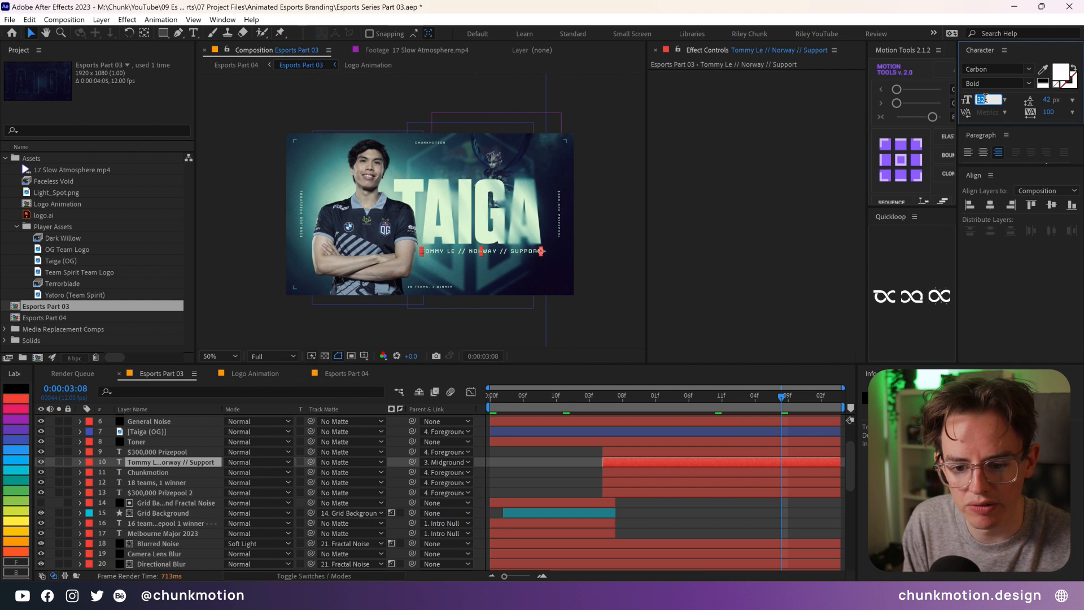
pyautogui.write('28')
pyautogui.press('Return')
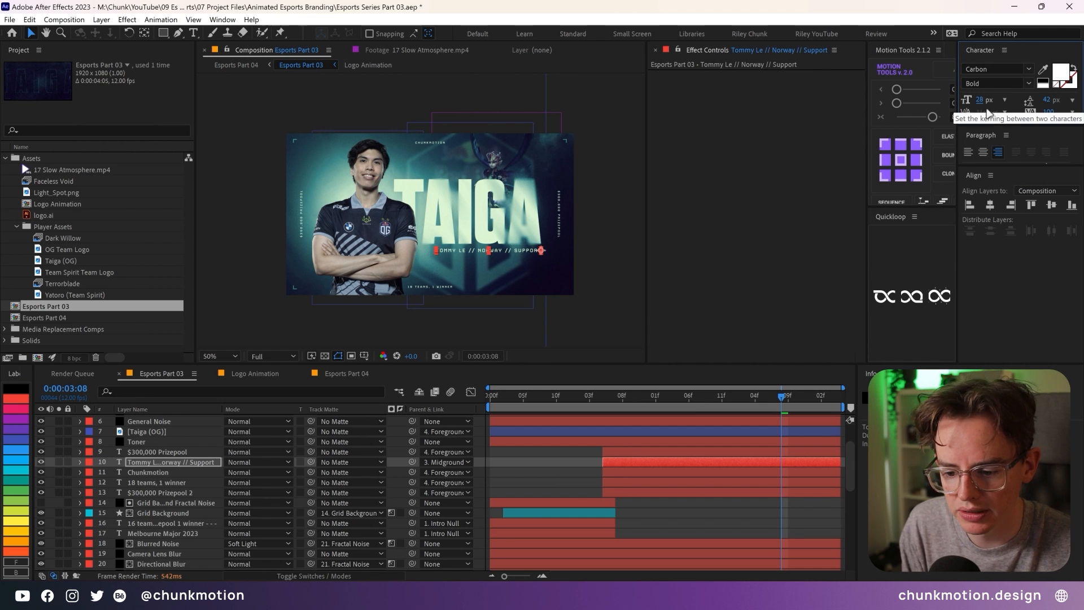
pyautogui.click(344, 374)
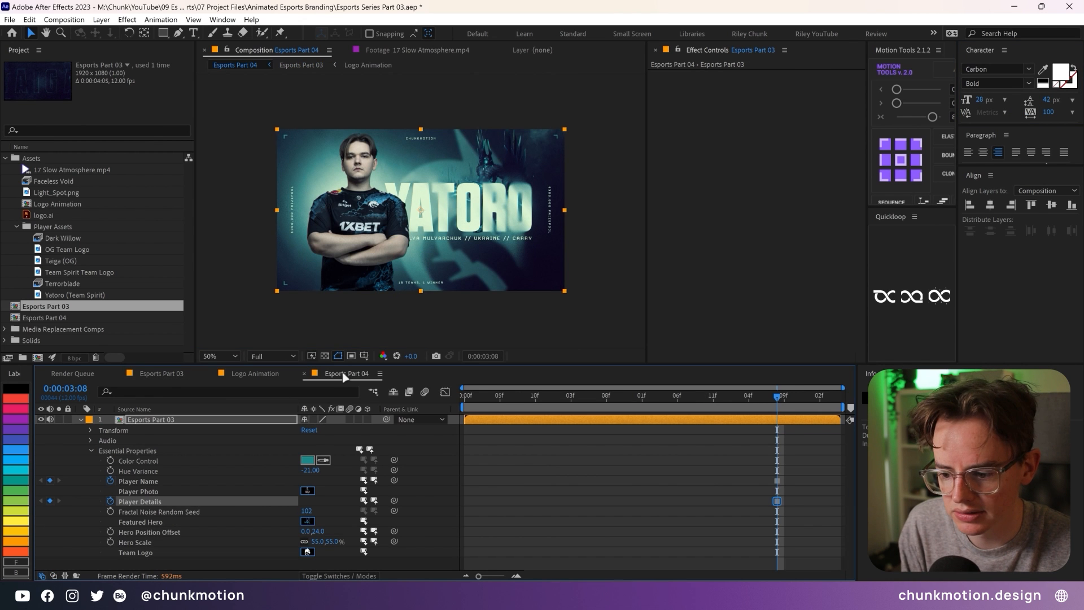
# - Reduce the player details text's font size in Esports Part 03 to 24 px and return to Esports Part 04
pyautogui.click(152, 374)
pyautogui.write('24')
pyautogui.press('Return')
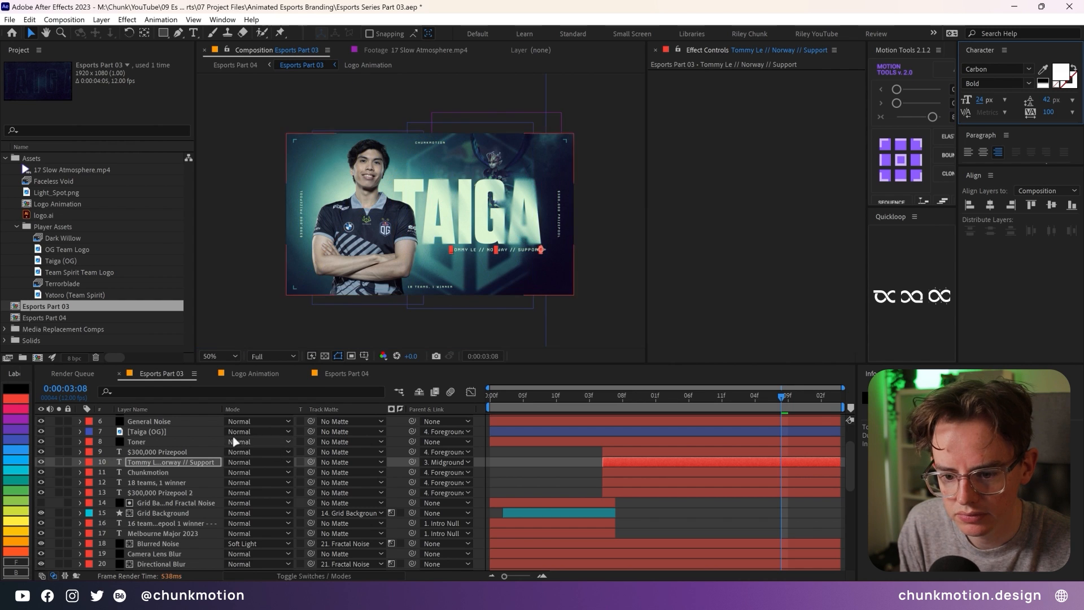
pyautogui.click(349, 375)
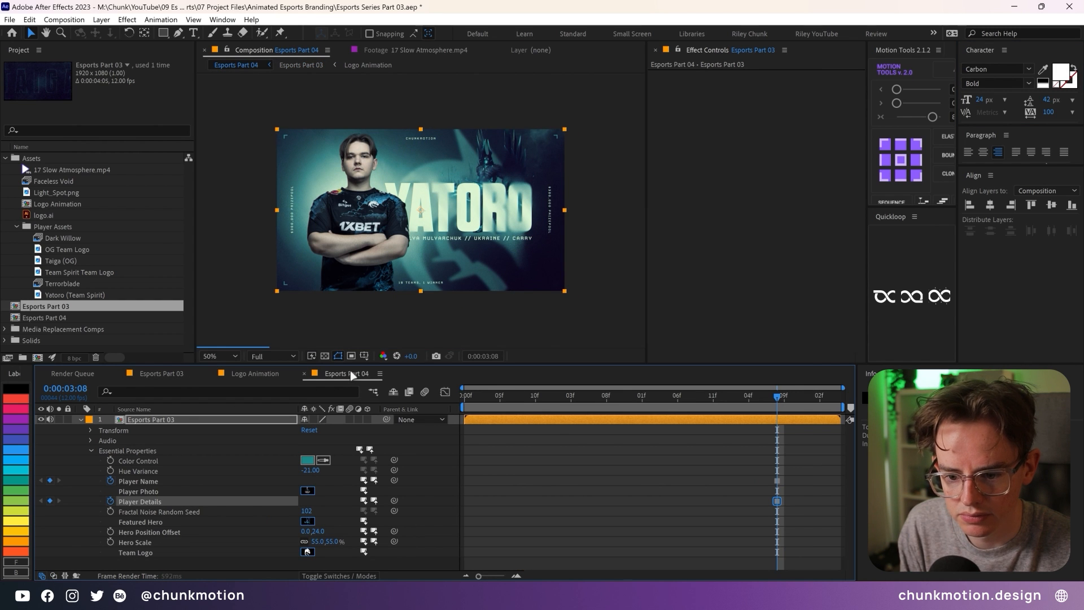
# - Set the Fractal Noise Random Seed to 104 and change the Color Control to the muted blue 324B85
pyautogui.click(622, 467)
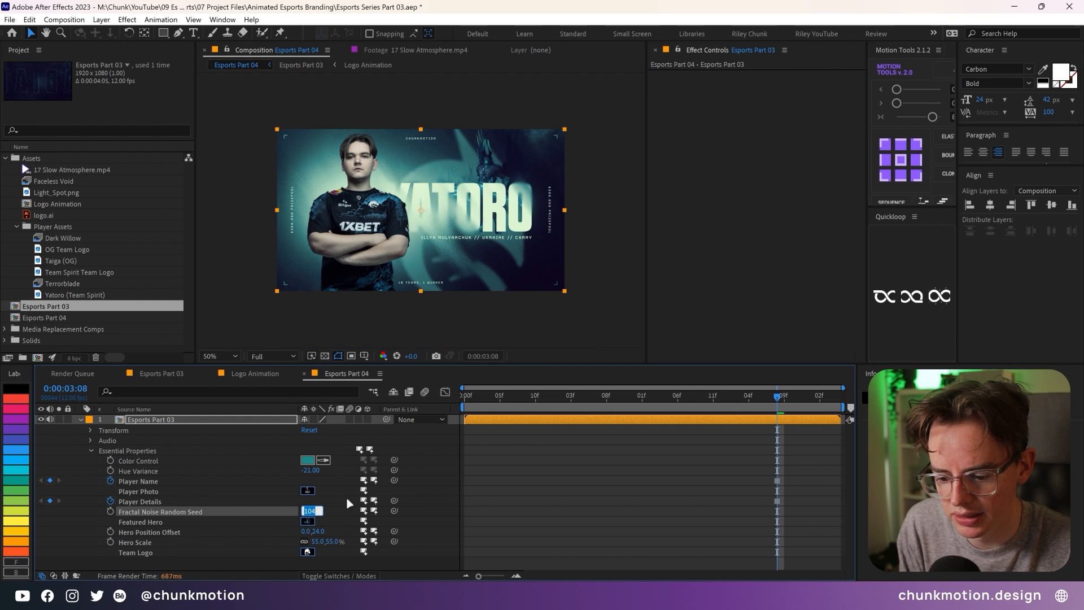
pyautogui.click(442, 503)
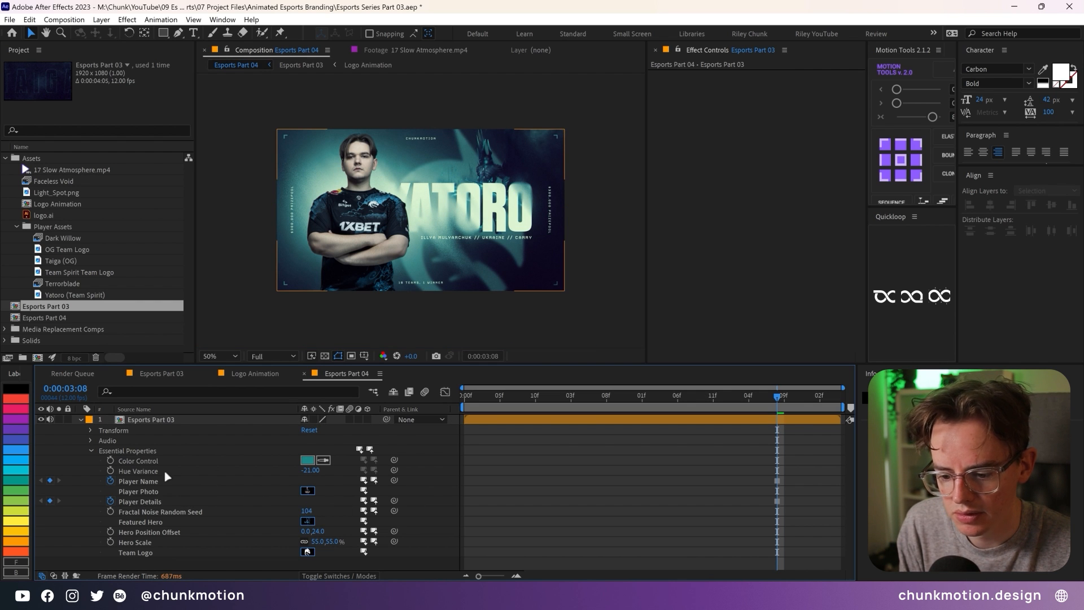
pyautogui.click(308, 460)
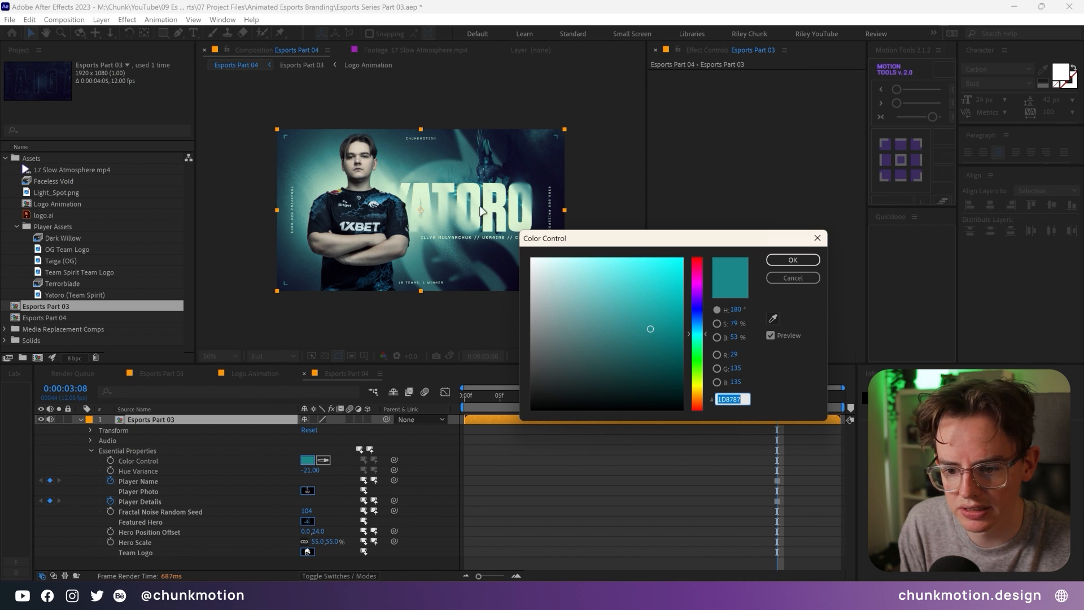
pyautogui.moveTo(704, 333); pyautogui.dragTo(704, 317)
pyautogui.click(627, 330)
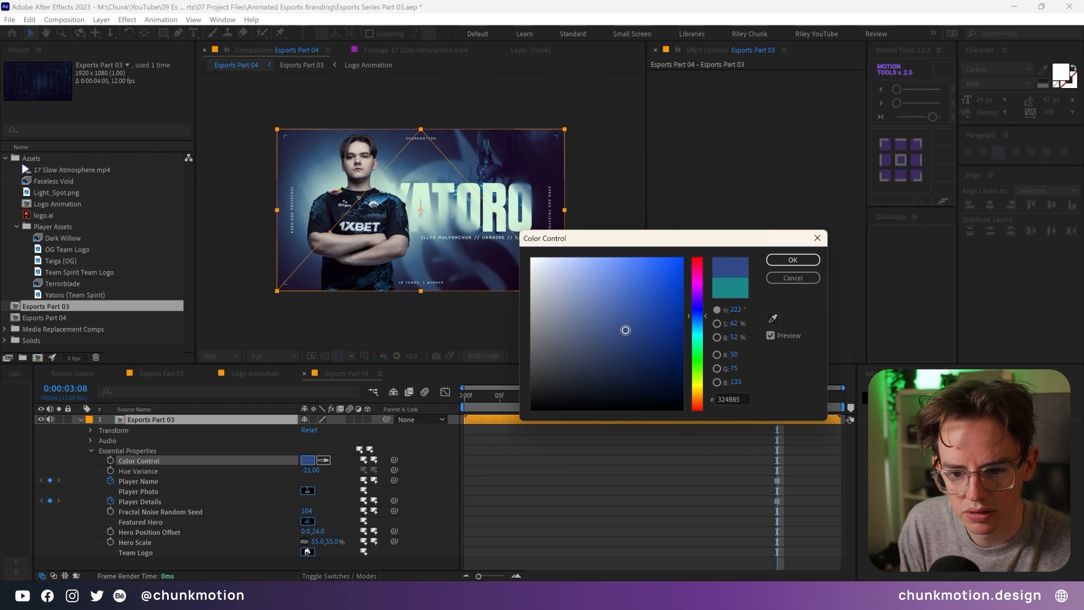
pyautogui.click(792, 260)
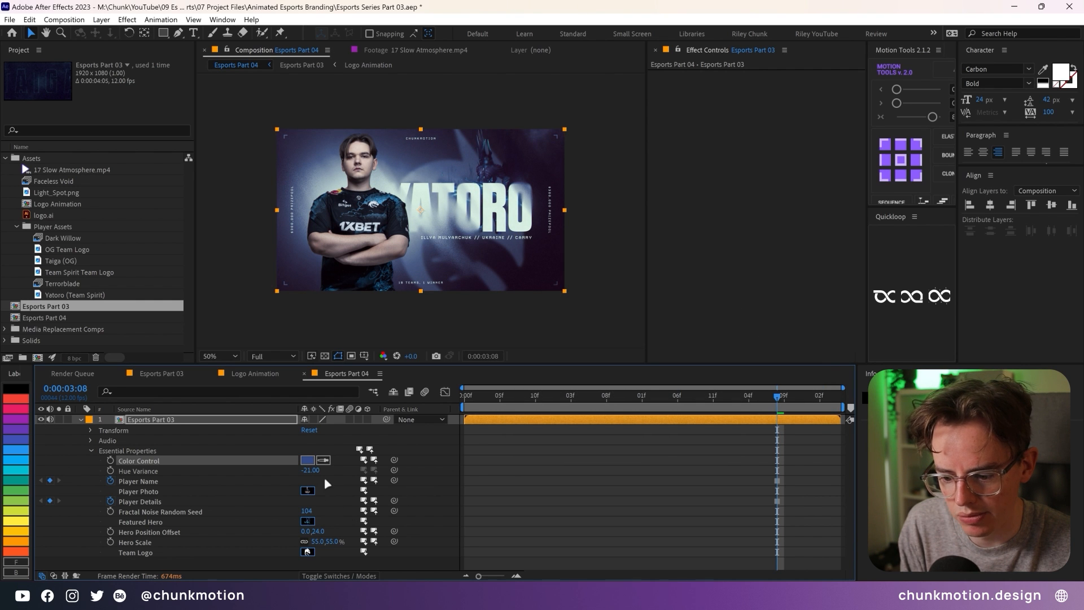
# - Set the Hue Variance to 35 and change the Color Control to the more saturated blue 0A369D
pyautogui.moveTo(311, 470); pyautogui.dragTo(346, 473)
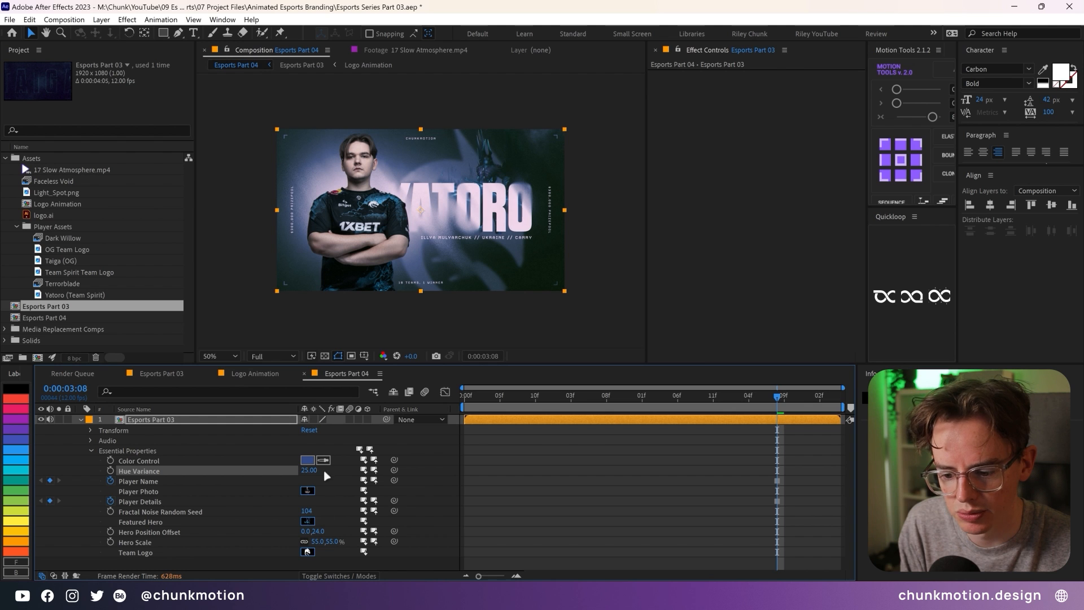
pyautogui.moveTo(314, 471); pyautogui.dragTo(315, 475)
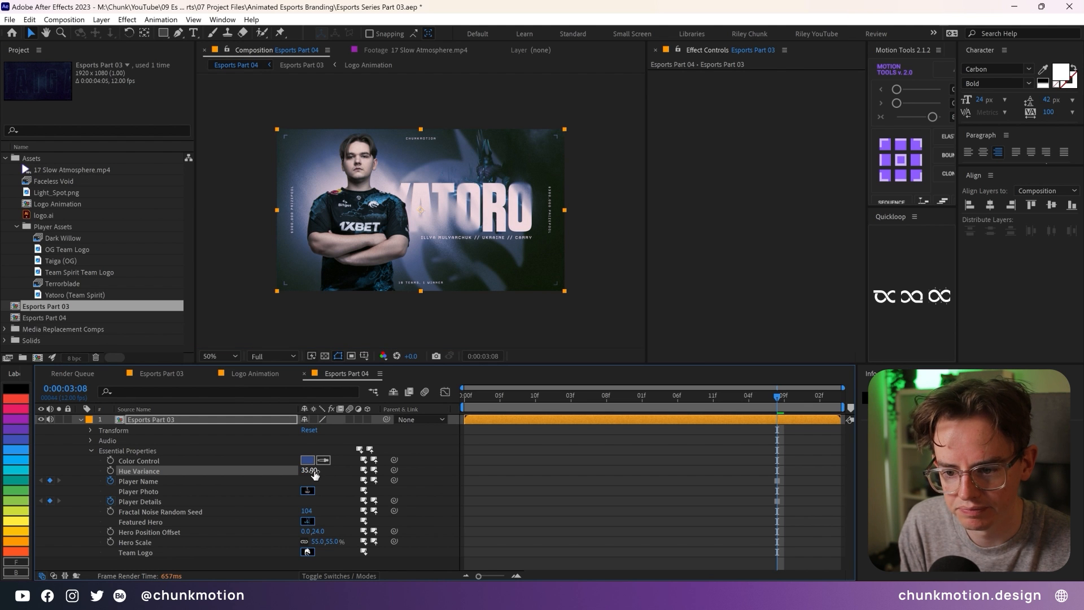
pyautogui.click(307, 460)
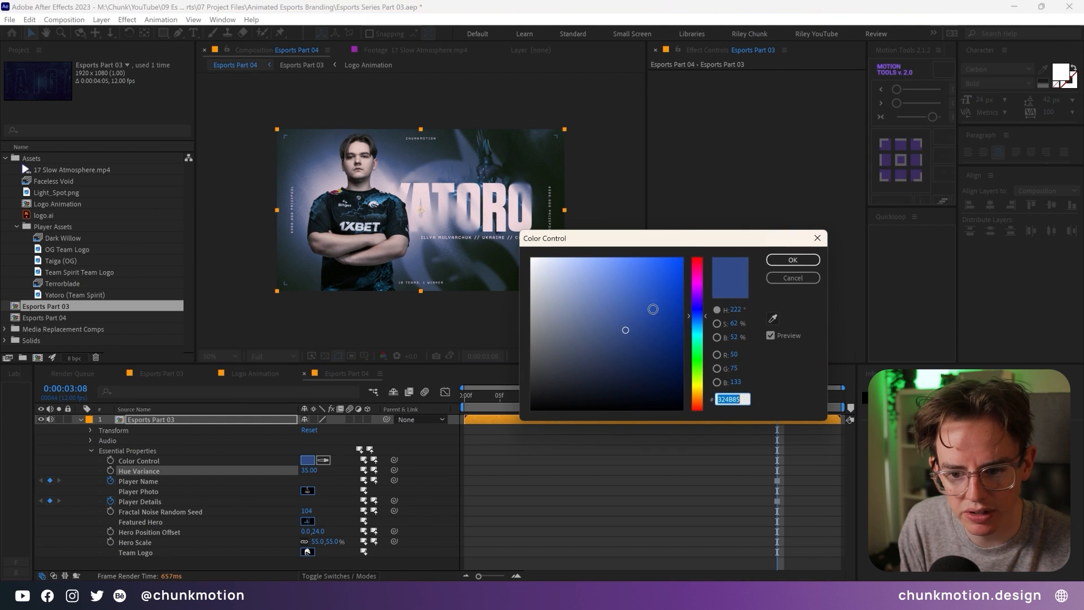
pyautogui.click(658, 329)
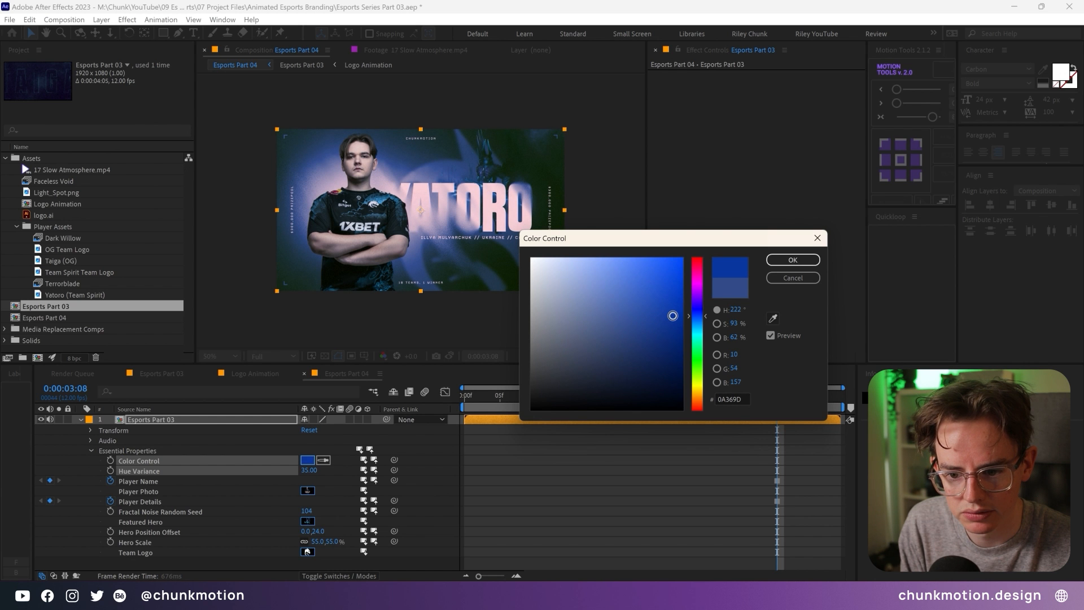
pyautogui.click(793, 260)
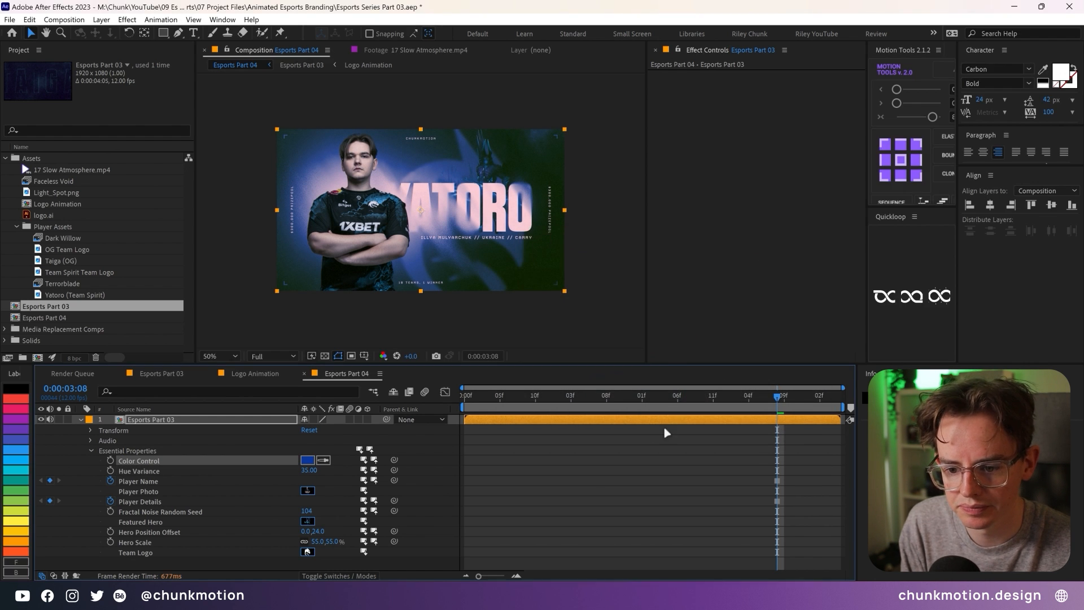